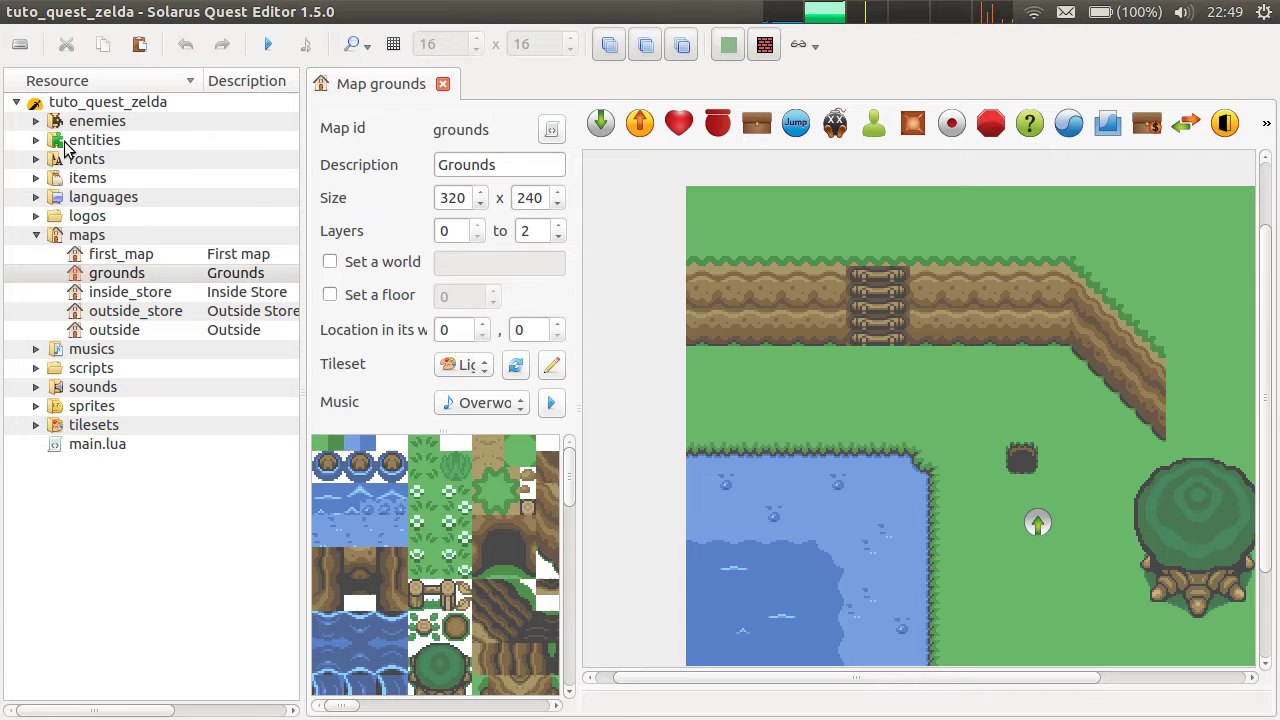
- Expand the items folder in the tuto_quest_zelda resource tree
click(80, 178)
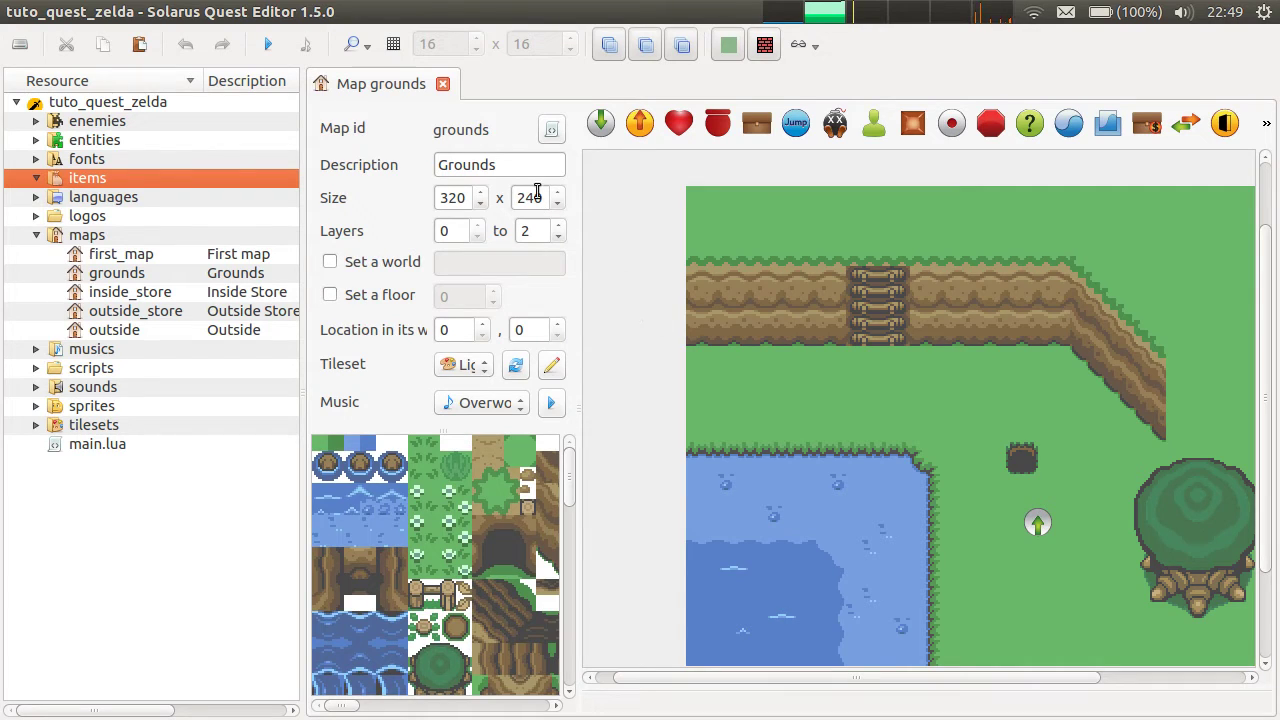
click(612, 205)
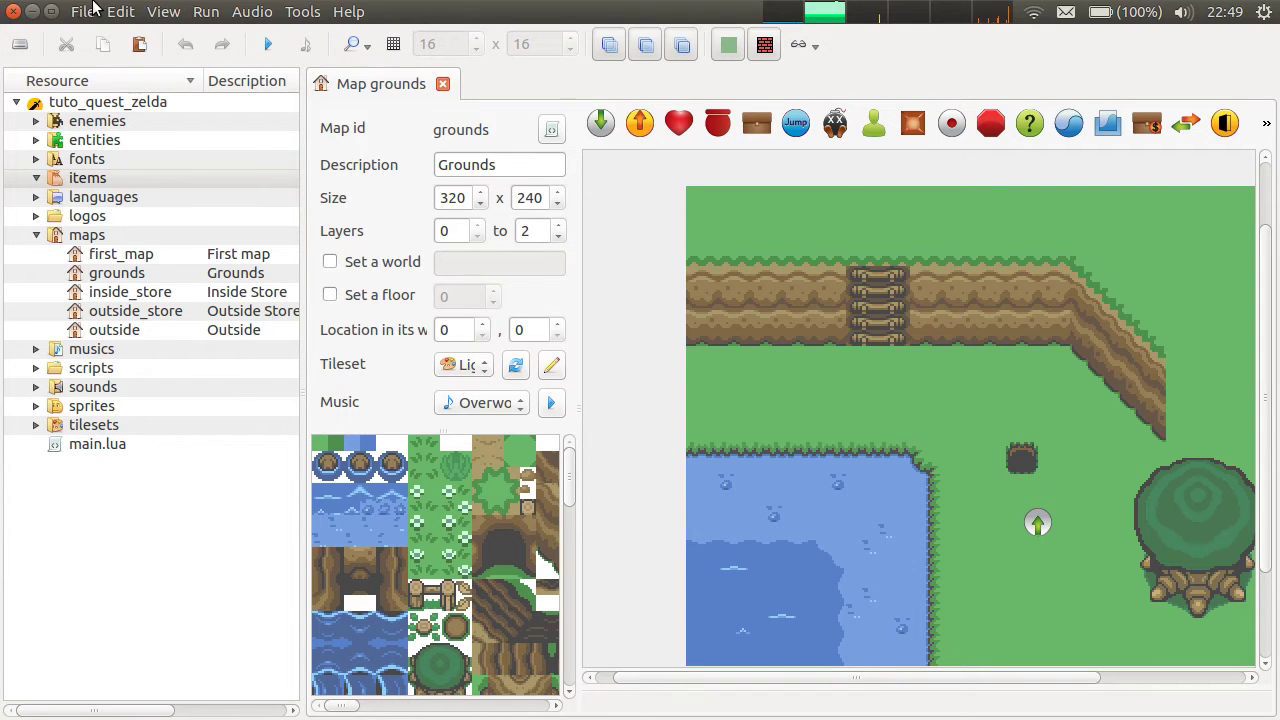
mouse_move(4, 10)
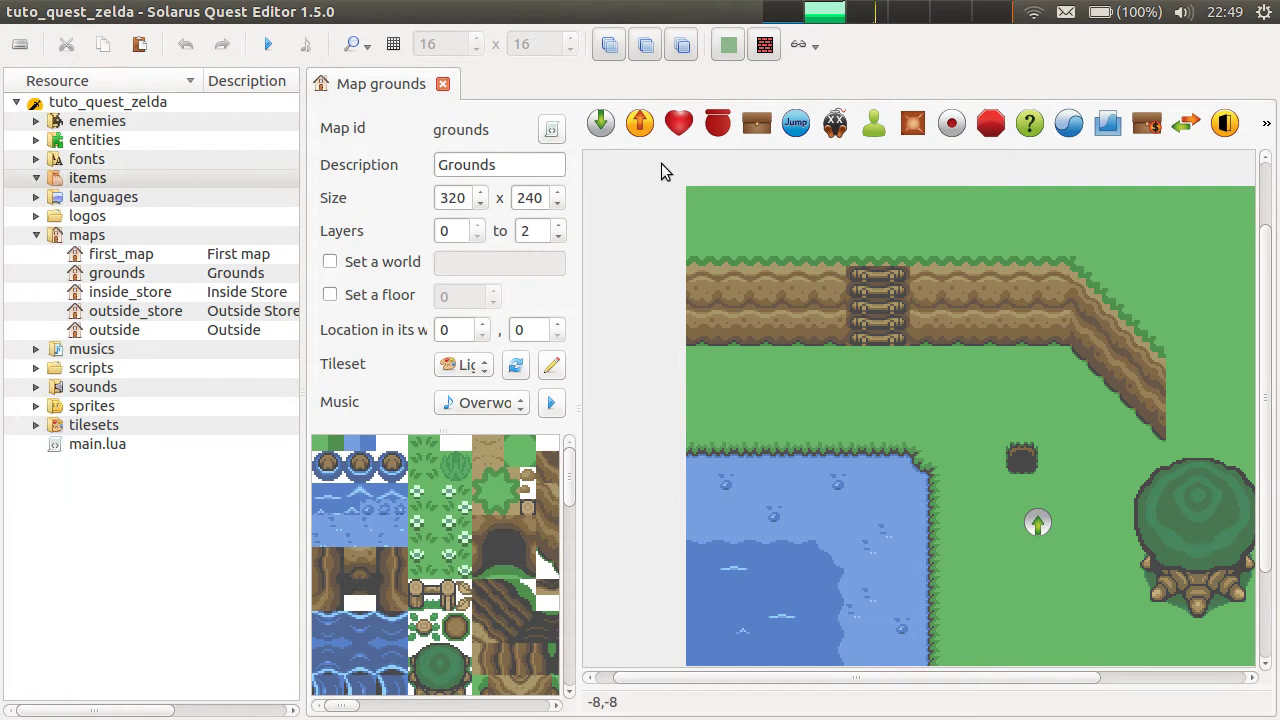
- Switch to the file manager and extract ep8_resources.zip into the downloads folder
key(alt+Tab)
key(alt+Tab)
key(alt+Tab)
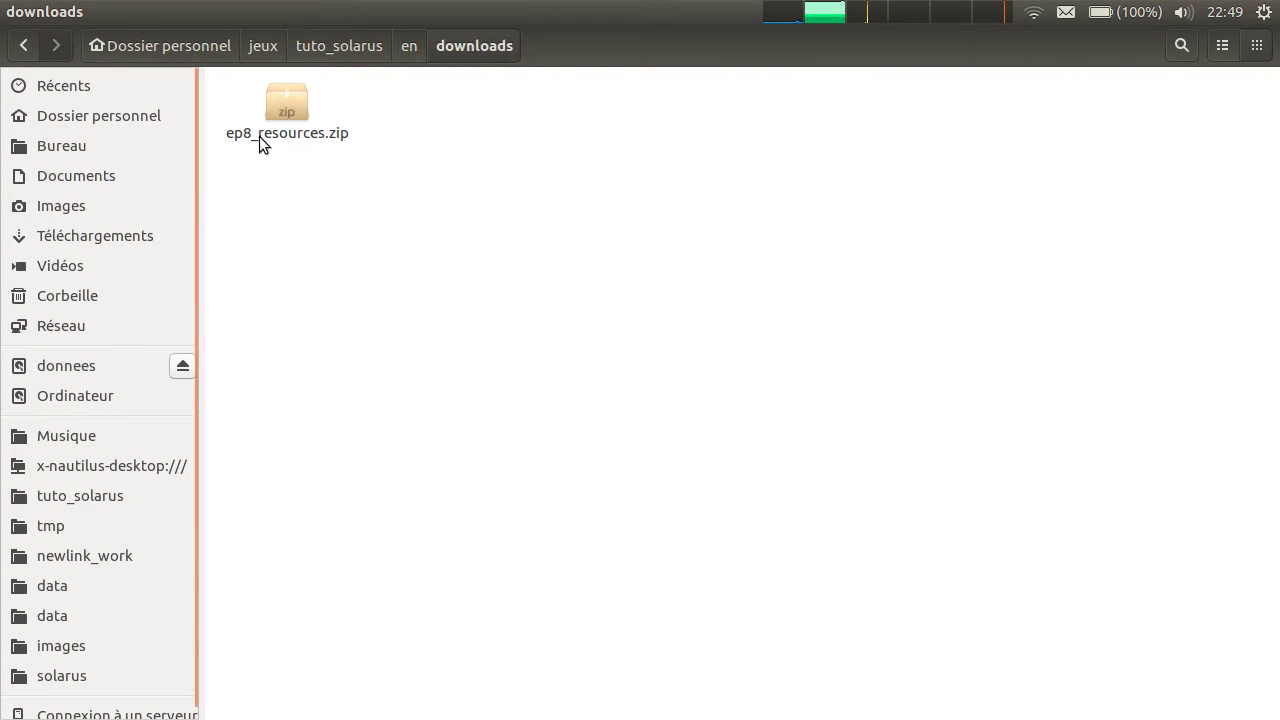
right_click(293, 111)
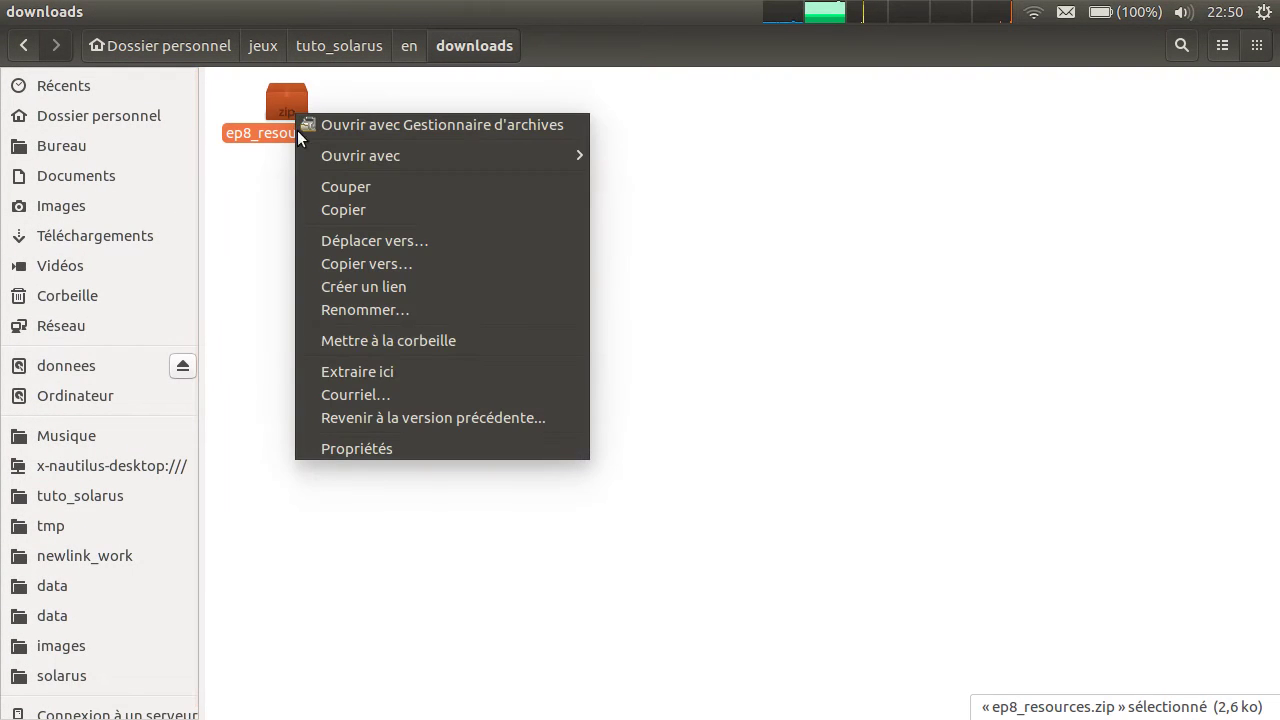
click(482, 378)
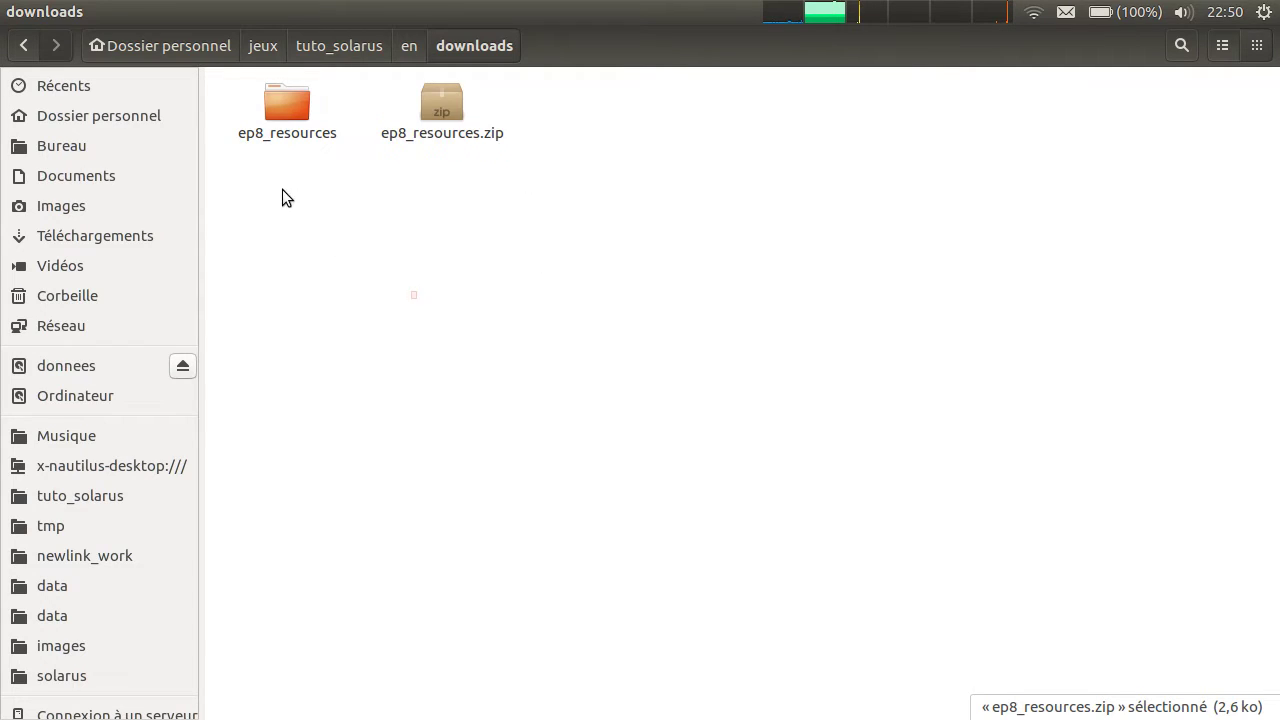
- Open the items folder inside the extracted ep8_resources folder and copy heart.lua, shield.lua and sword.lua
double_click(290, 122)
key(alt+Tab)
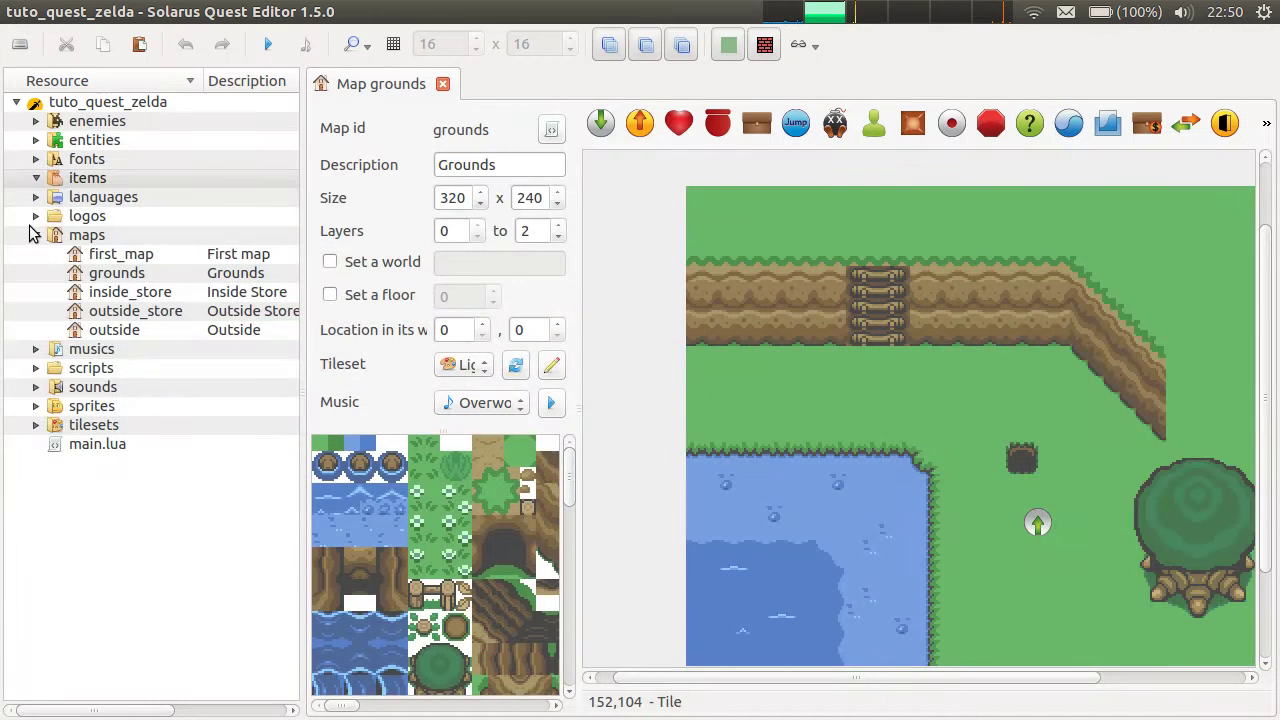
key(alt+Tab)
double_click(285, 130)
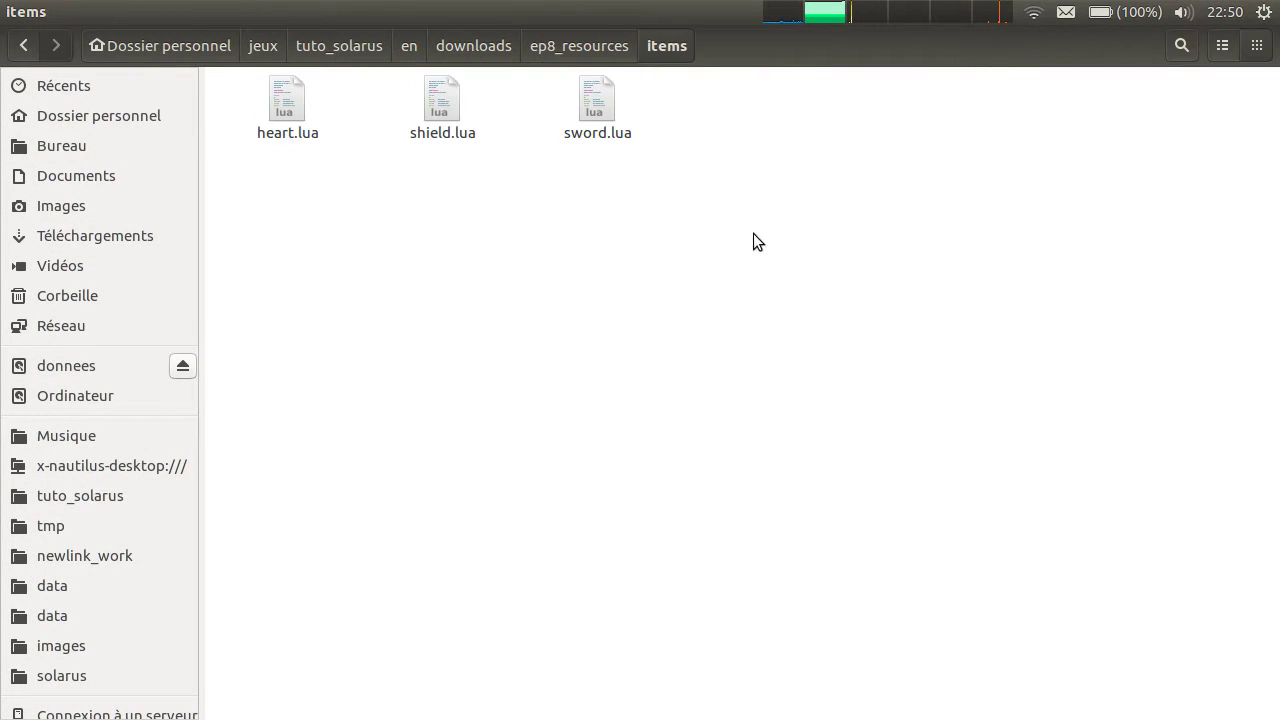
drag(663, 220, 294, 106)
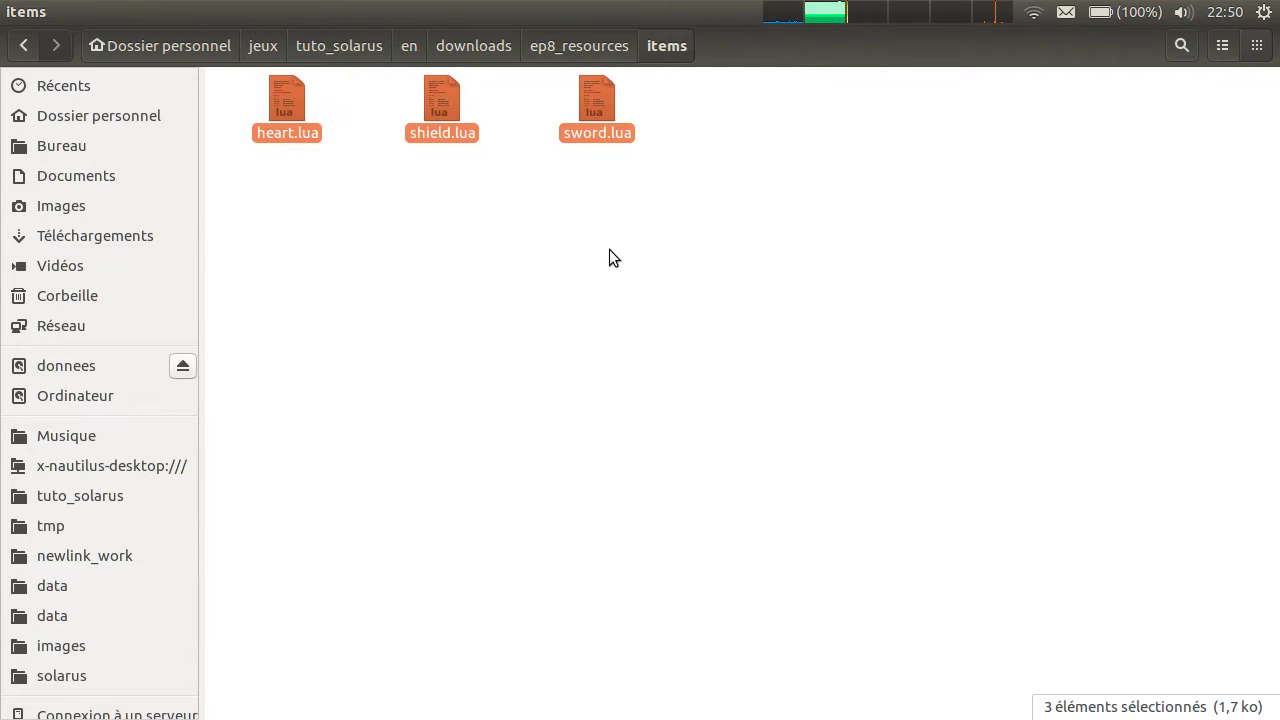
click(472, 110)
drag(636, 211, 245, 62)
click(615, 190)
- Paste the three copied Lua scripts into the items folder of tuto_quest_zelda's data directory, using a separate file manager tab
key(ctrl+t)
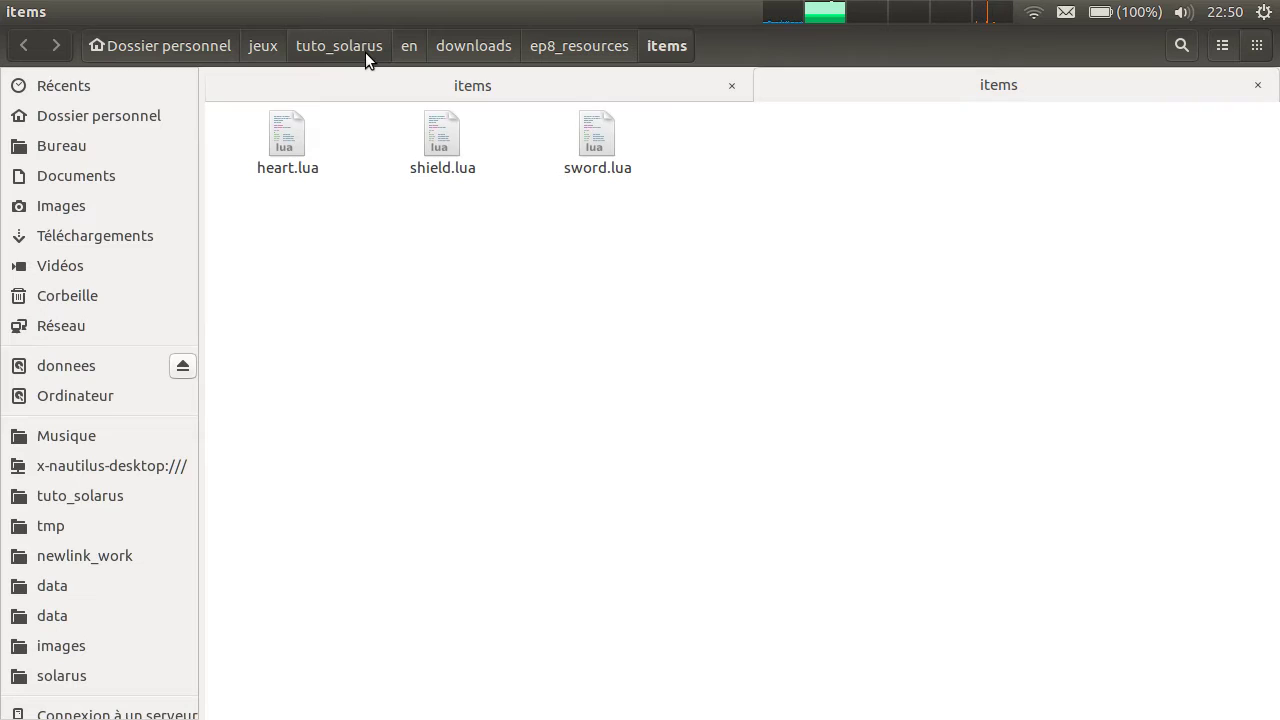
click(365, 50)
double_click(300, 138)
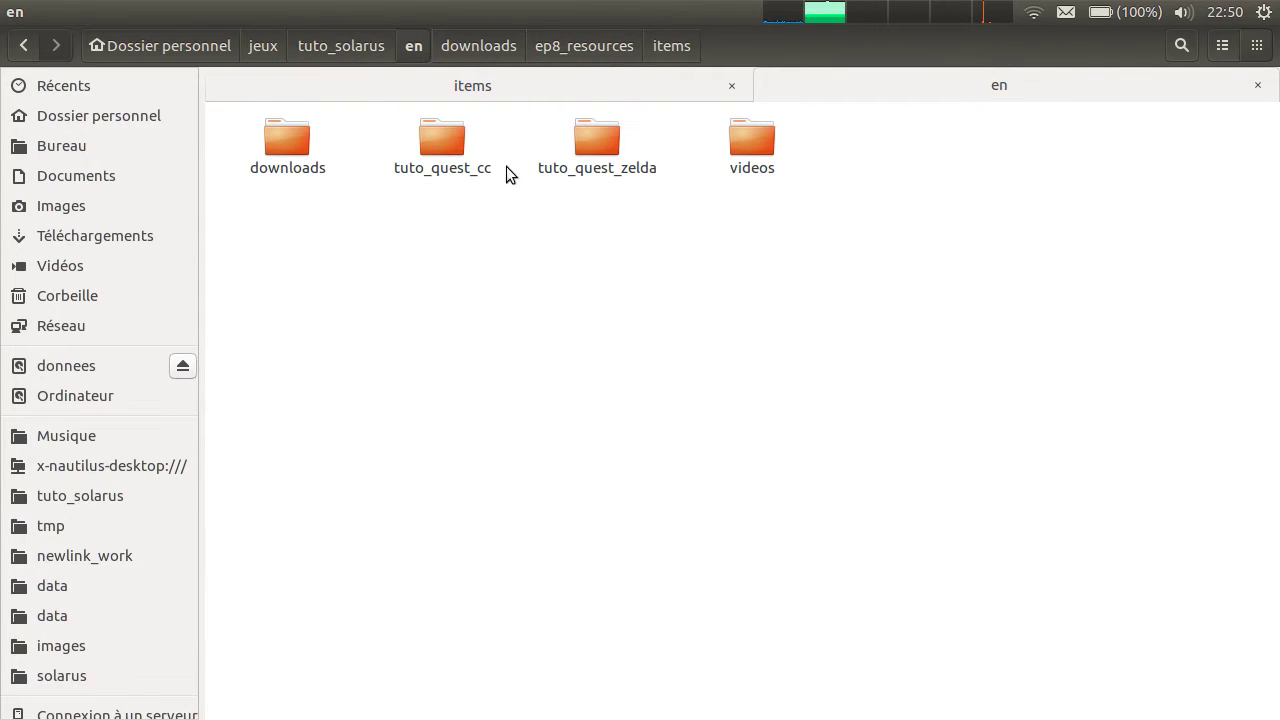
double_click(627, 167)
double_click(289, 146)
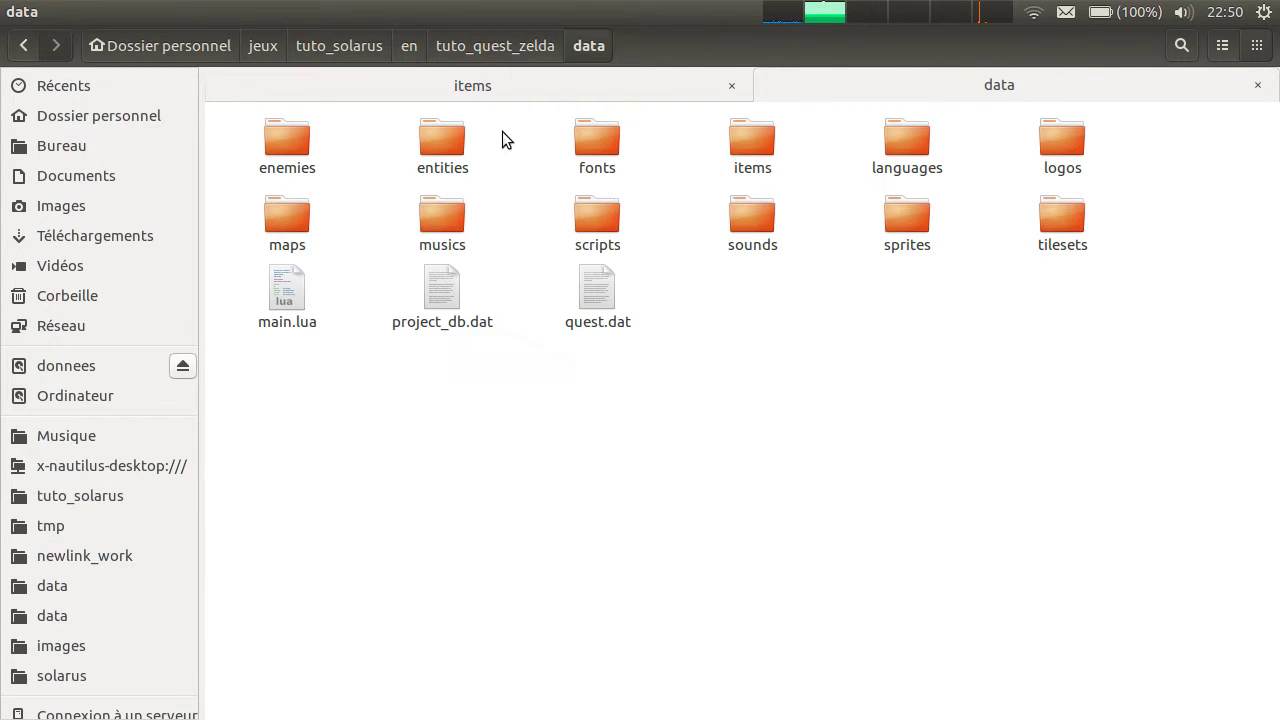
double_click(753, 152)
key(ctrl+v)
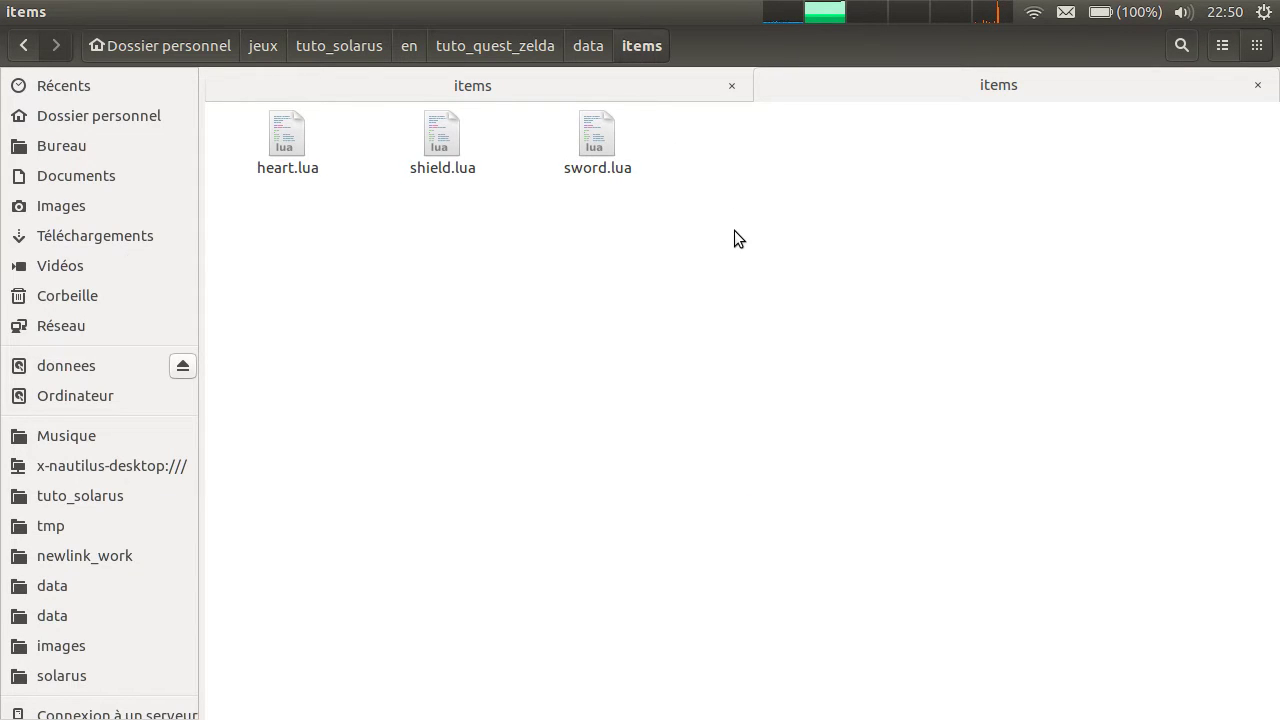
- Switch back to Solarus Quest Editor, widen the resource tree, and add heart.lua to the quest as an item described as Heart
key(alt+Tab)
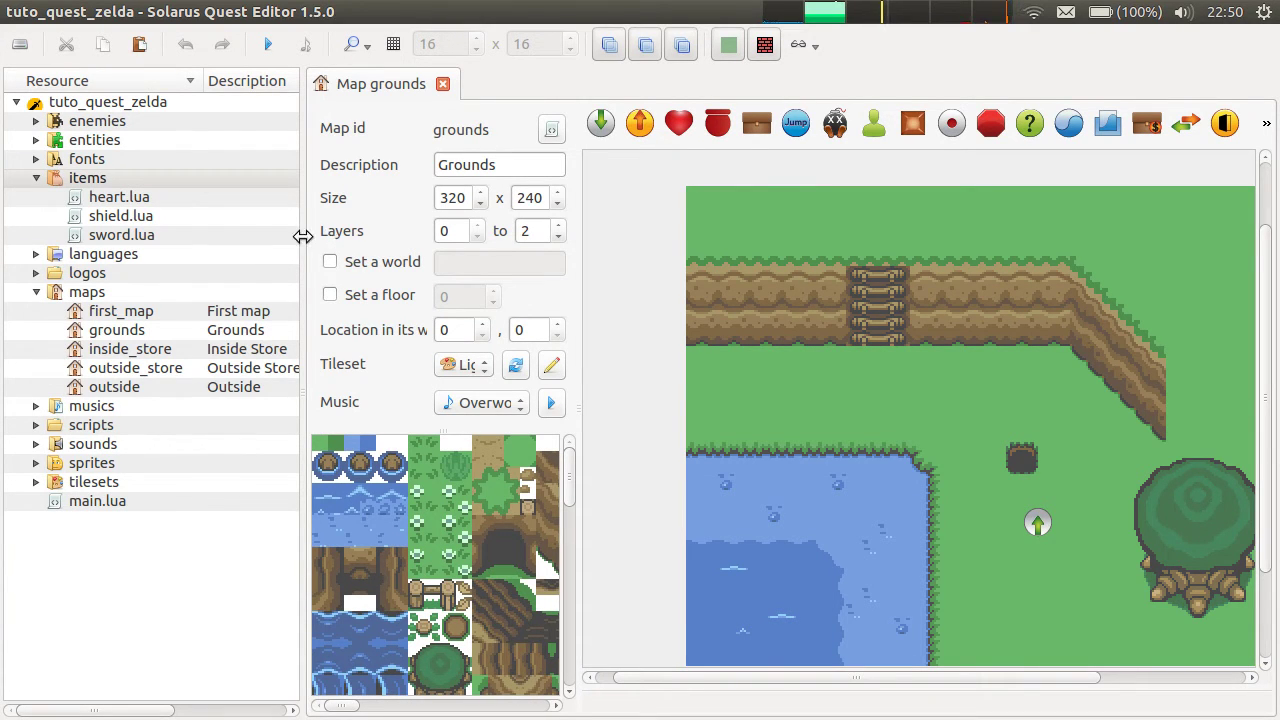
drag(303, 236, 512, 236)
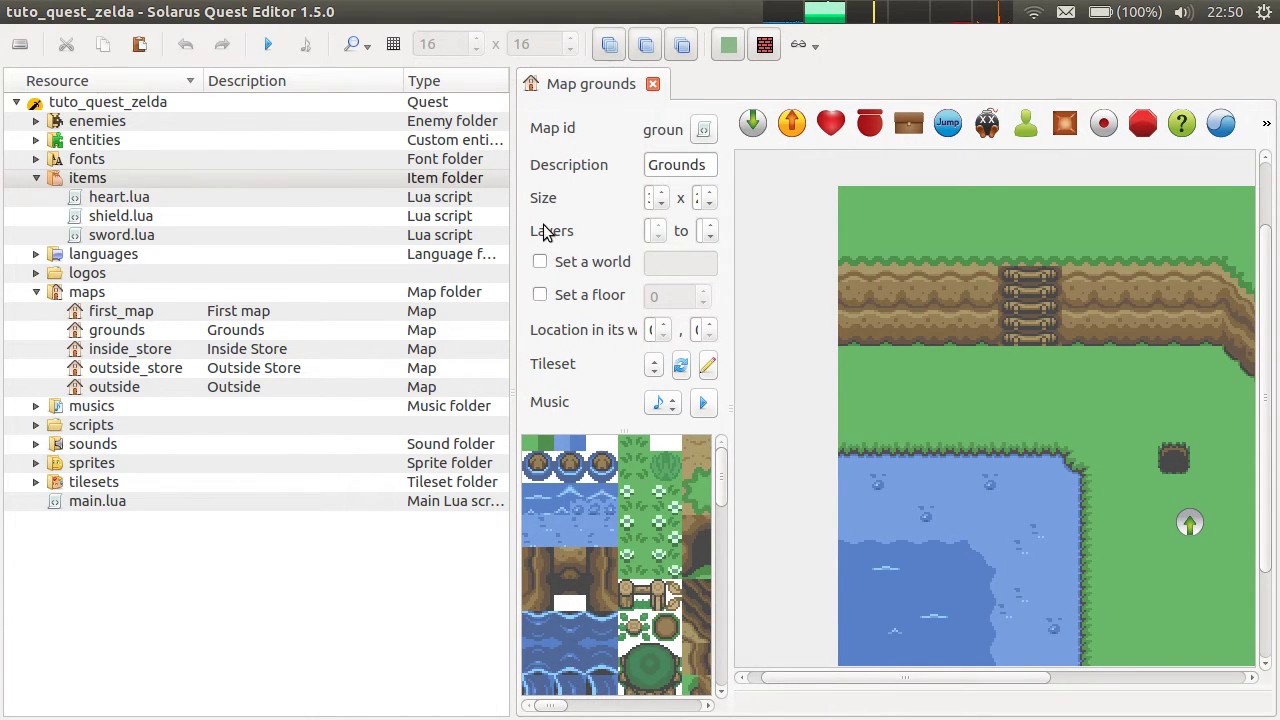
right_click(125, 200)
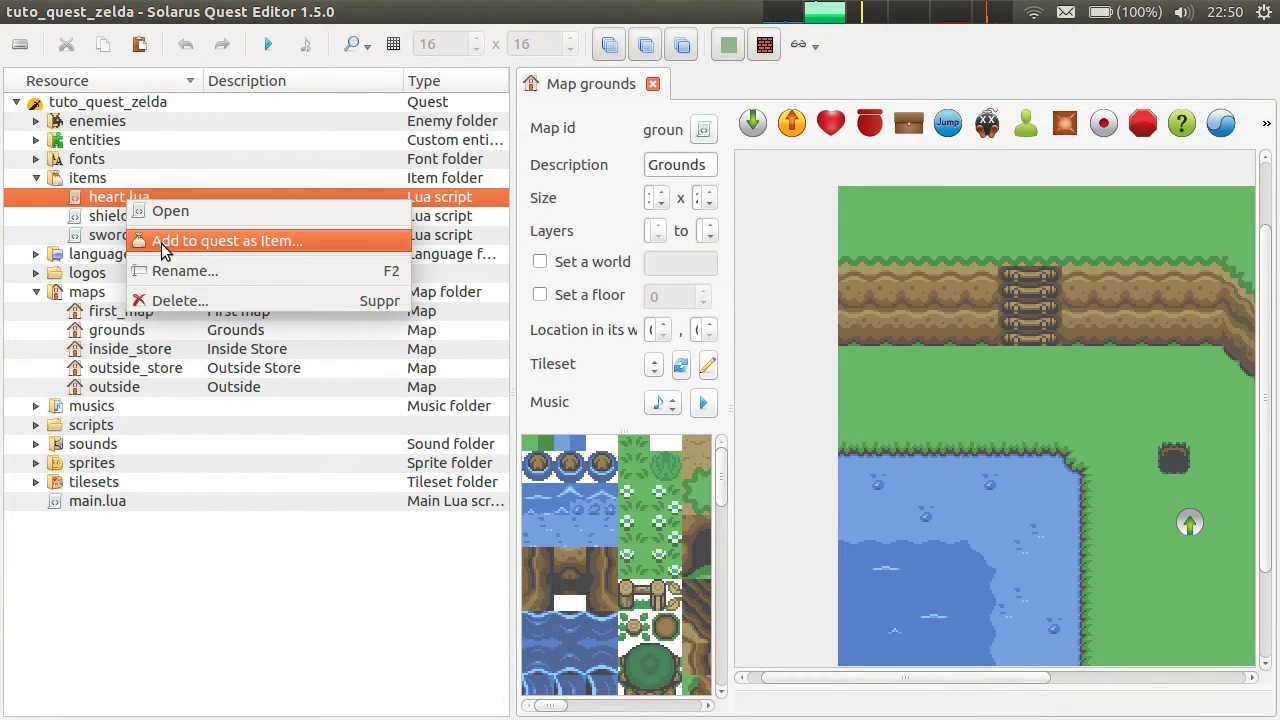
click(116, 205)
right_click(128, 197)
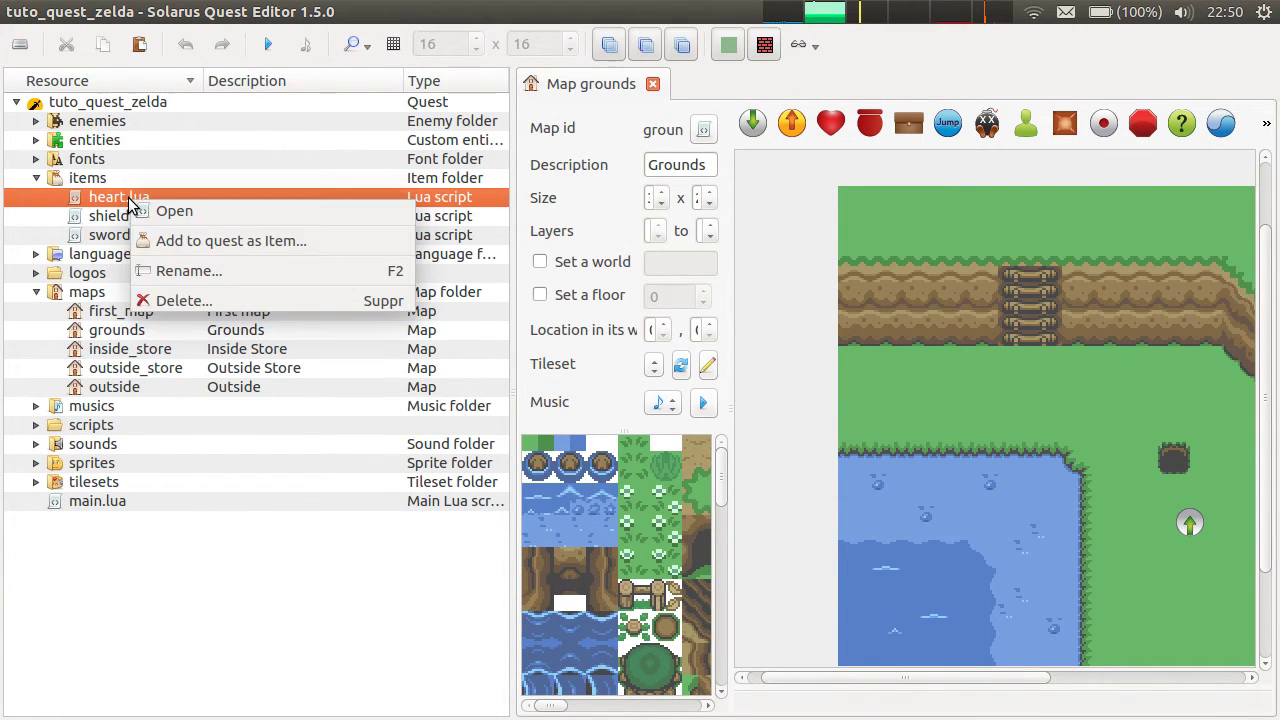
click(211, 240)
click(613, 362)
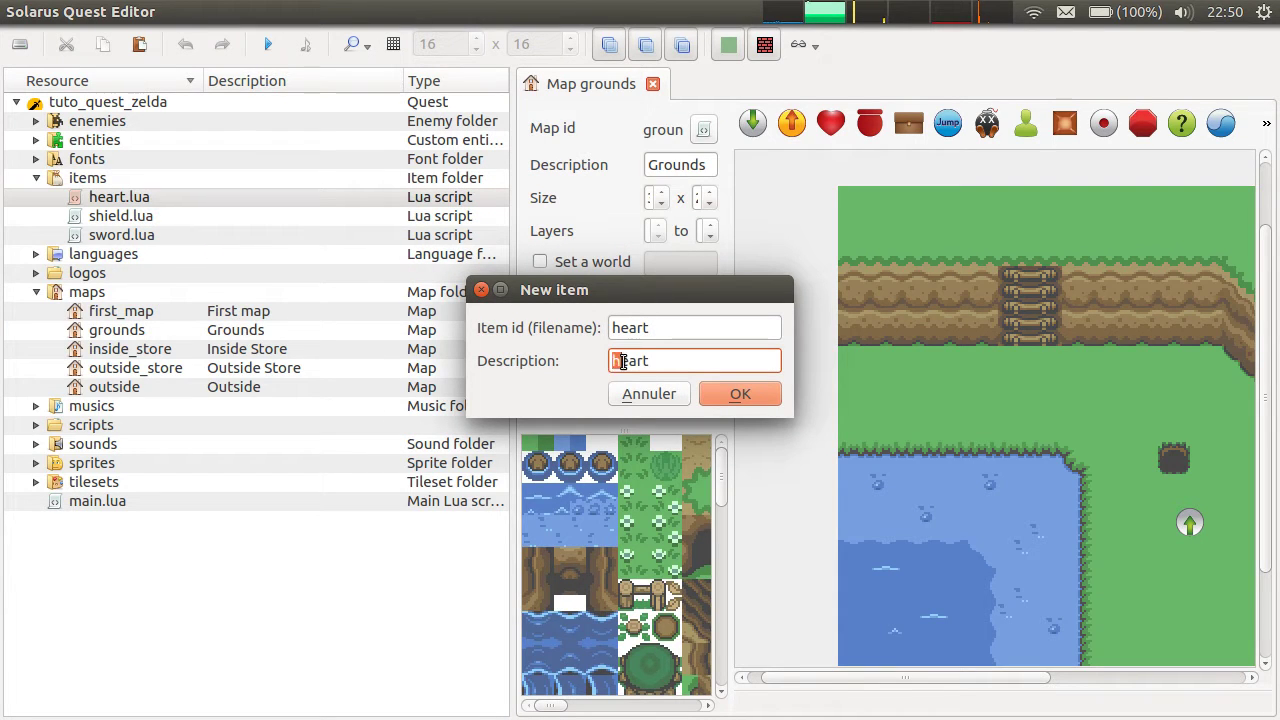
key(Delete)
text(H)
click(703, 392)
- Add shield.lua to the quest as an item with the description Shield
right_click(122, 216)
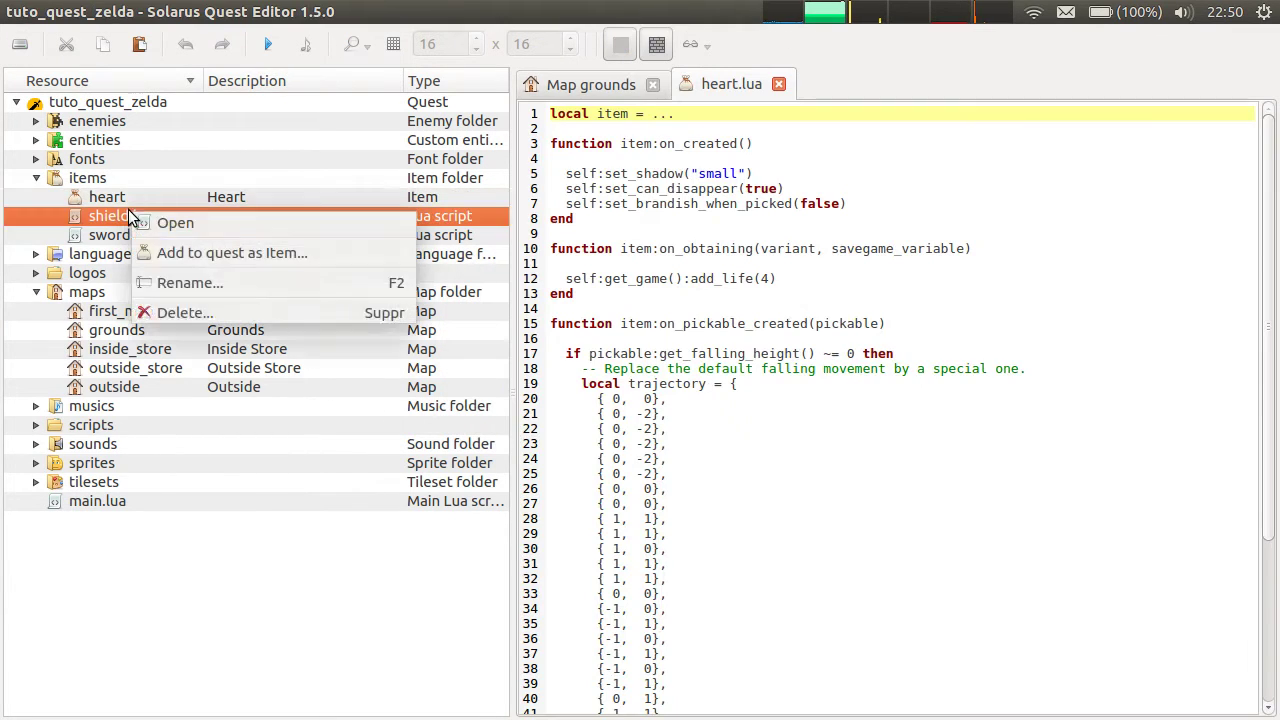
click(182, 252)
click(613, 361)
key(Delete)
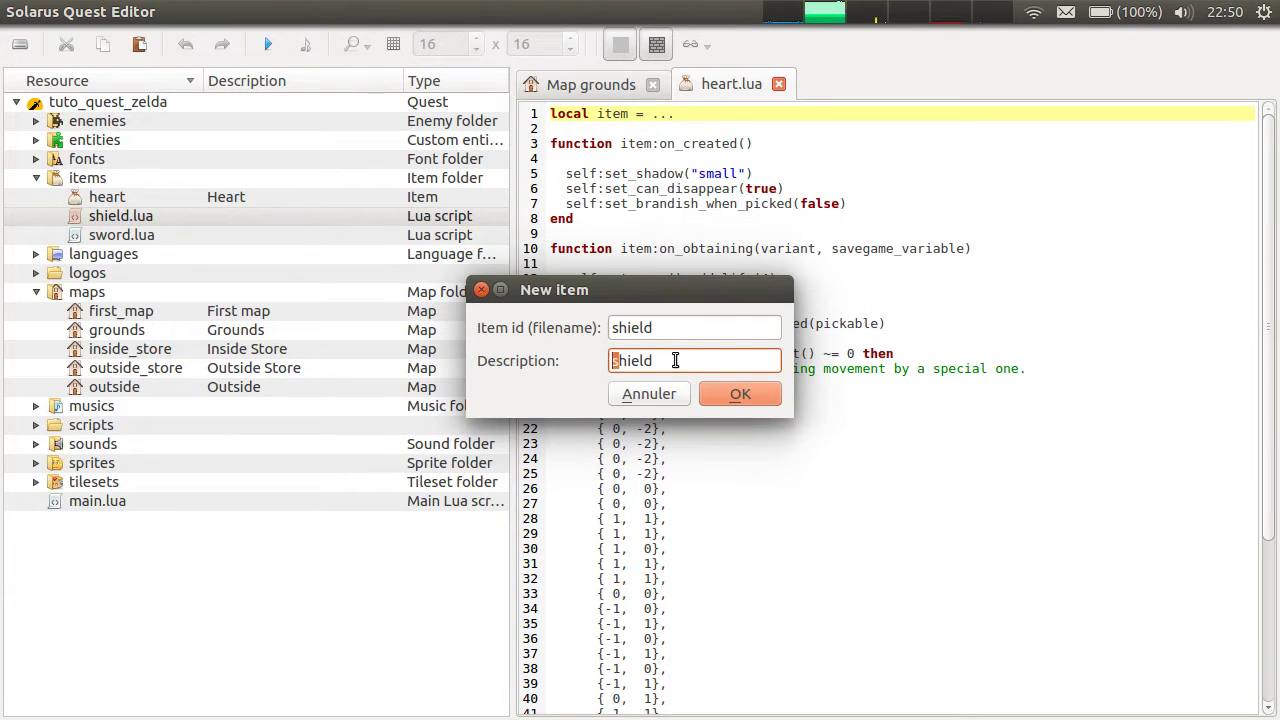
text(S)
click(724, 396)
- Add sword.lua to the quest as an item with the description Sword
right_click(156, 237)
click(200, 277)
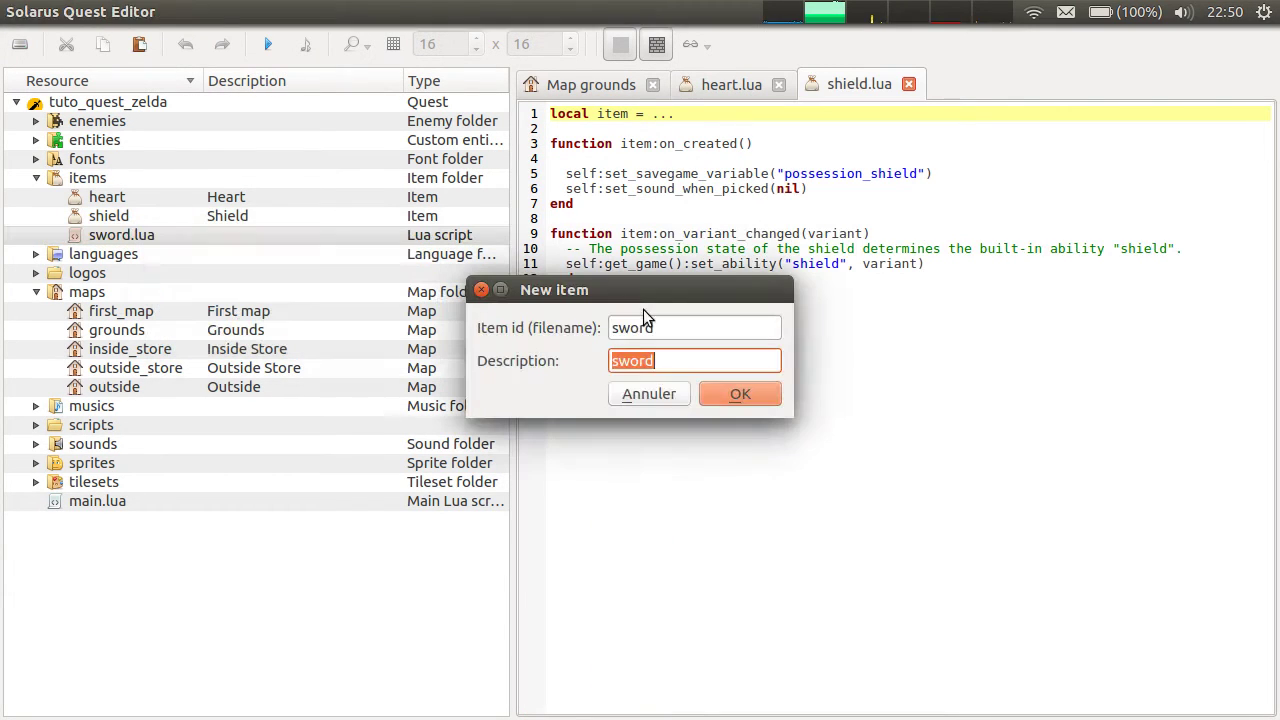
click(594, 363)
key(Delete)
text(S)
click(740, 394)
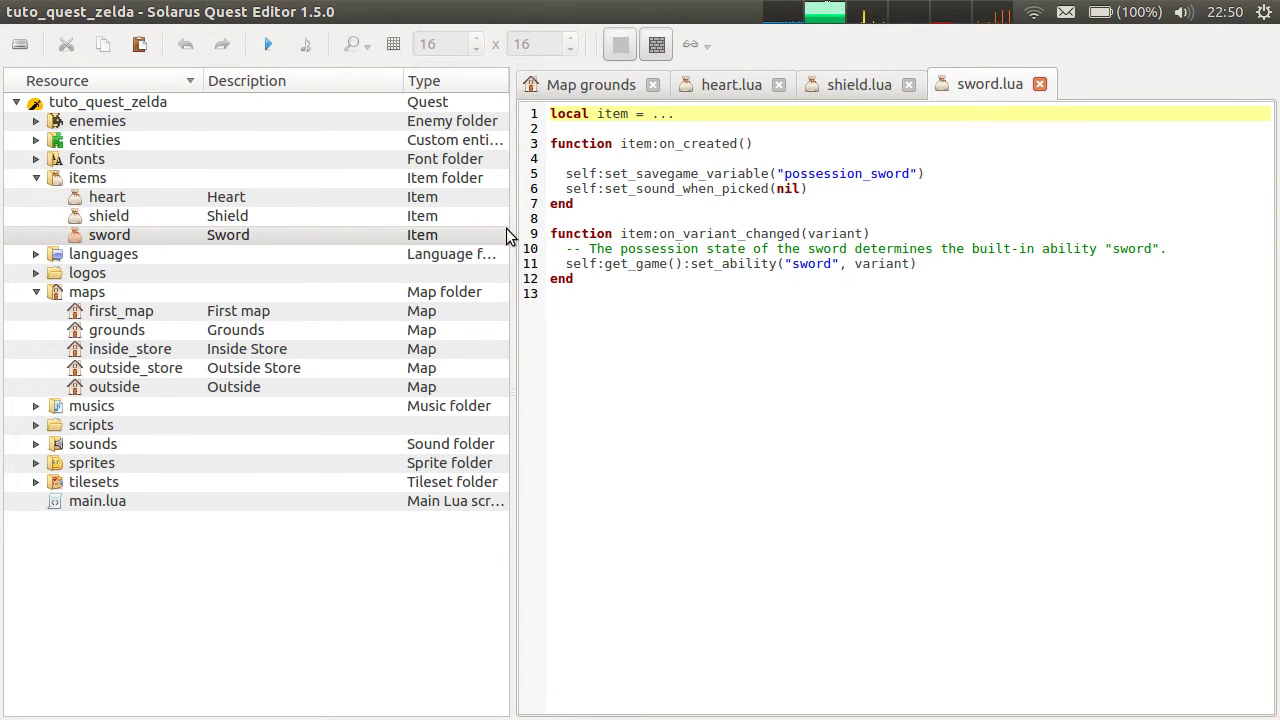
- Narrow the resource tree and look over the heart item's script and the grounds map
drag(511, 231, 369, 260)
click(727, 96)
scroll(740, 85, up, 1)
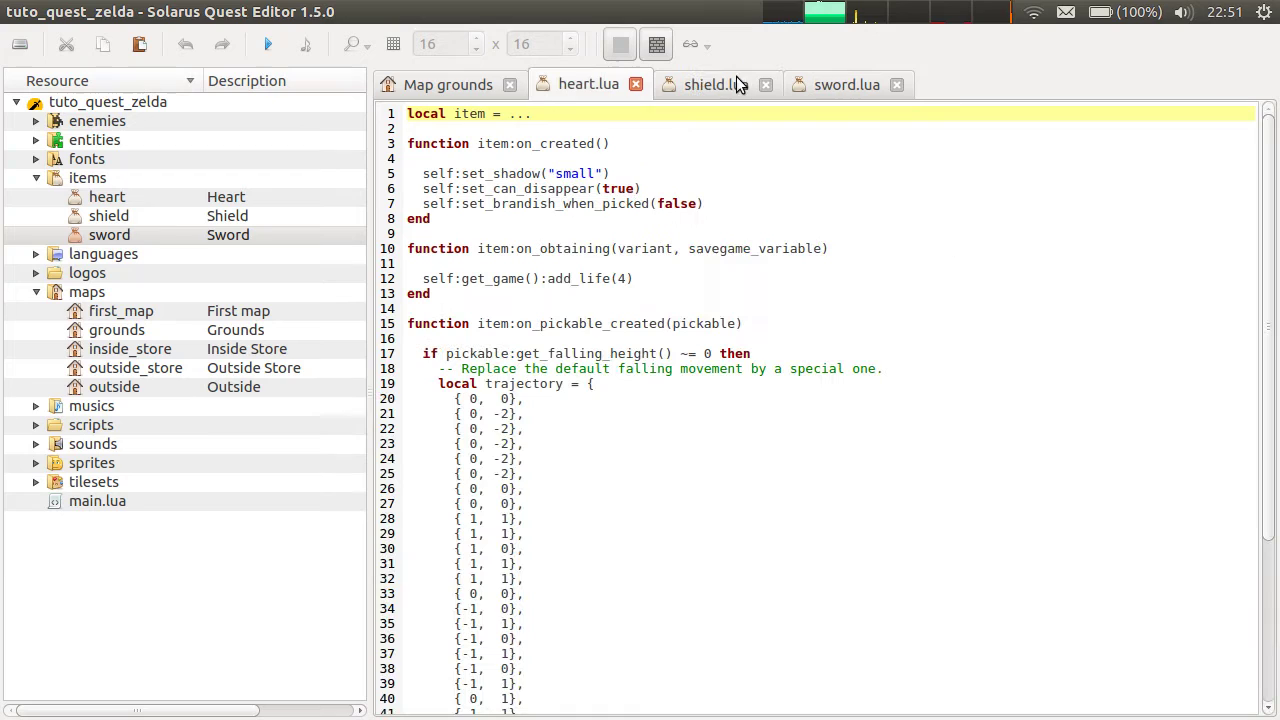
click(1056, 219)
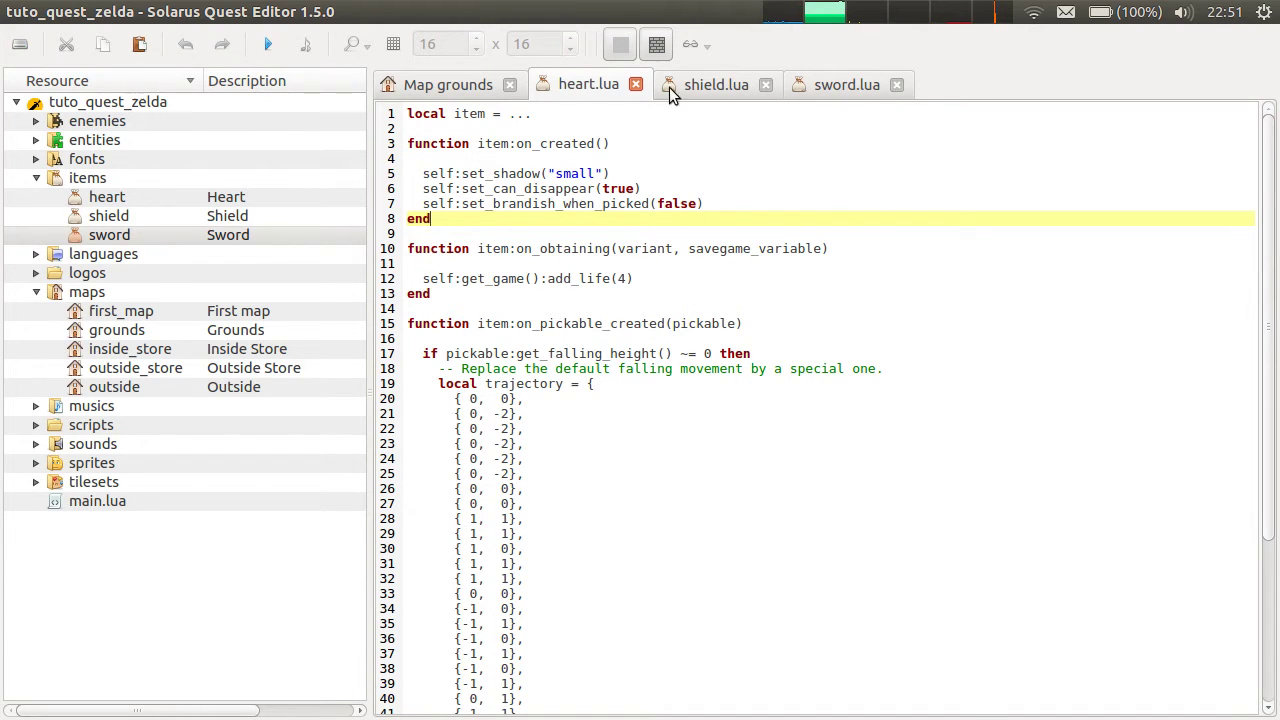
click(443, 90)
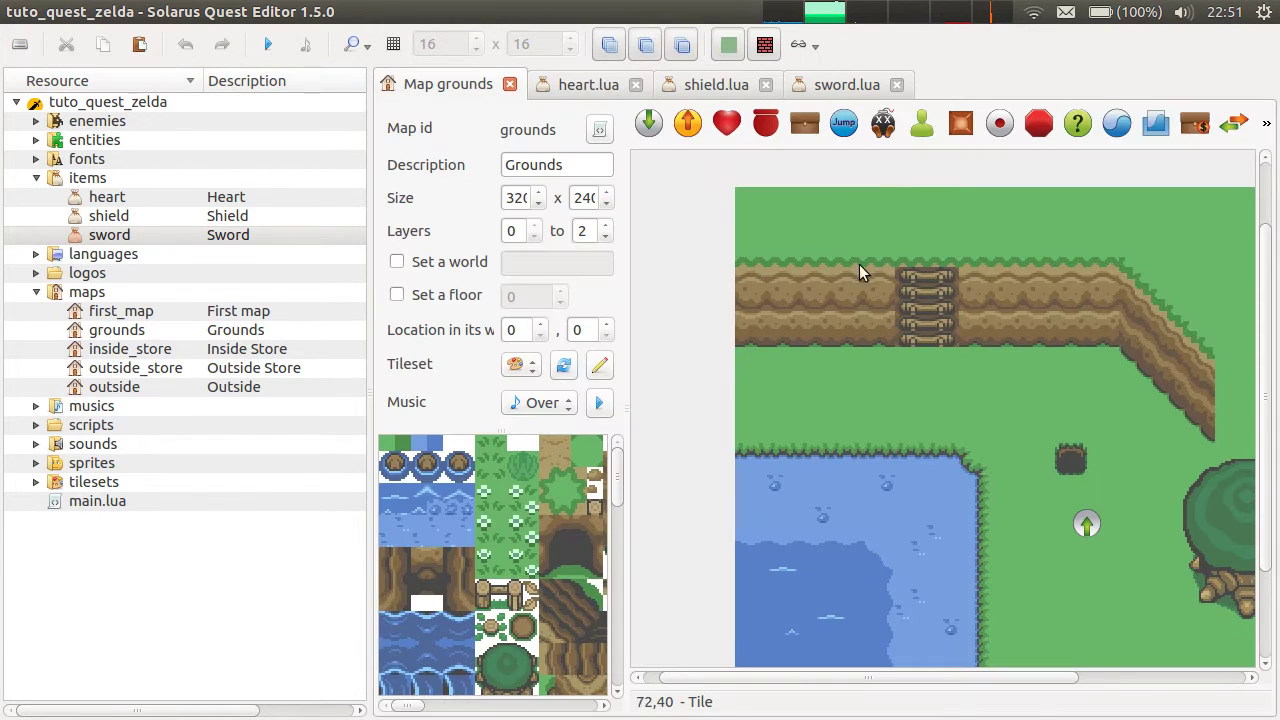
middle_drag(865, 298, 789, 271)
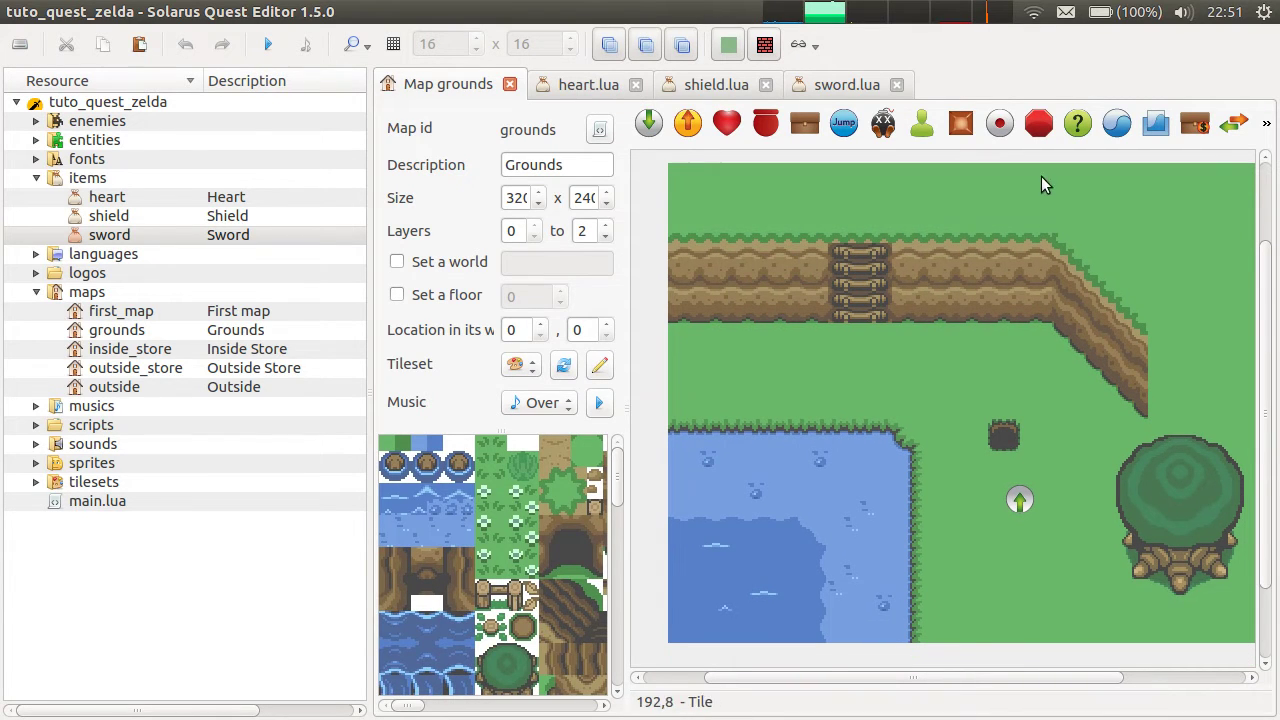
scroll(845, 86, down, 1)
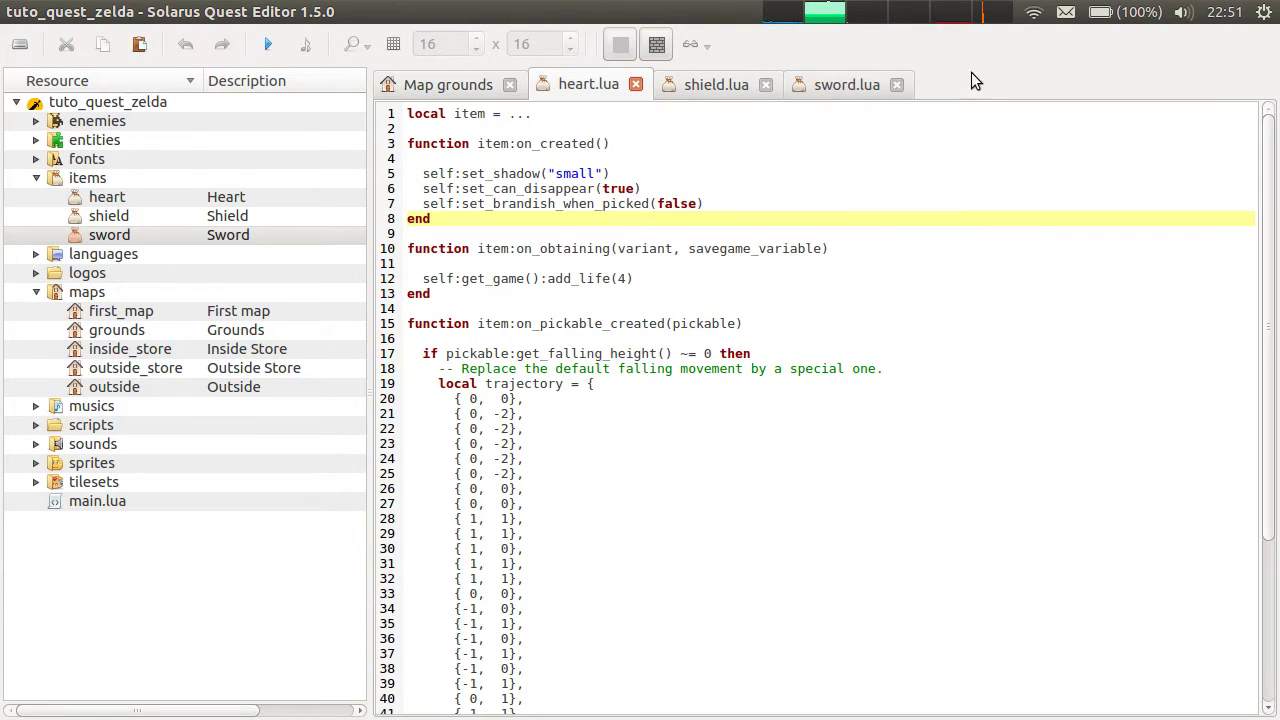
click(1004, 285)
click(900, 202)
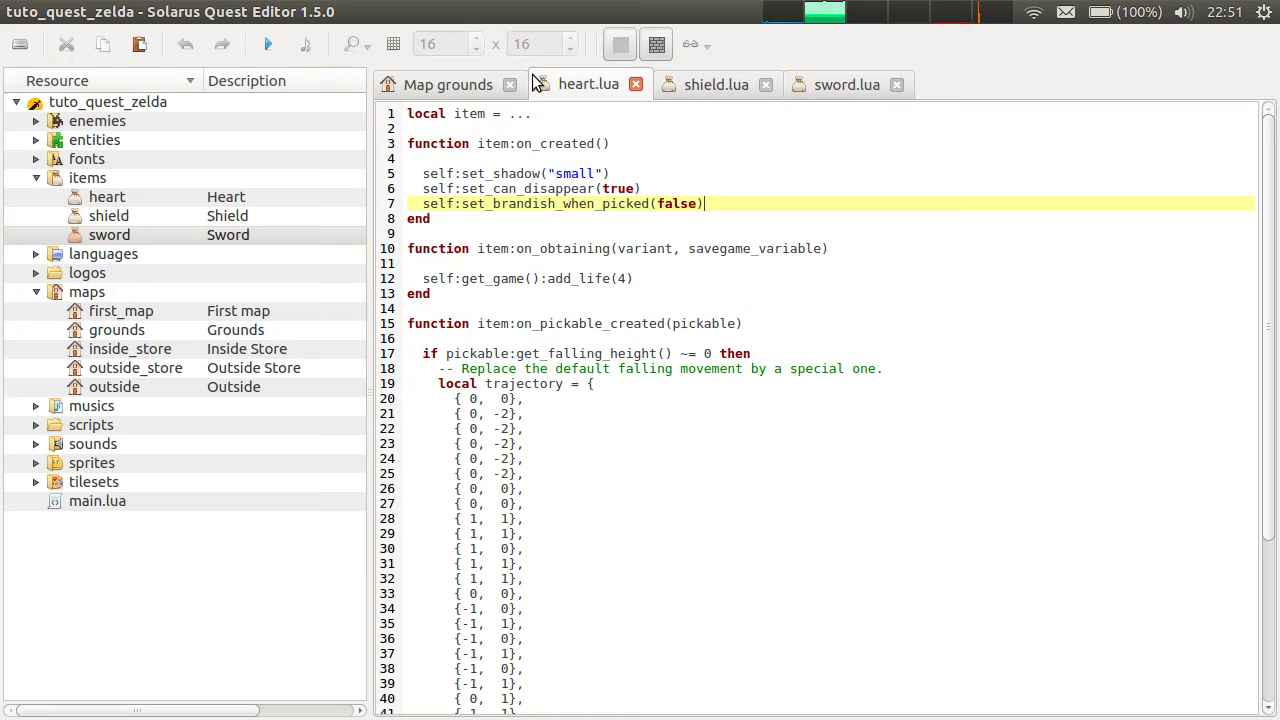
- Close the heart.lua script and reopen it from the heart item in the resource tree
middle_click(617, 85)
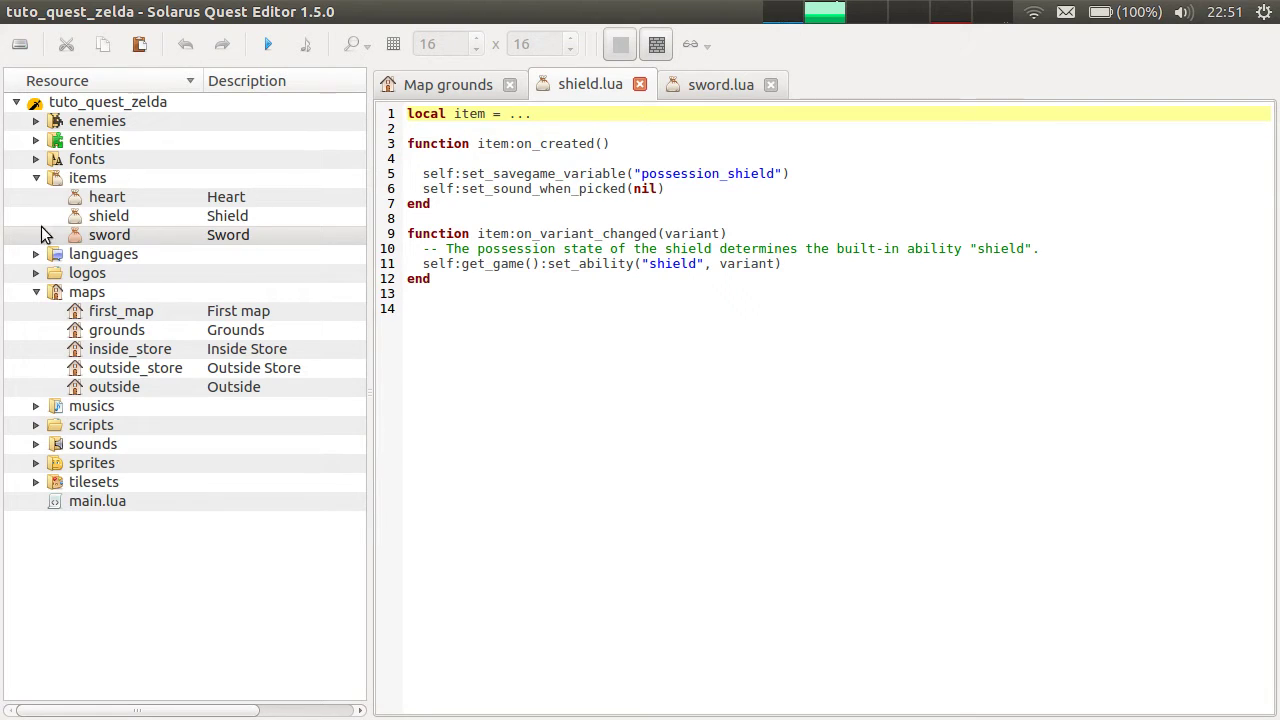
click(974, 188)
click(562, 375)
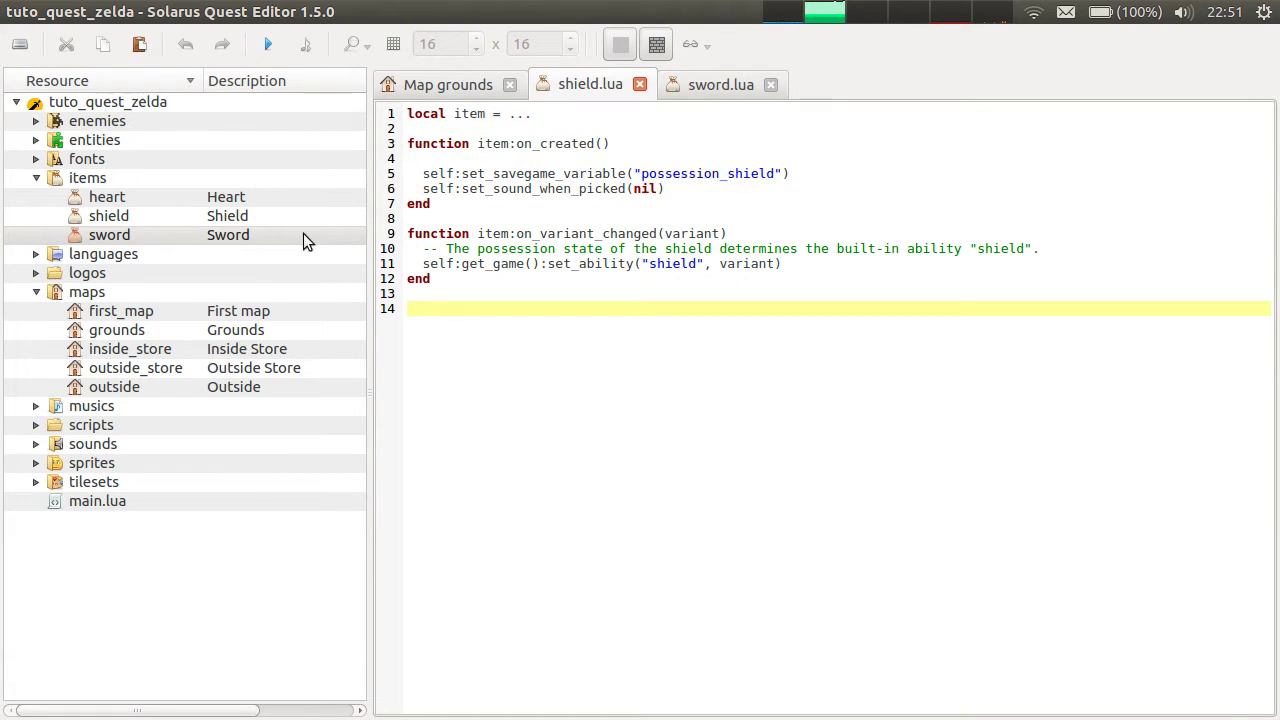
double_click(95, 200)
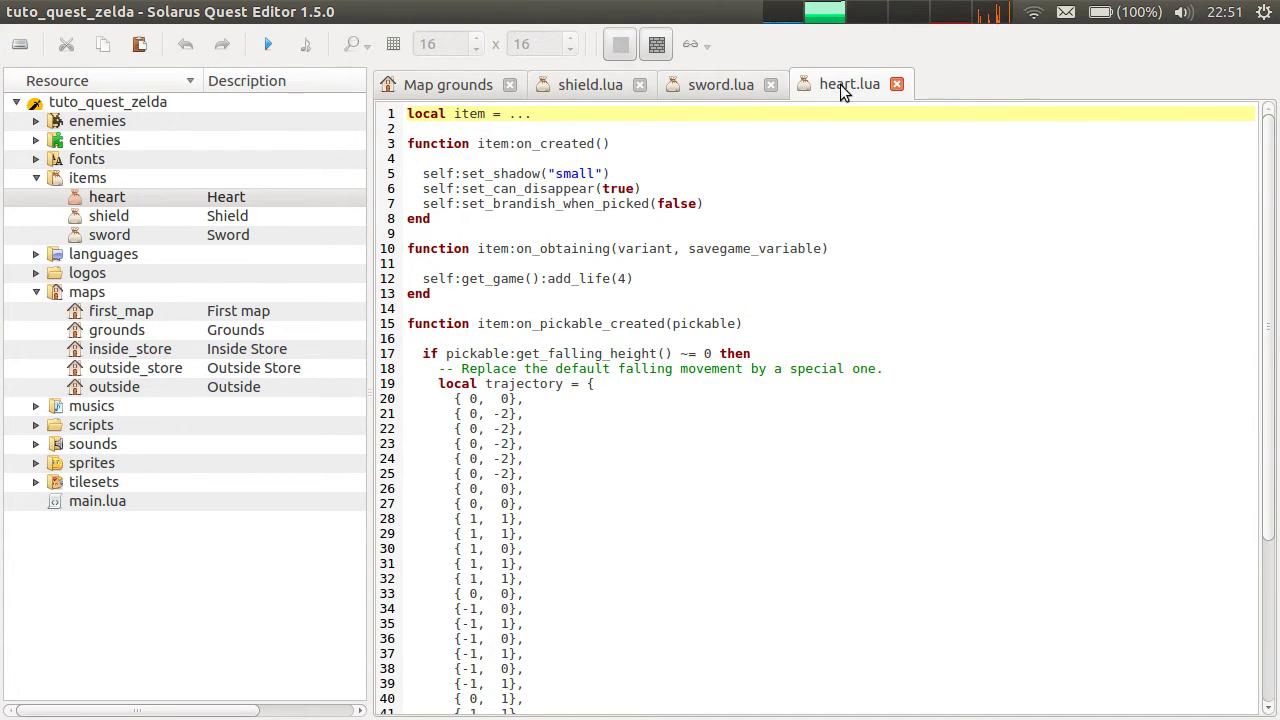
- Examine the code of the sword and shield item scripts to compare them
key(ctrl+shift+Tab)
key(ctrl+shift+Tab)
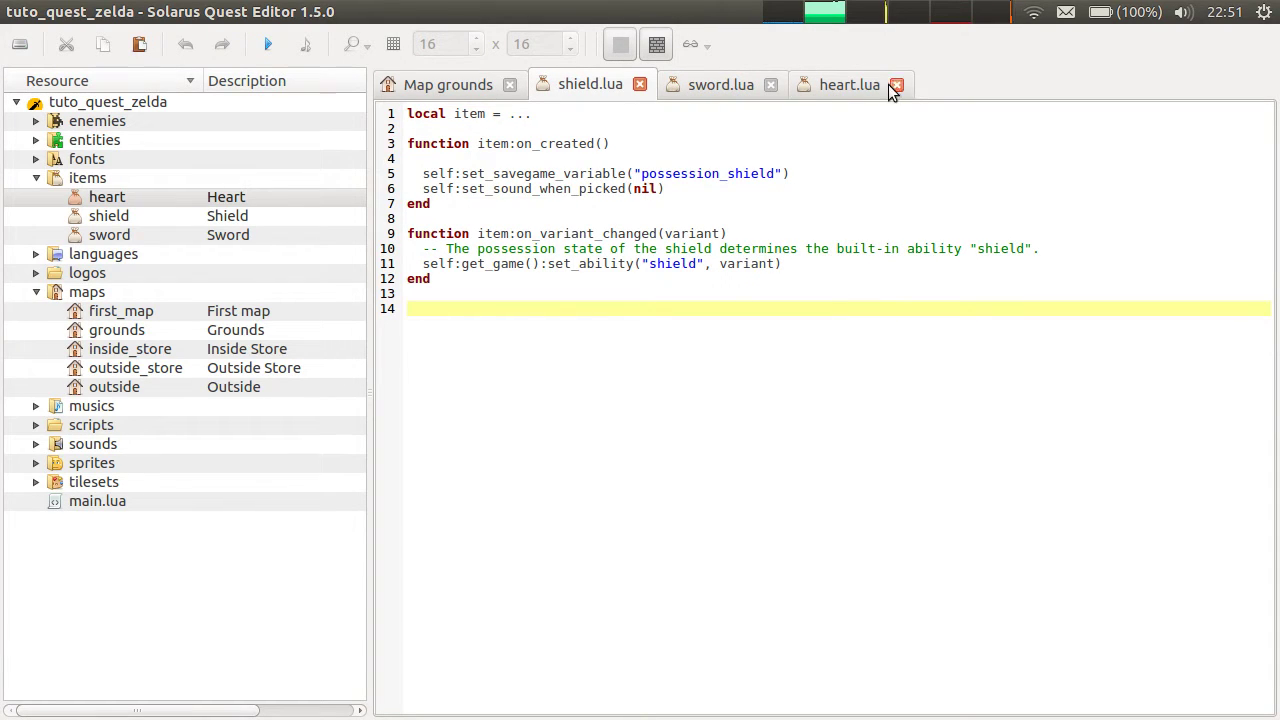
key(ctrl+Tab)
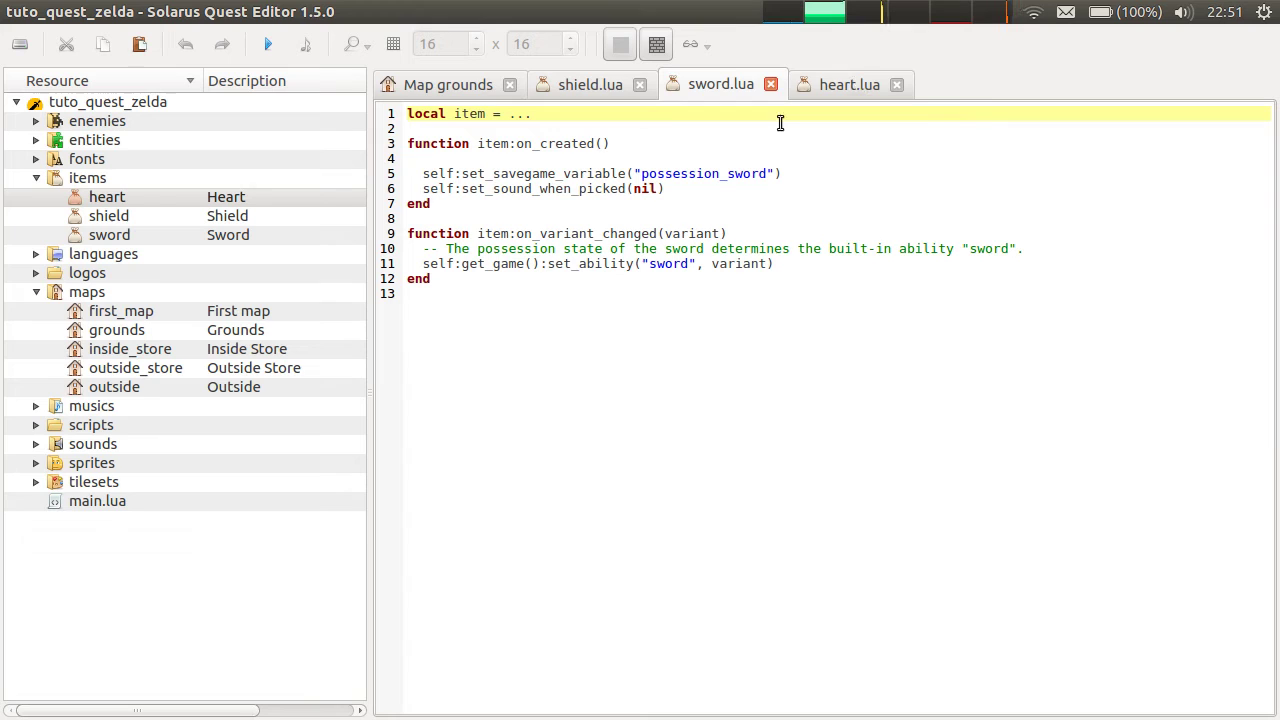
key(ctrl+a)
click(760, 325)
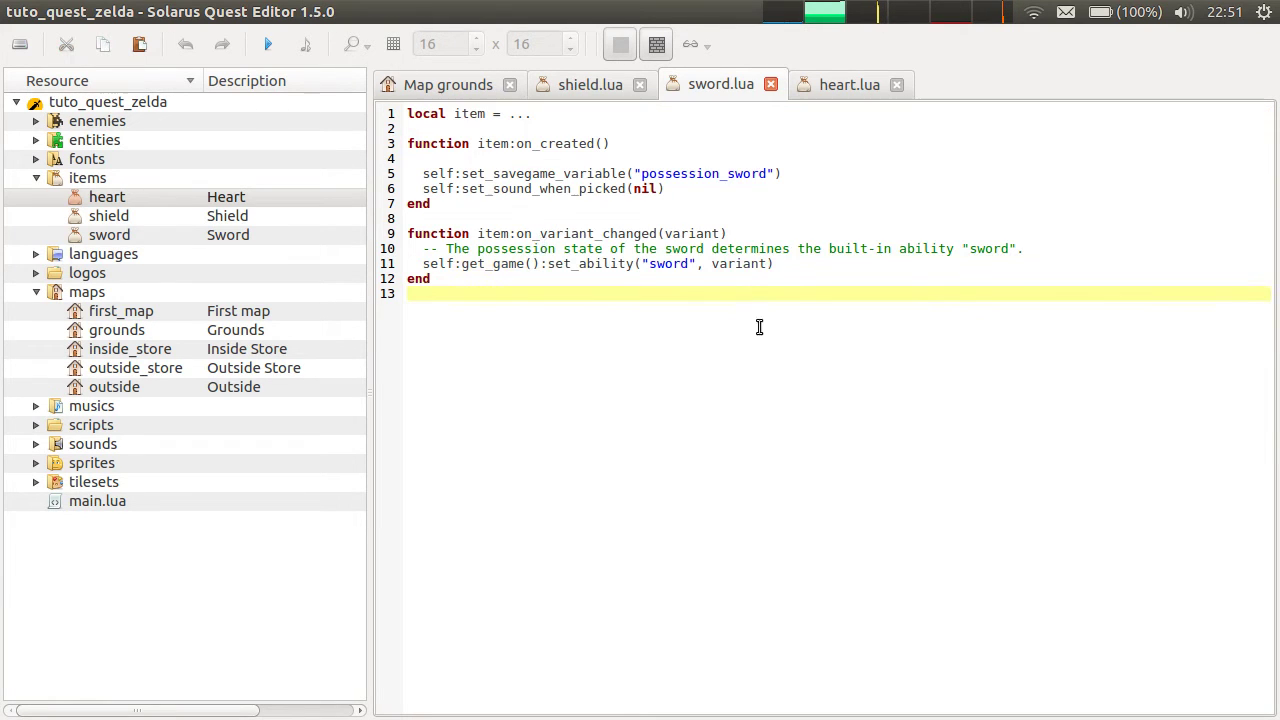
click(587, 87)
key(ctrl+a)
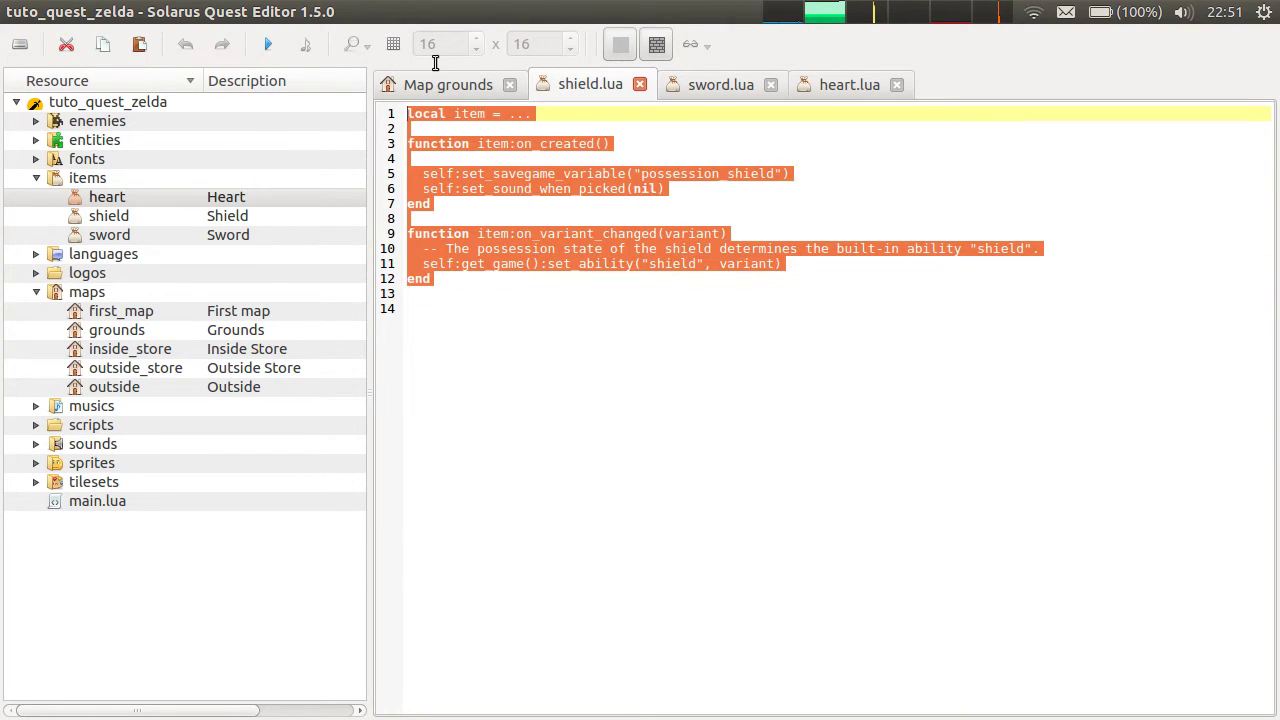
- Look through the heart item's script, from its creation settings to the falling trajectory movement
key(Right)
click(836, 93)
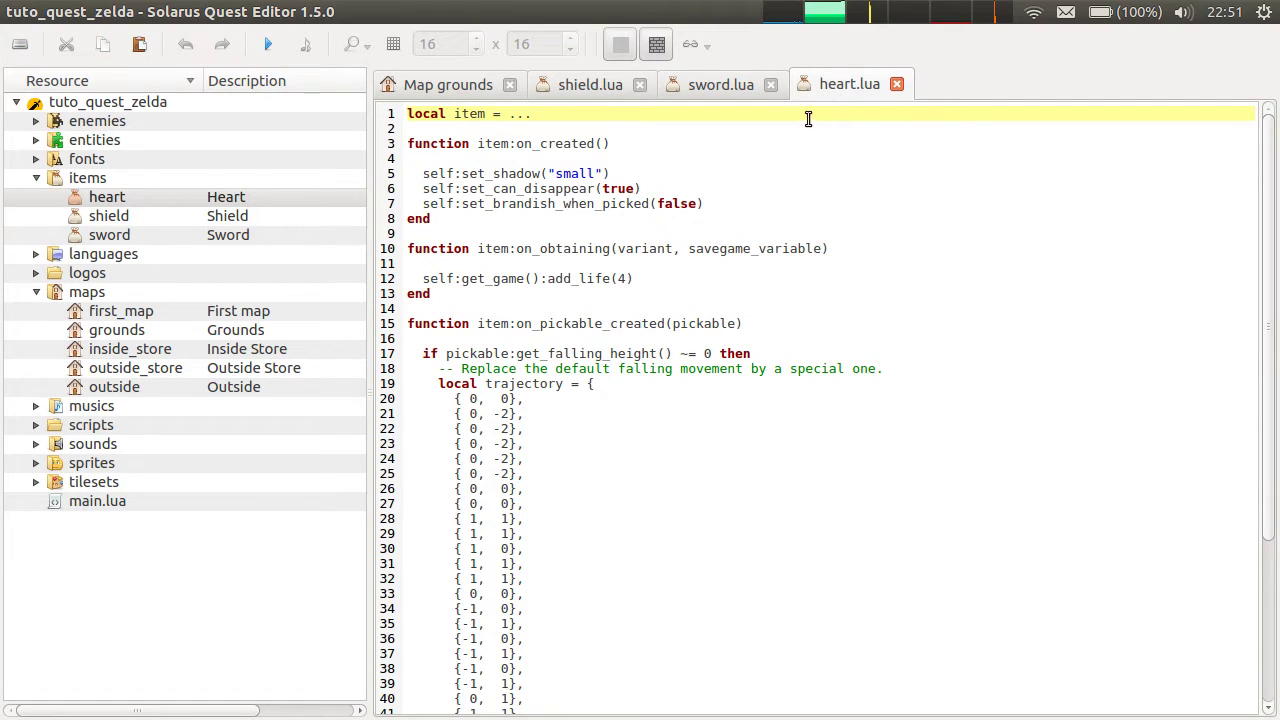
drag(808, 120, 795, 646)
click(795, 646)
scroll(816, 360, down, 5)
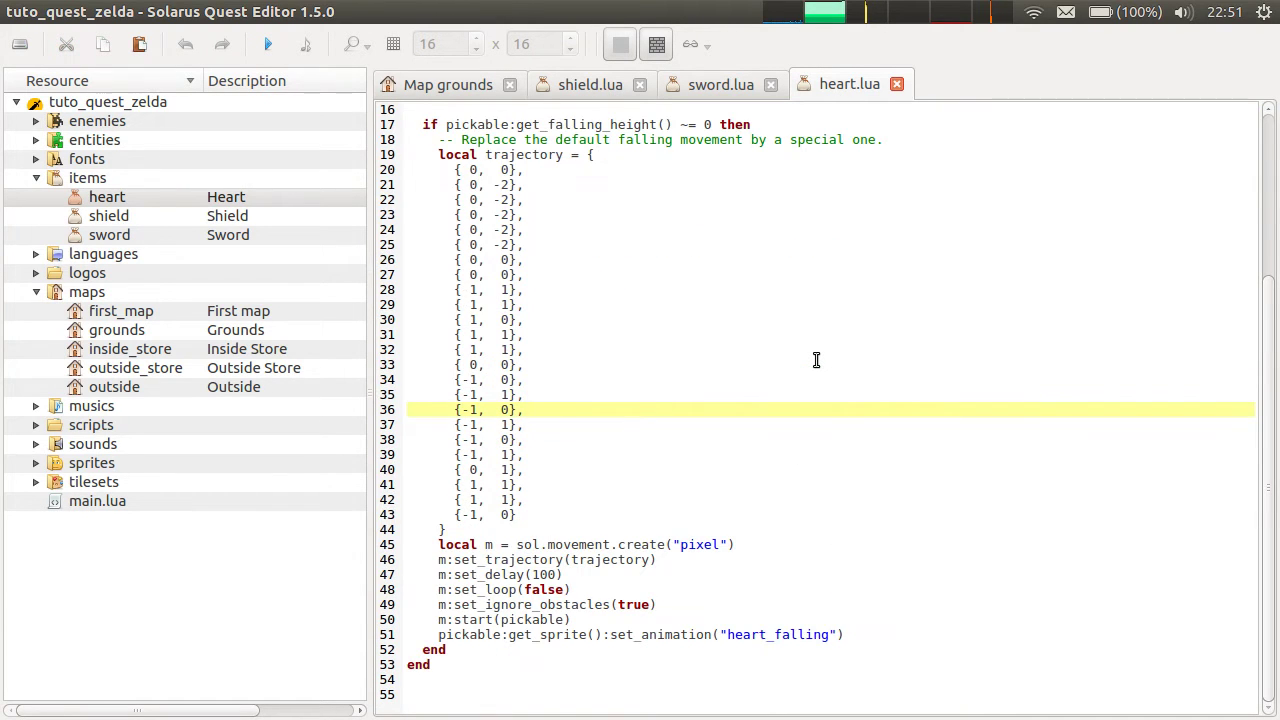
scroll(816, 360, up, 5)
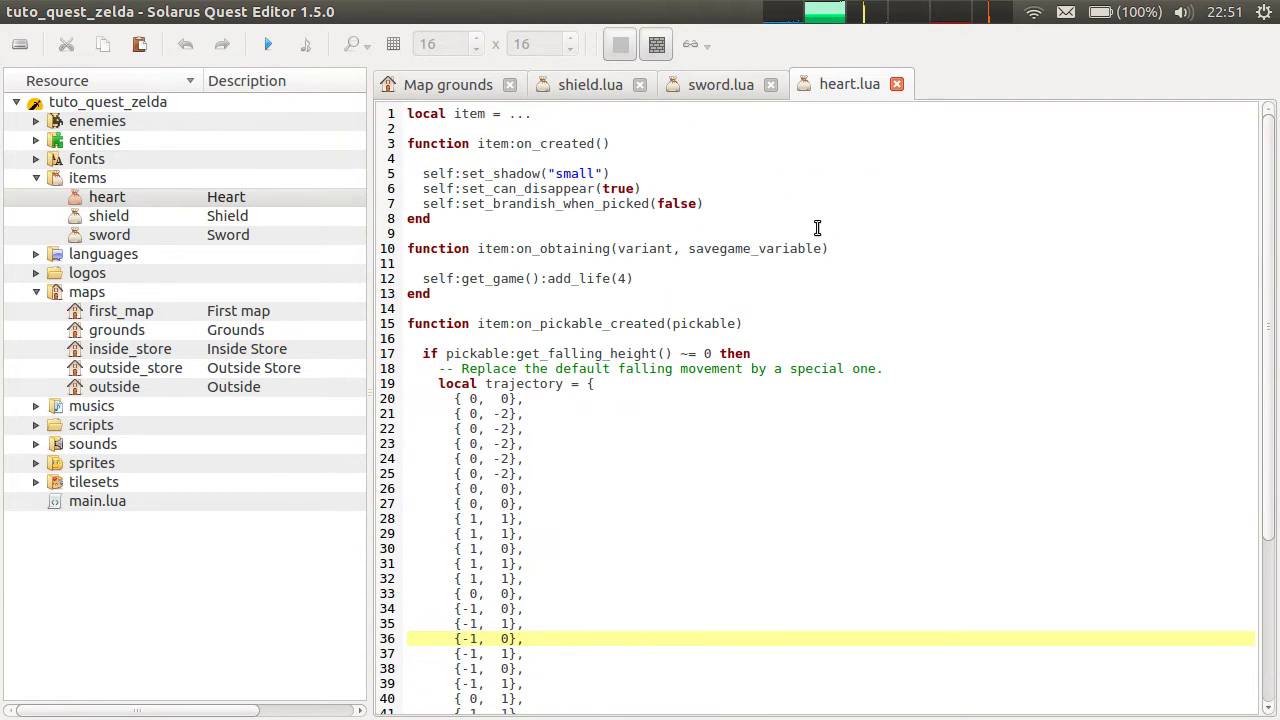
- Close the heart.lua, sword.lua and shield.lua scripts and widen the property area of the grounds map
middle_click(827, 89)
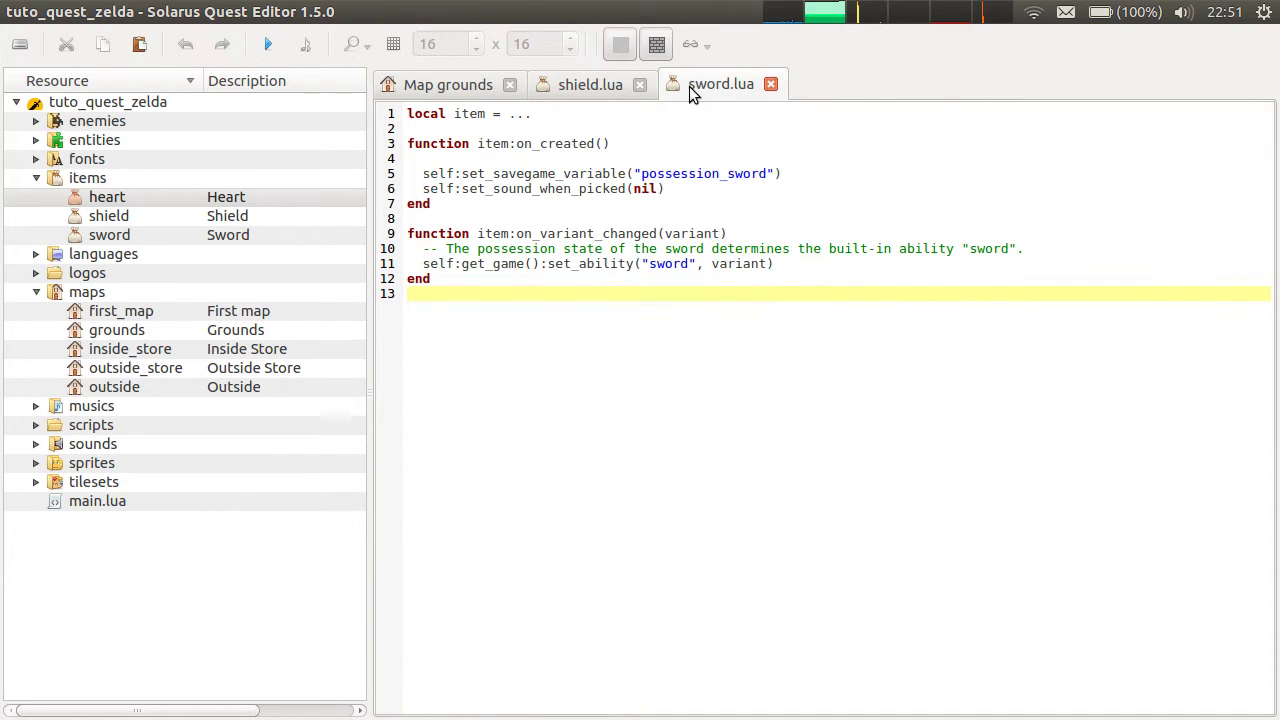
middle_click(688, 87)
middle_click(628, 87)
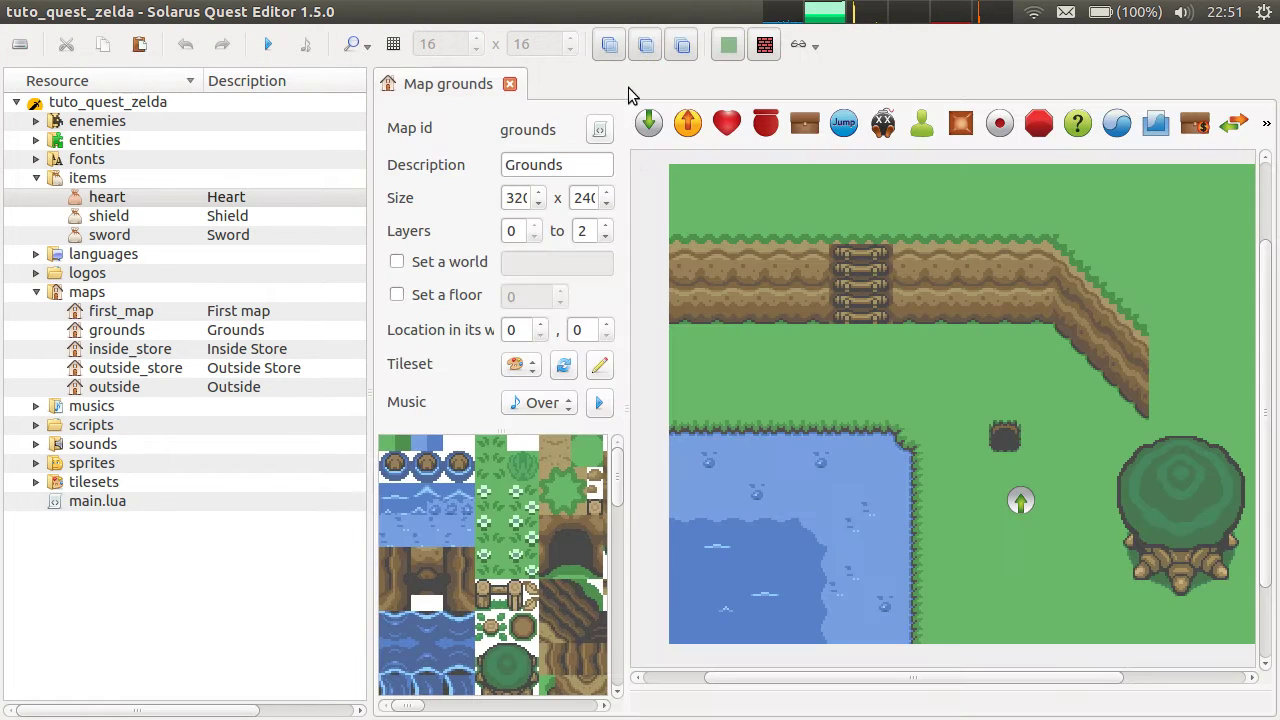
mouse_move(25, 145)
drag(631, 204, 656, 212)
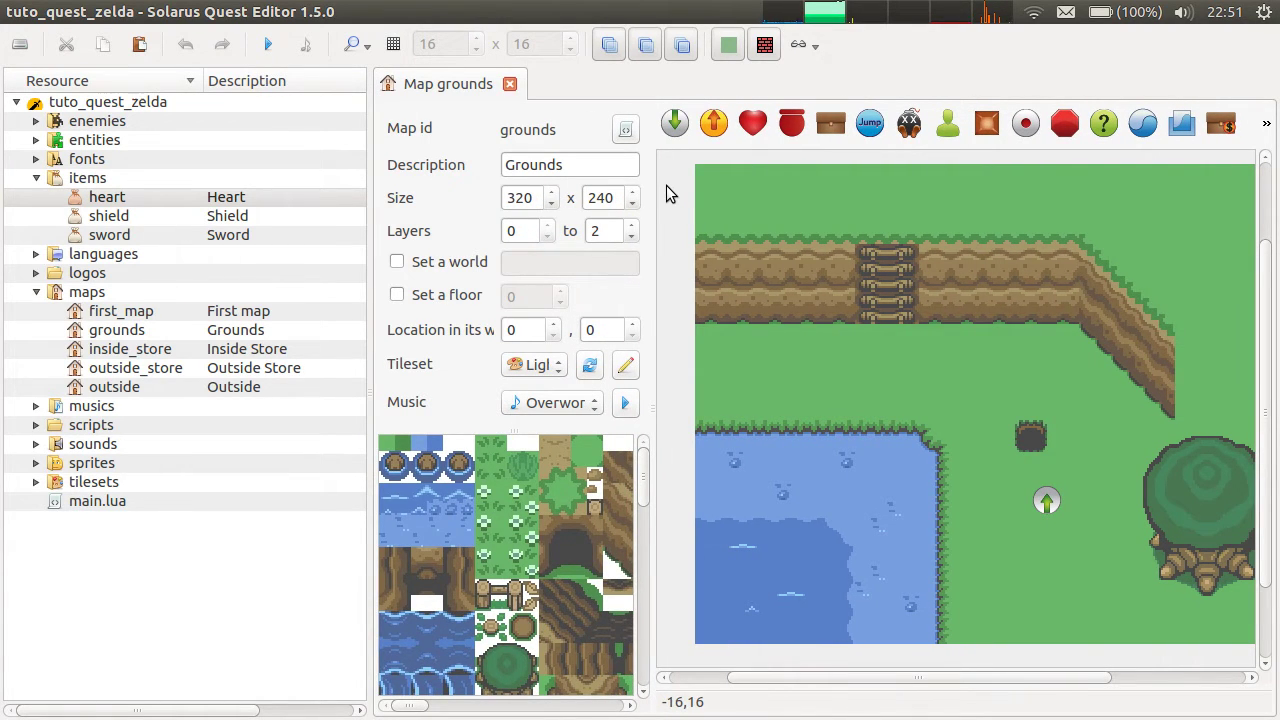
- Switch to the file manager and look inside the languages folder of the downloaded ep8_resources
key(alt+Tab)
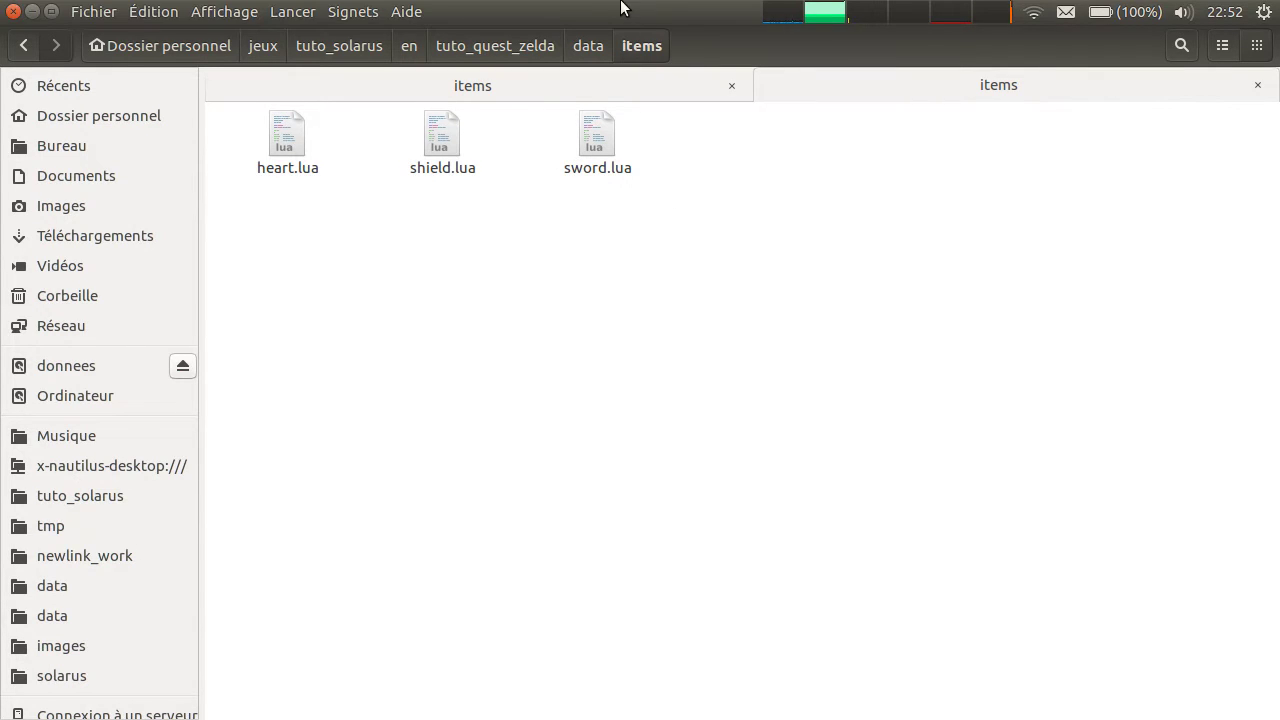
click(825, 88)
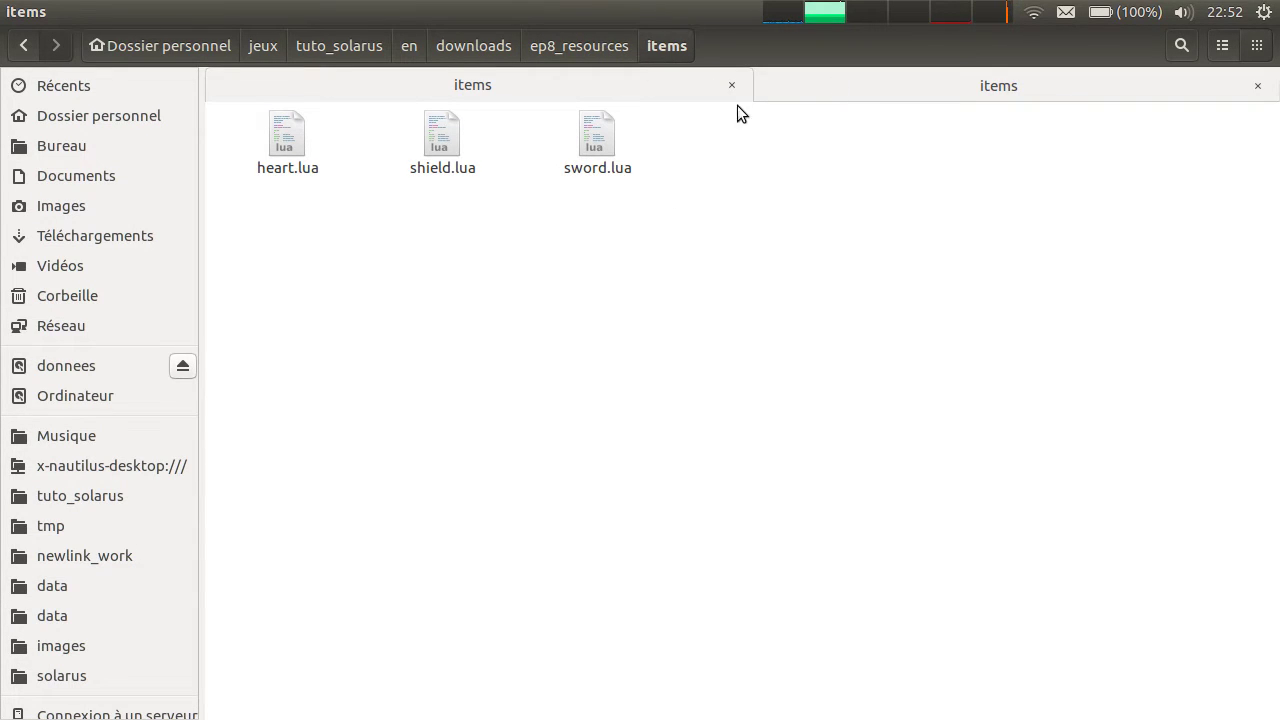
click(582, 45)
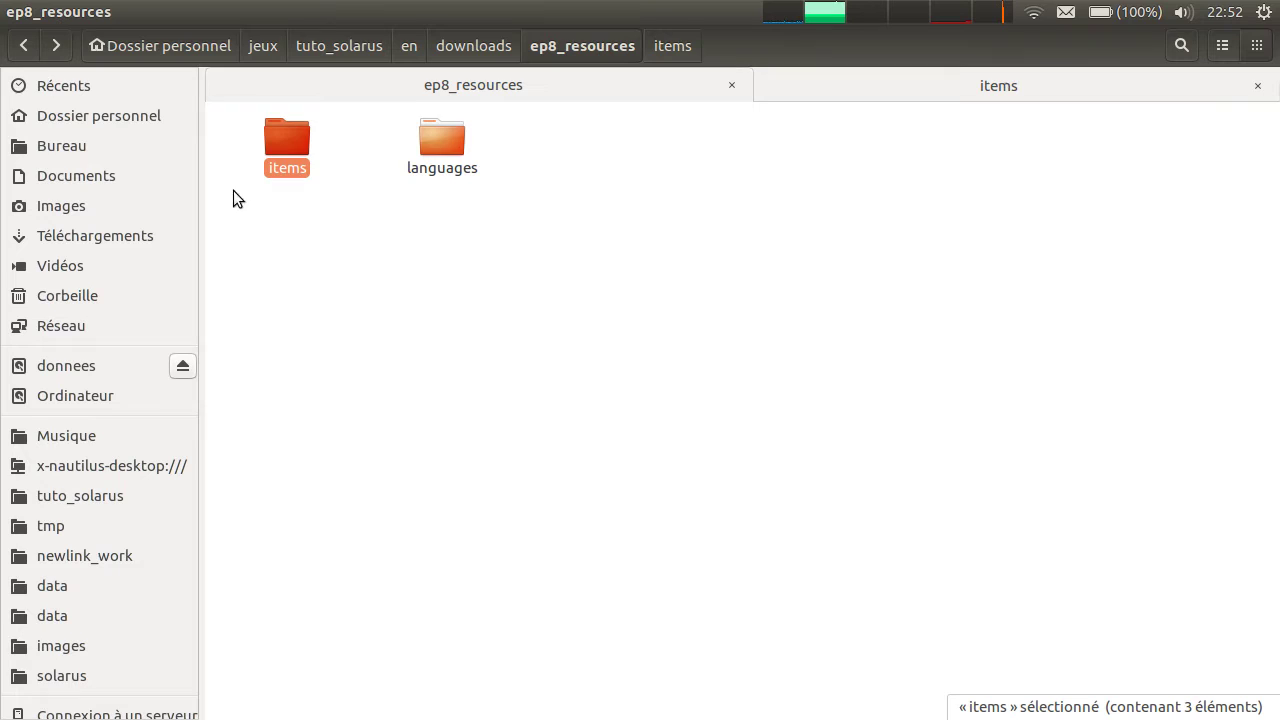
drag(1063, 237, 648, 210)
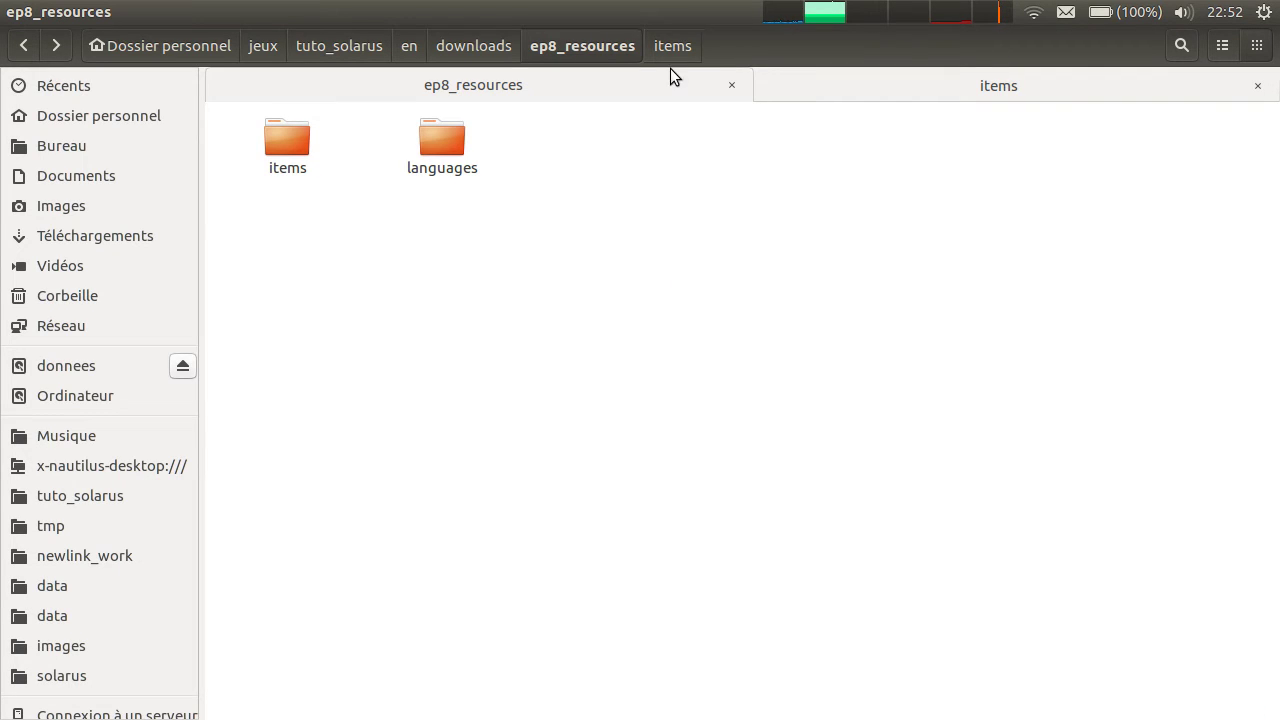
double_click(439, 145)
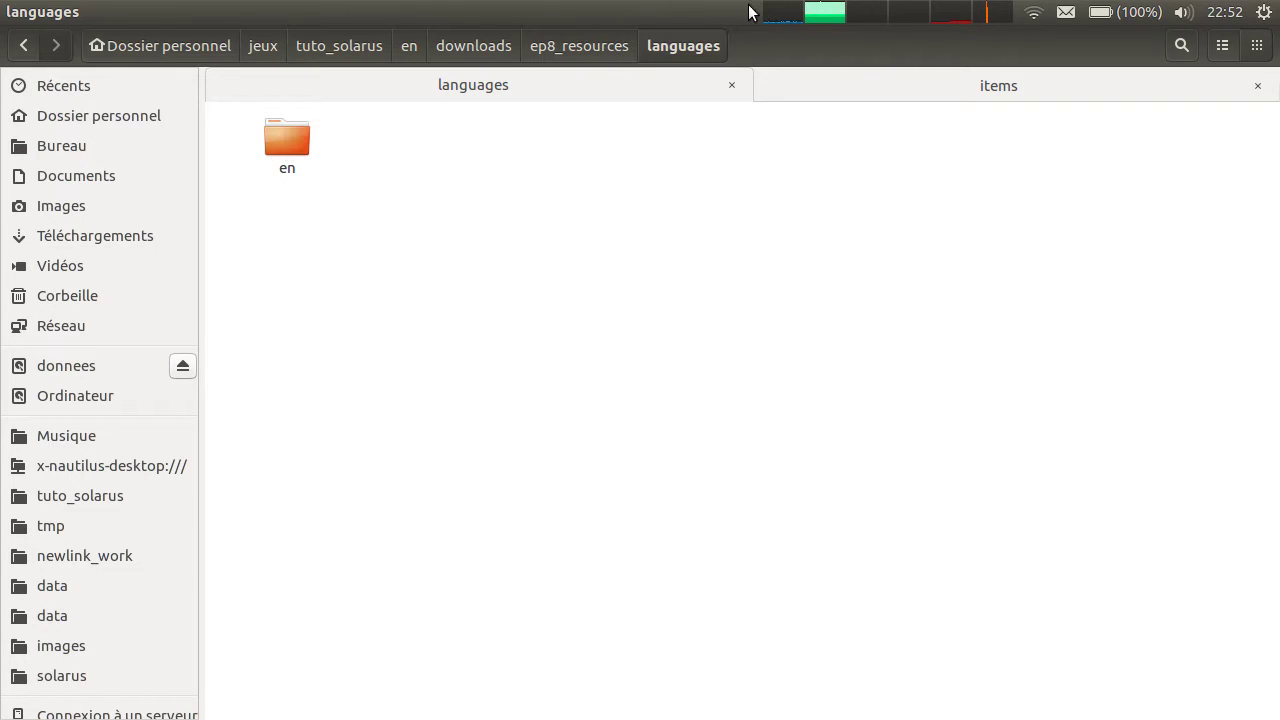
- Switch back to Solarus Quest Editor and add a new language with the id en and the description English
key(alt+Tab)
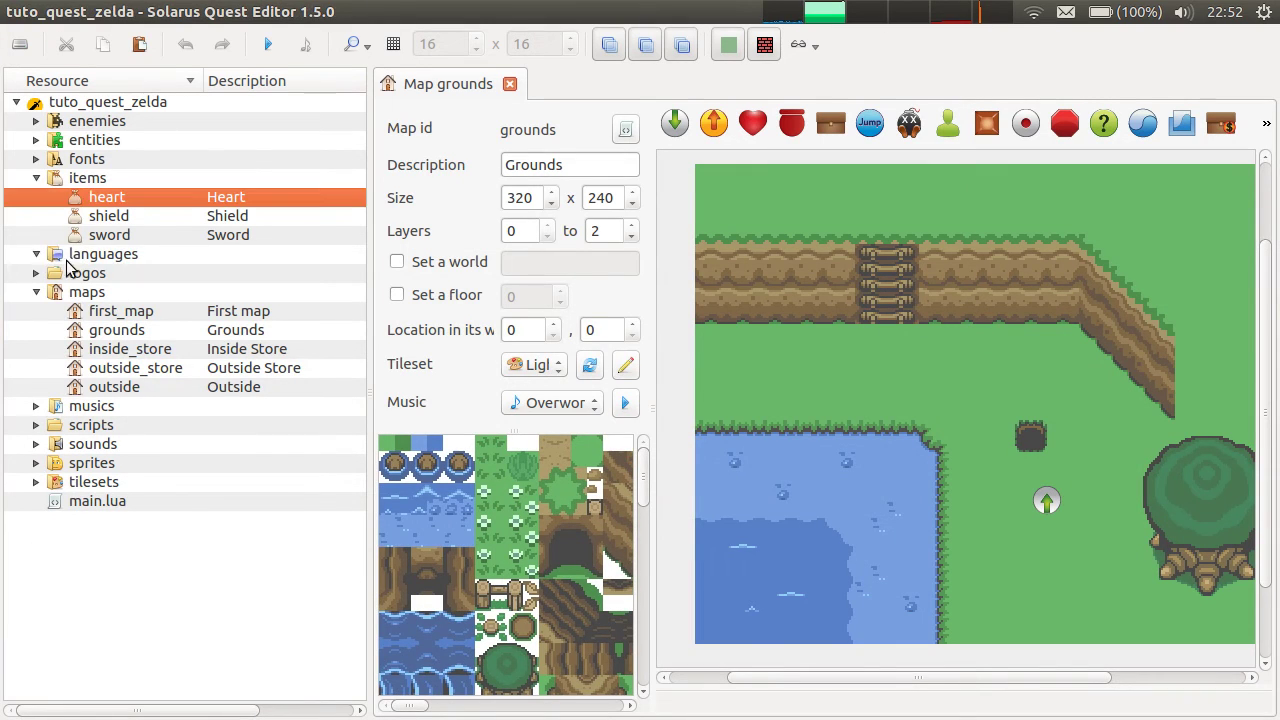
double_click(75, 258)
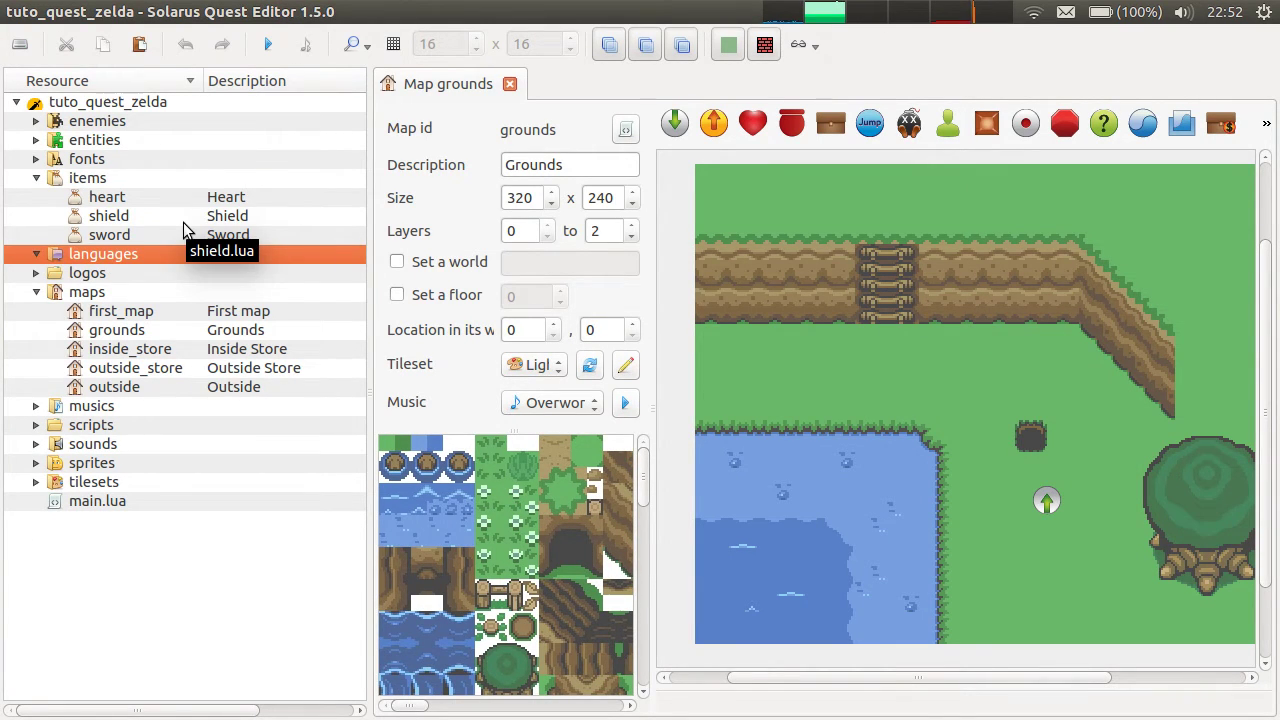
right_click(122, 256)
click(80, 258)
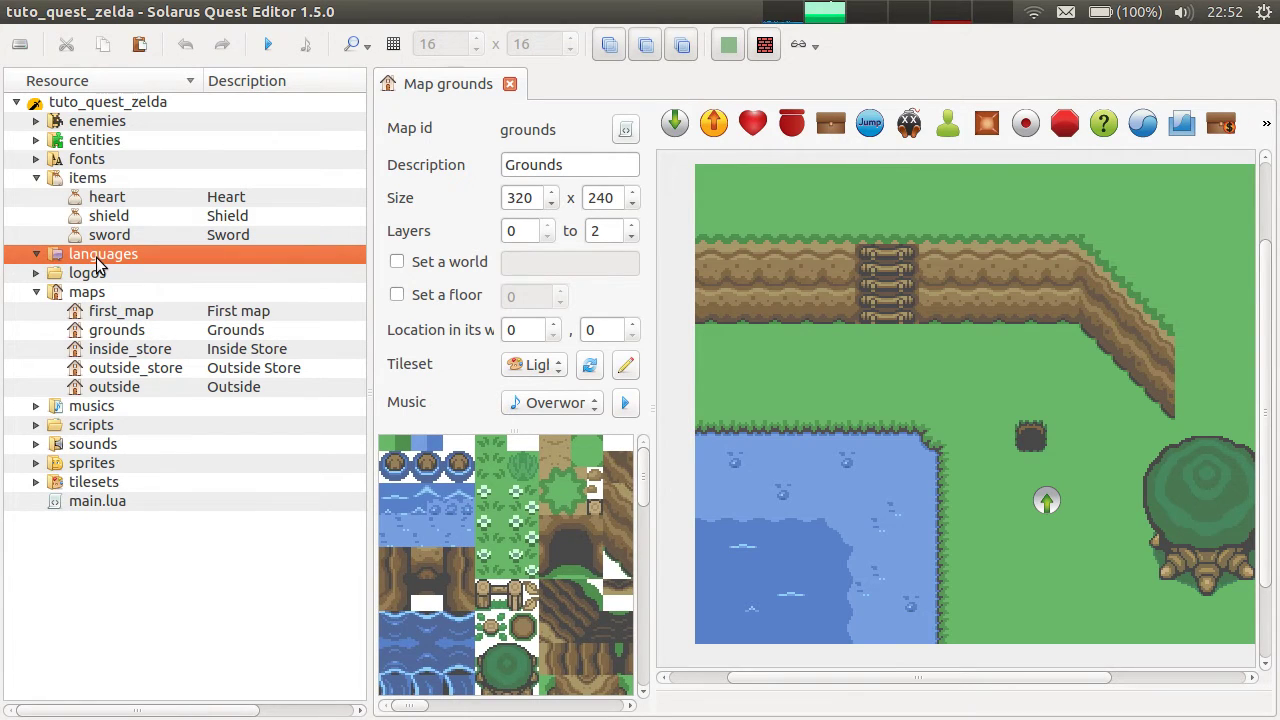
right_click(111, 261)
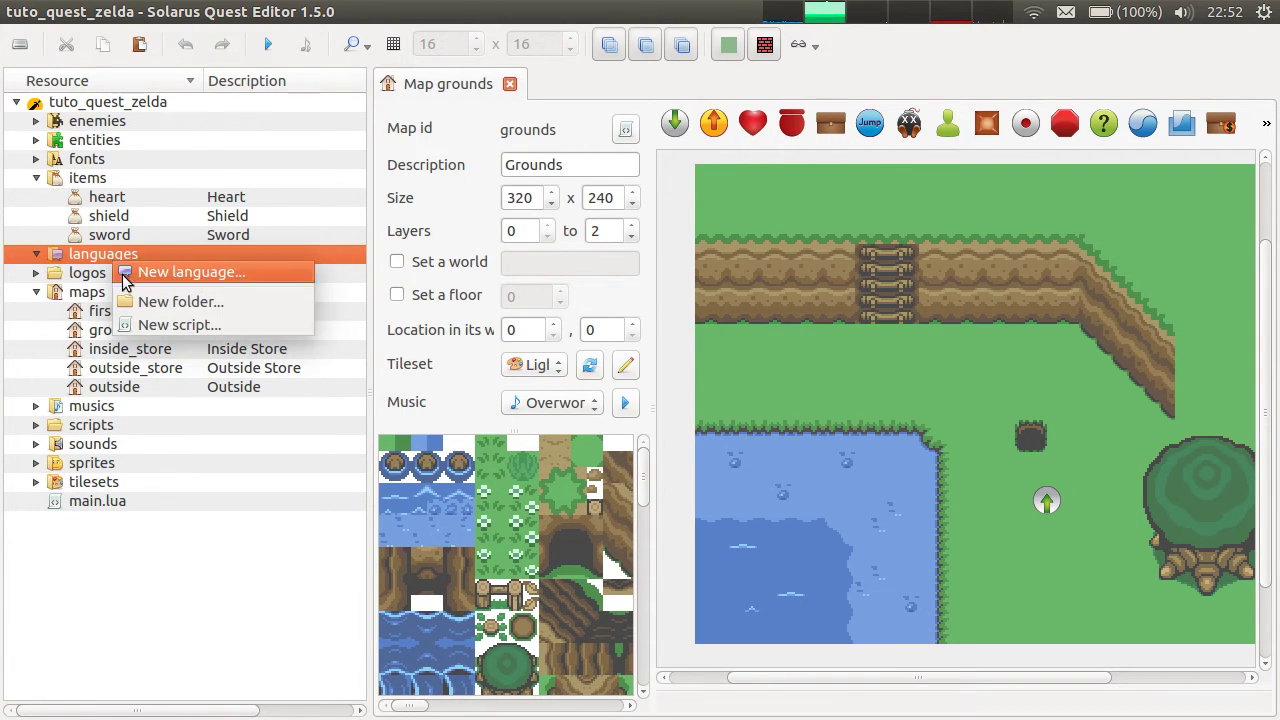
click(148, 271)
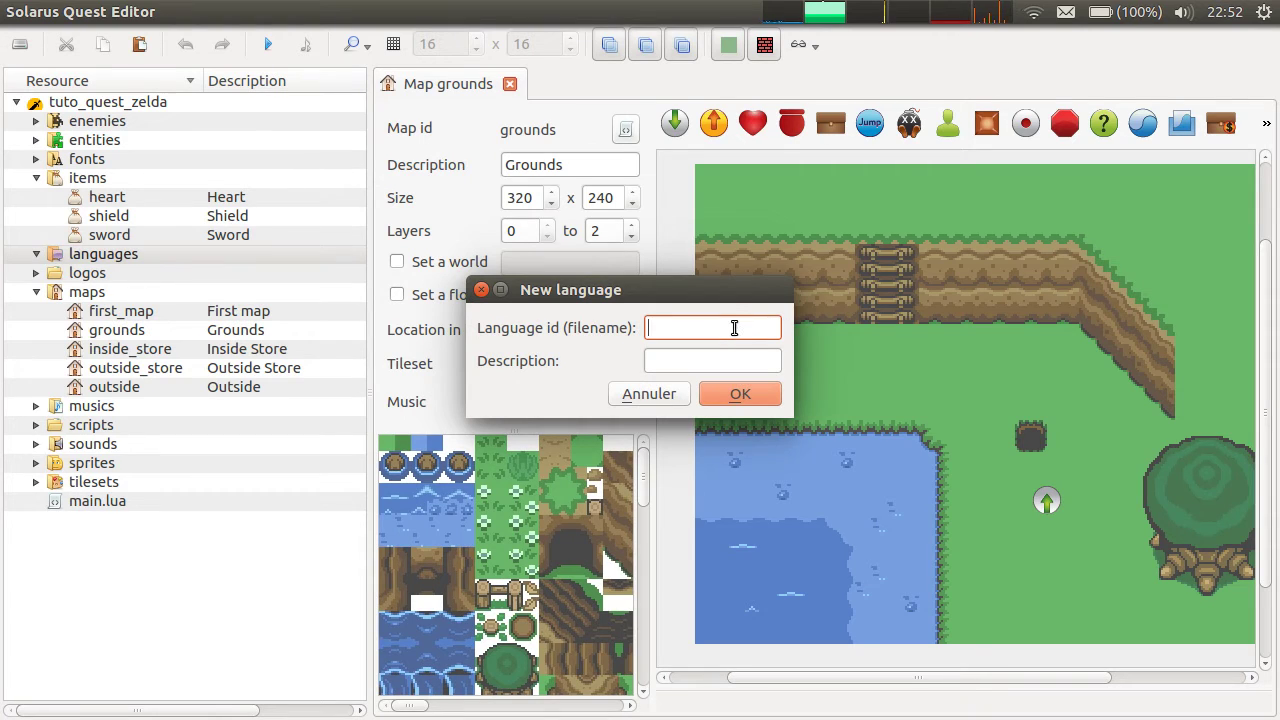
text(en)
click(717, 361)
text(English)
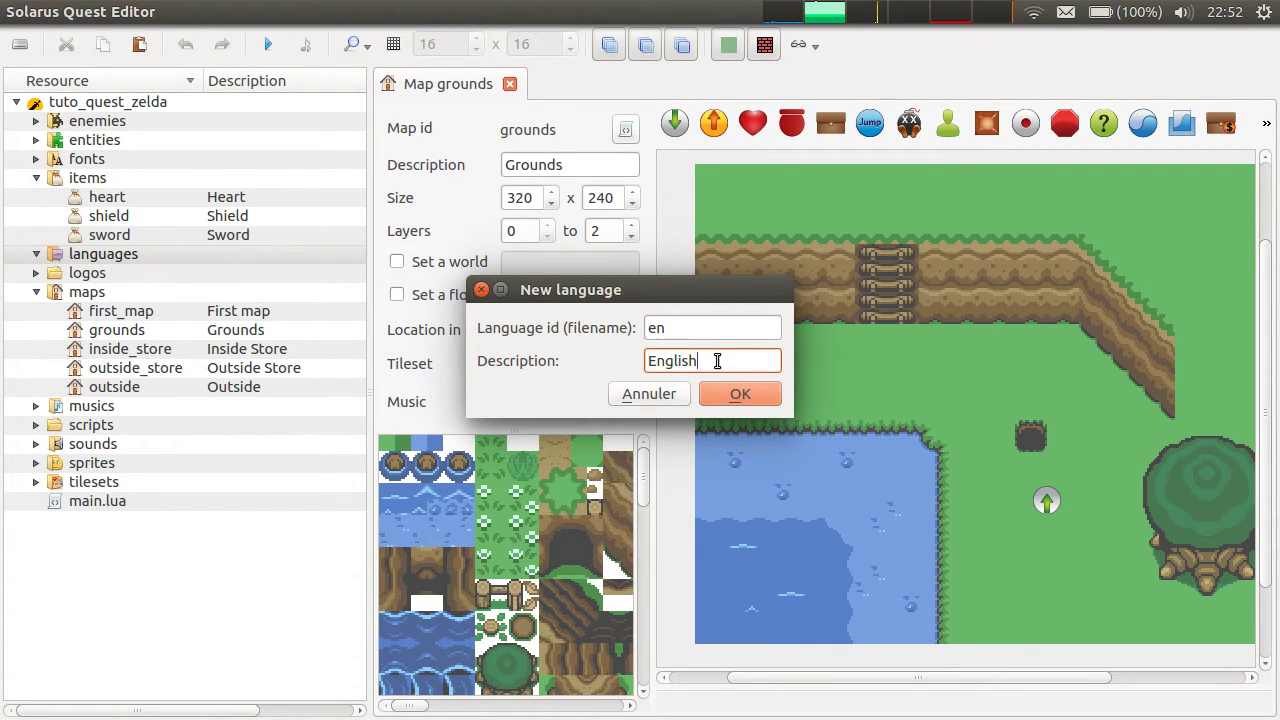
click(680, 328)
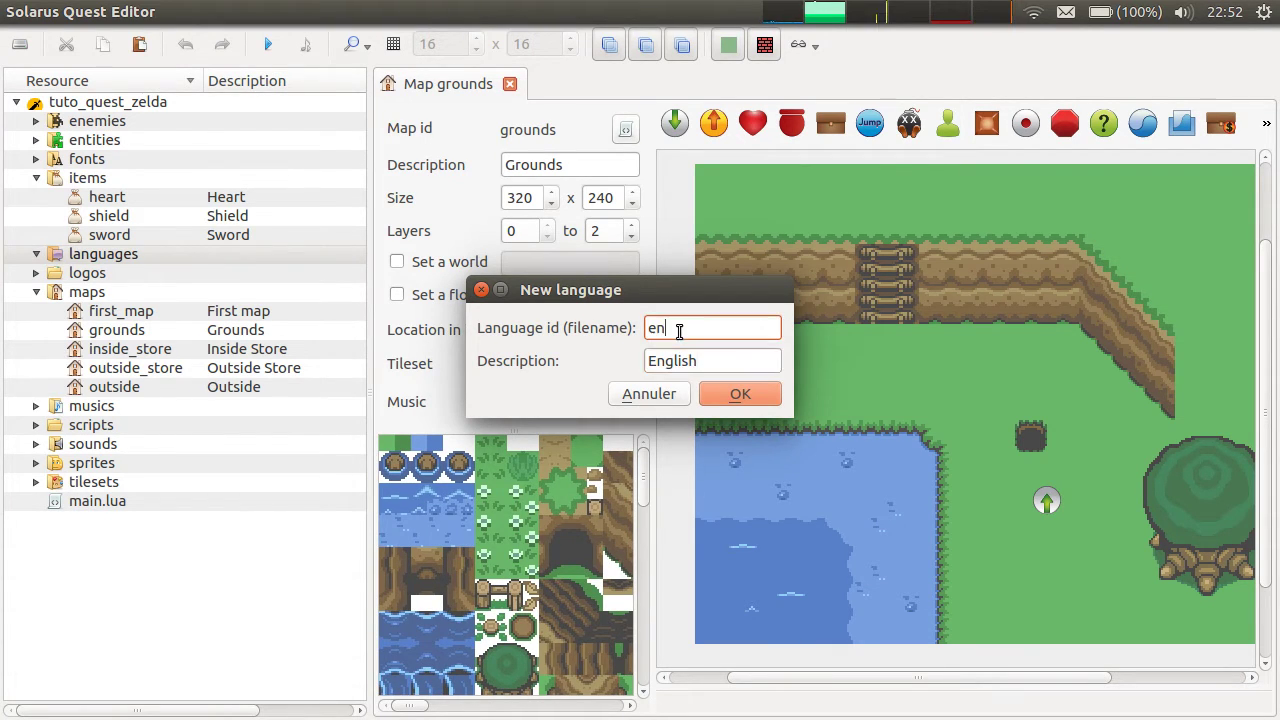
double_click(658, 328)
click(685, 328)
click(717, 397)
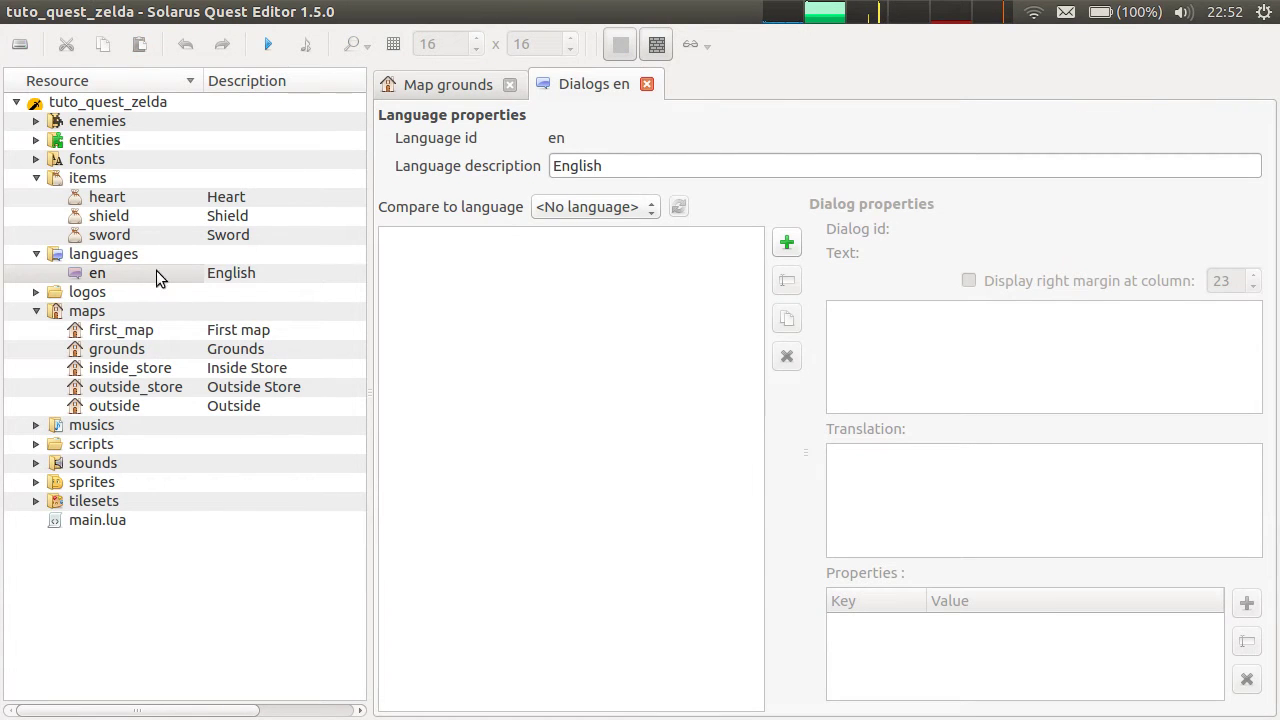
- Check the actions available for the en language and close its dialogs editor
right_click(116, 282)
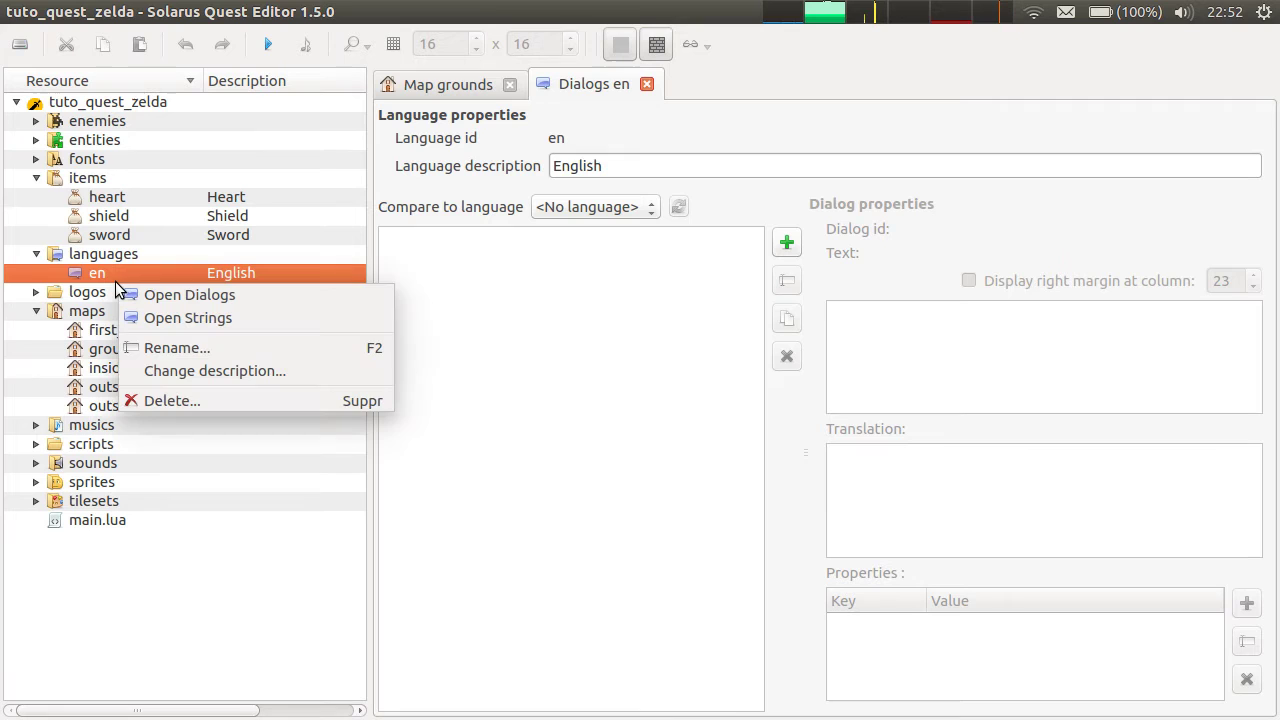
click(114, 276)
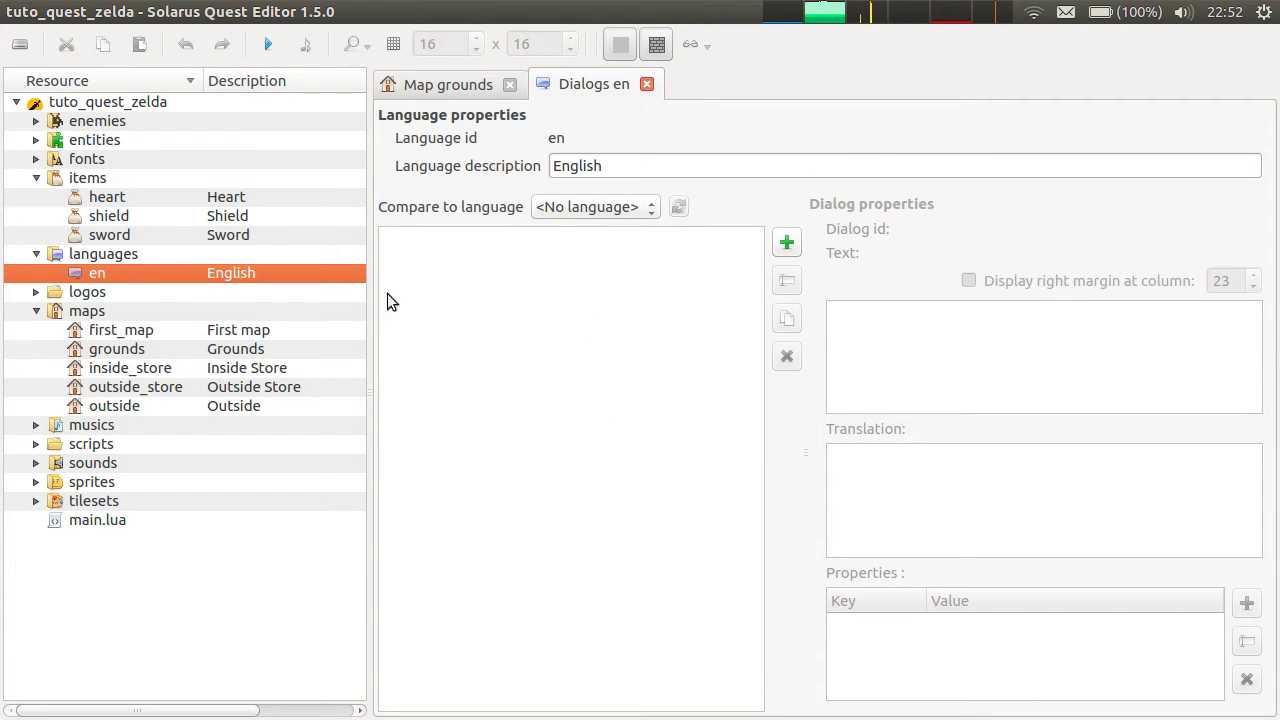
middle_click(623, 81)
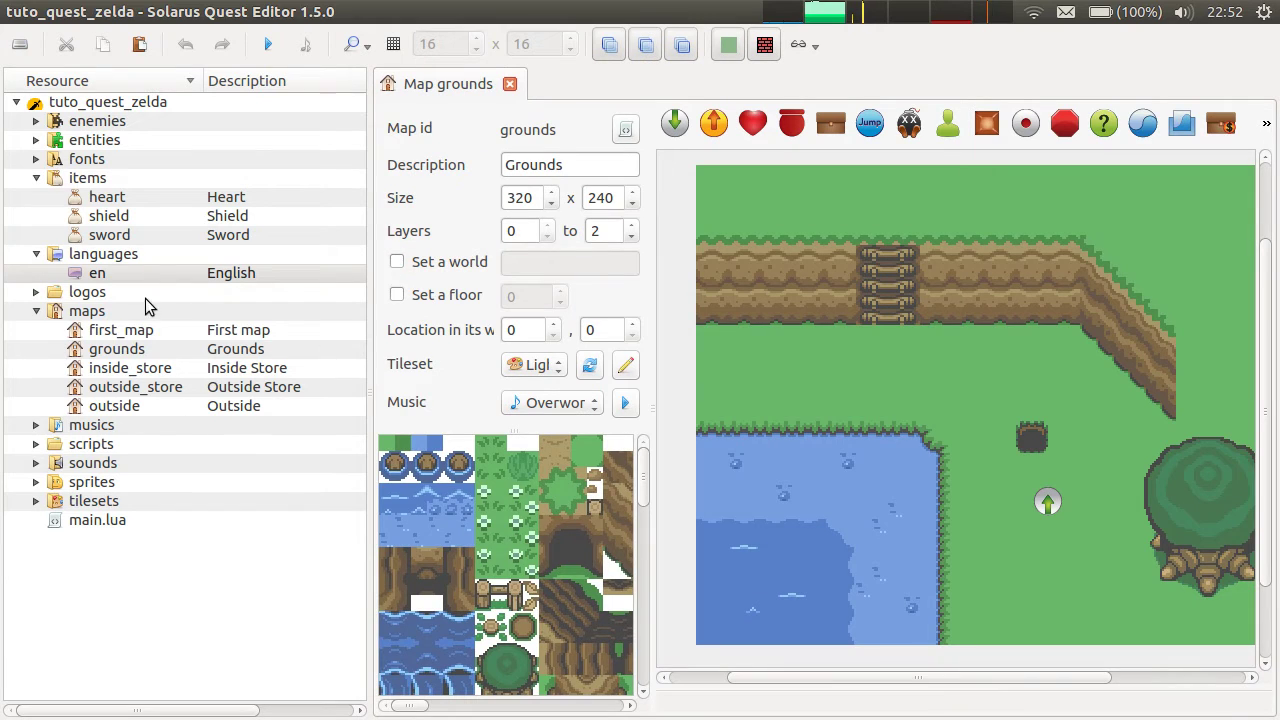
- Uncomment the sol.language.set_language("en") line in main.lua and return to the grounds map
click(104, 520)
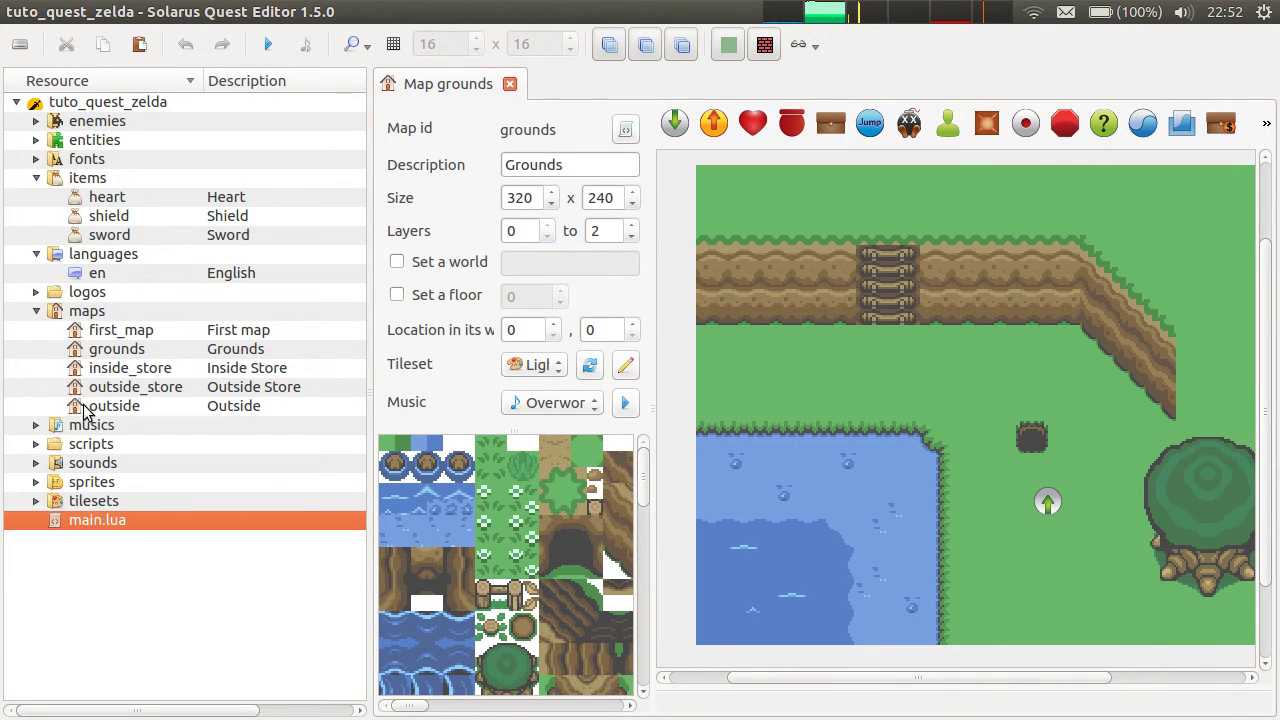
double_click(96, 519)
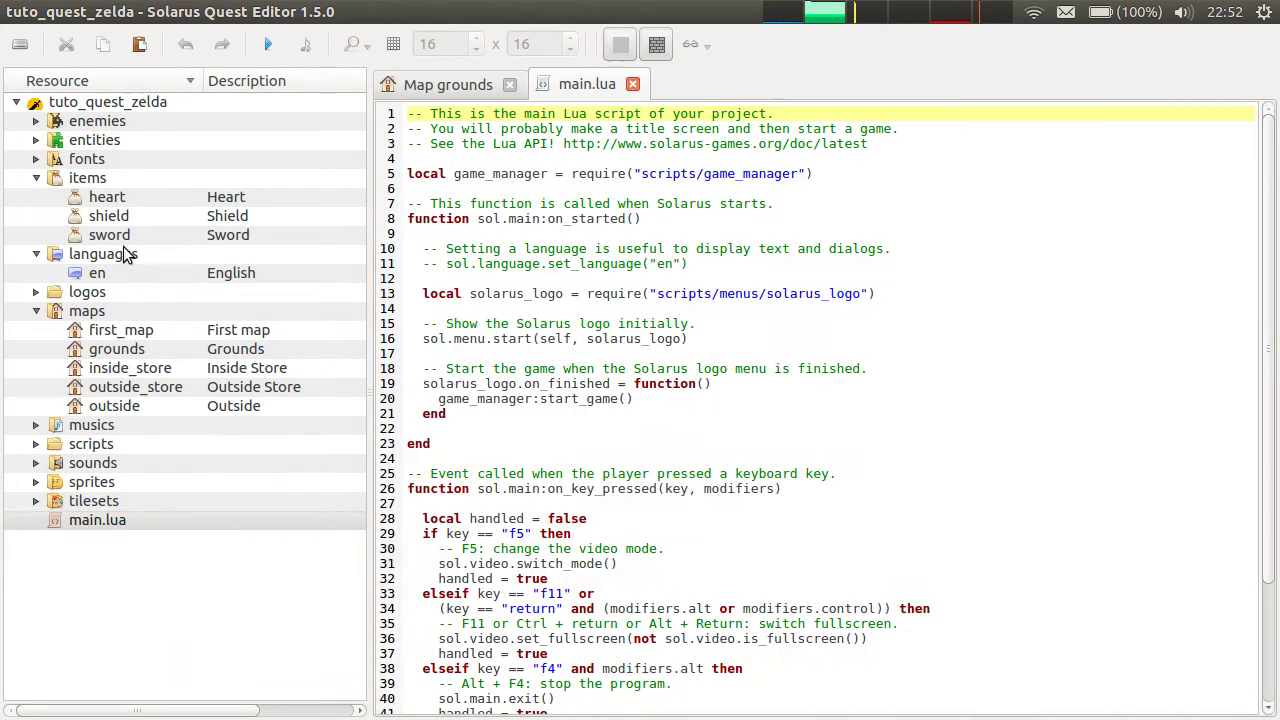
drag(688, 263, 378, 264)
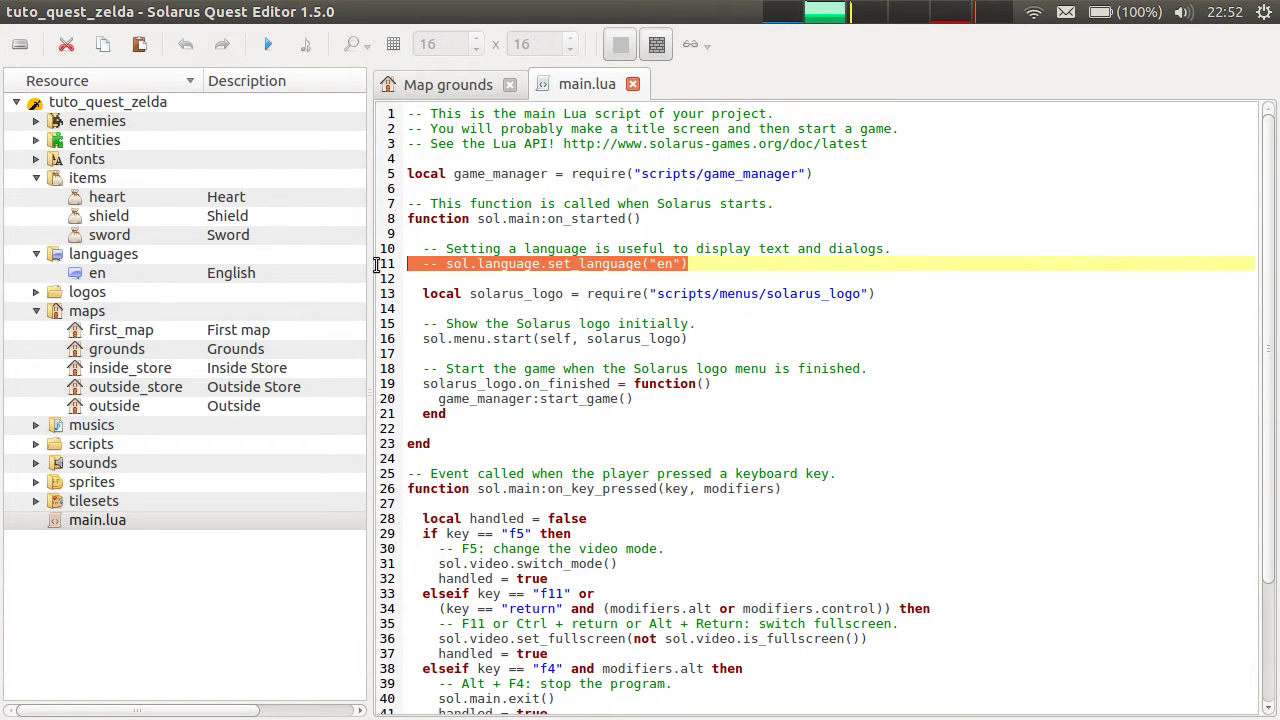
click(451, 263)
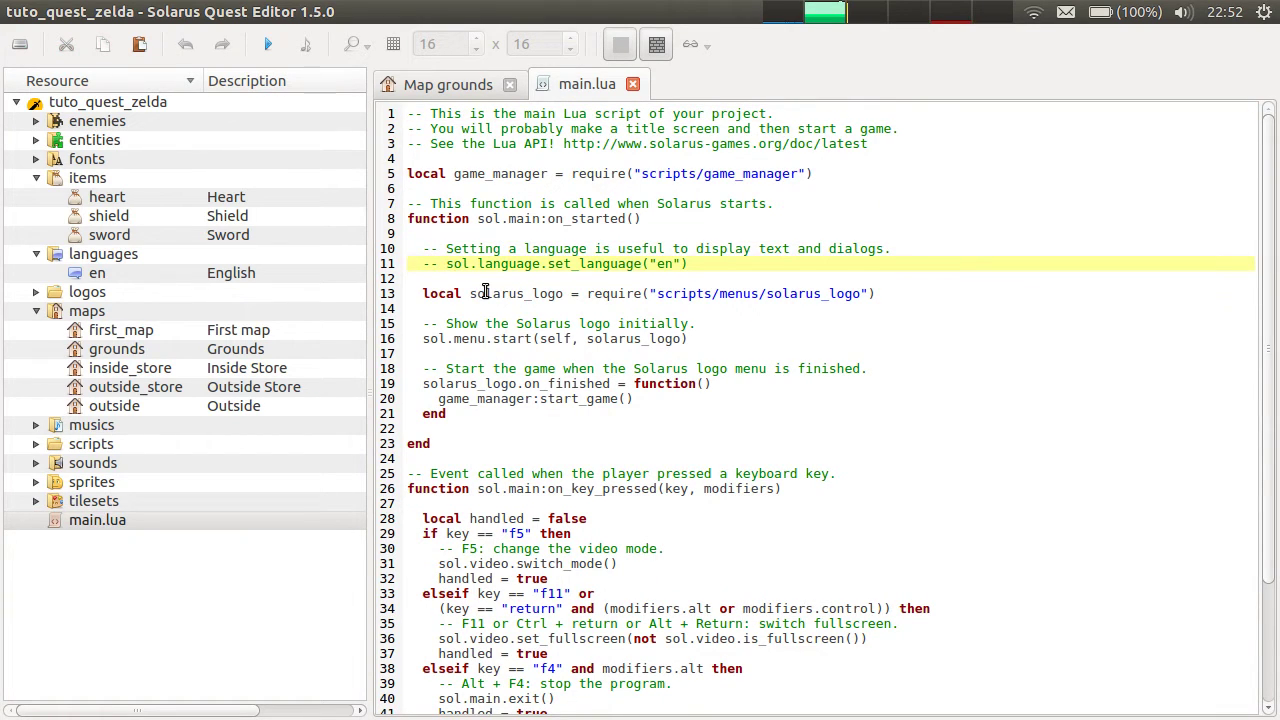
key(BackSpace)
key(BackSpace)
key(BackSpace)
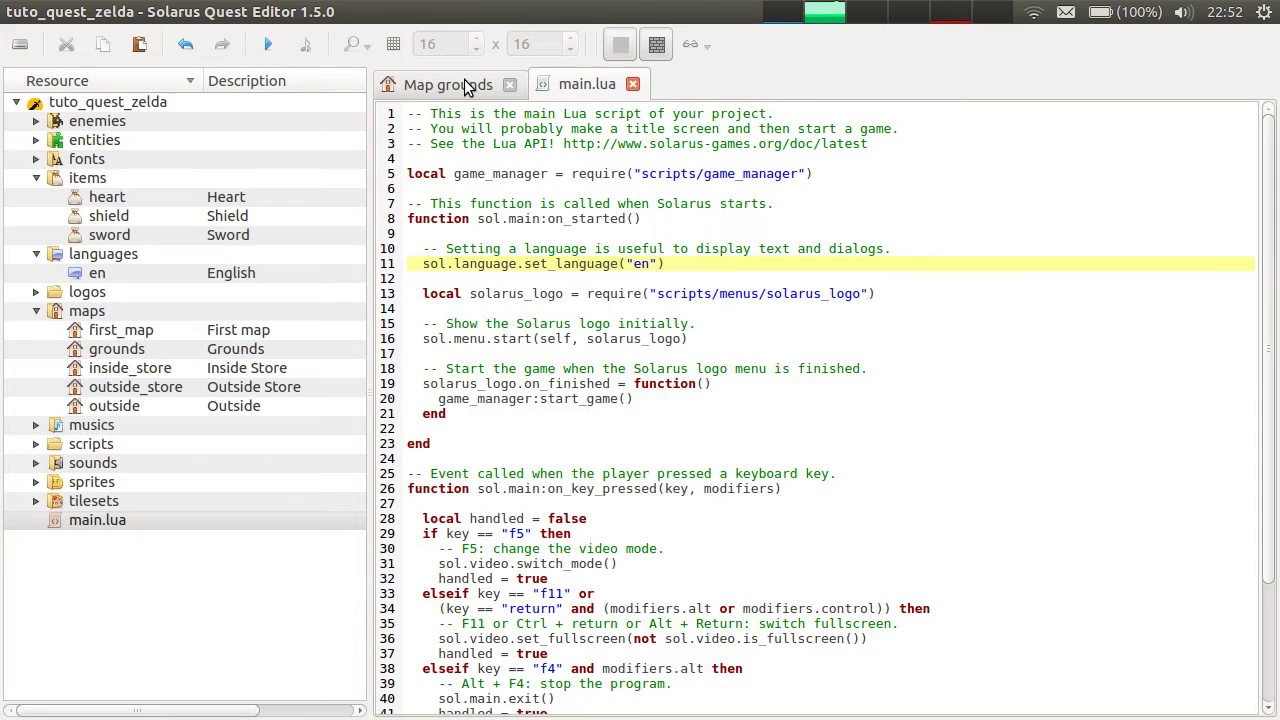
click(470, 85)
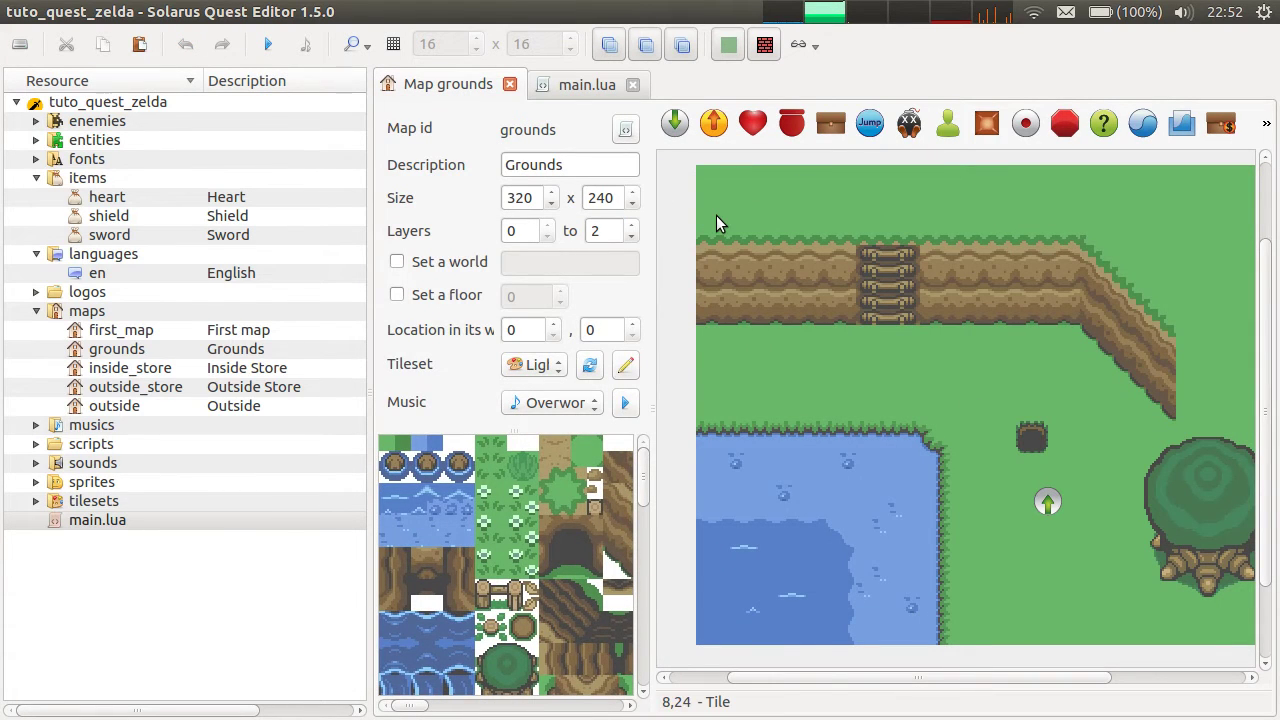
- Switch to the file manager and select dialogs.dat and strings.dat in the text folder of the ep8_resources en language
key(alt+Tab)
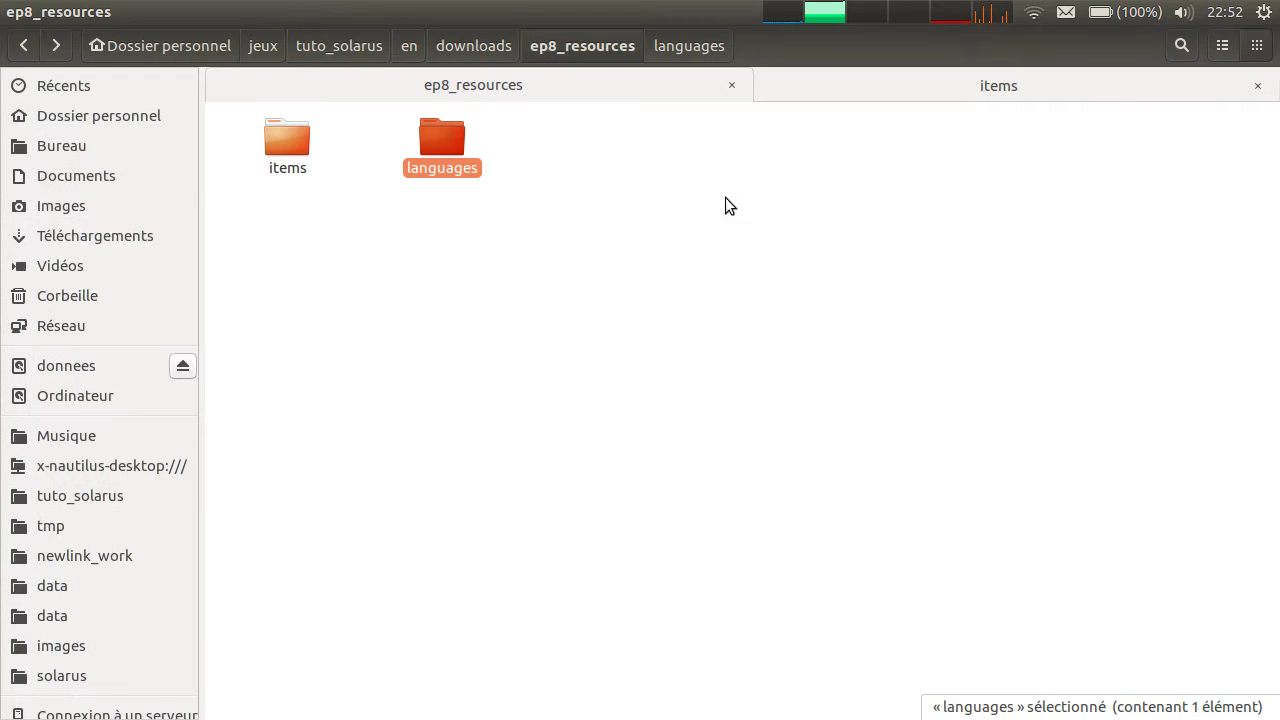
double_click(460, 170)
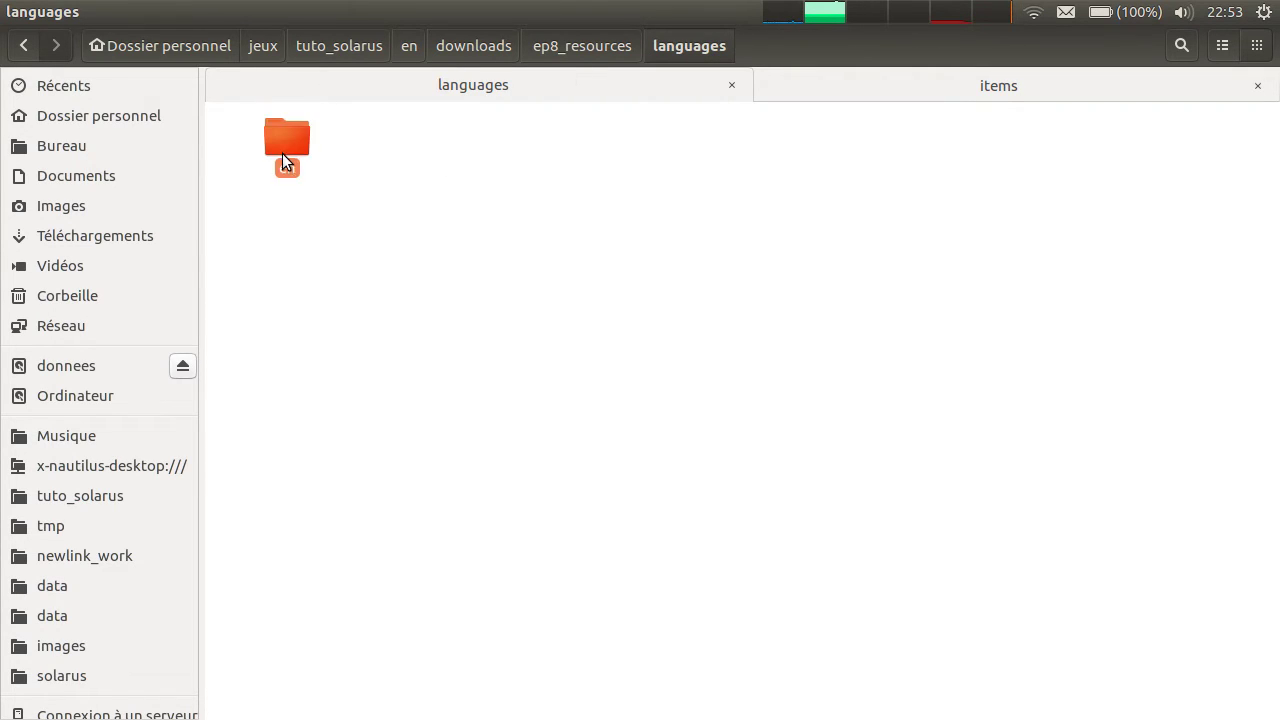
double_click(282, 153)
double_click(448, 150)
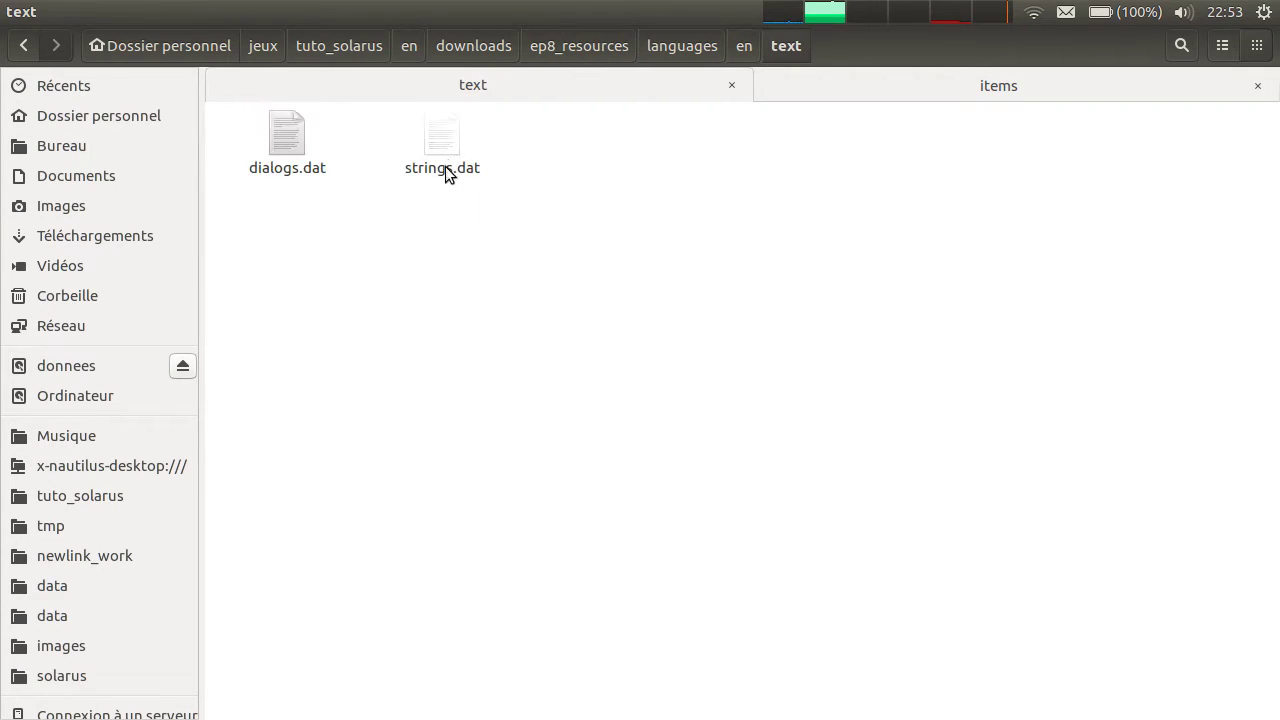
drag(466, 277, 160, 110)
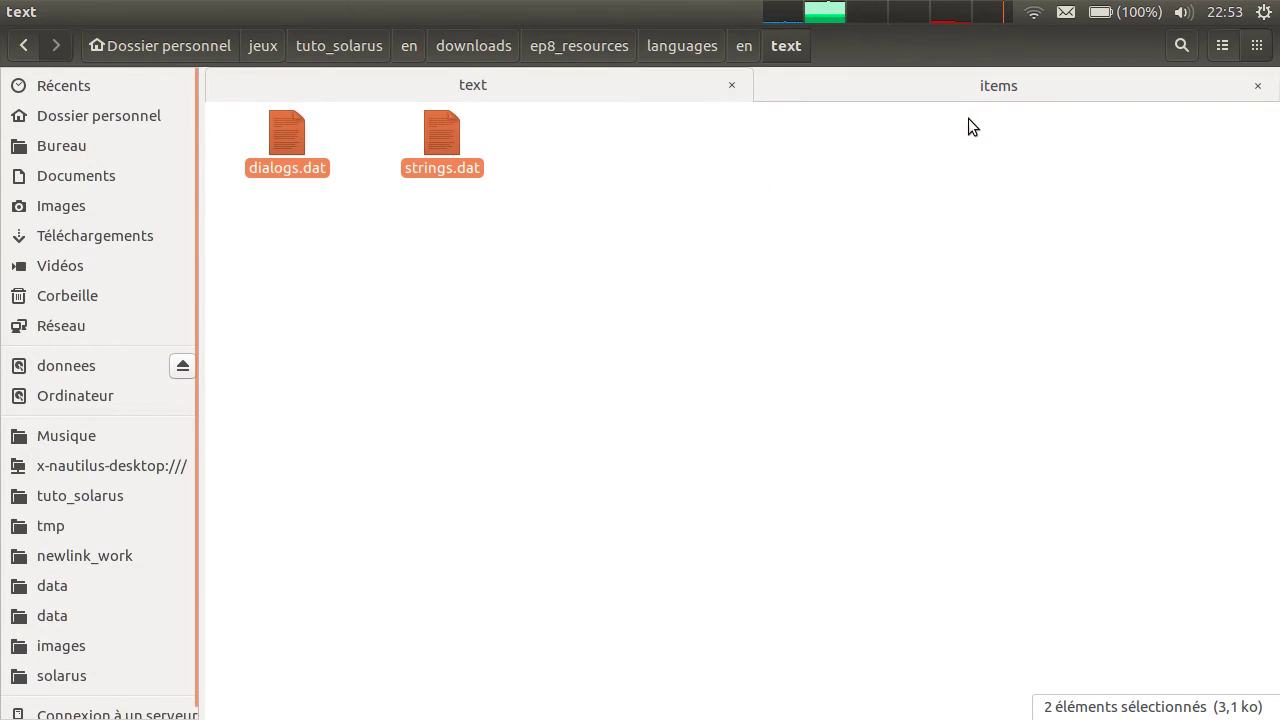
- Paste the copied dialogs.dat and strings.dat into languages/en/text of the tuto_quest_zelda data folder, replacing both existing files
click(804, 81)
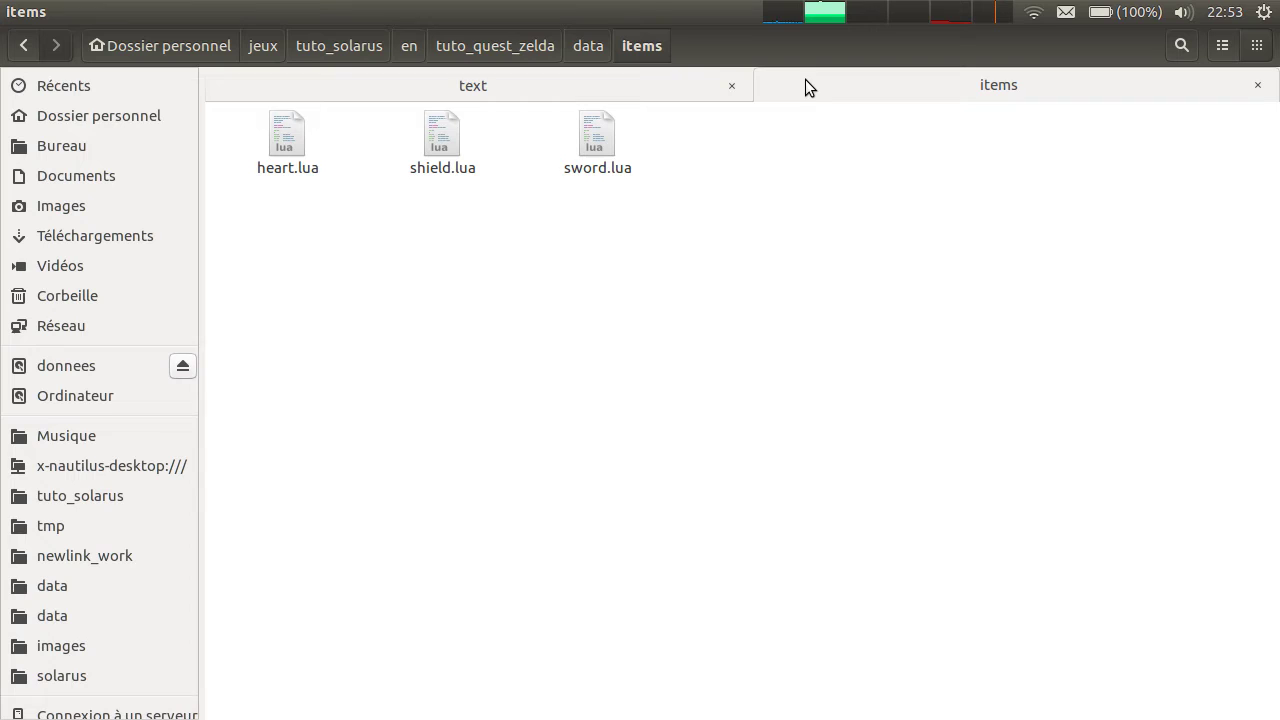
click(571, 56)
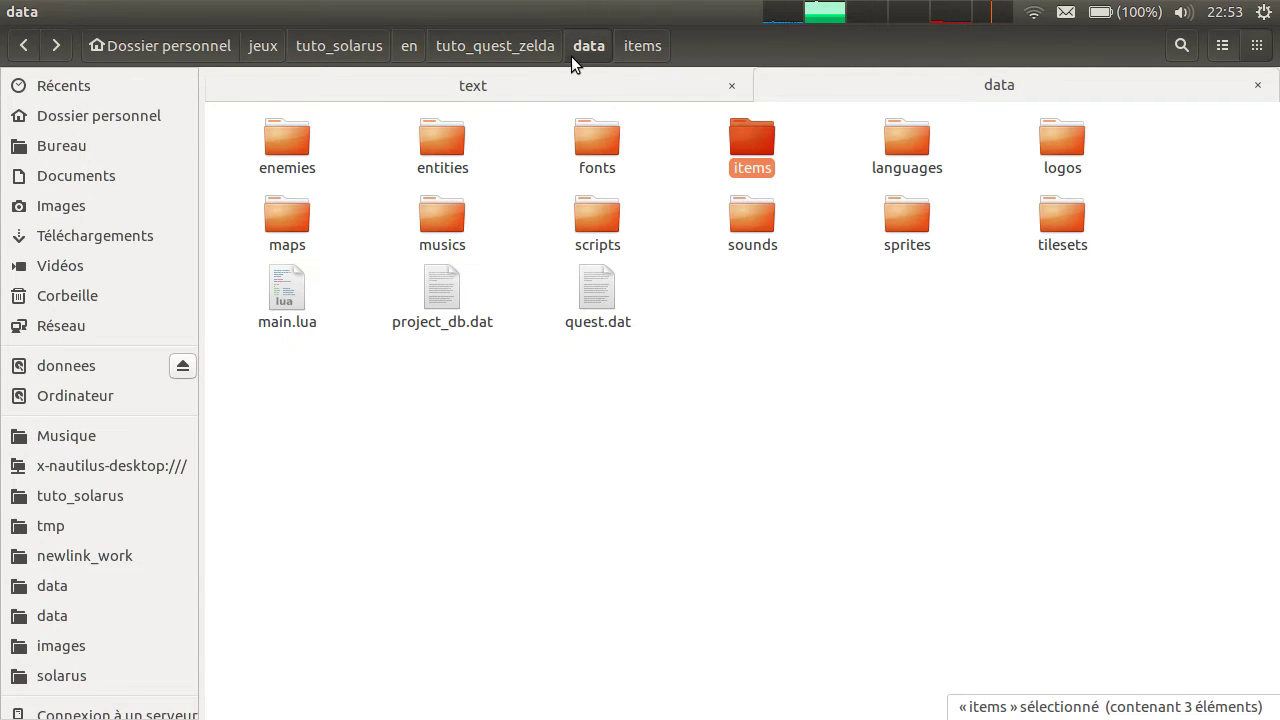
double_click(932, 152)
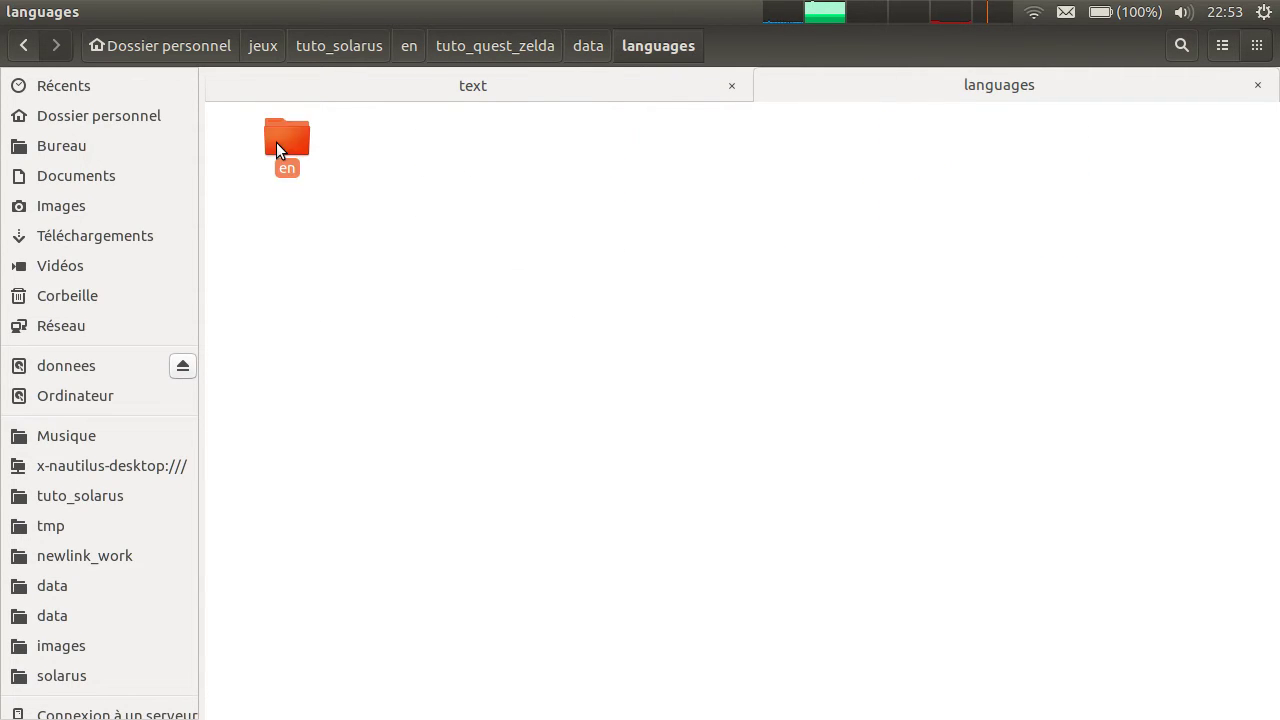
double_click(284, 140)
double_click(442, 136)
drag(734, 386, 763, 384)
key(ctrl+v)
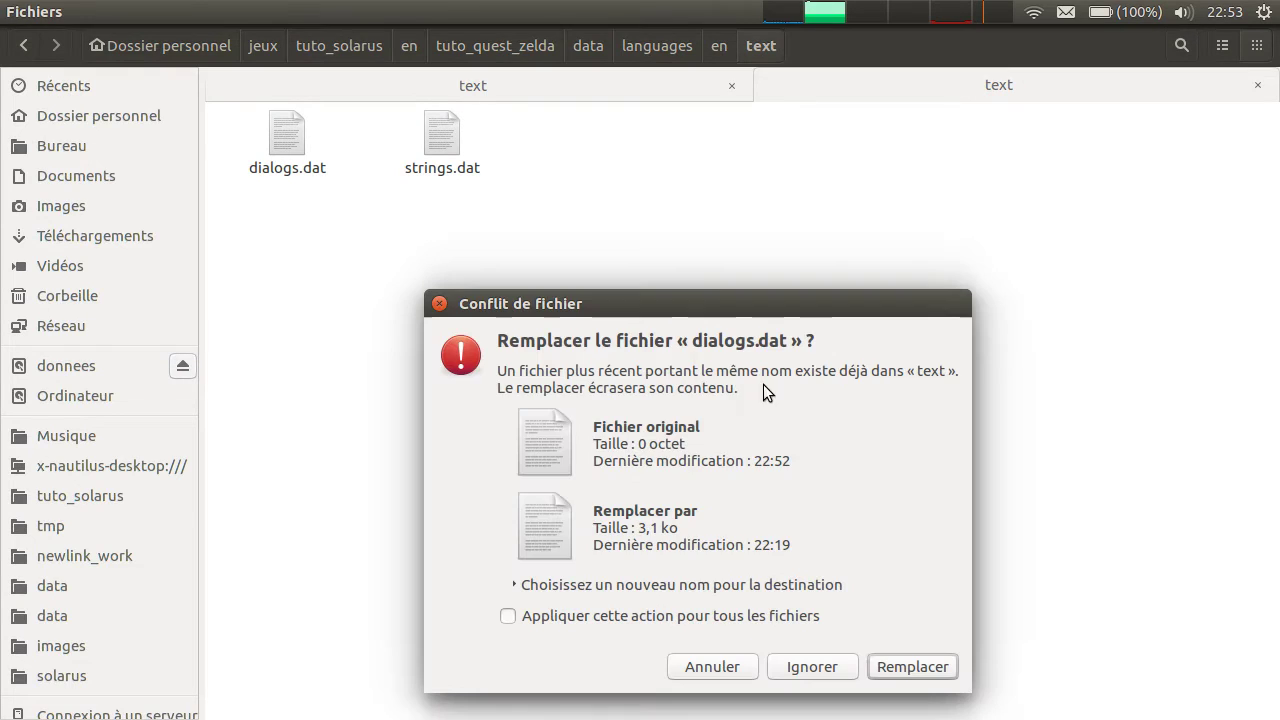
click(926, 670)
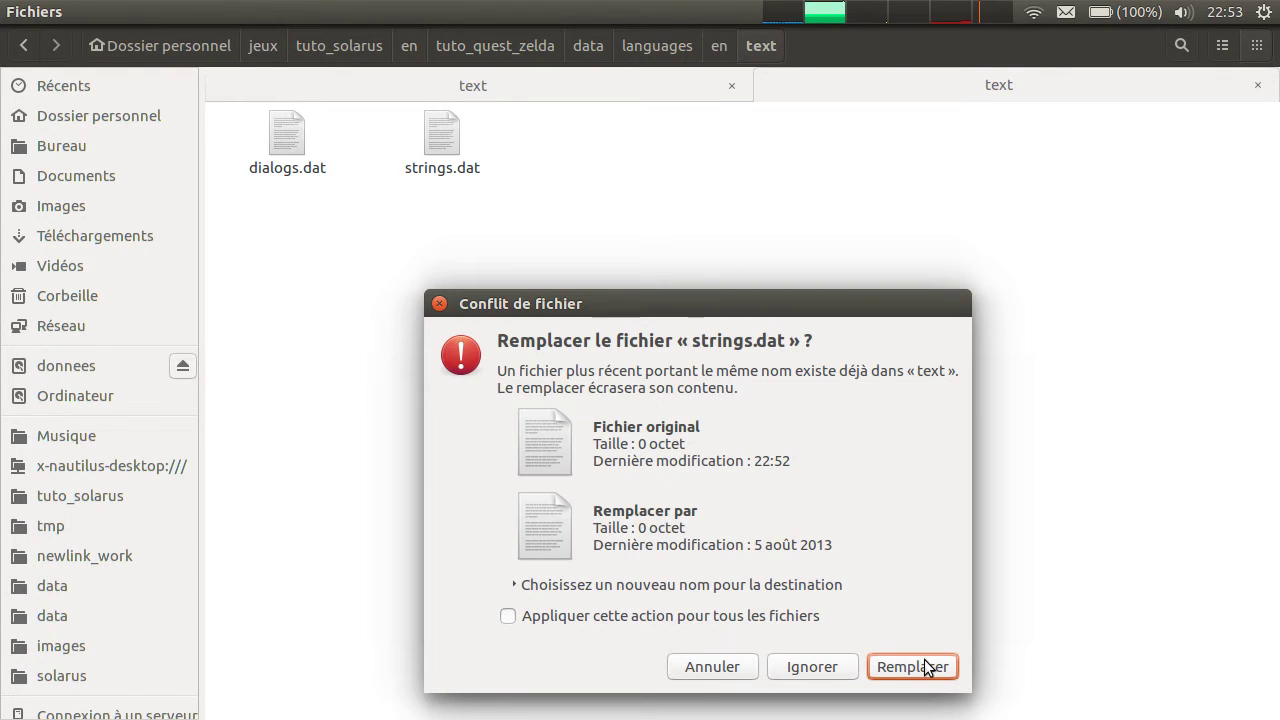
click(926, 668)
- Switch back to Solarus Quest Editor, open the en language dialogs and expand the _shop and _treasure groups with shield and sword
key(alt+Tab)
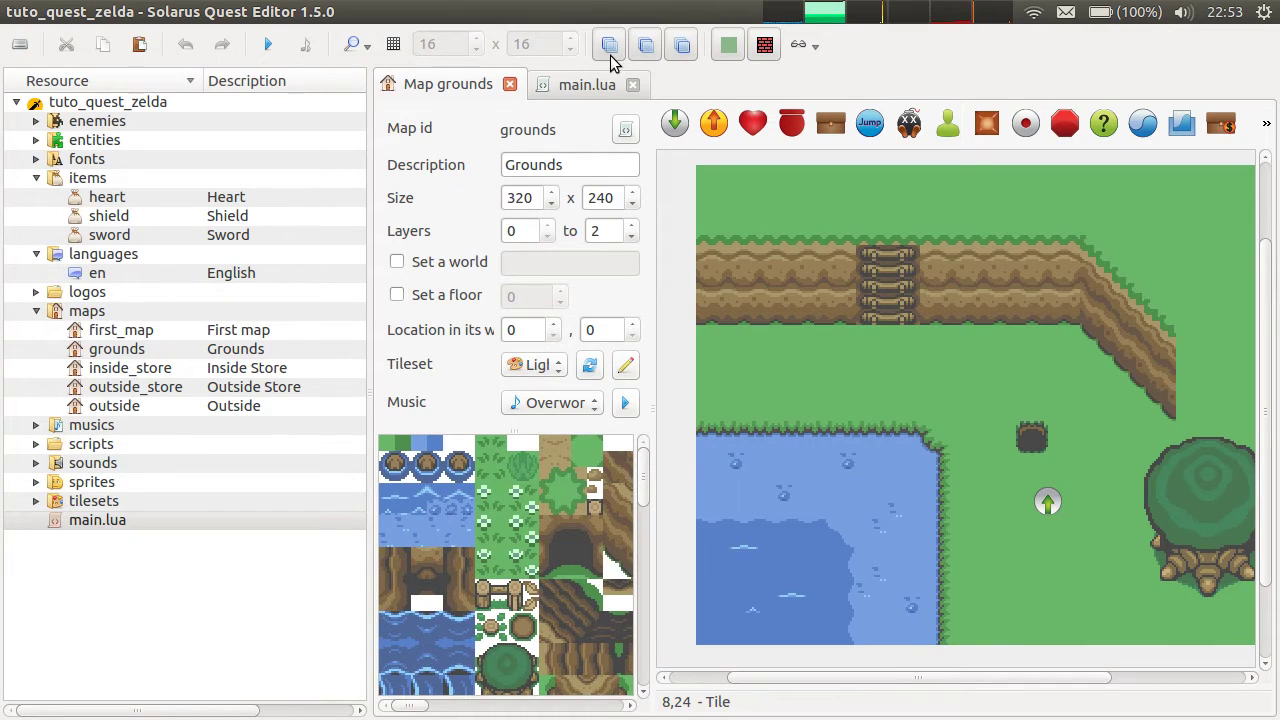
right_click(106, 268)
click(112, 277)
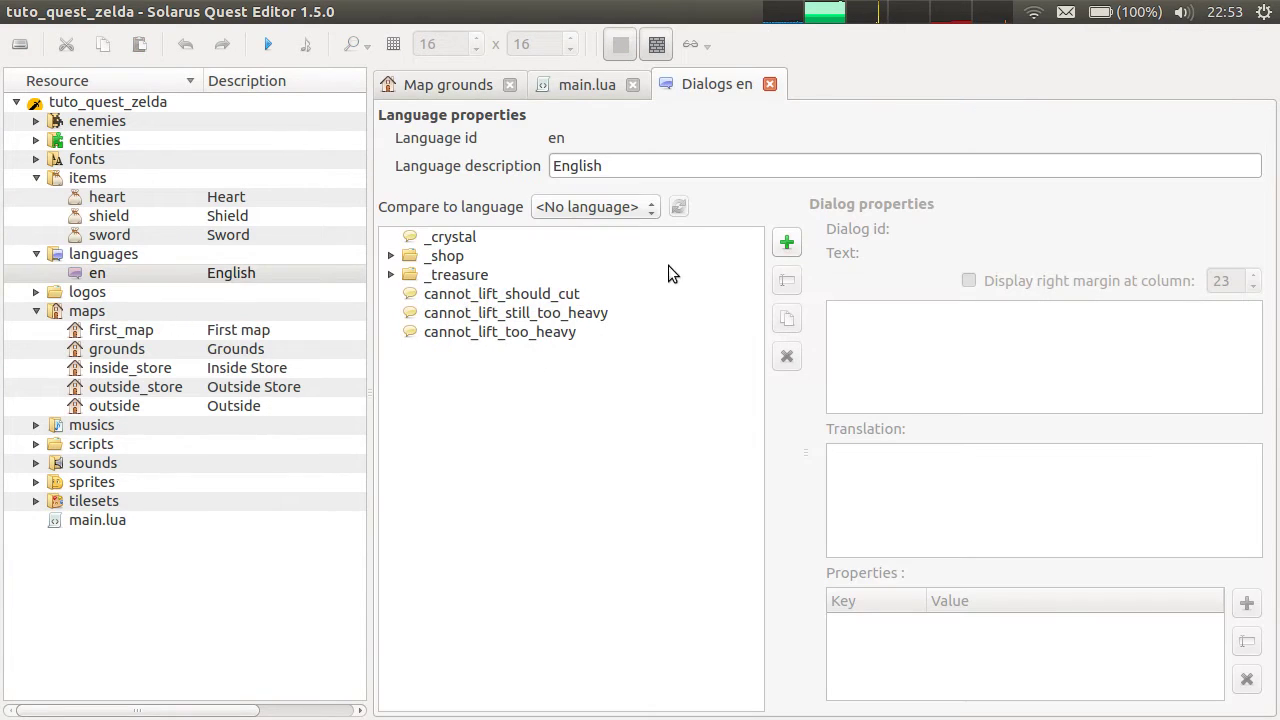
click(391, 274)
click(391, 256)
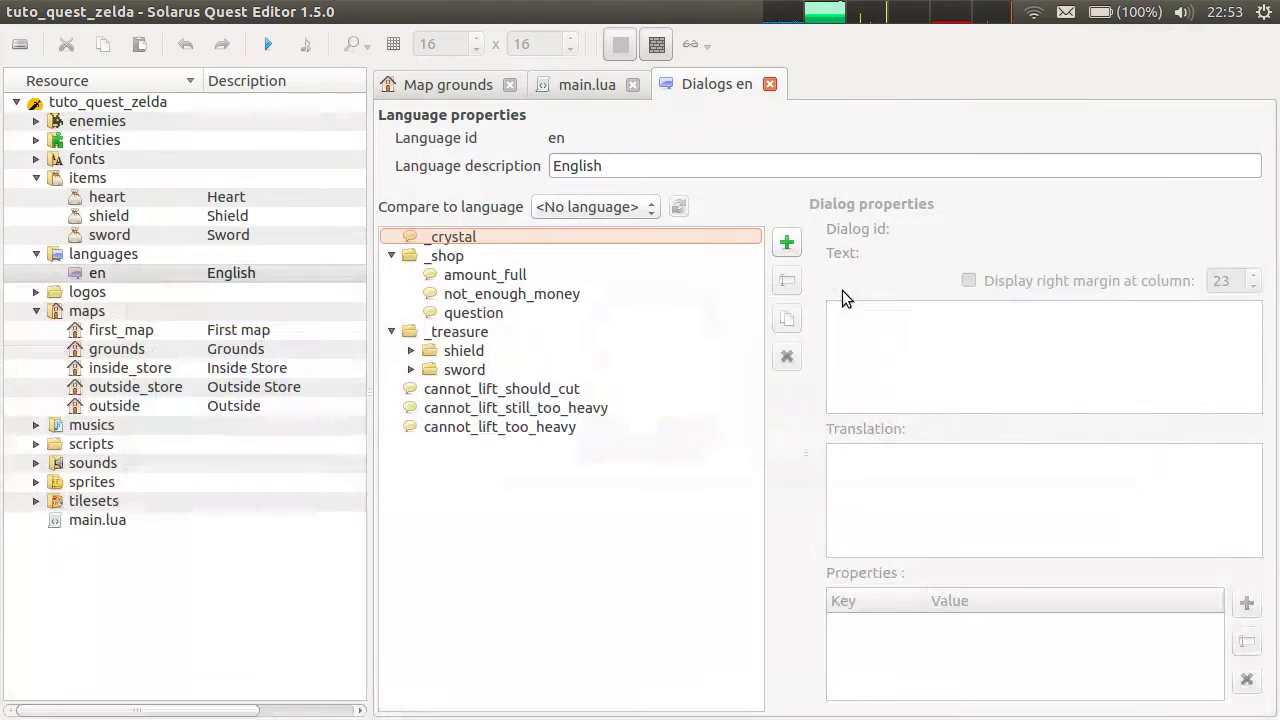
click(411, 369)
click(411, 350)
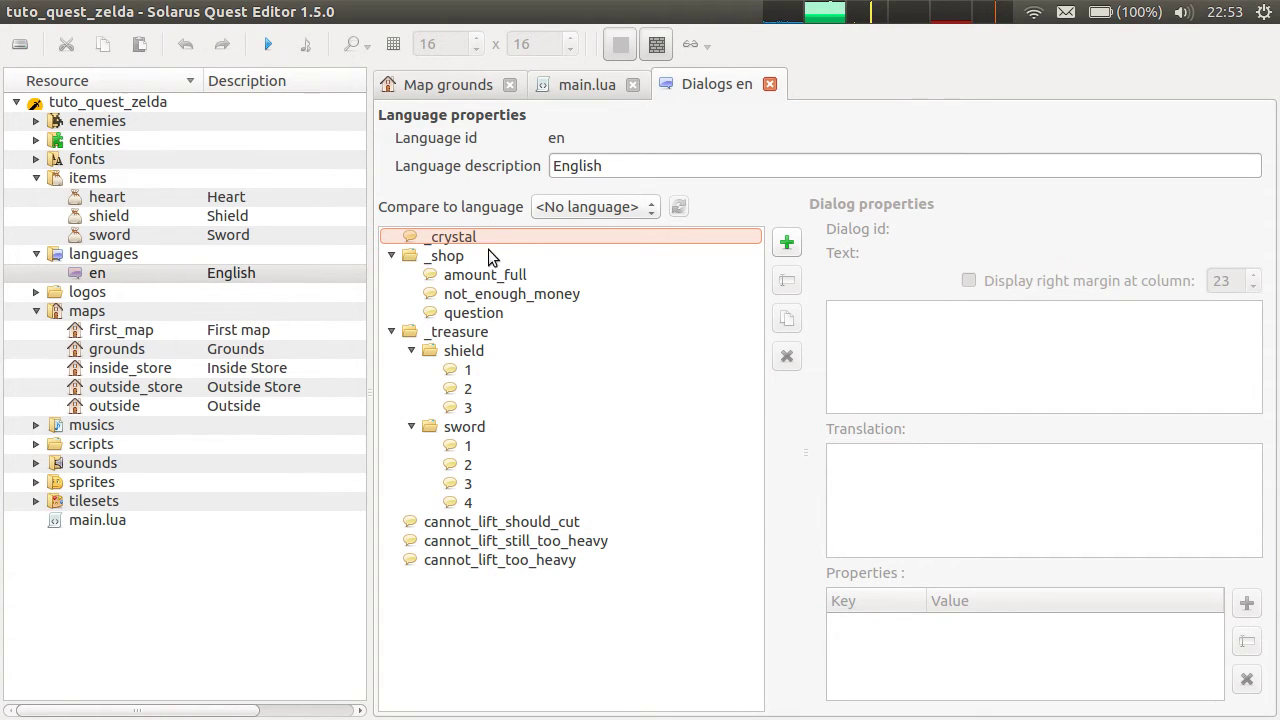
- Read the dialogs _treasure.shield.1 and _treasure.sword.1, and close the dialogs editor to return to the grounds map
click(470, 372)
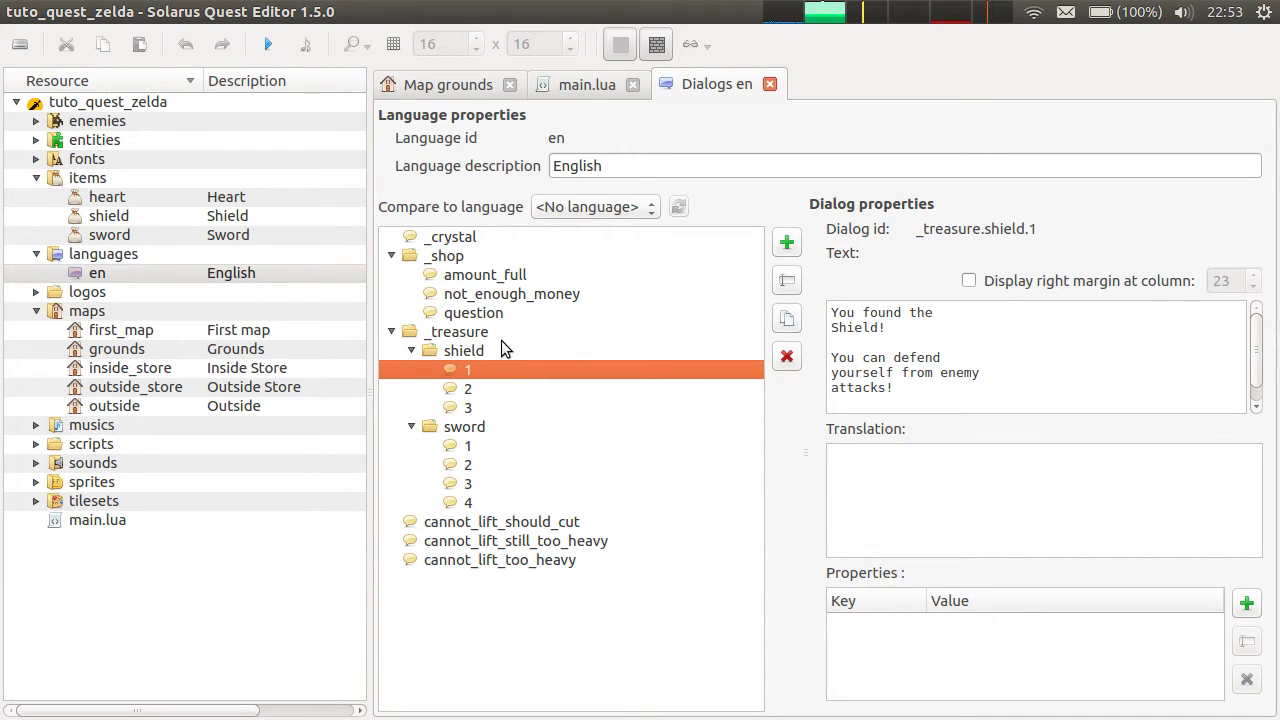
click(480, 447)
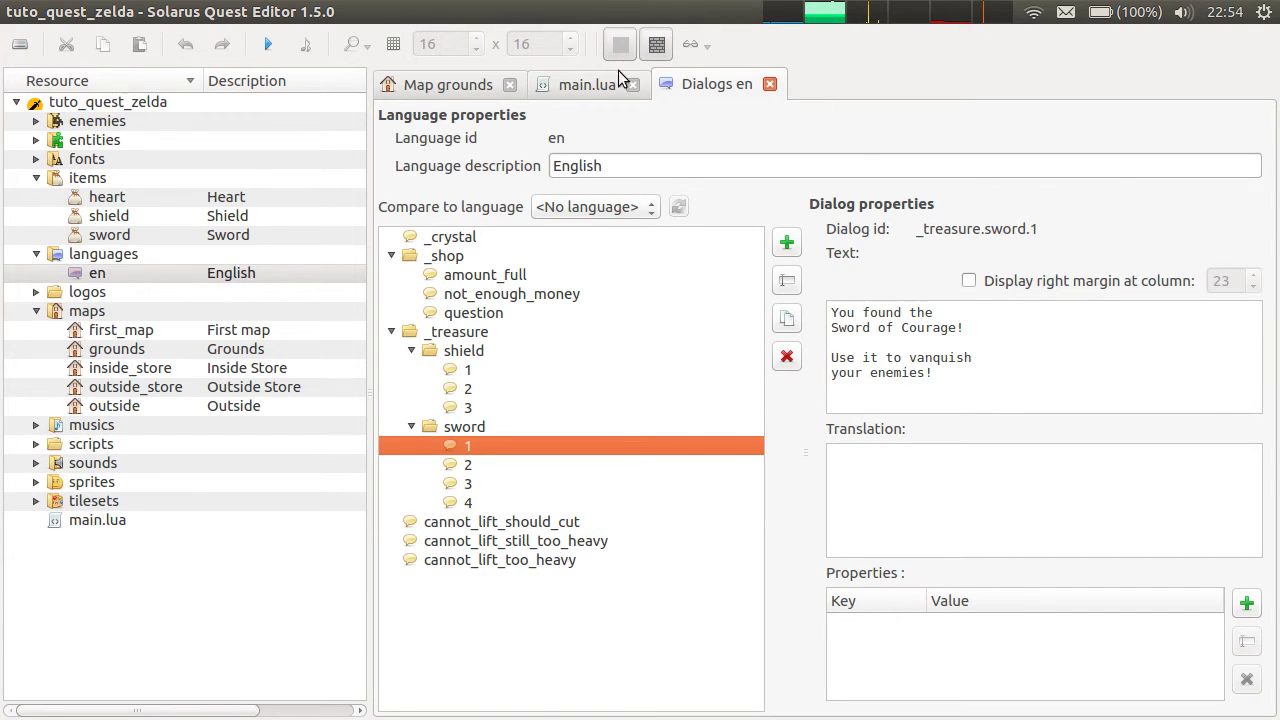
click(594, 85)
click(720, 84)
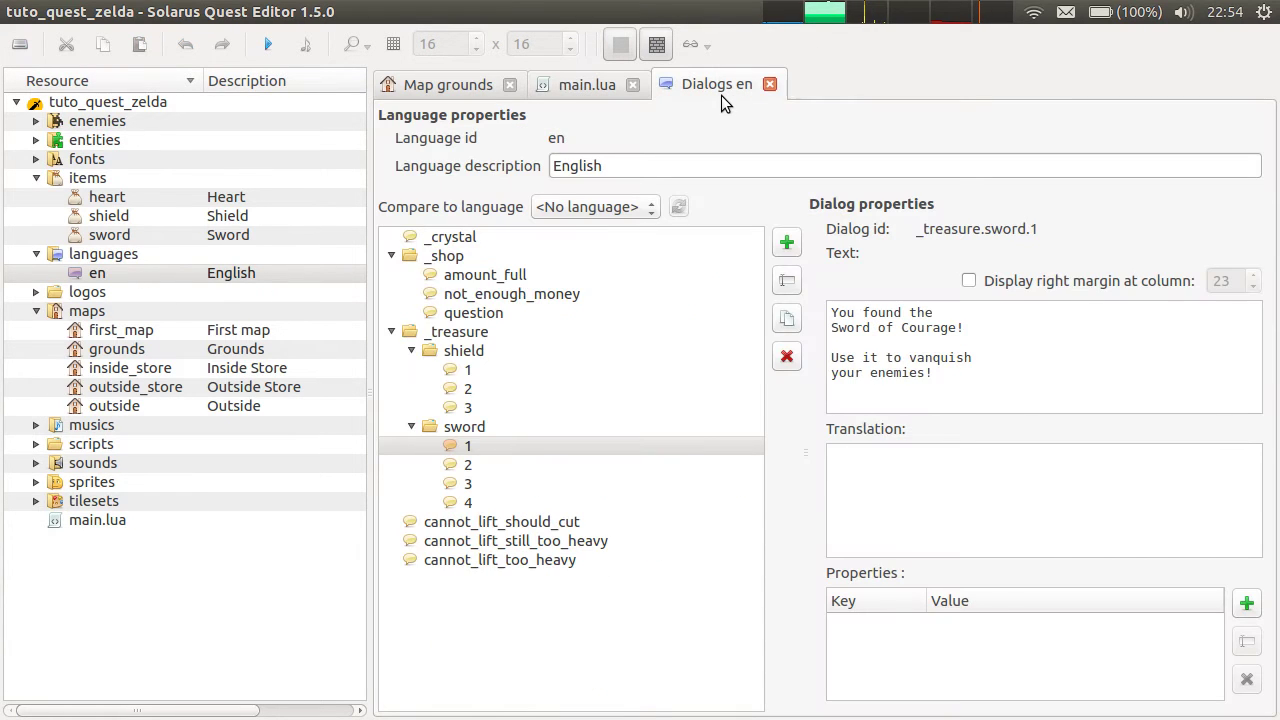
middle_click(720, 95)
click(450, 85)
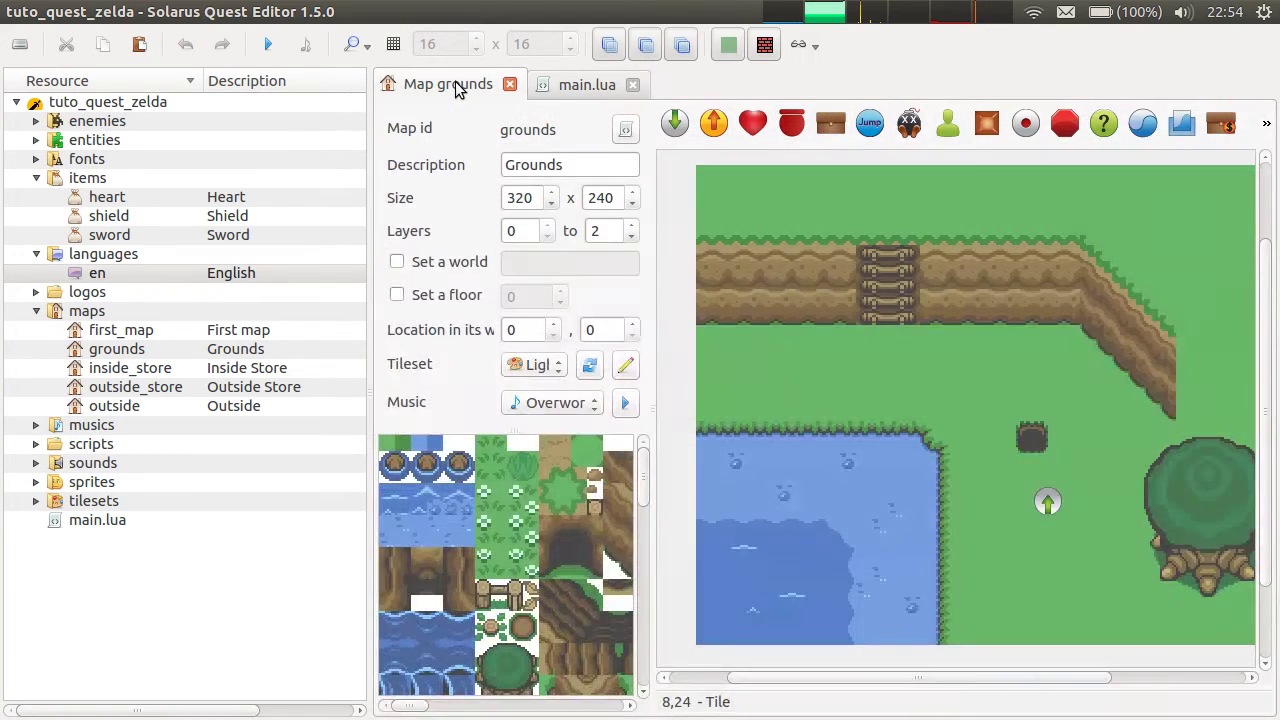
- Create a new map with the id treasures and the description Treasures
right_click(113, 312)
click(118, 325)
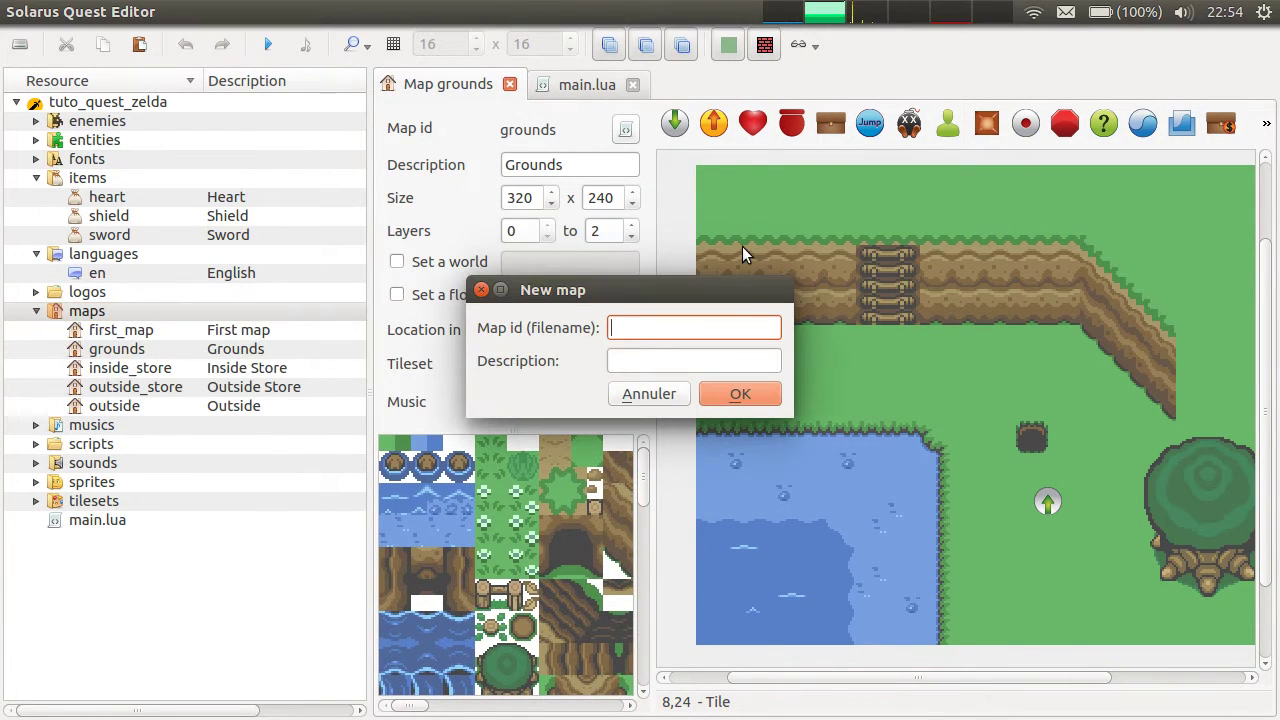
text(treasures)
key(Tab)
text(Treasures)
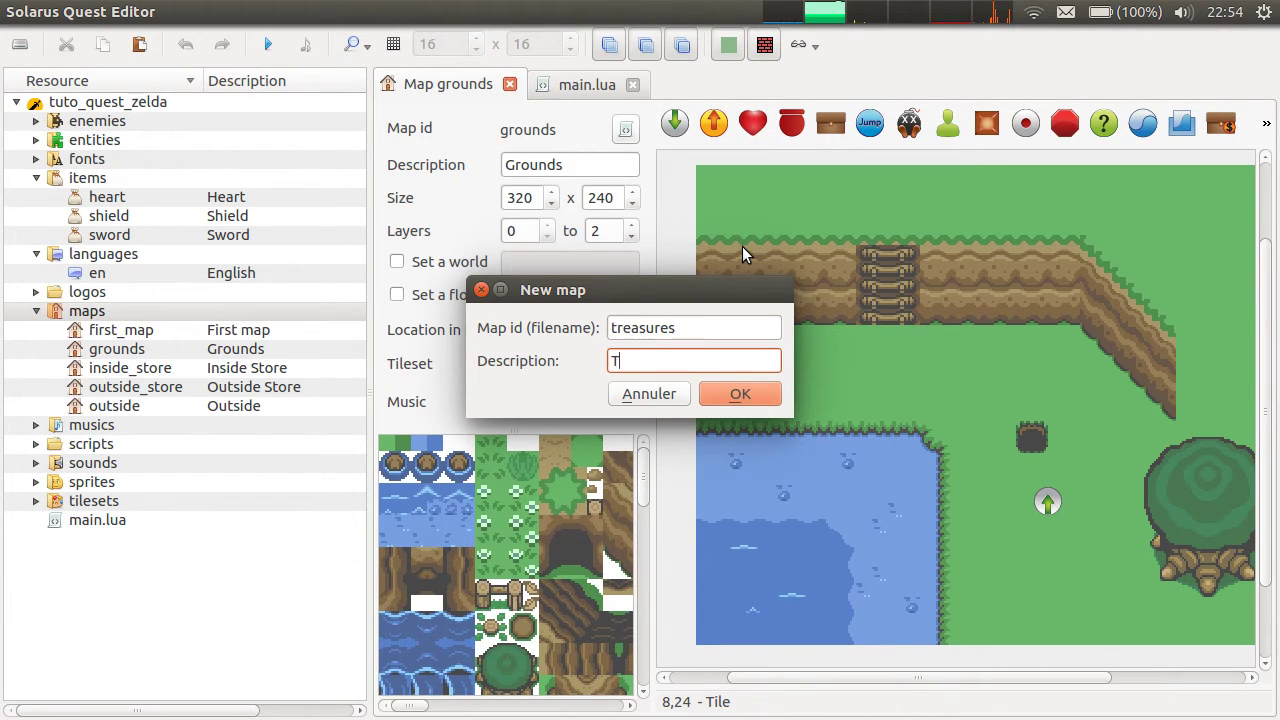
click(740, 393)
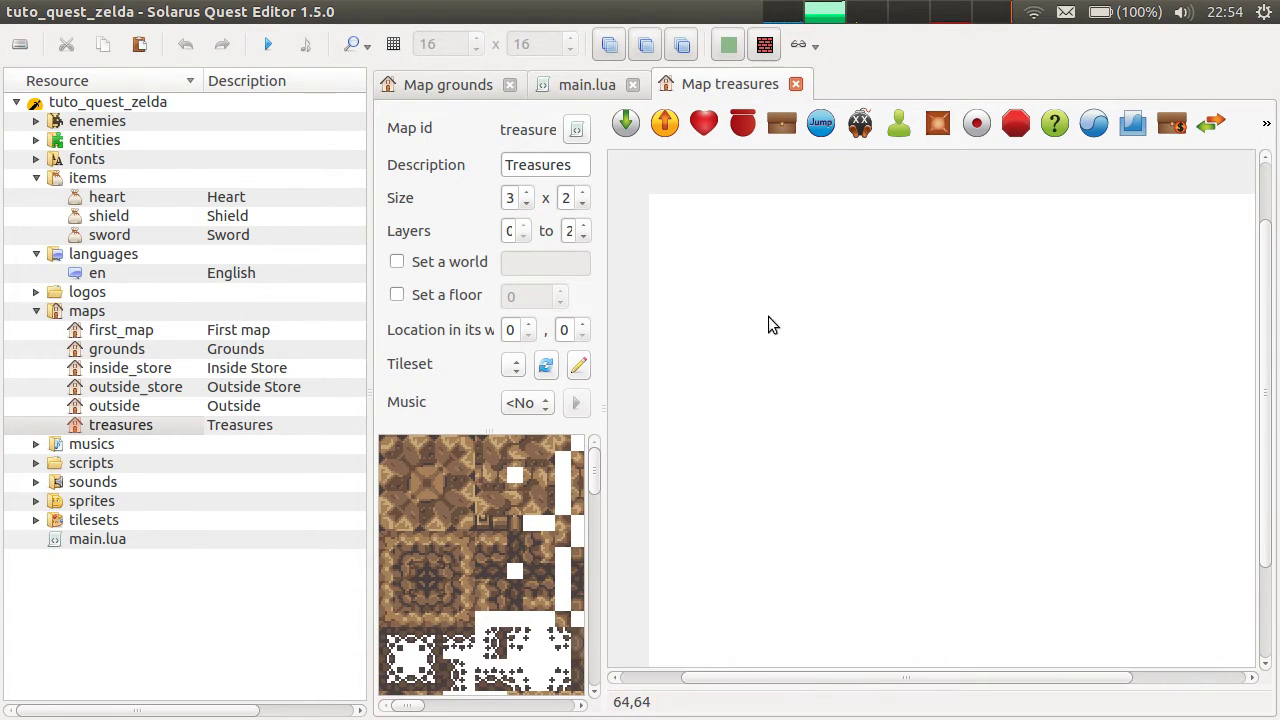
- Widen the map settings area and set the treasures map's tileset to Light World and its music to Overworld
drag(603, 249, 623, 249)
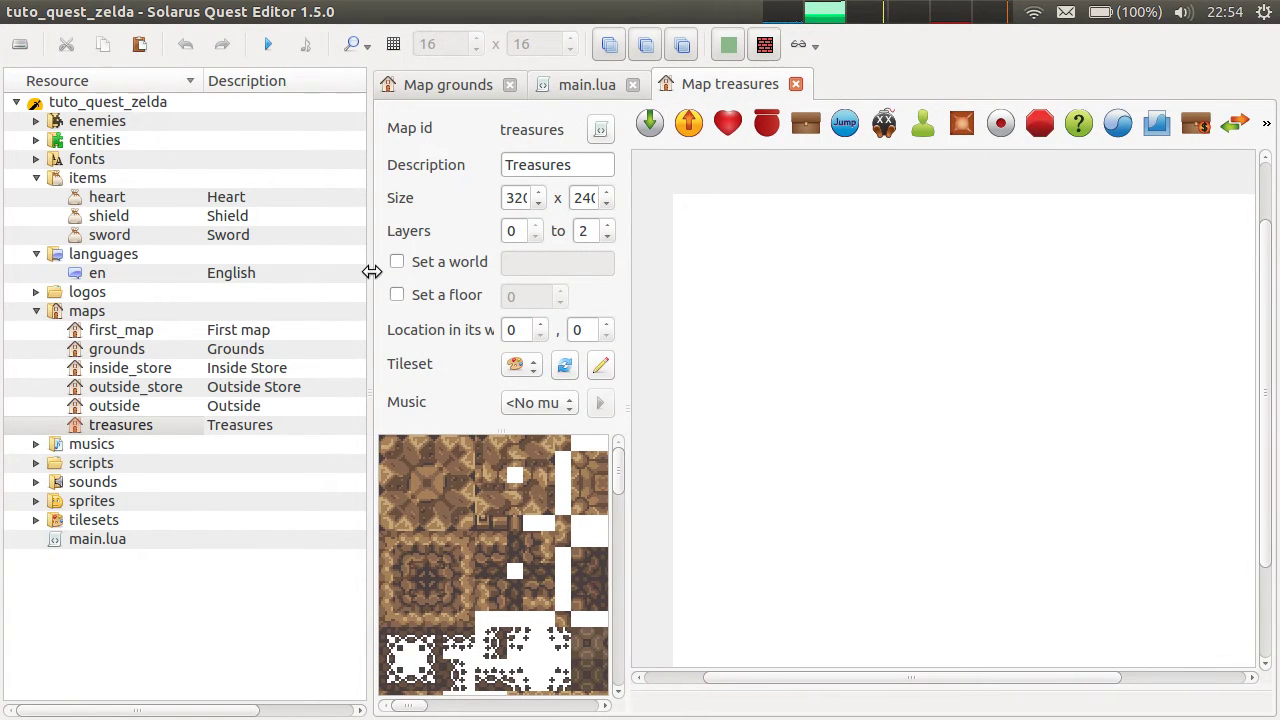
drag(371, 271, 297, 279)
click(476, 367)
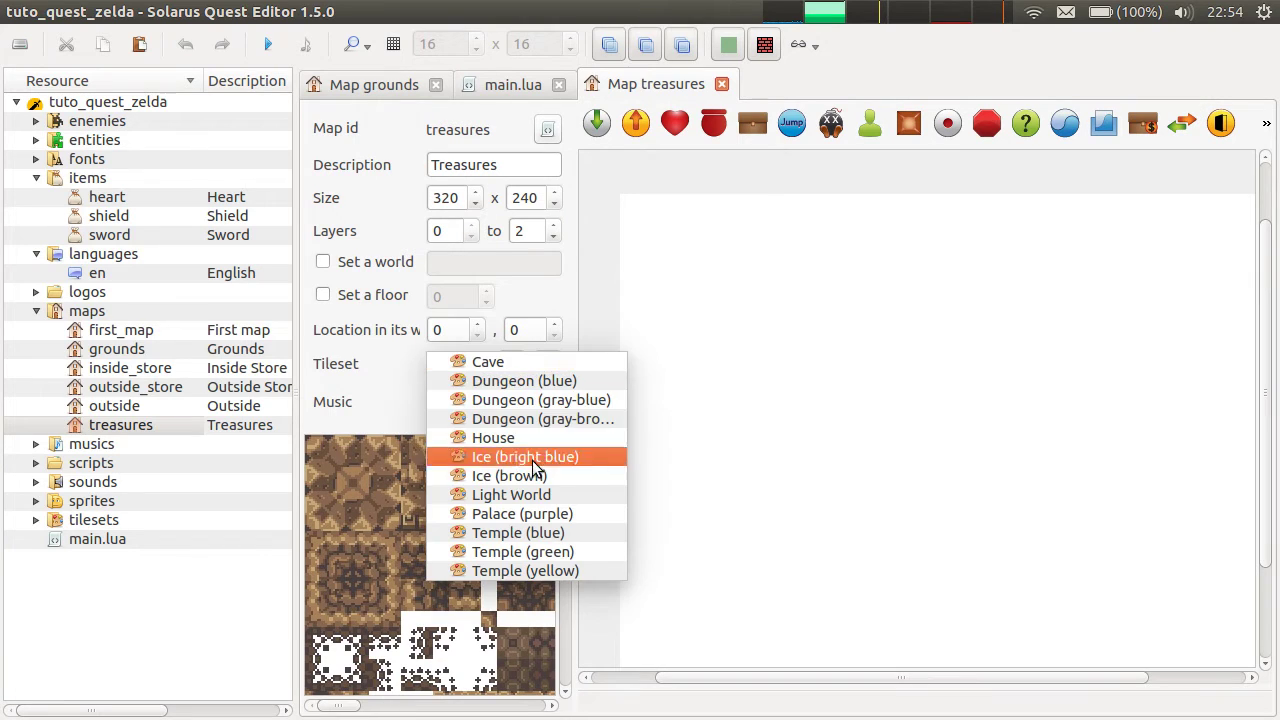
click(500, 494)
click(490, 401)
click(606, 558)
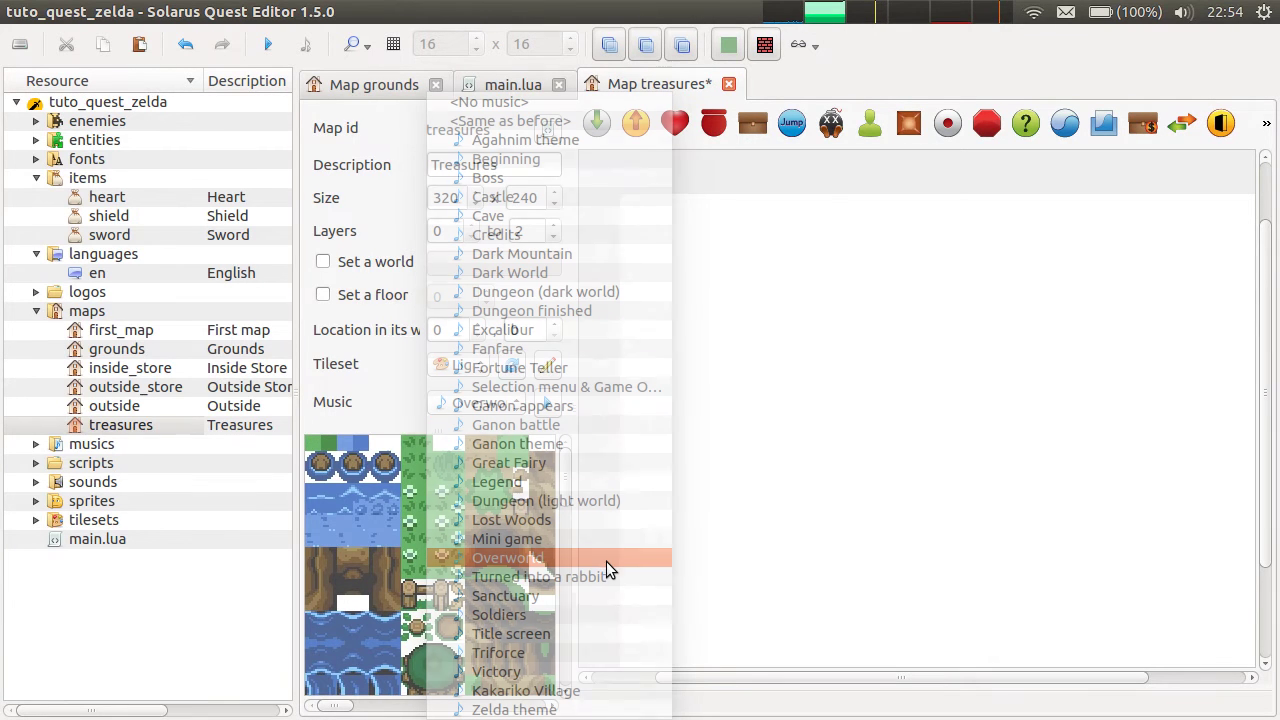
- Cover the whole treasures map with the plain light green grass tile and place a destination at about 24,24
click(313, 447)
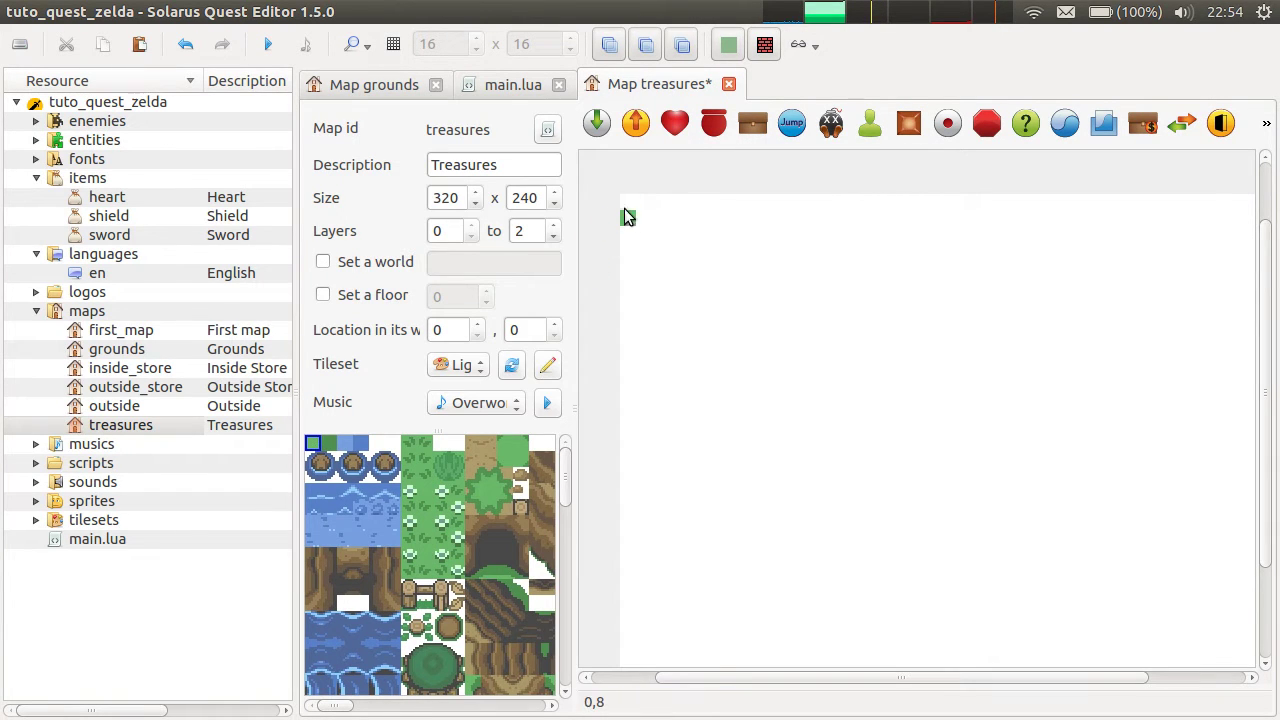
drag(947, 560, 1119, 606)
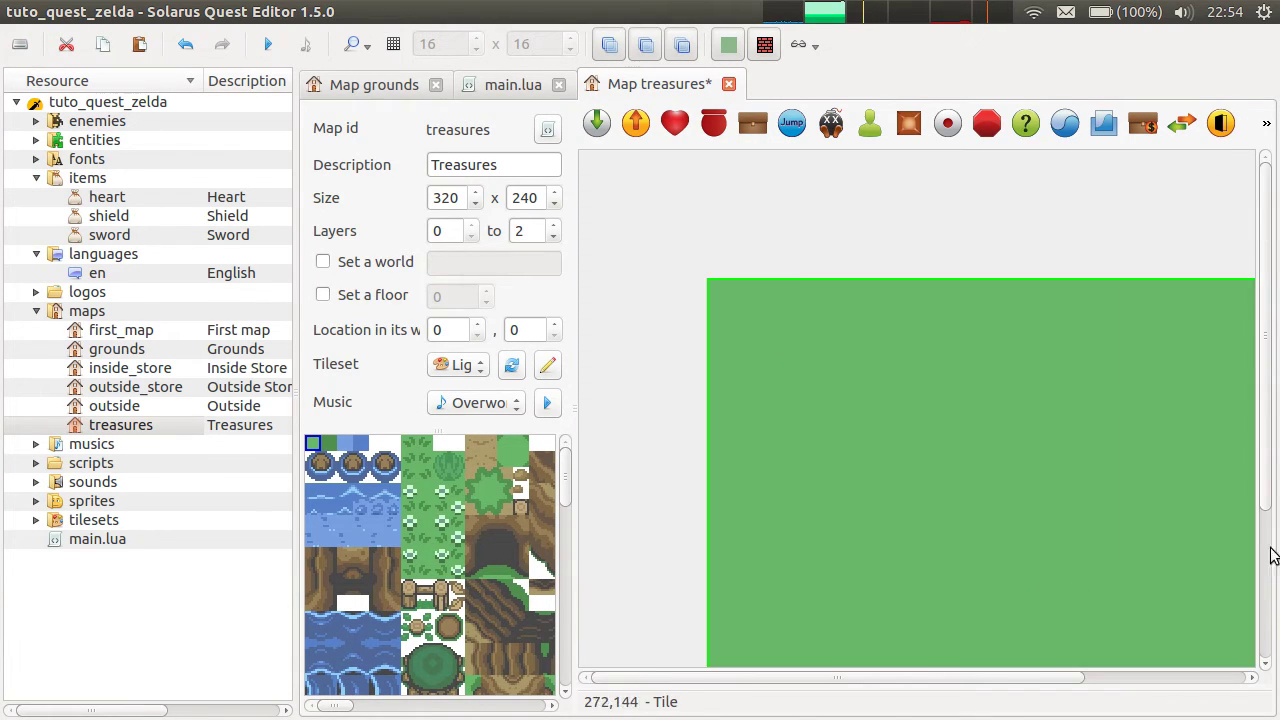
click(596, 122)
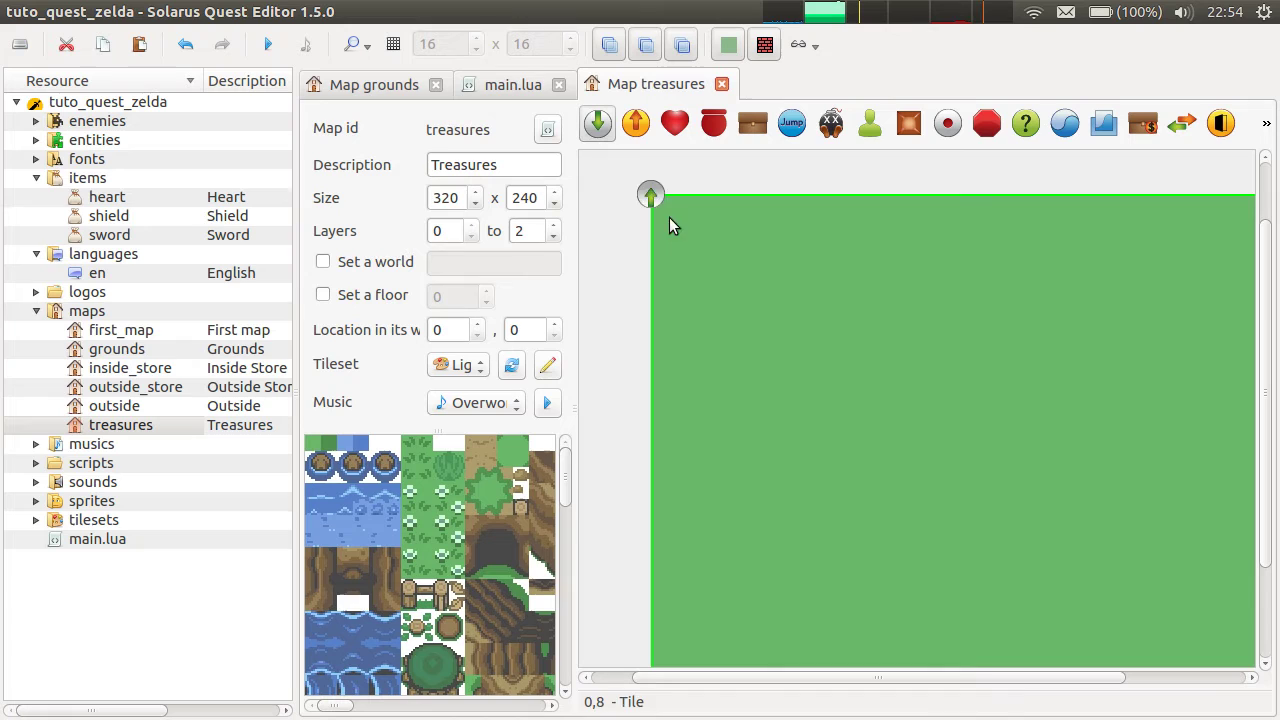
click(690, 247)
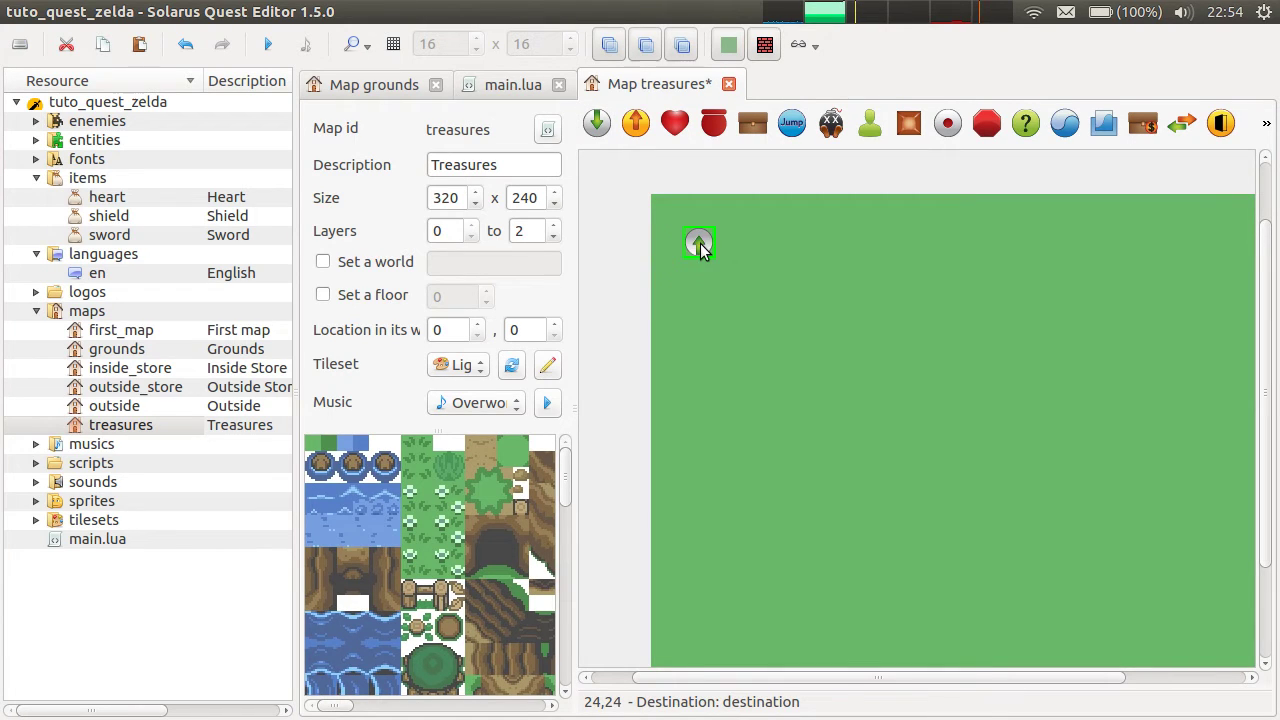
- Set the direction of the destination to down and save the treasures map
right_click(700, 248)
mouse_move(790, 300)
click(1041, 398)
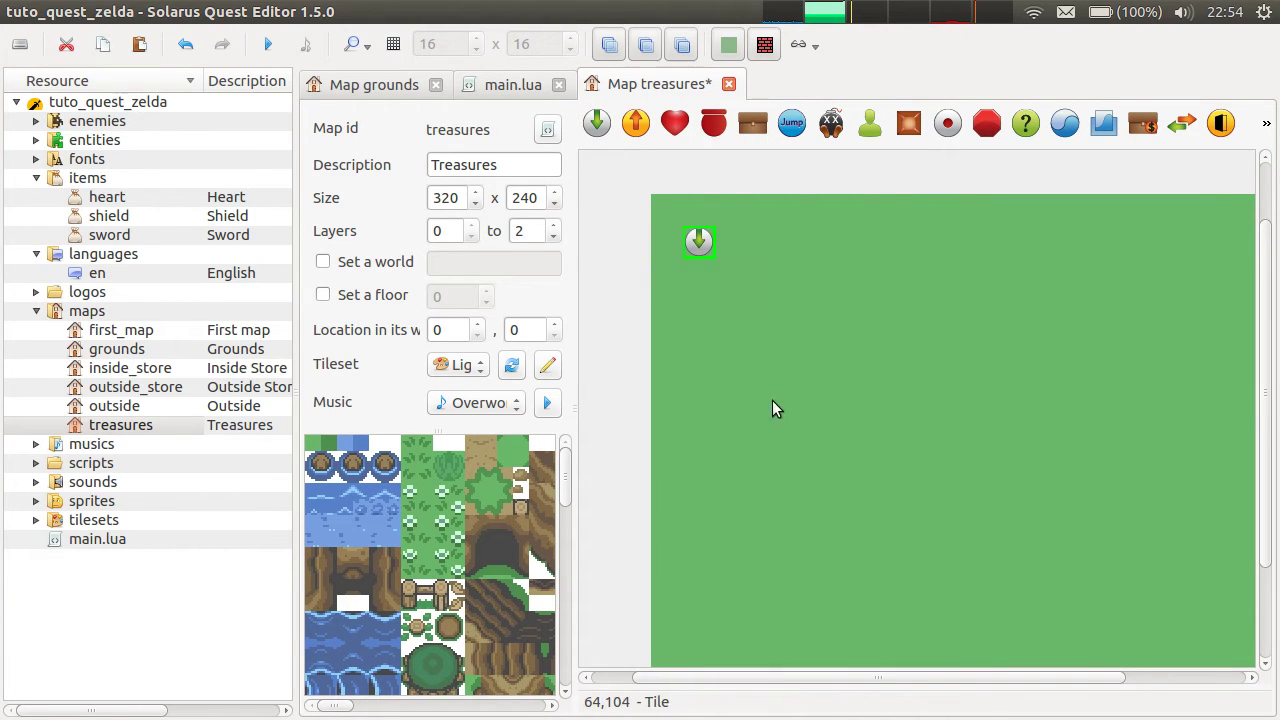
key(ctrl+s)
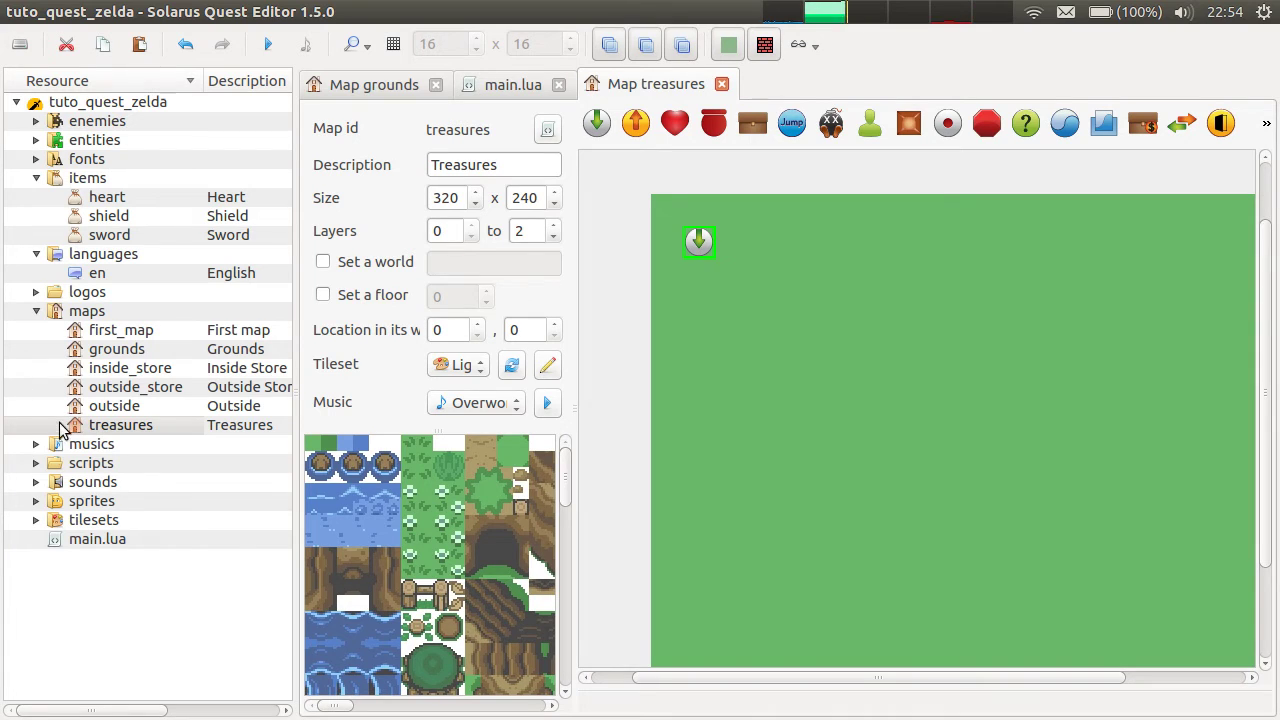
- Open game_manager.lua from the scripts folder, set the starting location to "treasures" and save the script
click(36, 463)
click(123, 505)
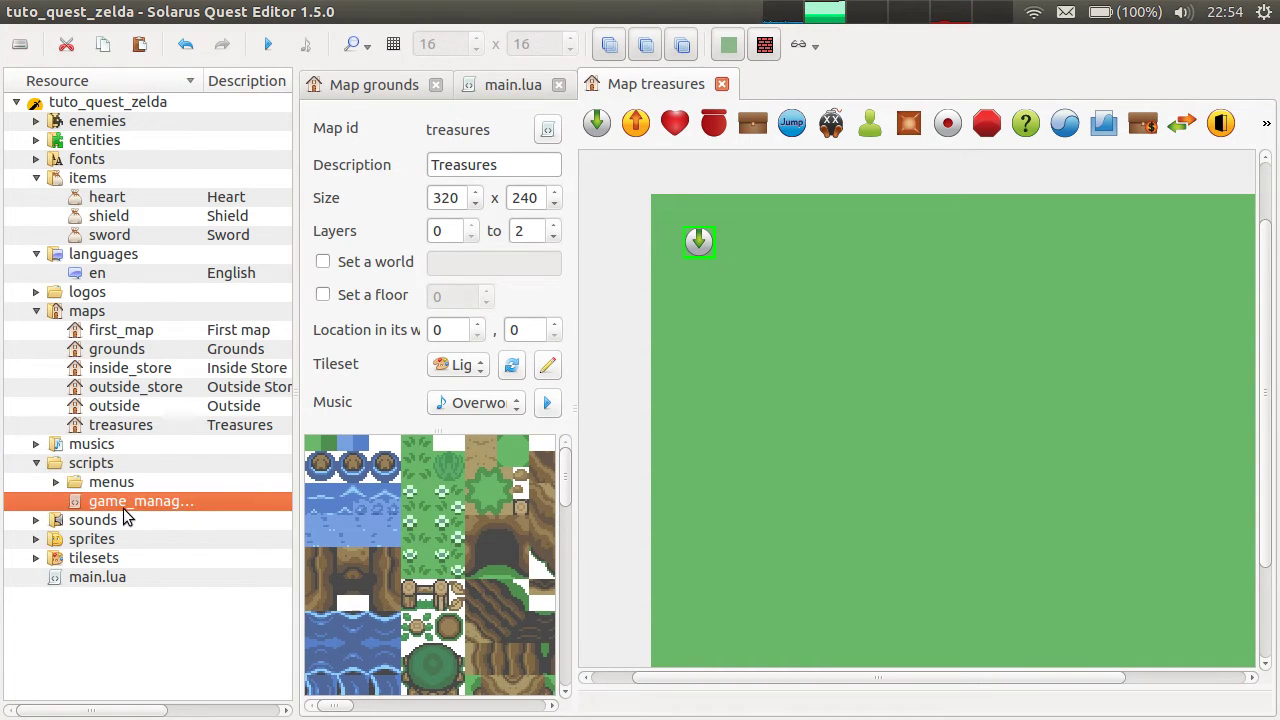
double_click(123, 508)
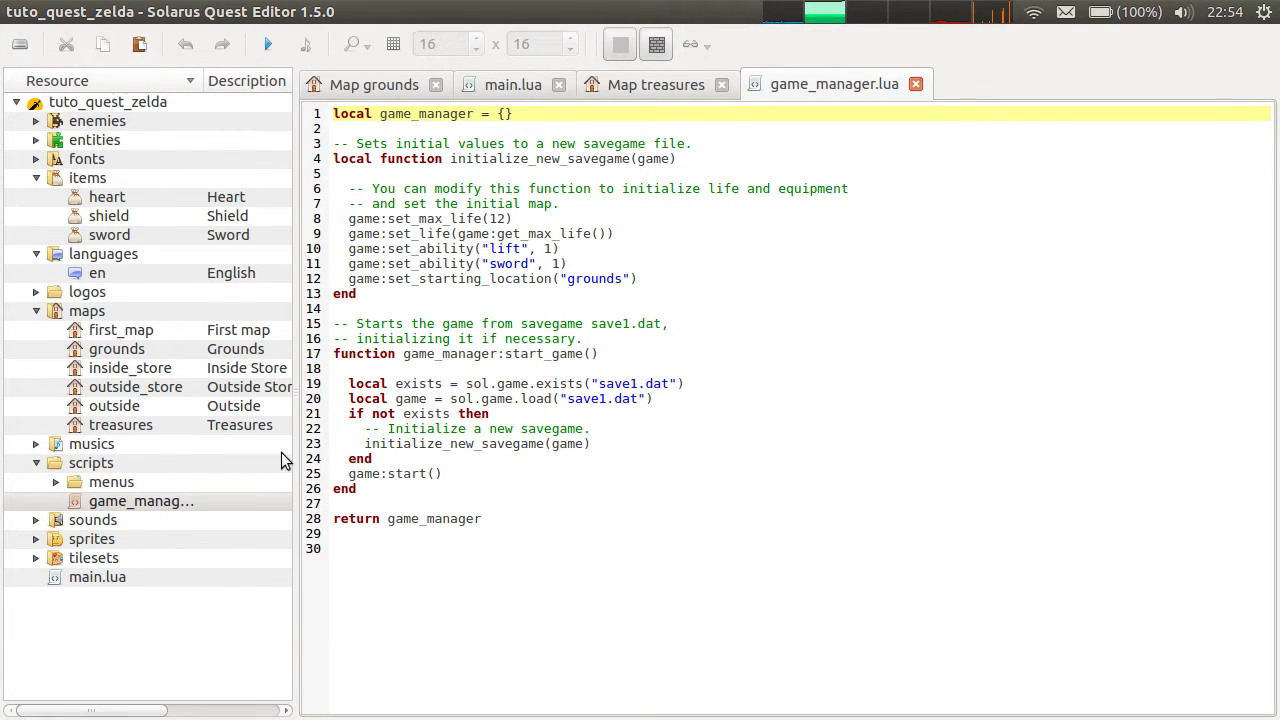
click(648, 240)
double_click(598, 279)
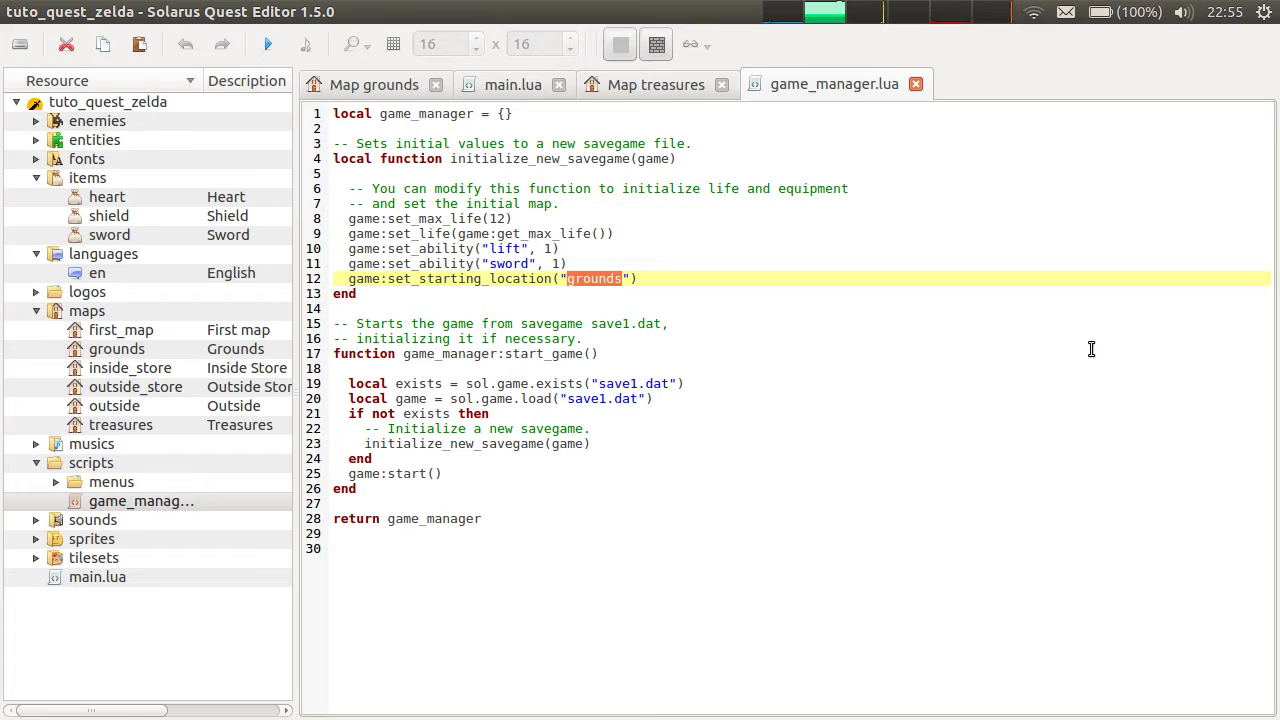
text(g)
text(reasures)
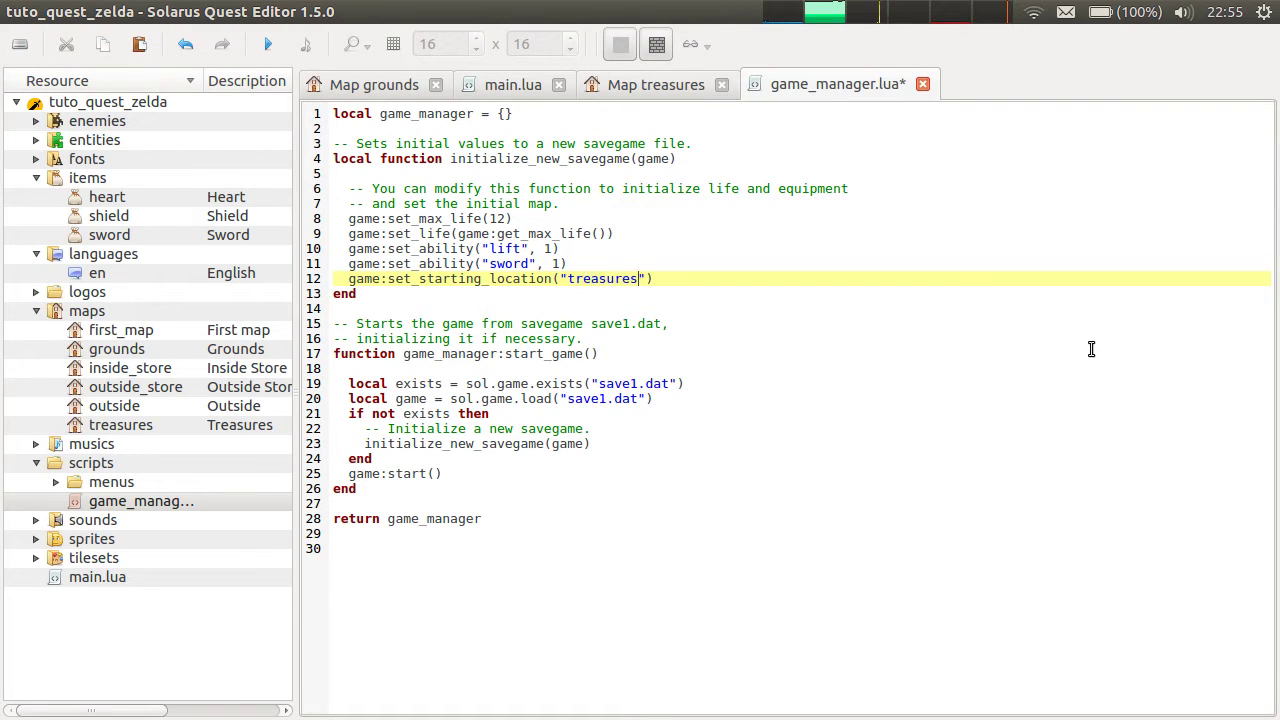
key(ctrl+s)
- Return to the treasures map, run the quest to test the starting location and close the game window
click(626, 88)
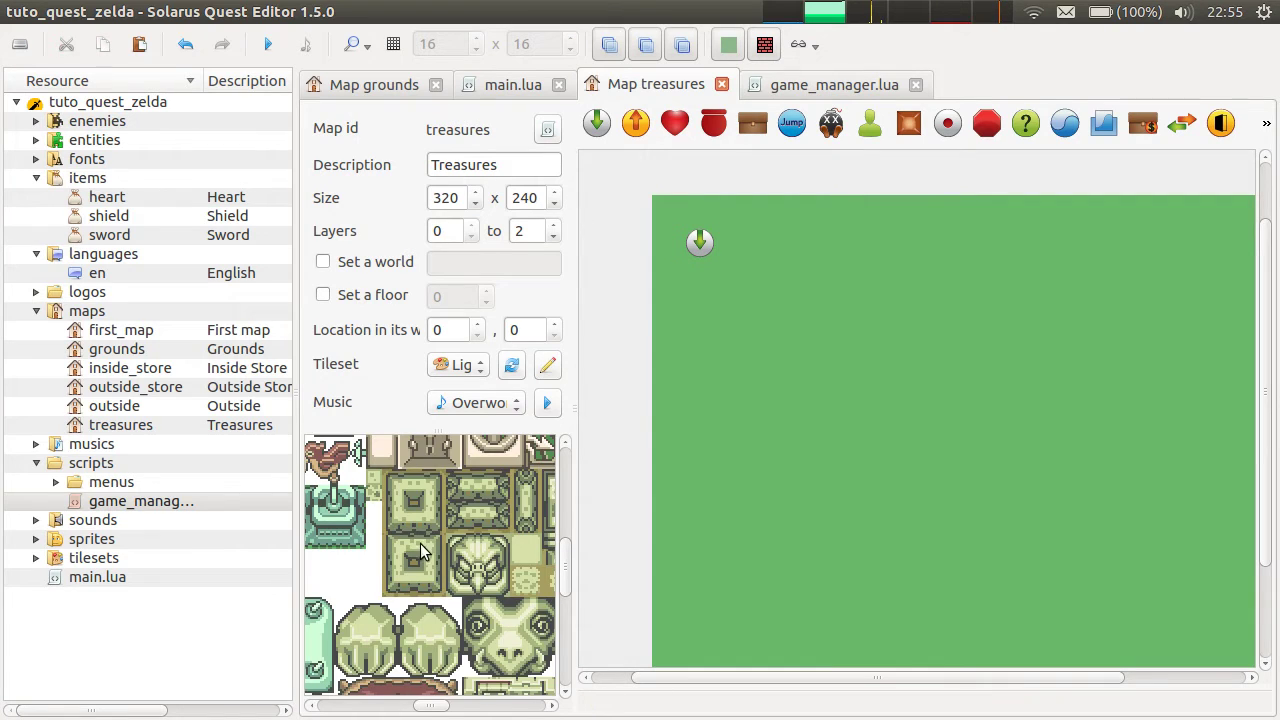
scroll(430, 512, up, 5)
scroll(430, 512, up, 3)
scroll(786, 389, up, 2)
click(268, 44)
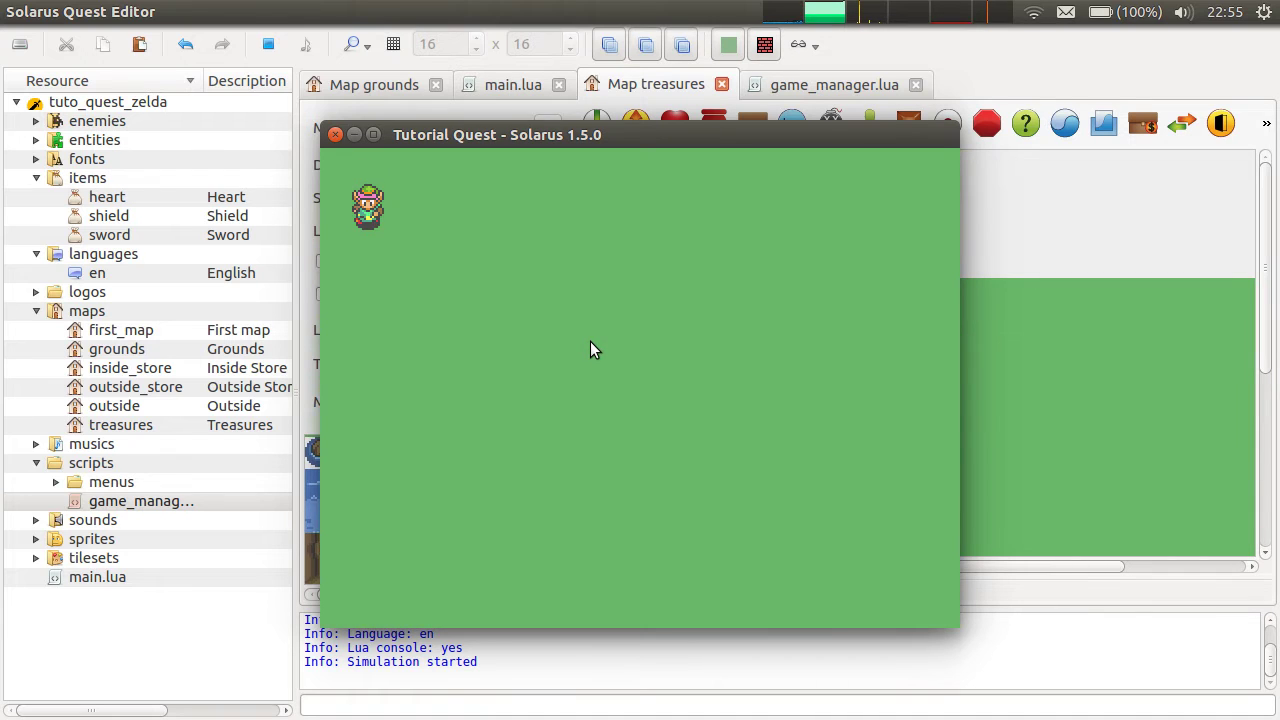
click(336, 134)
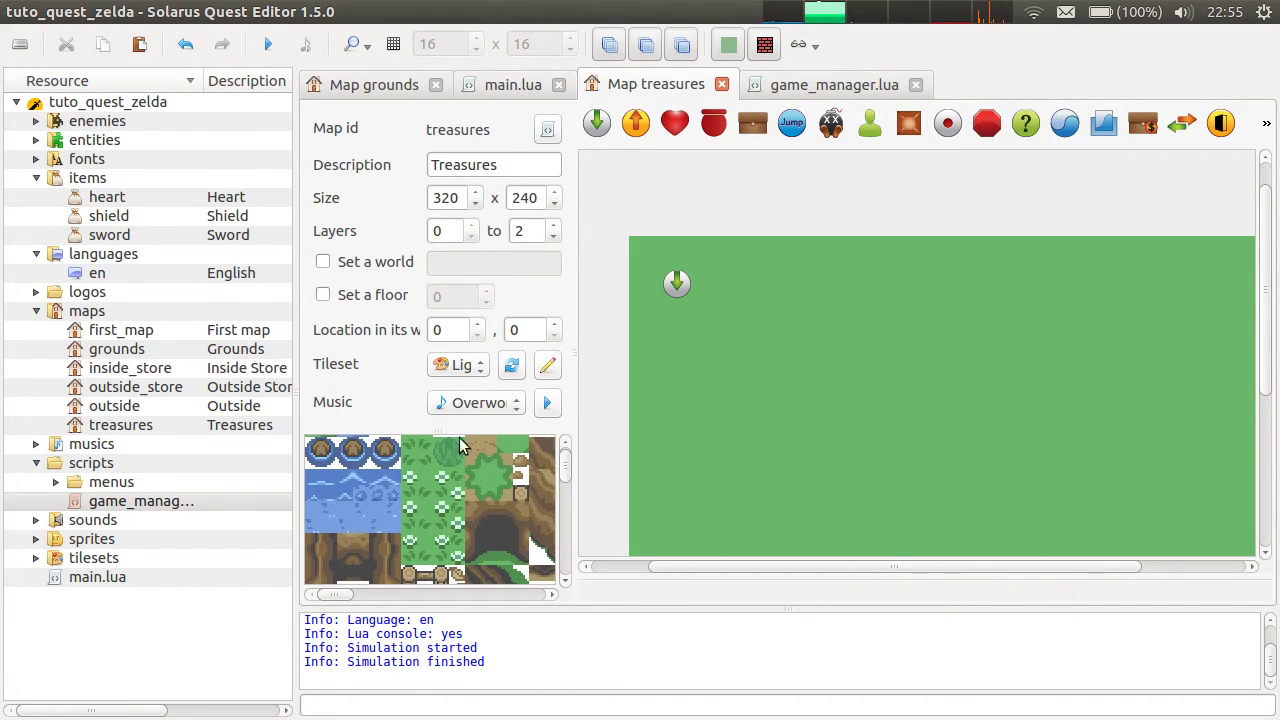
scroll(420, 505, up, 1)
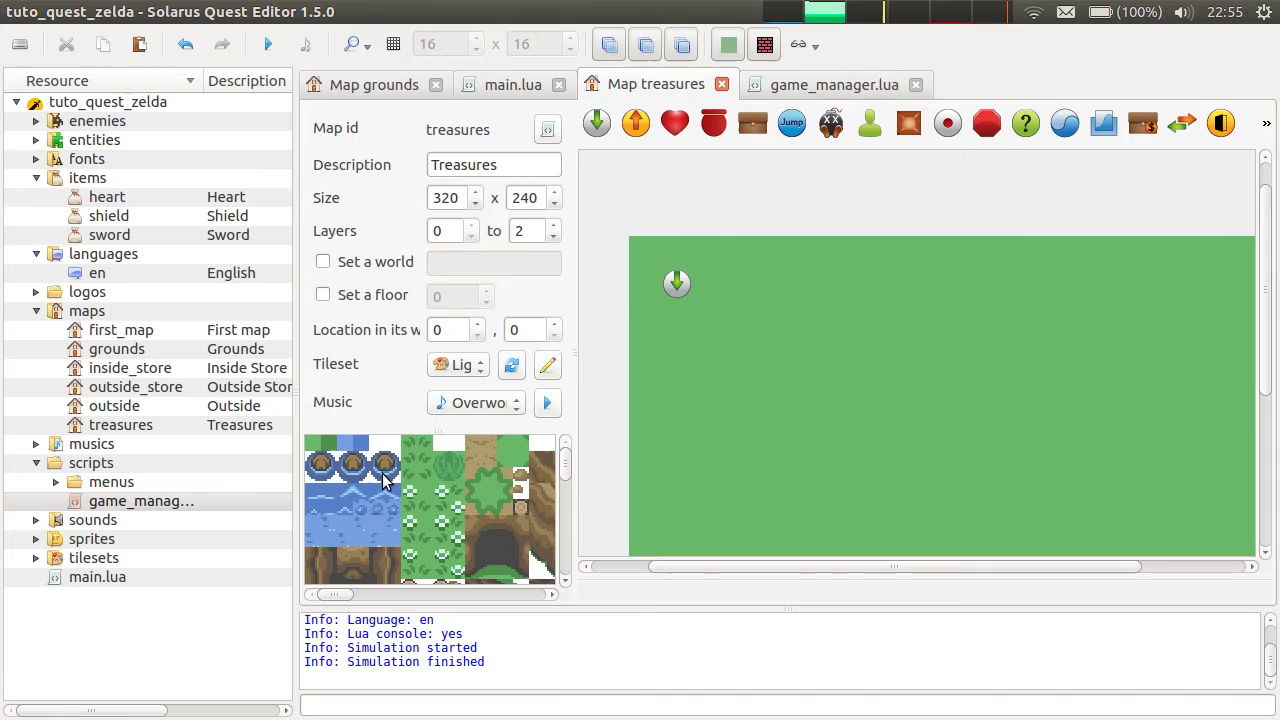
click(481, 451)
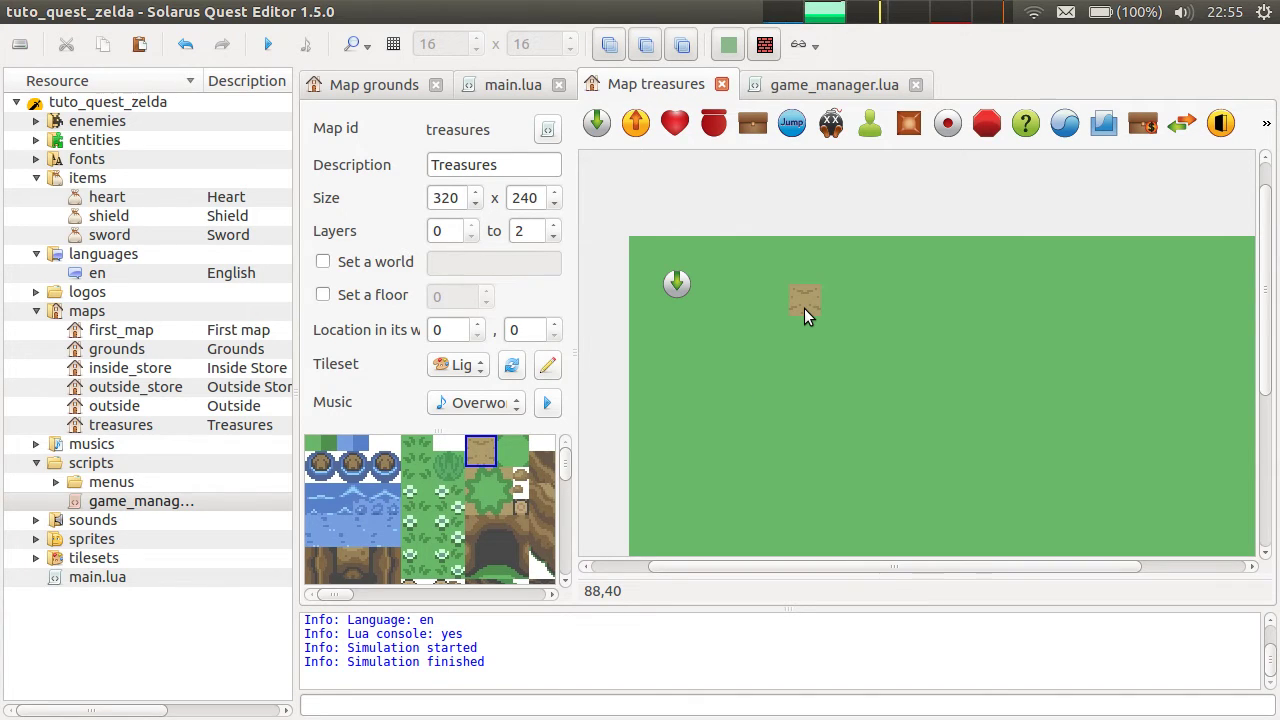
click(544, 450)
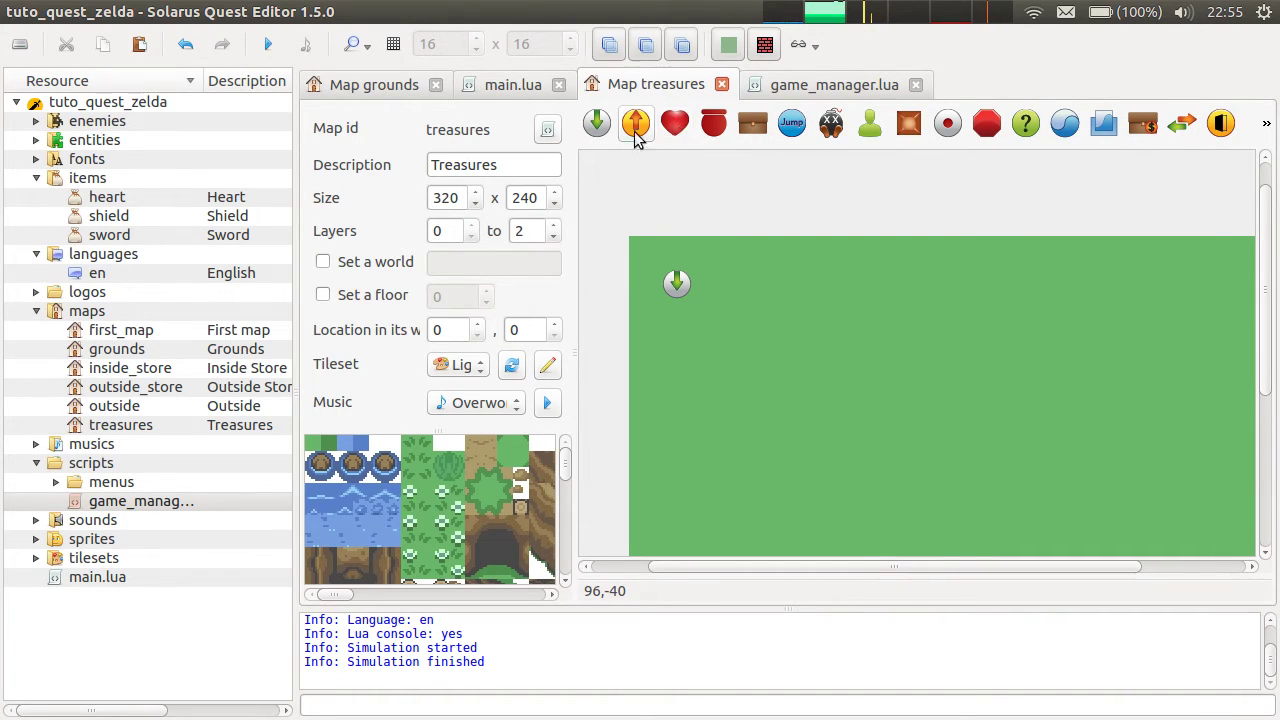
- Add a pickable treasure to the treasures map beside the destination, at about 56,29
click(684, 122)
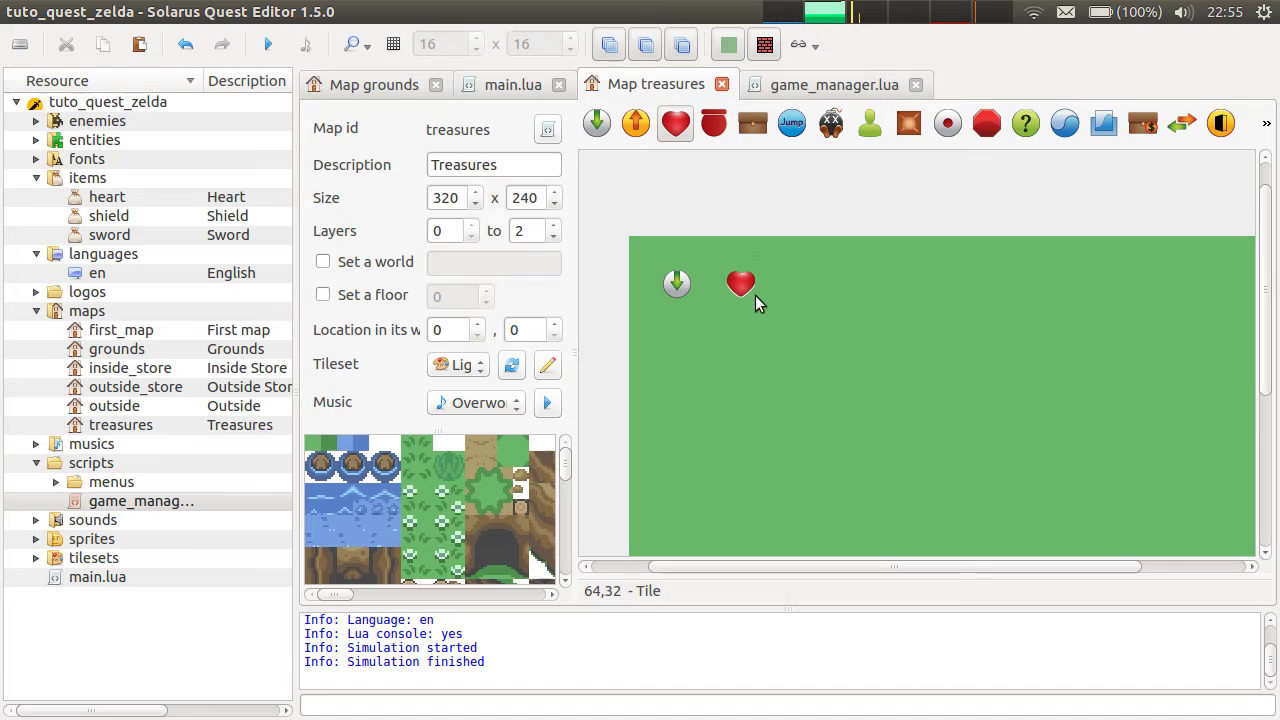
click(755, 295)
click(711, 203)
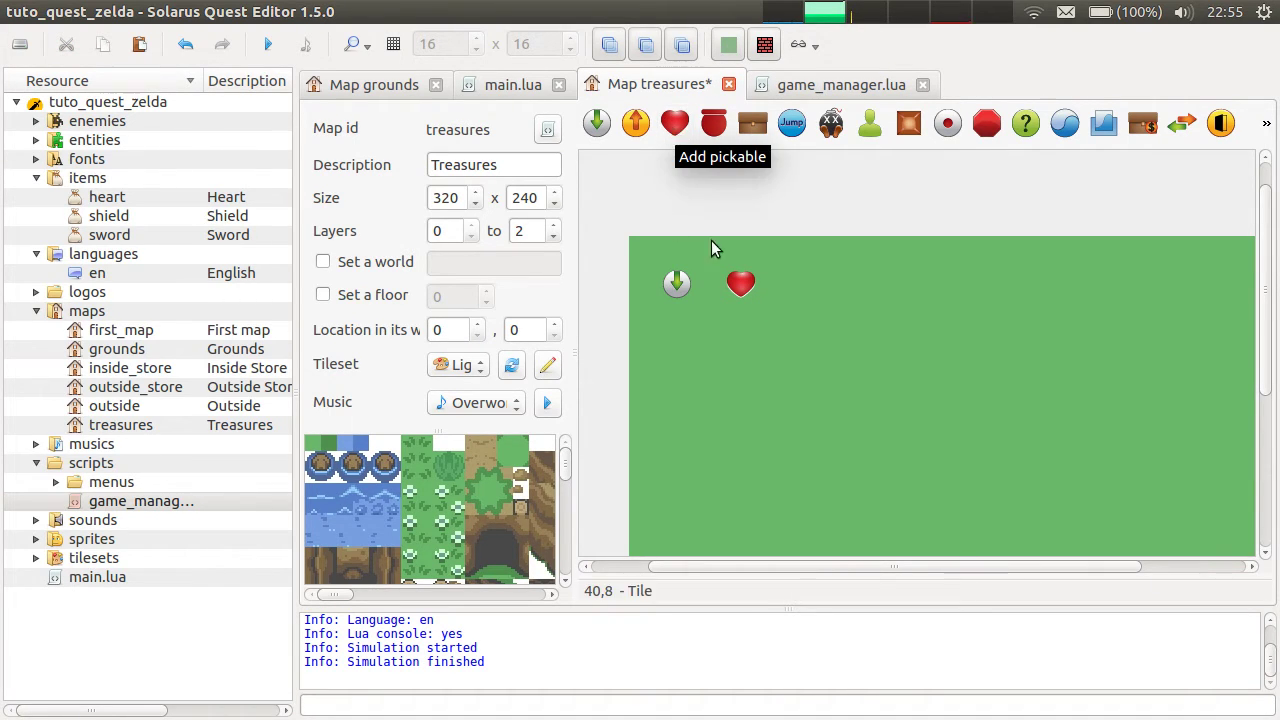
click(750, 289)
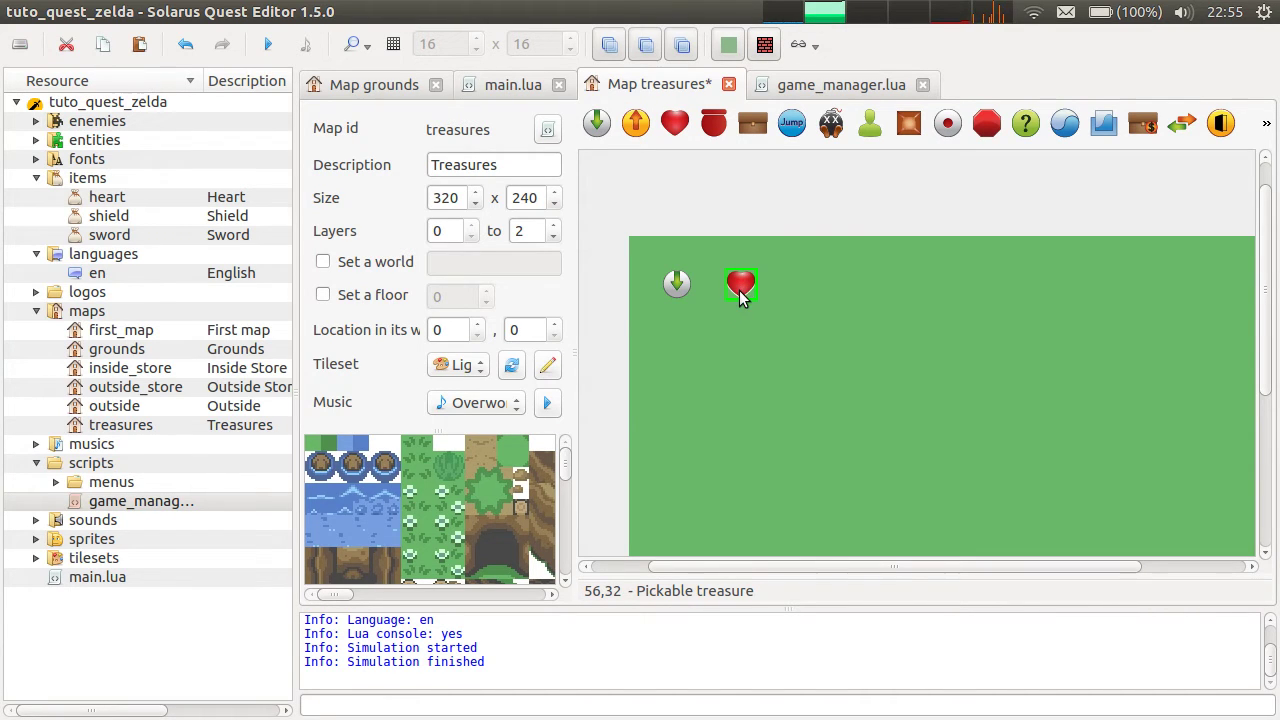
- Edit the pickable treasure so that its treasure is Heart, keeping variant 1, and save the treasures map
double_click(740, 297)
click(677, 497)
right_click(752, 289)
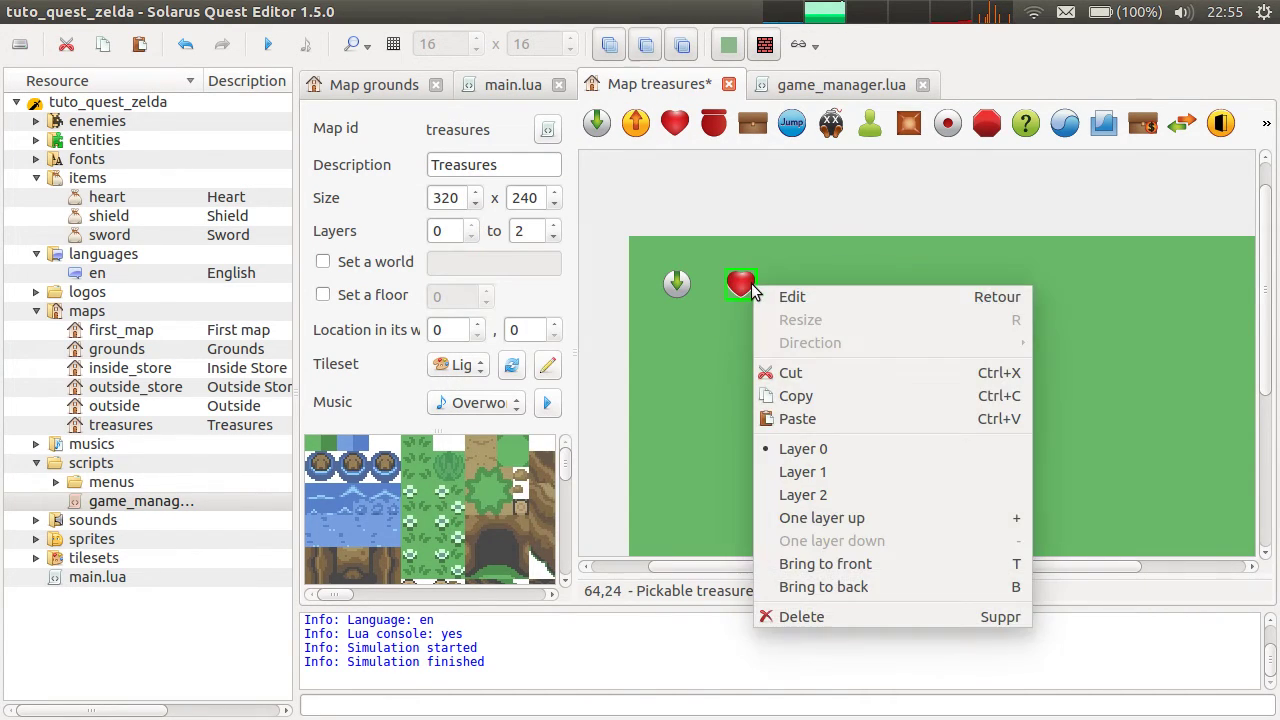
click(812, 296)
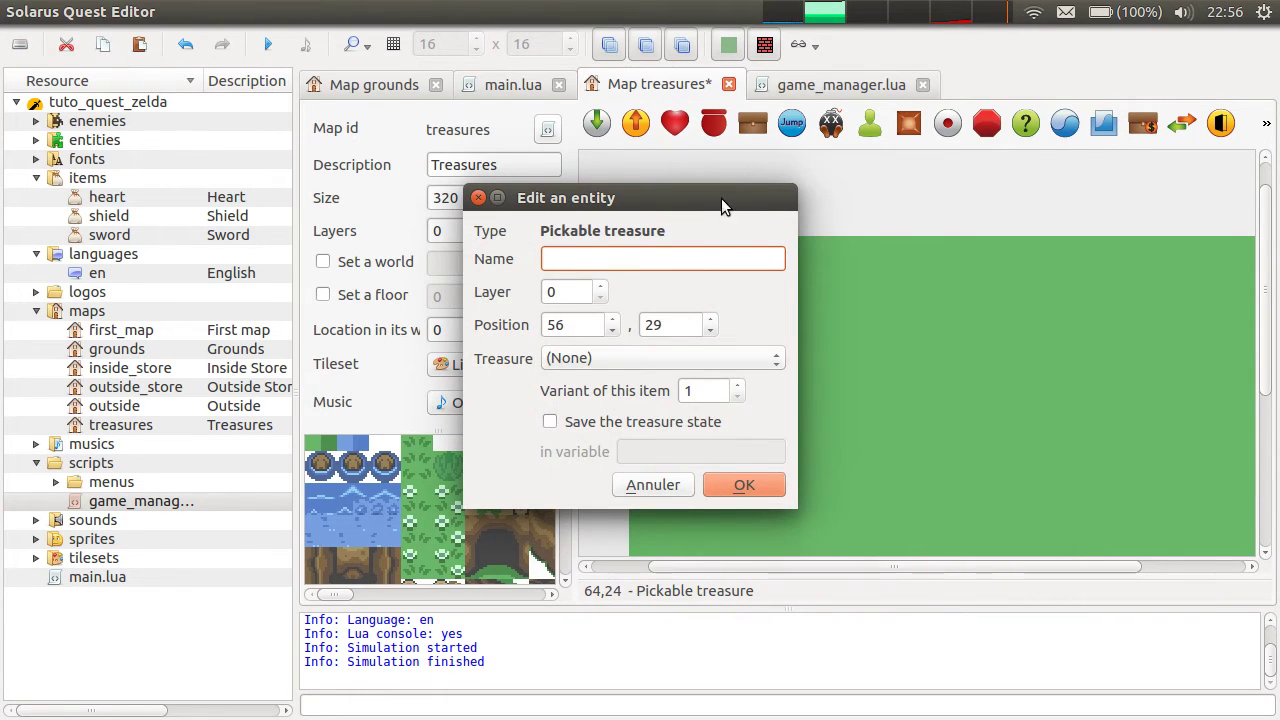
drag(721, 198, 1119, 151)
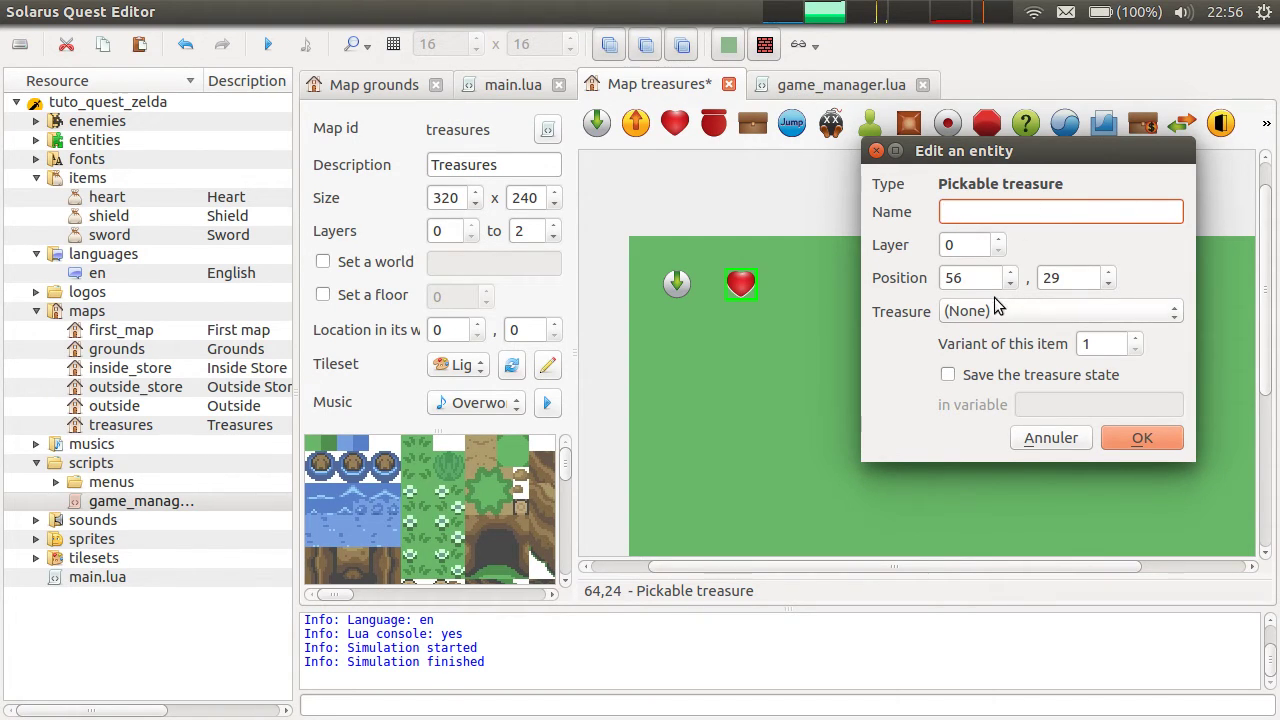
click(1028, 310)
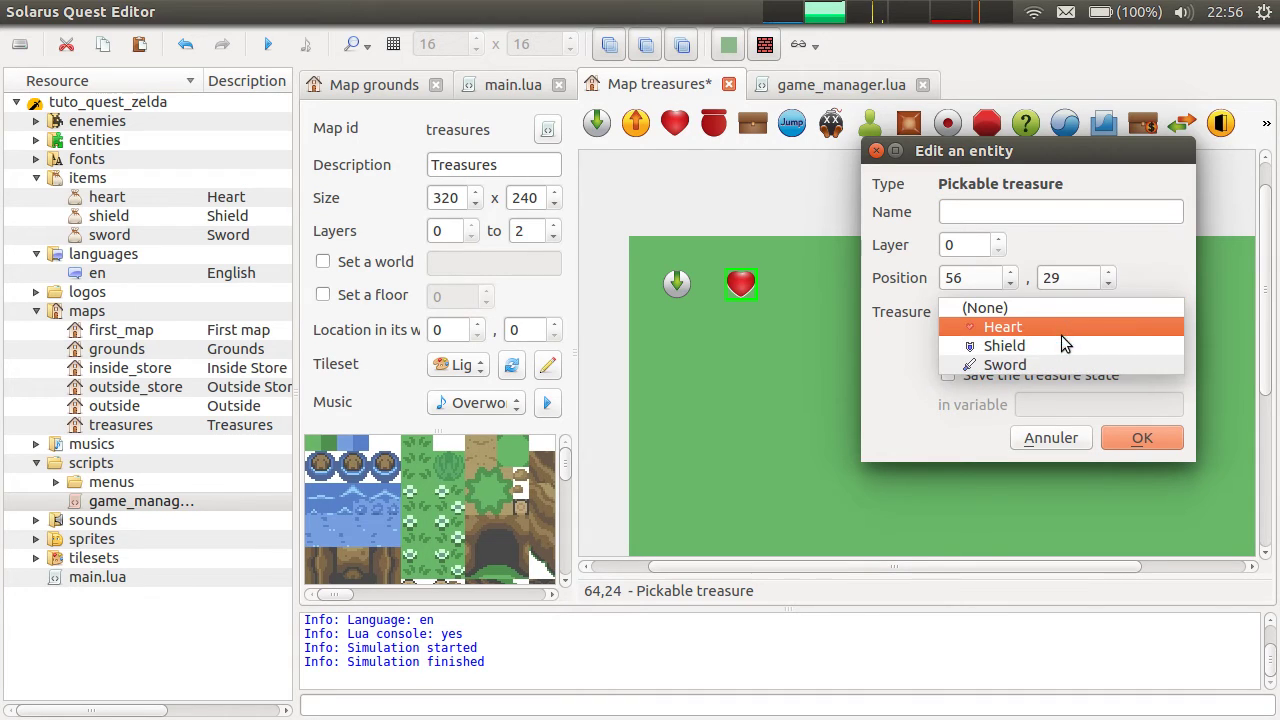
click(1008, 328)
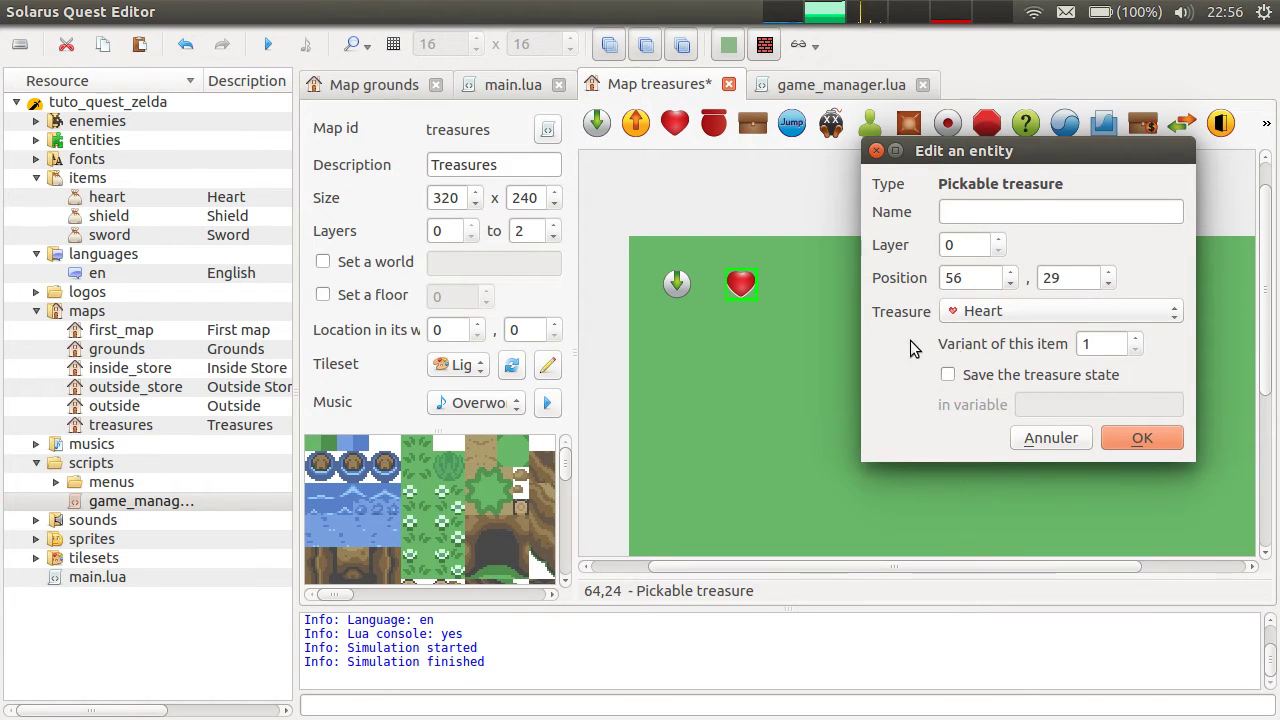
click(1085, 345)
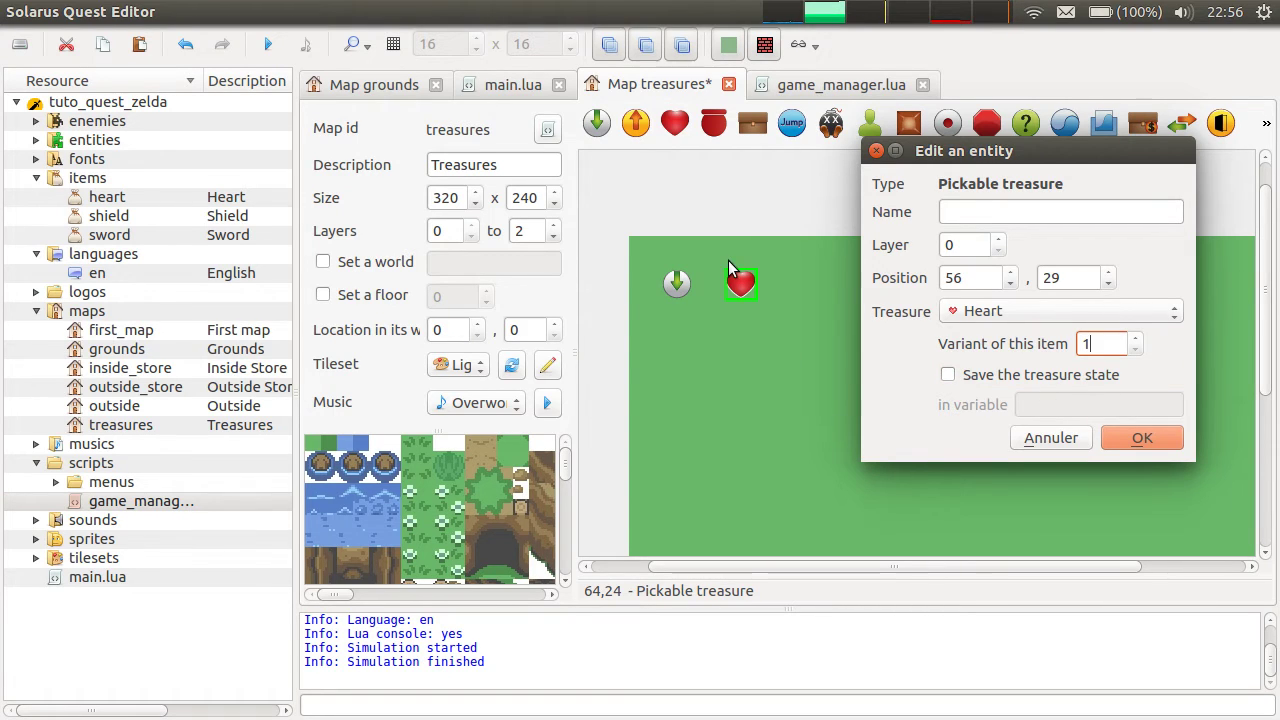
click(1168, 438)
click(863, 167)
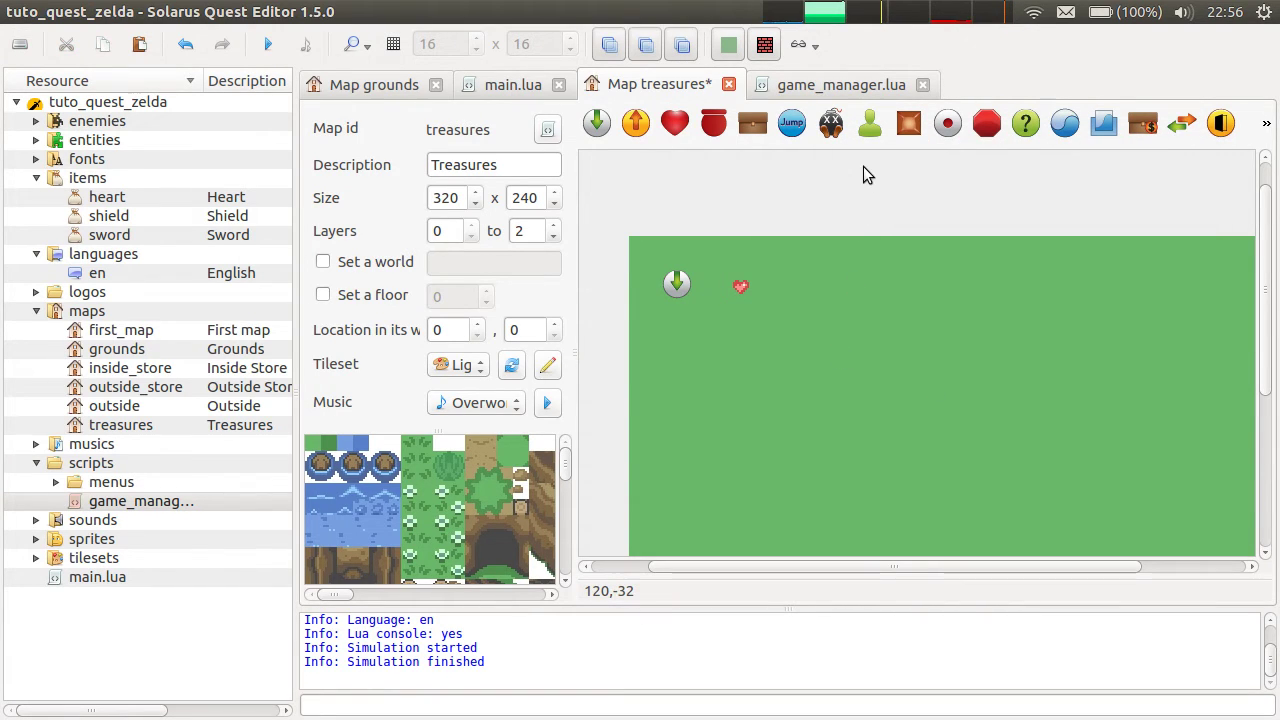
key(ctrl+s)
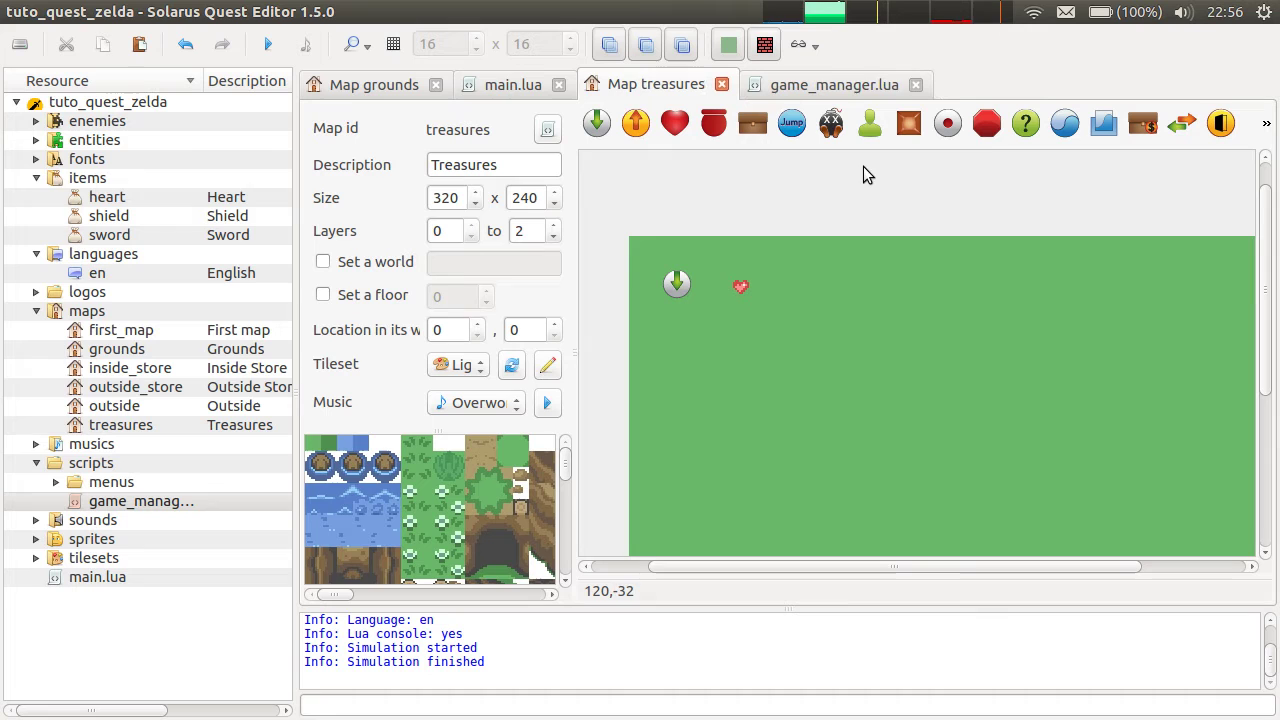
- Run the quest, walk the hero over the heart to test picking it up, and close the game window
click(267, 44)
drag(677, 133, 803, 83)
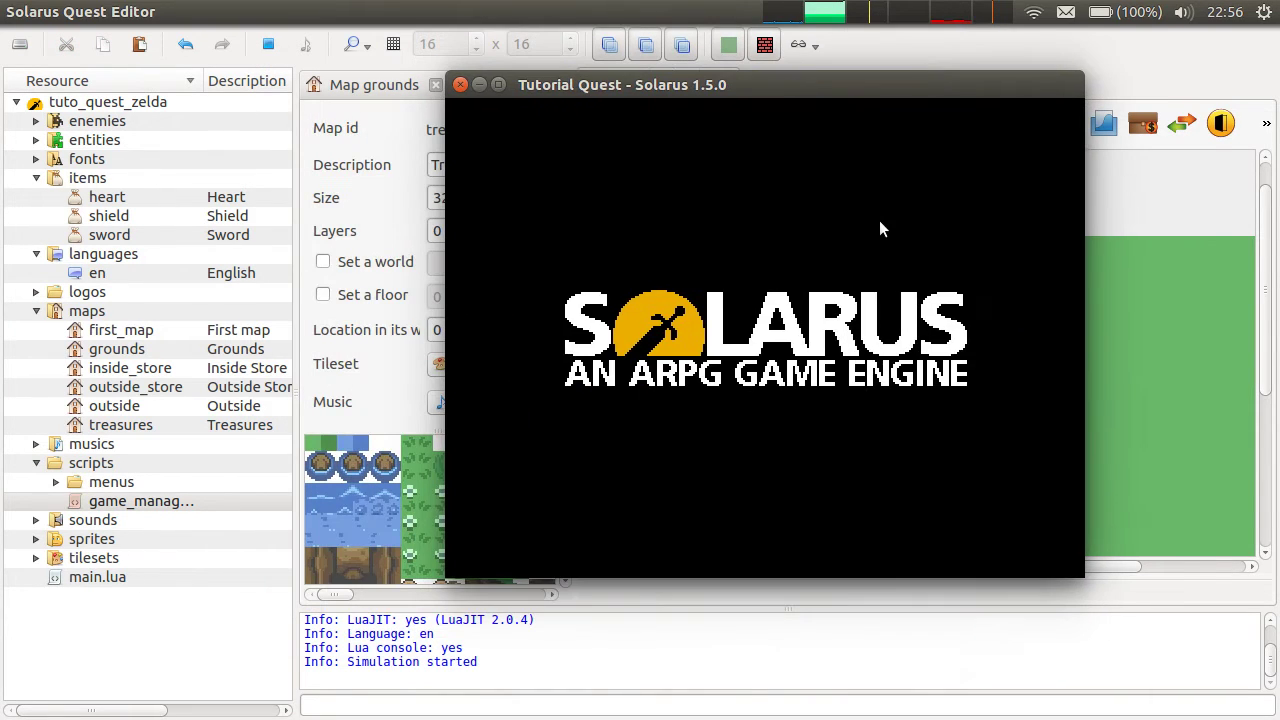
key(Down)
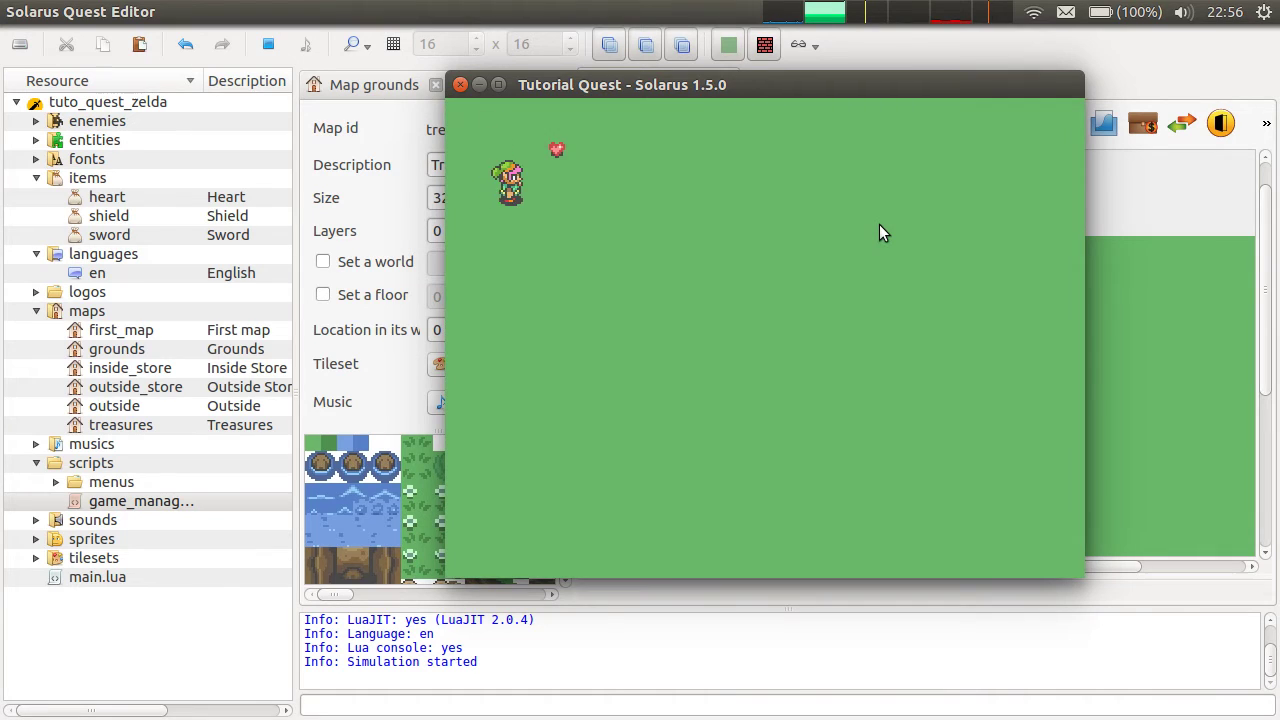
key(Up)
key(Right)
key(Right)
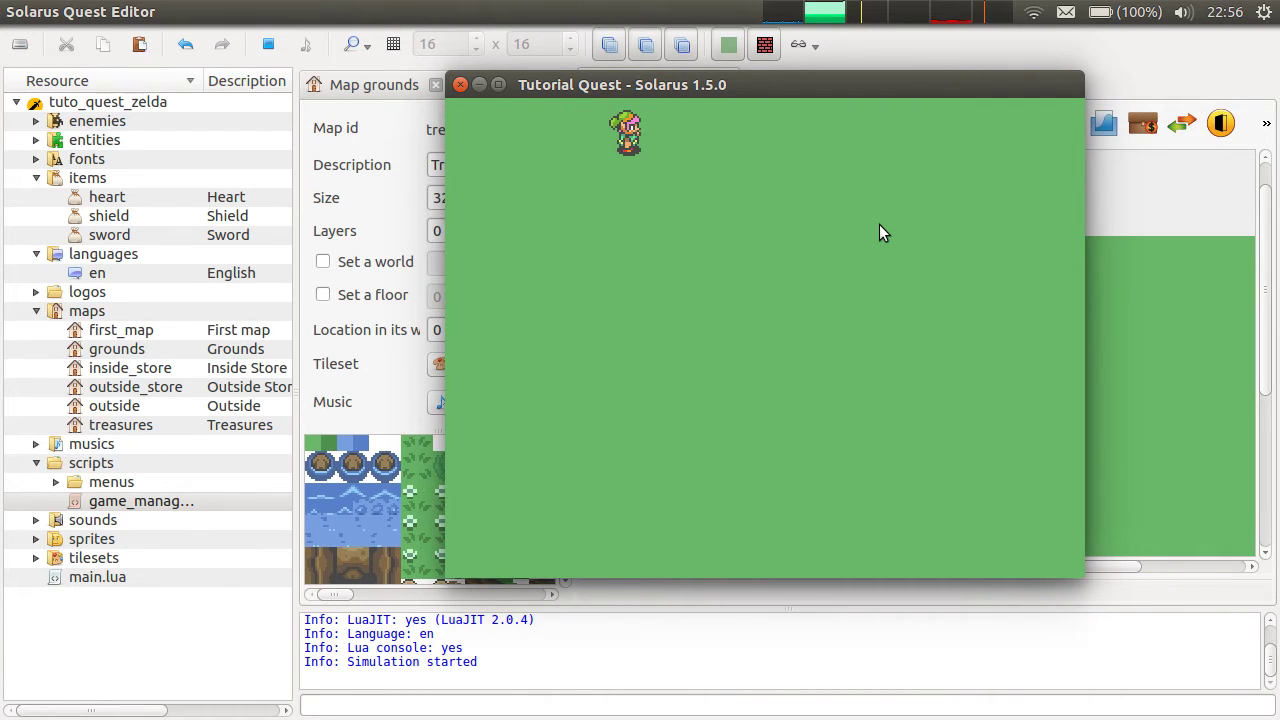
click(459, 86)
click(740, 287)
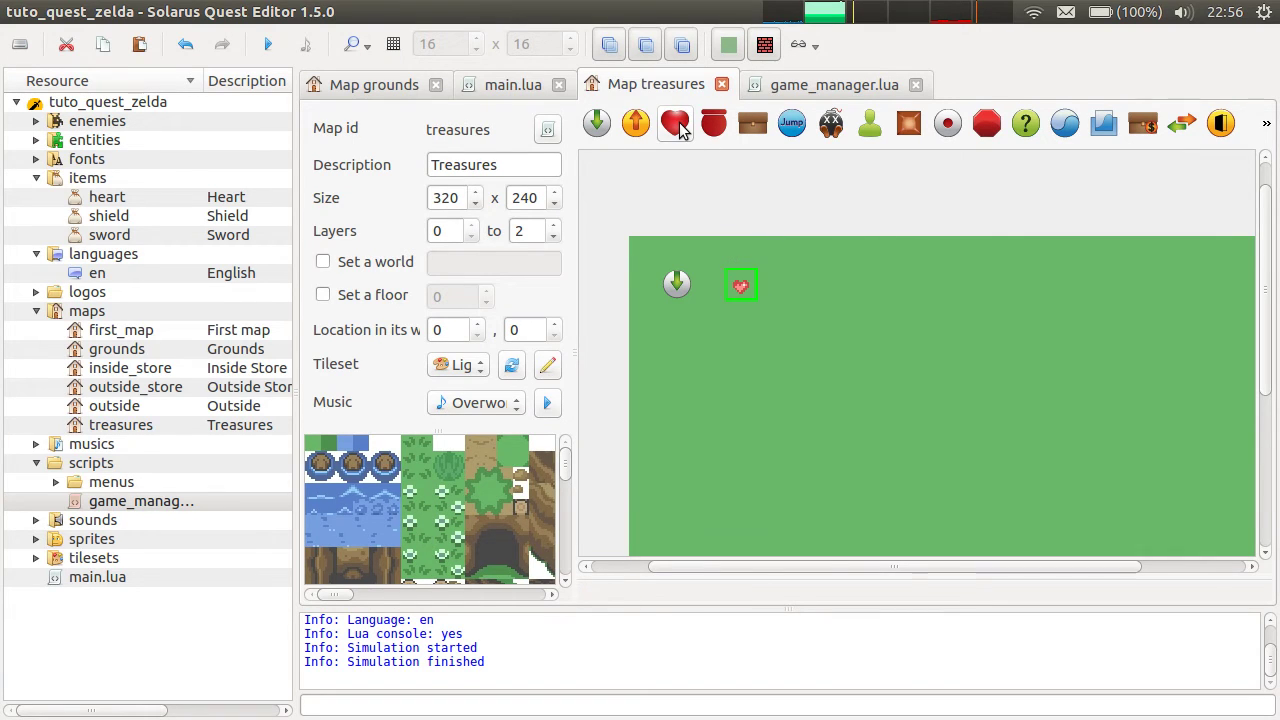
click(757, 221)
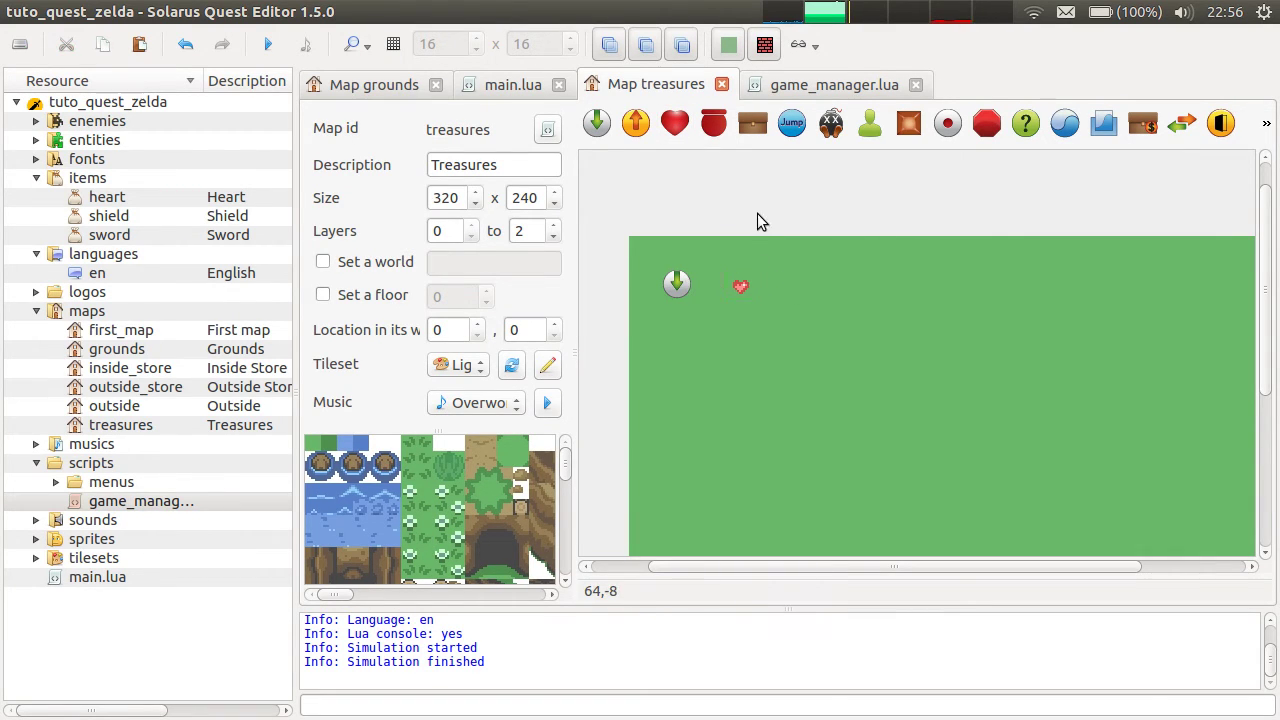
click(677, 283)
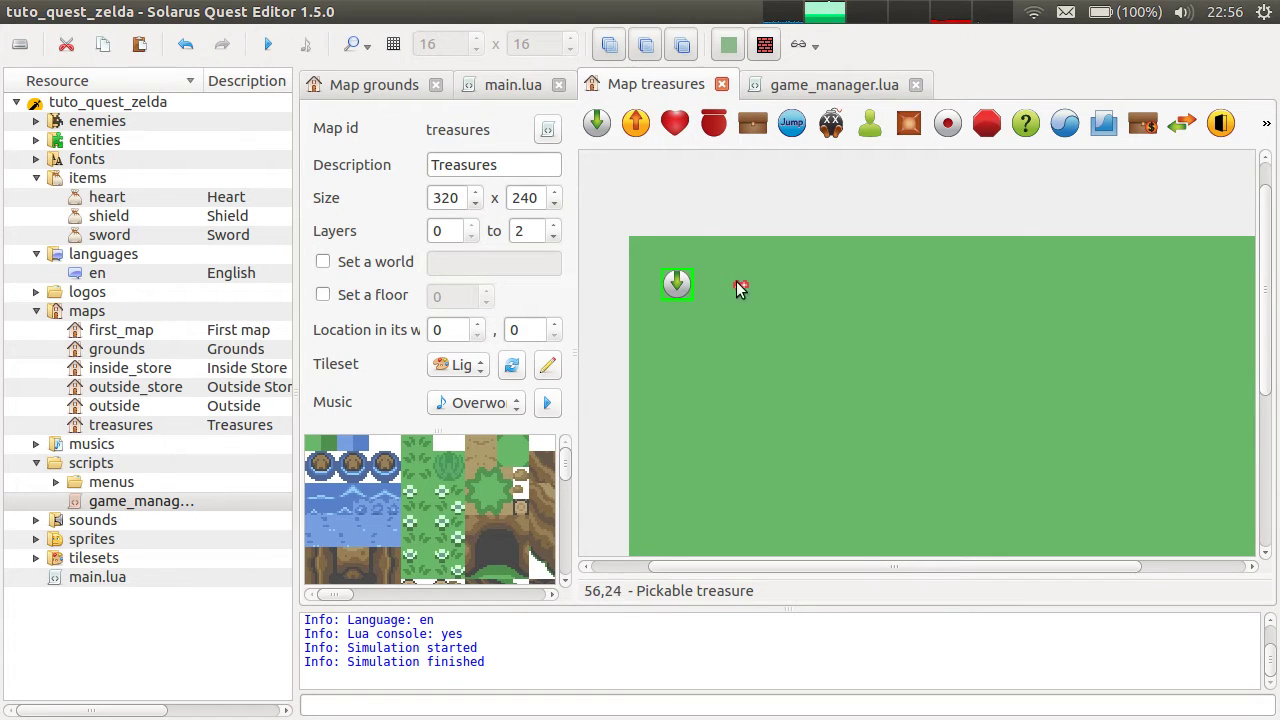
click(772, 209)
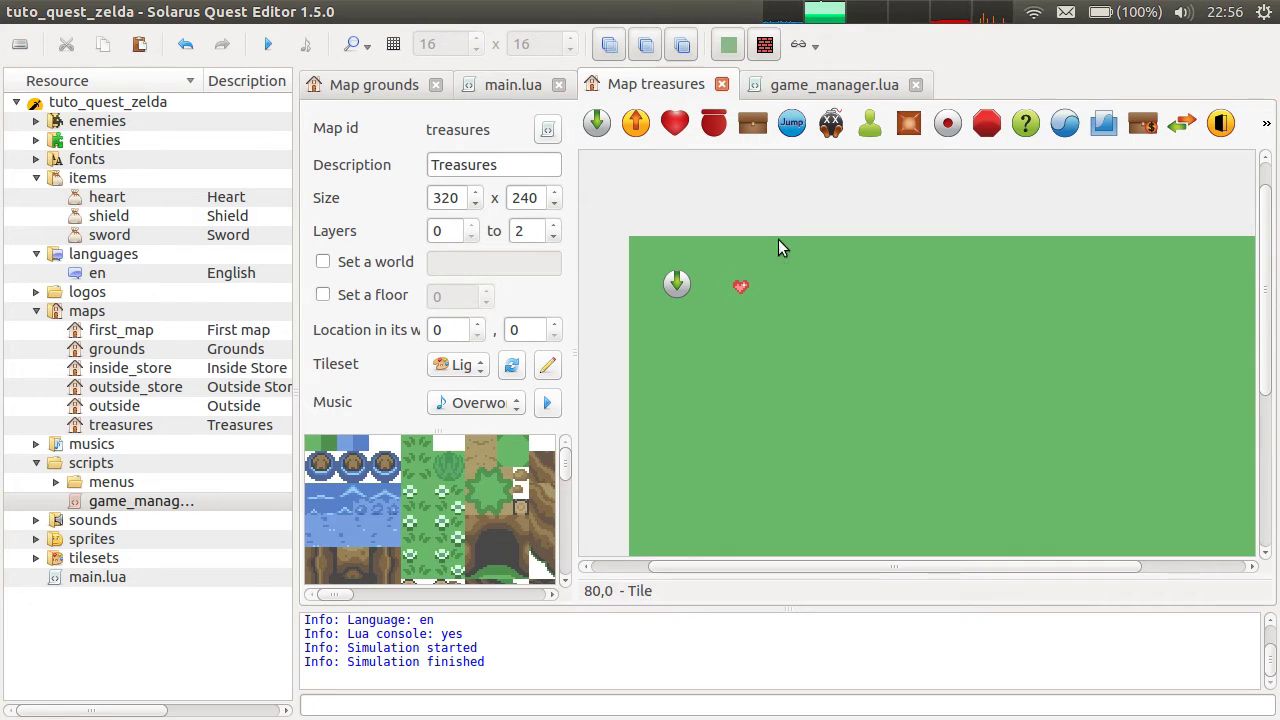
- Run the quest again, walk the hero right toward the heart and close the game window
click(268, 44)
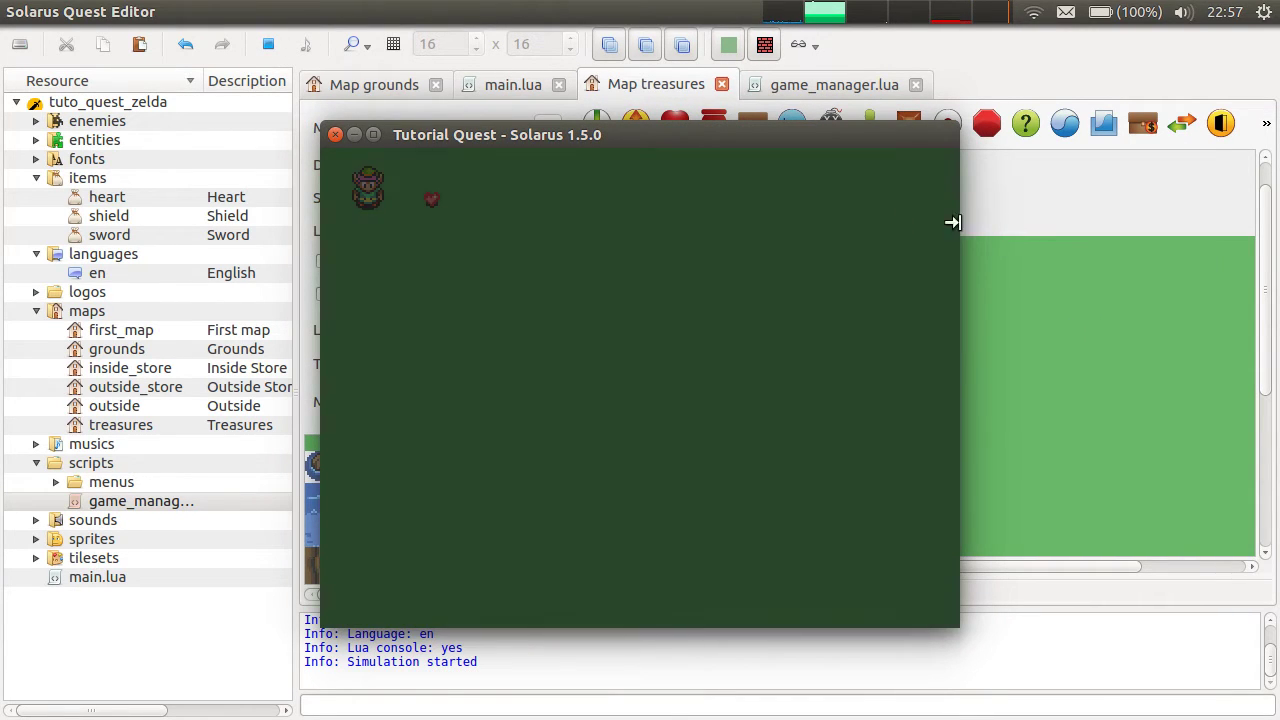
key(Right)
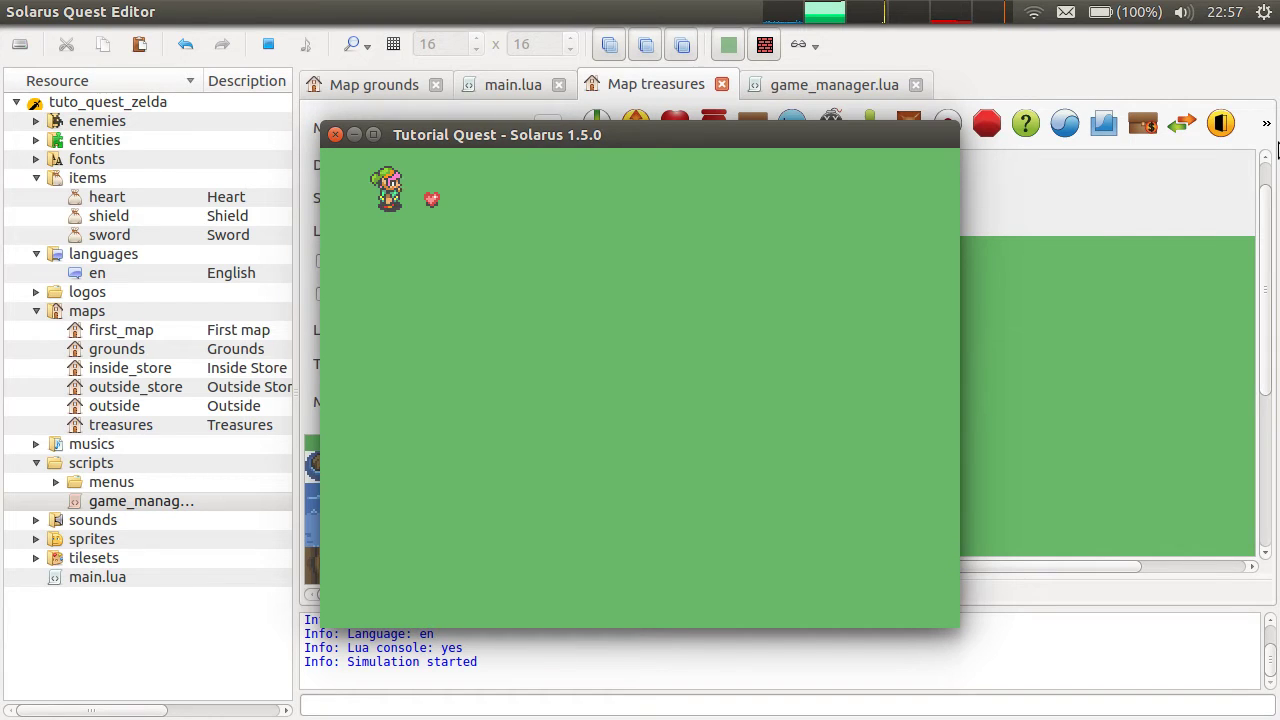
click(337, 135)
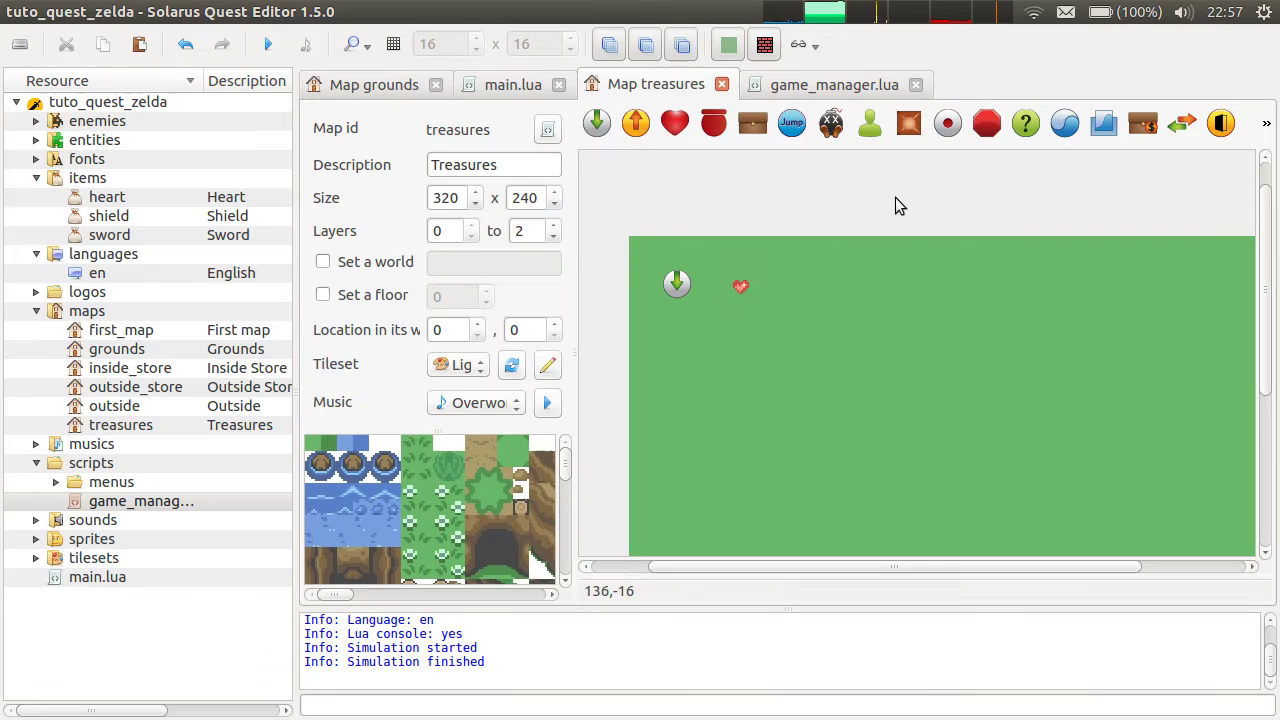
- Open the heart item's script and examine the on_obtaining function with its self:get_game():add_life(4) call
double_click(92, 201)
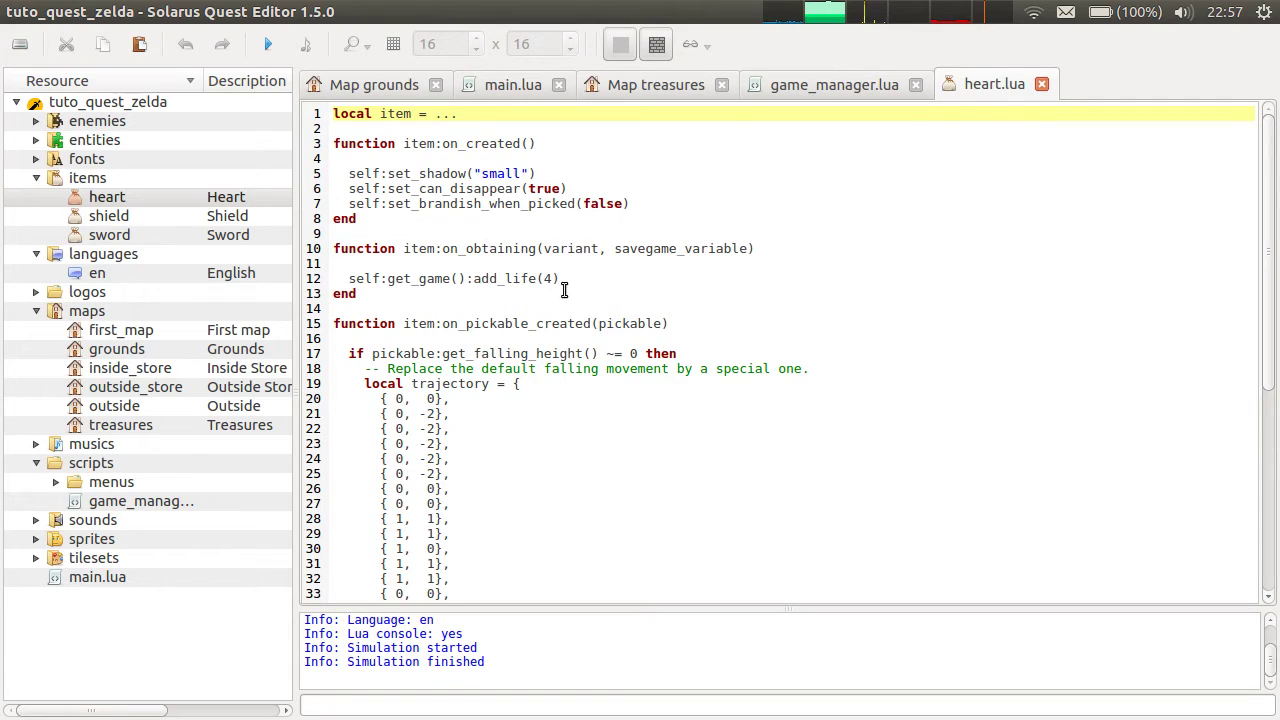
click(308, 283)
drag(308, 283, 666, 278)
drag(586, 278, 283, 278)
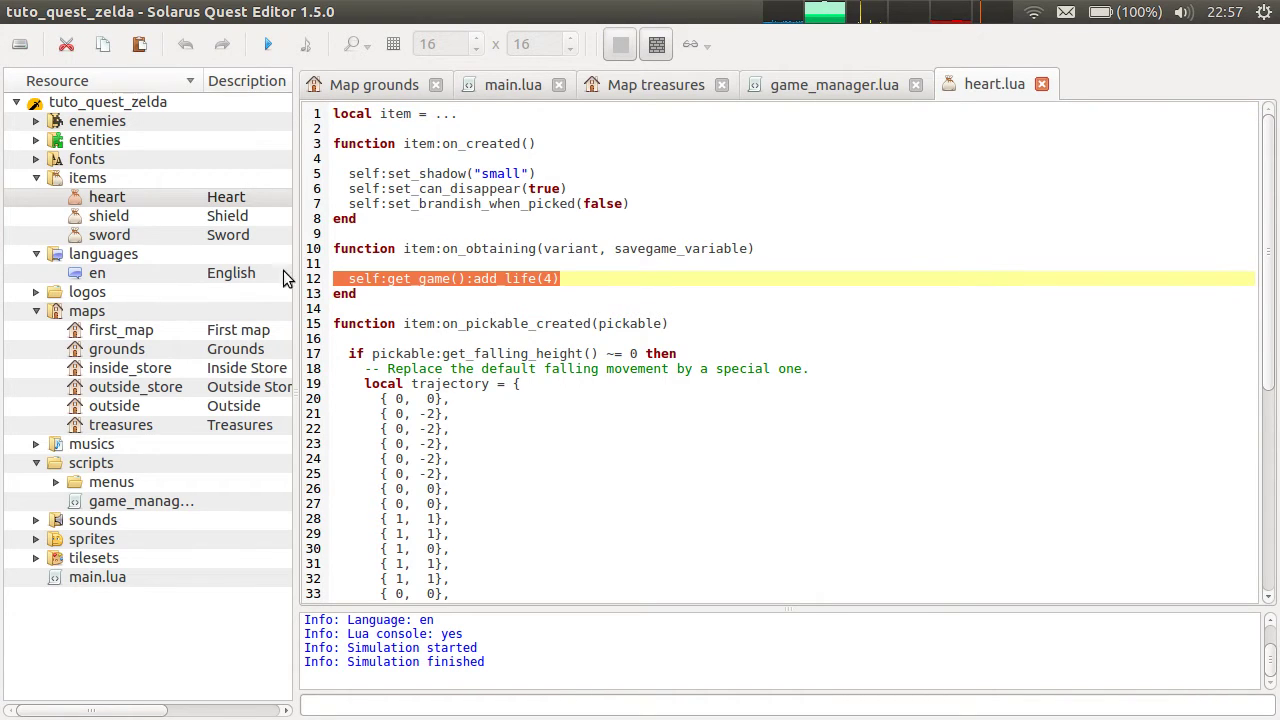
double_click(505, 279)
double_click(489, 248)
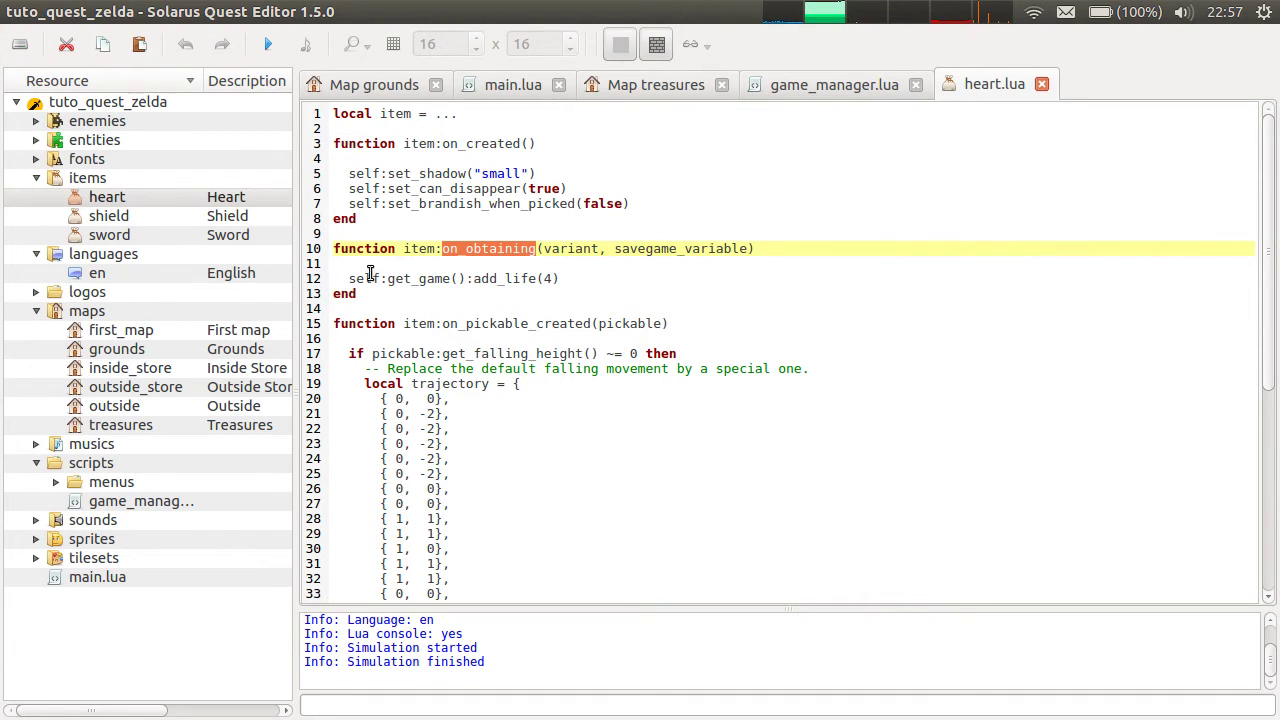
drag(350, 279, 465, 279)
key(Up)
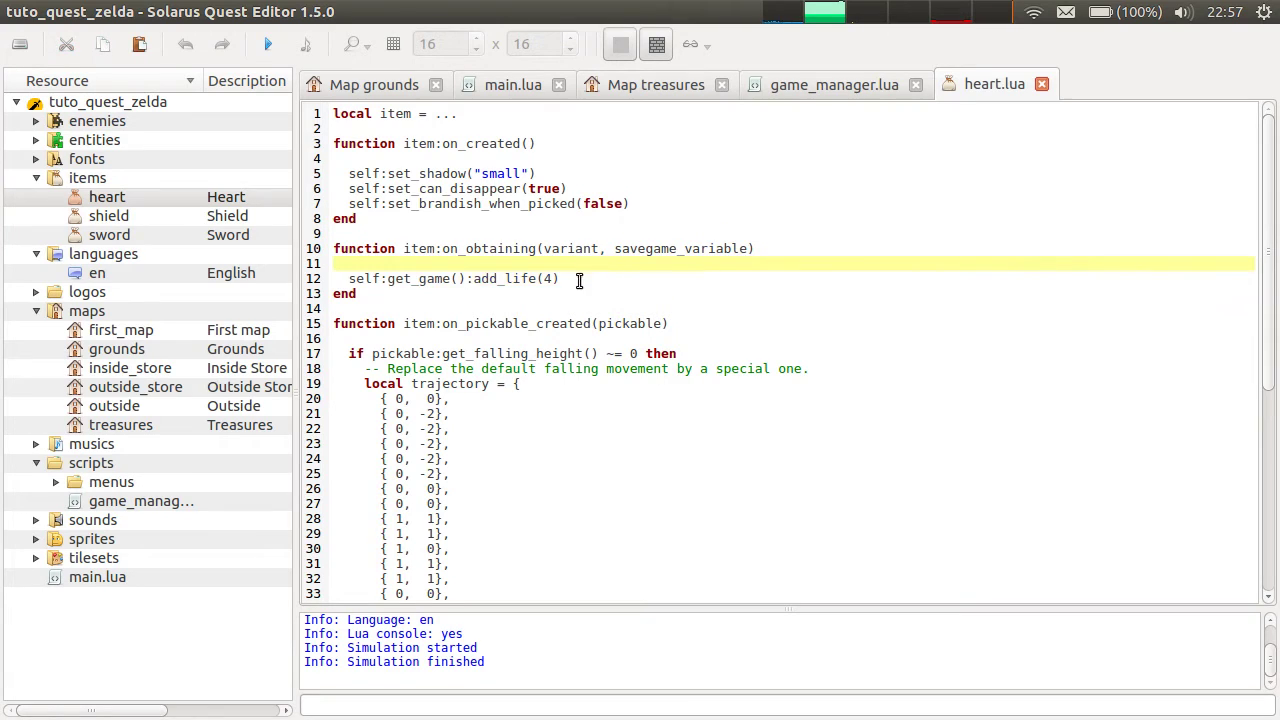
drag(579, 281, 337, 279)
drag(486, 279, 574, 279)
click(550, 279)
double_click(550, 279)
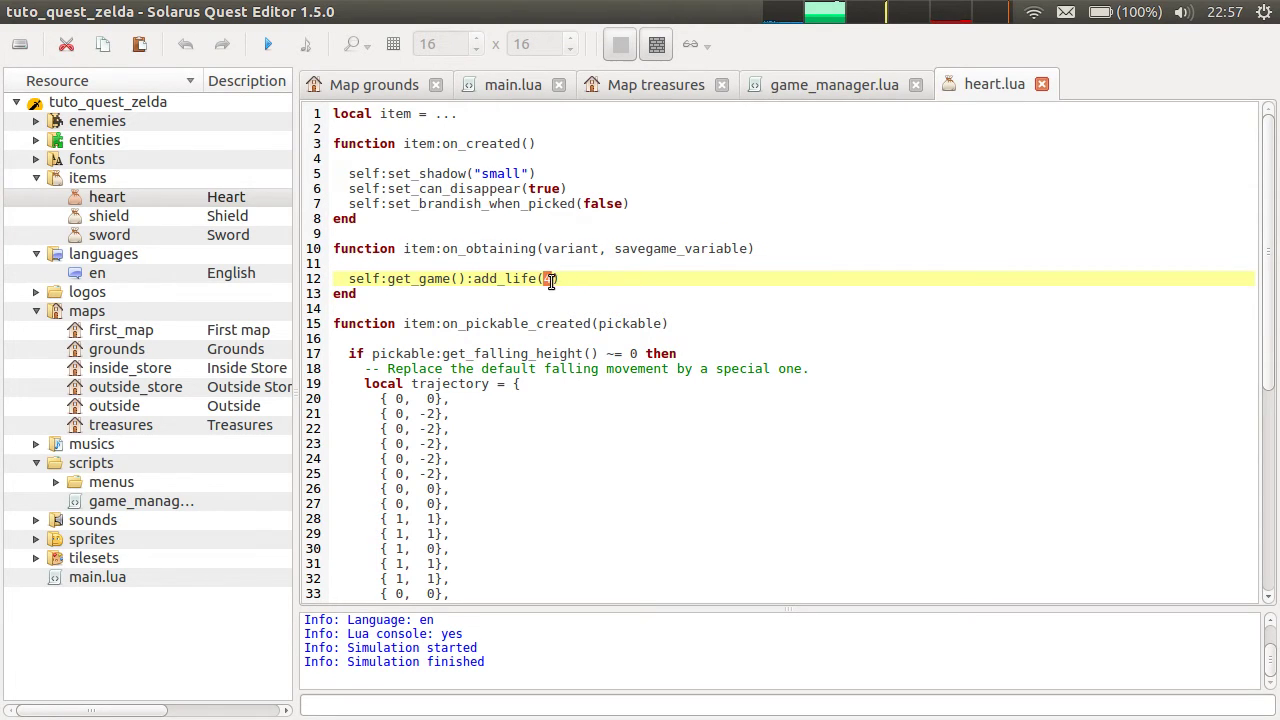
key(Down)
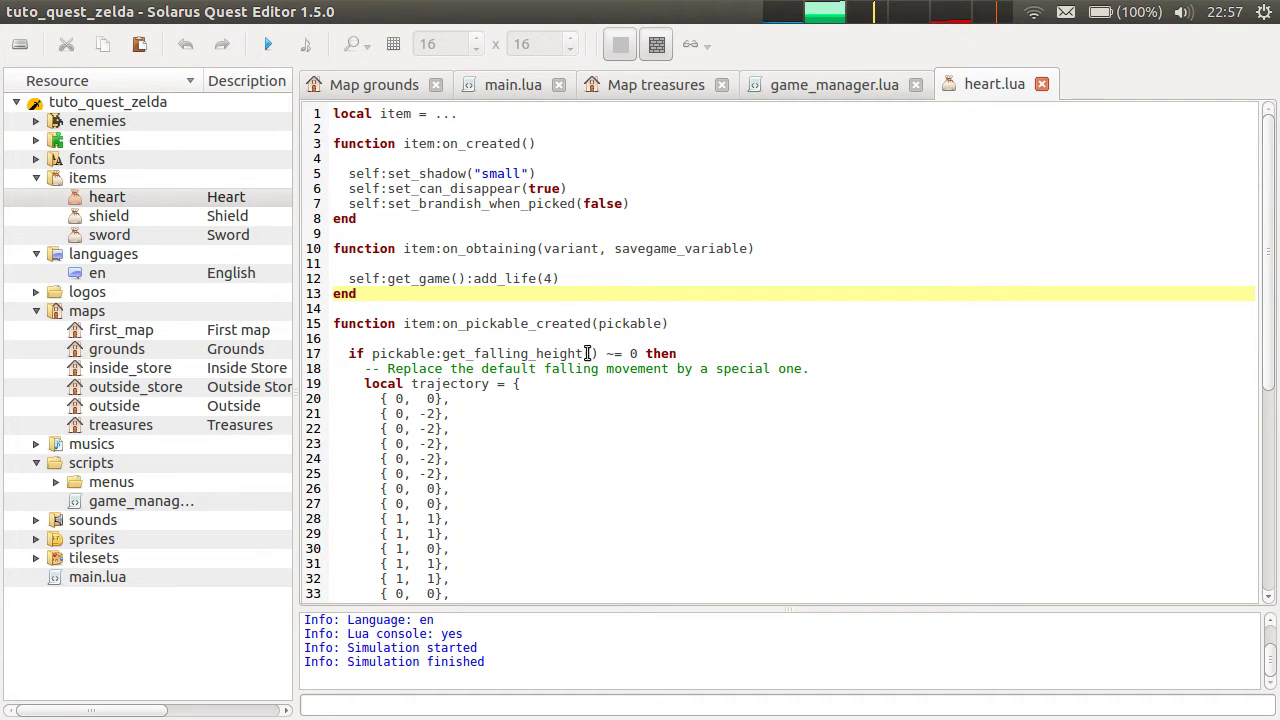
click(548, 278)
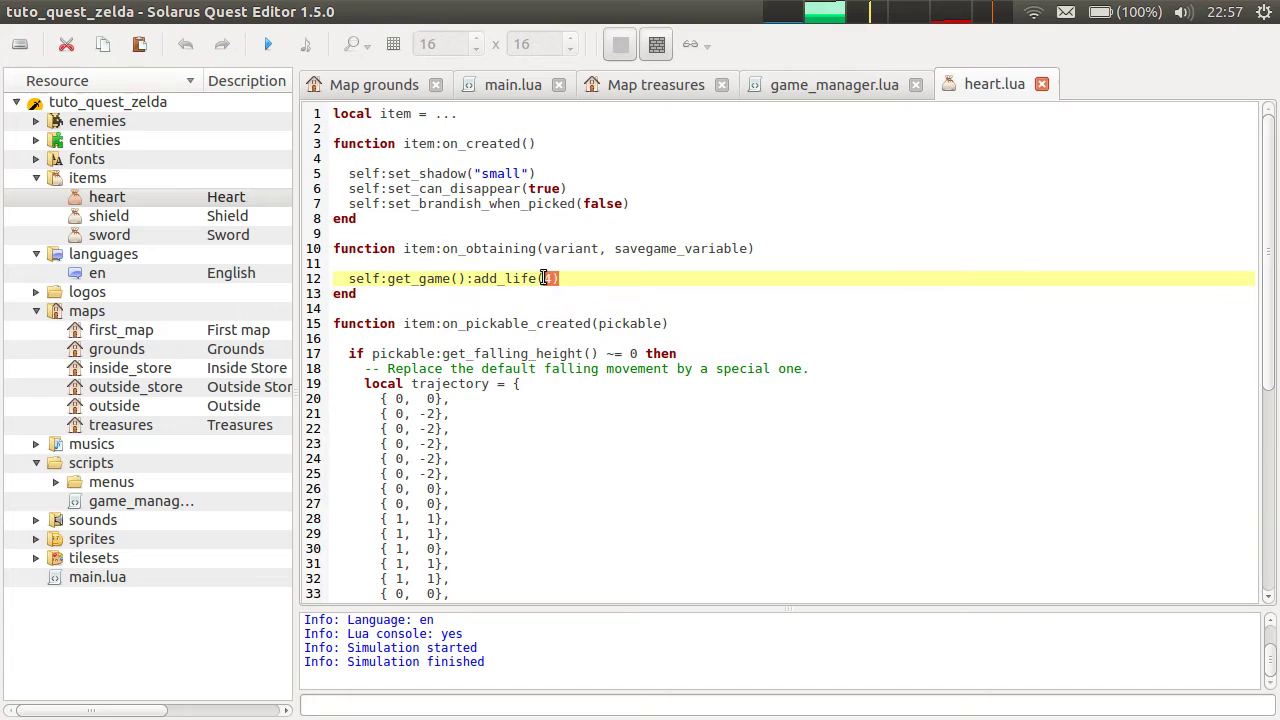
click(645, 263)
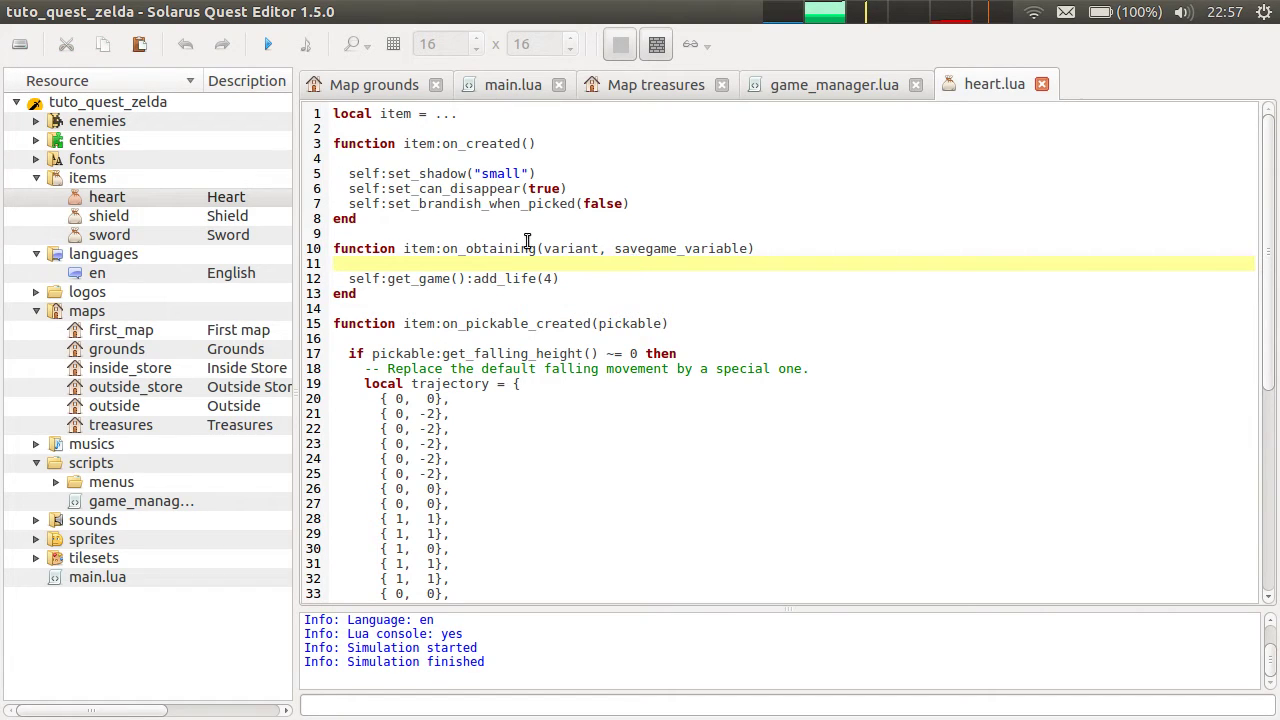
- Close the heart.lua and game_manager.lua scripts and select the heart pickable on the treasures map
click(1041, 84)
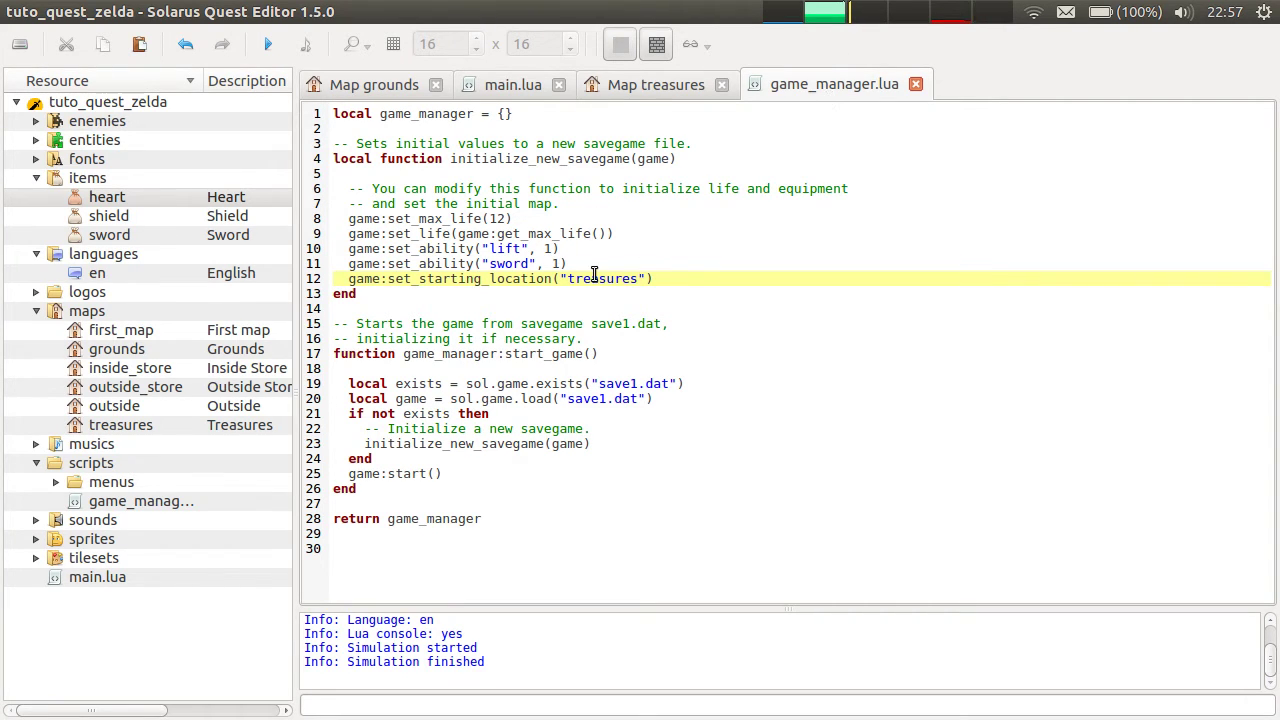
middle_click(808, 88)
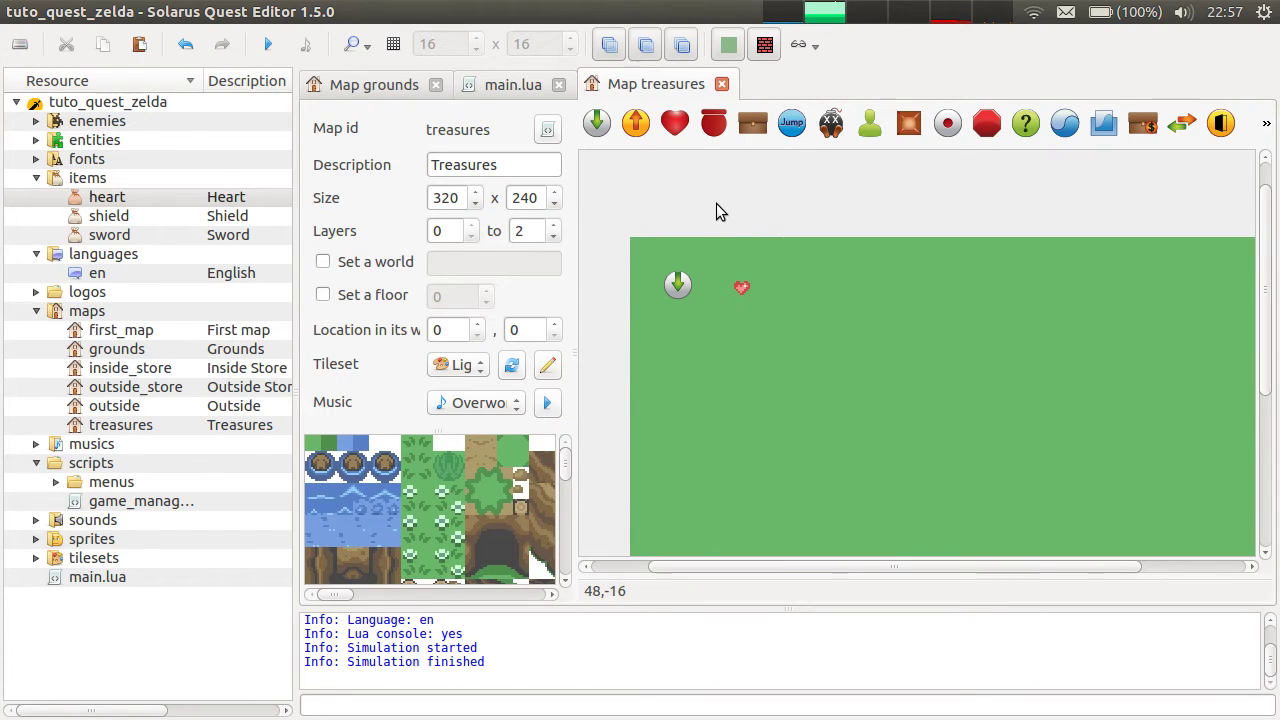
click(726, 296)
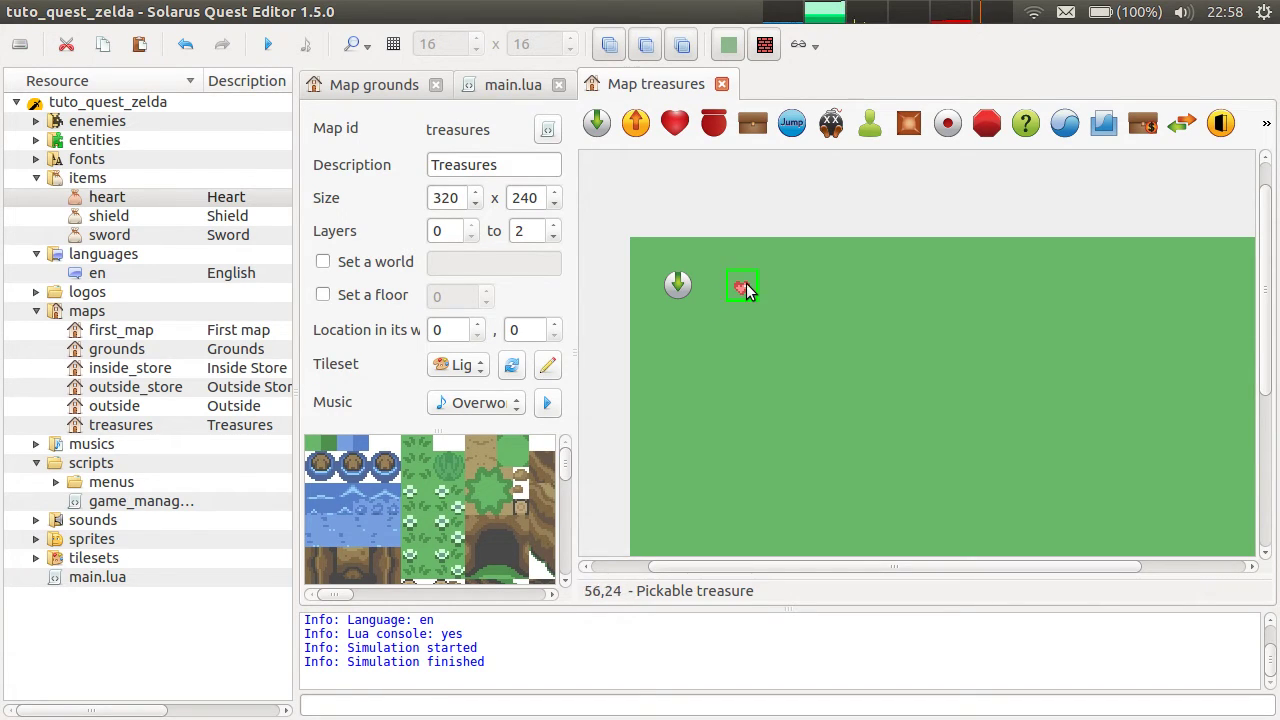
- Open the items sprite from the entities folder of the quest's sprites
click(36, 539)
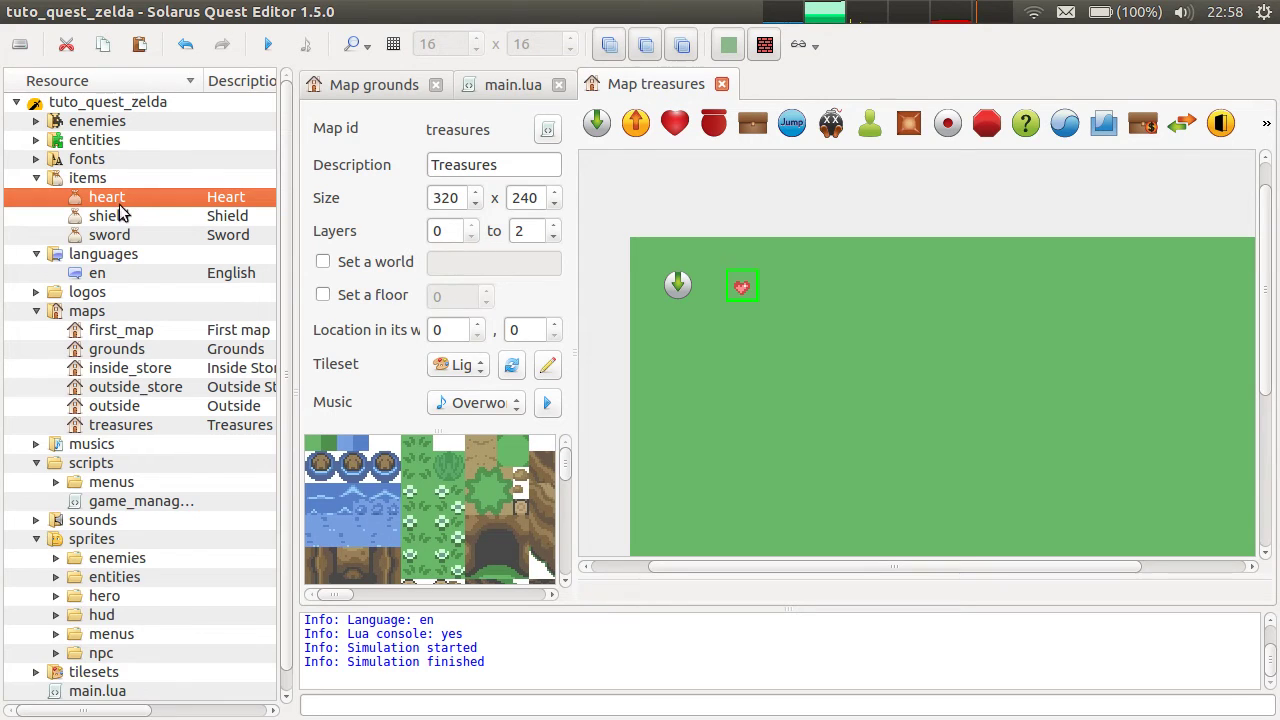
scroll(197, 259, down, 1)
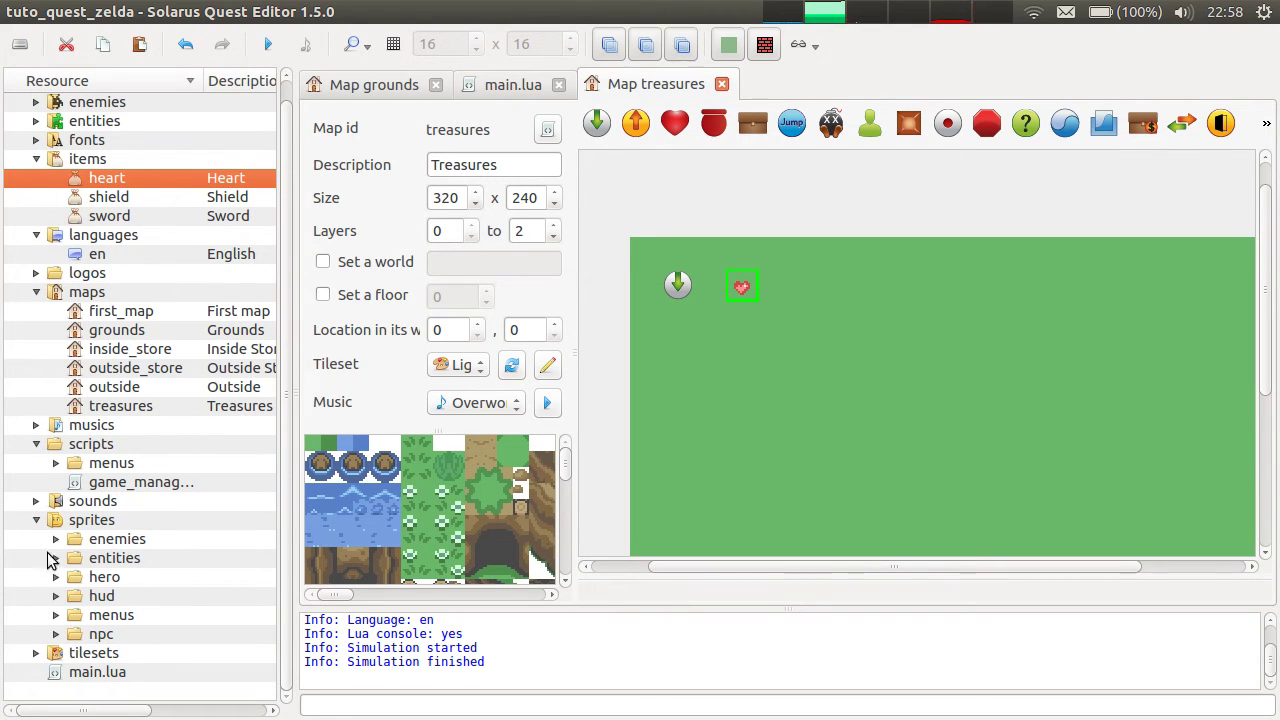
click(56, 558)
scroll(128, 177, down, 4)
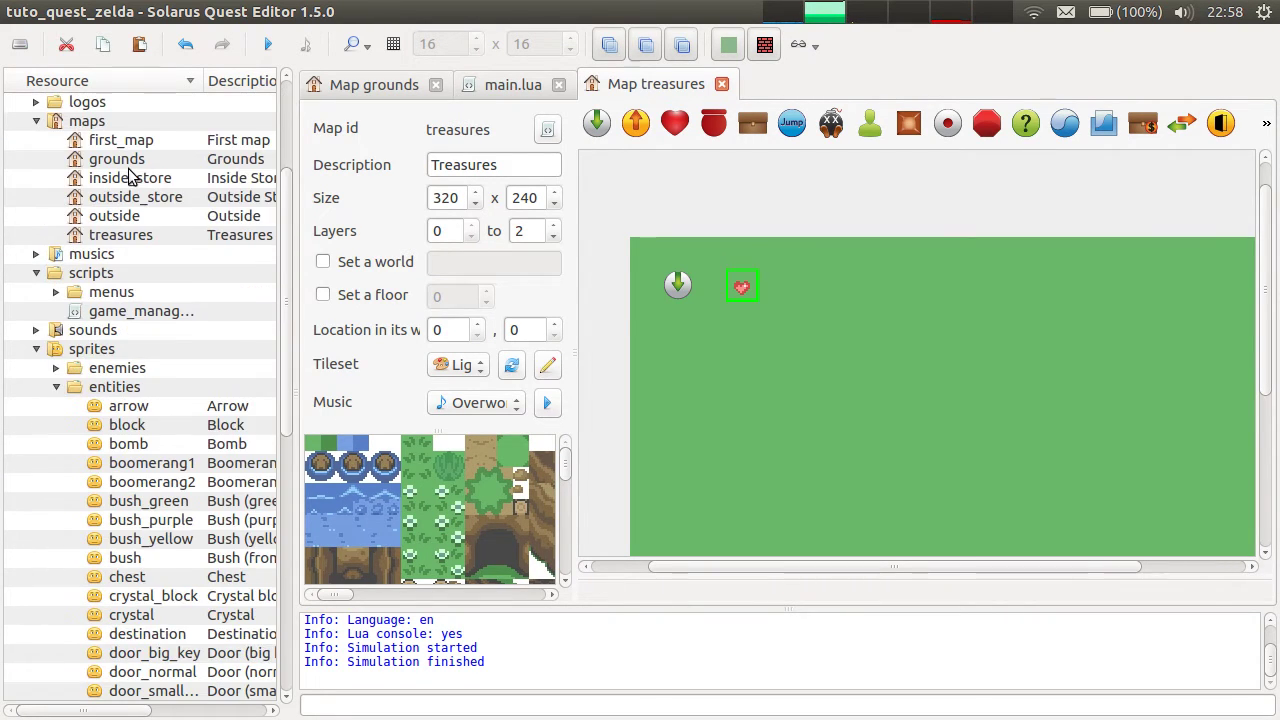
scroll(128, 177, down, 3)
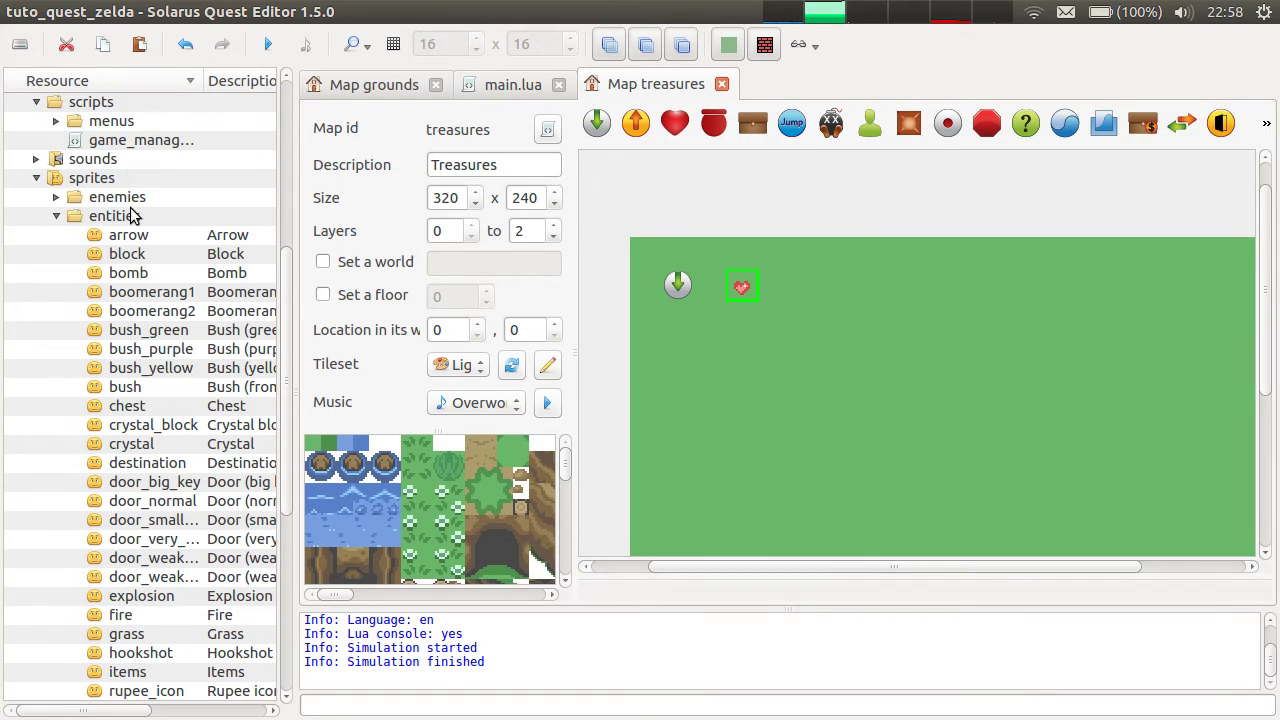
click(117, 162)
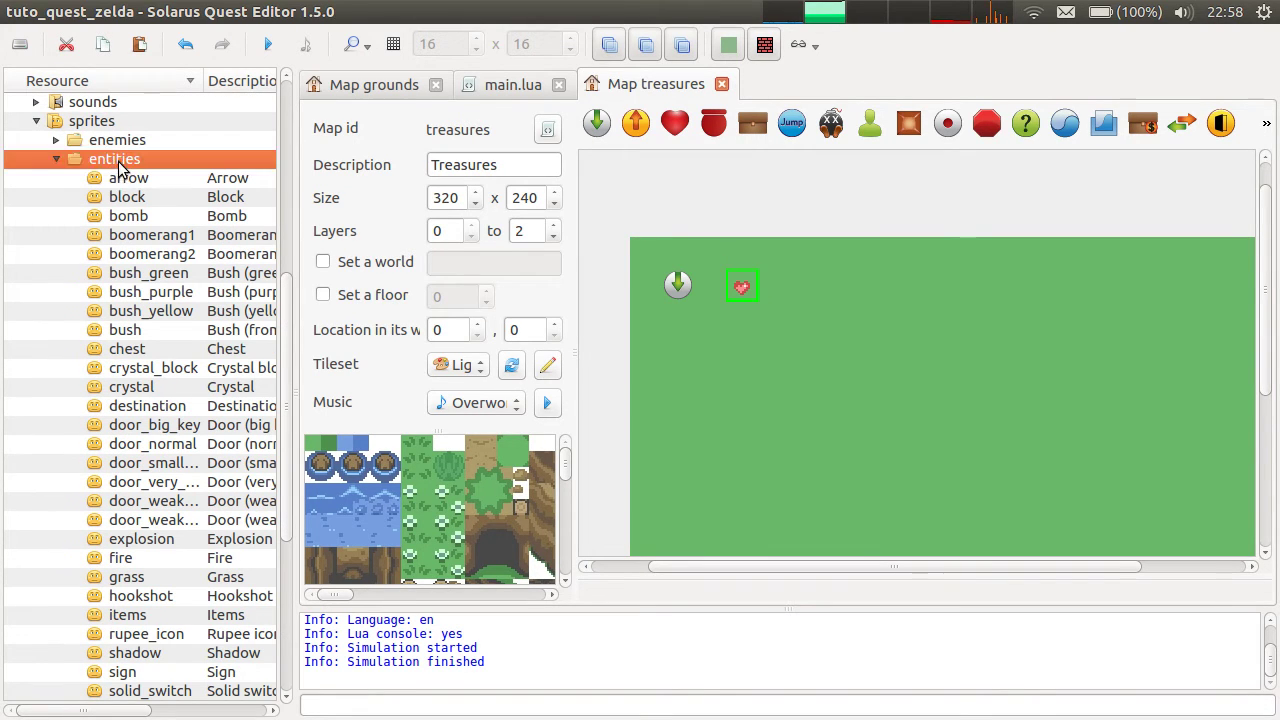
click(132, 617)
double_click(132, 617)
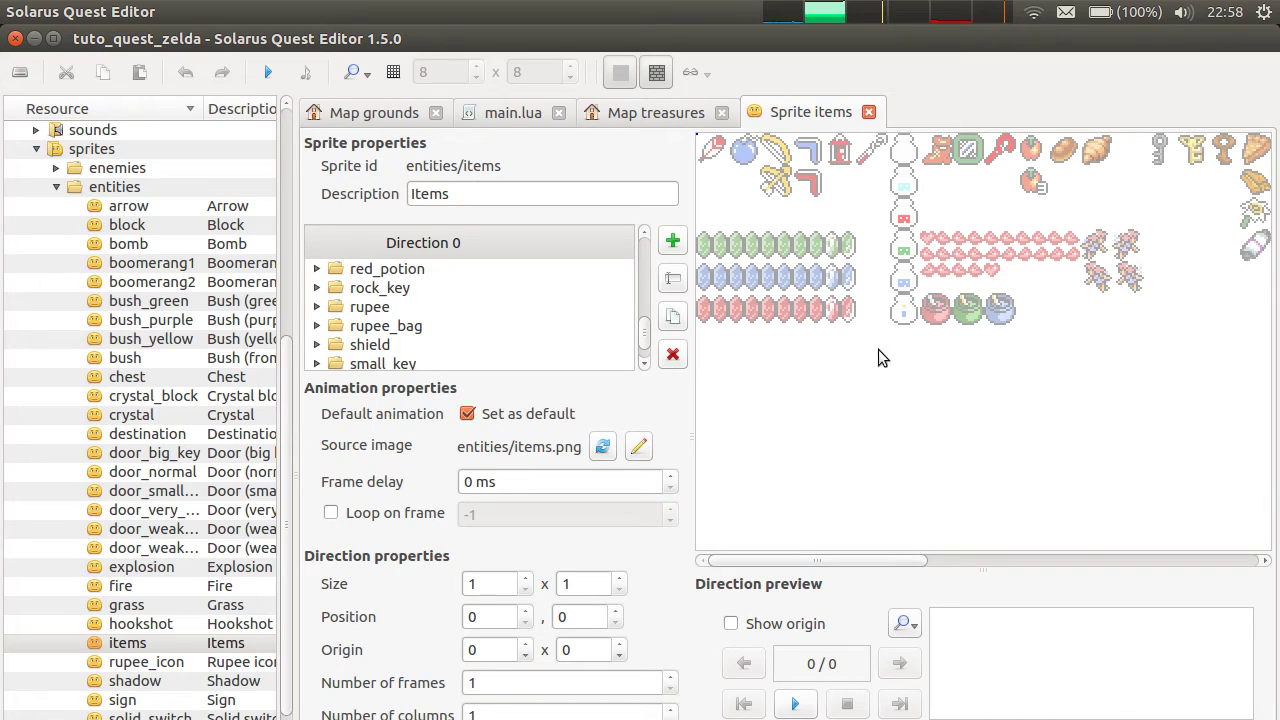
- Browse the items sprite's animation list and compare its animation names with the items in the quest tree
scroll(509, 320, up, 15)
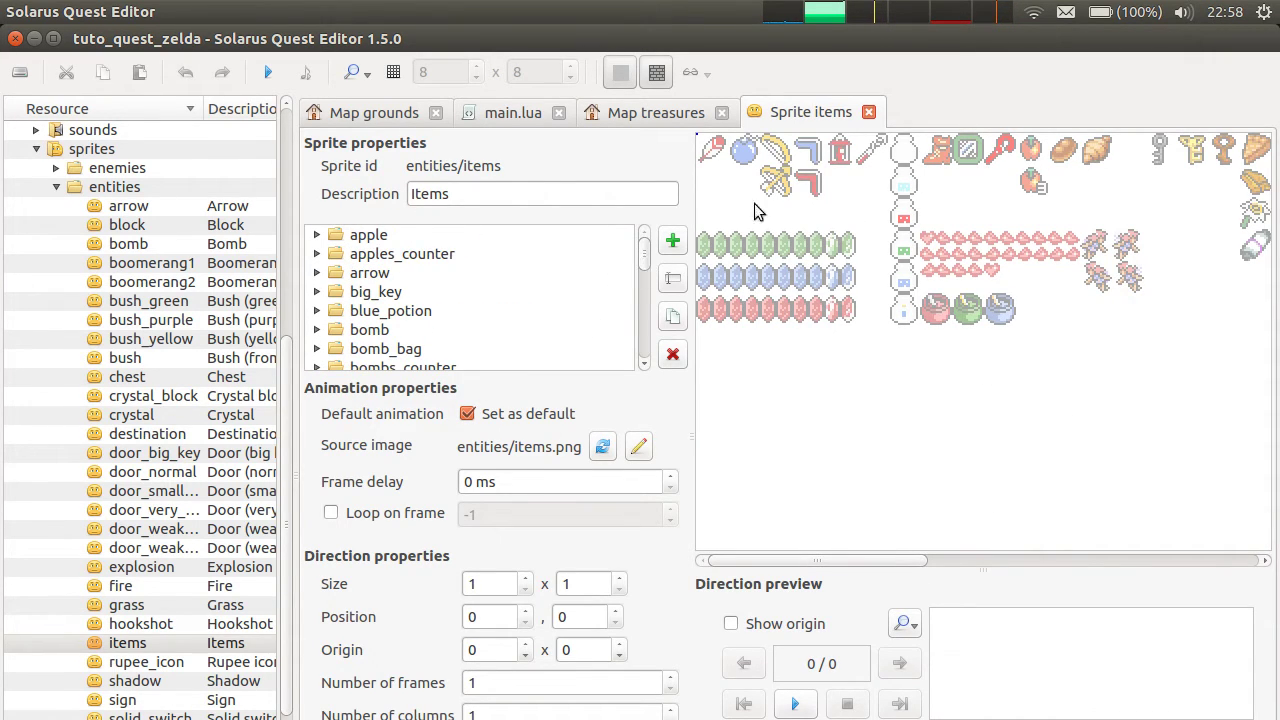
click(633, 120)
scroll(110, 240, up, 7)
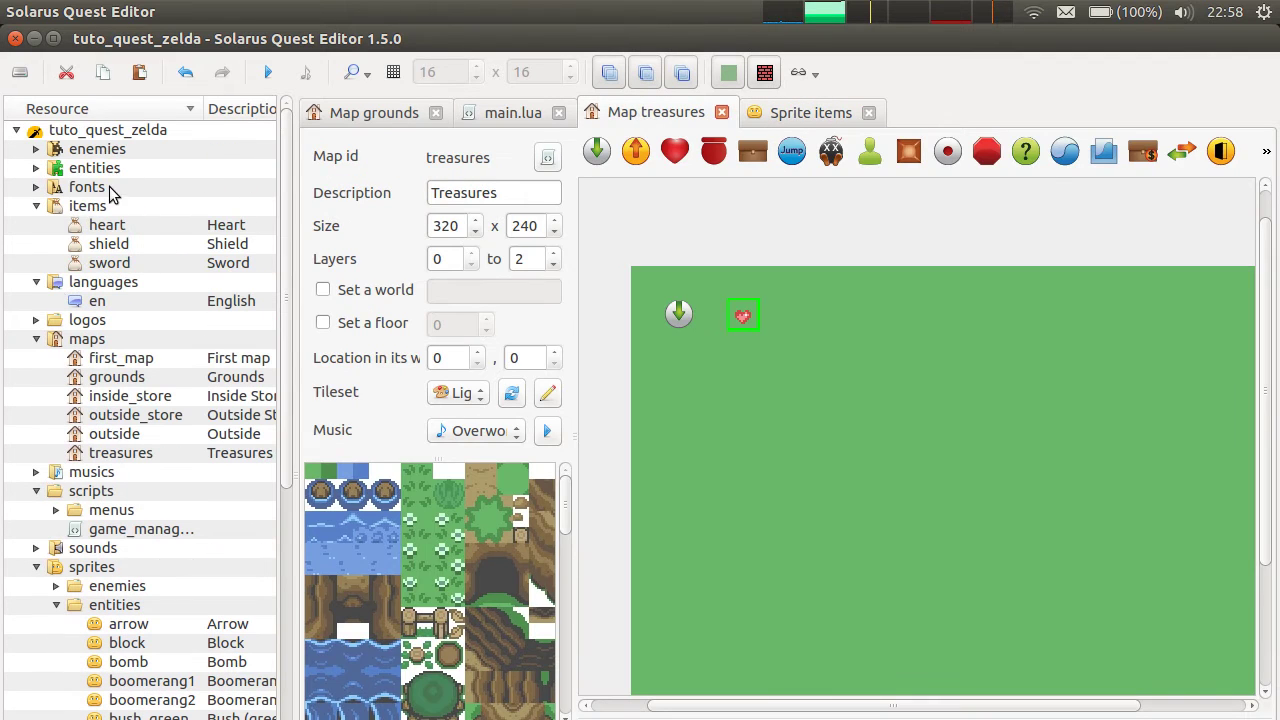
click(797, 118)
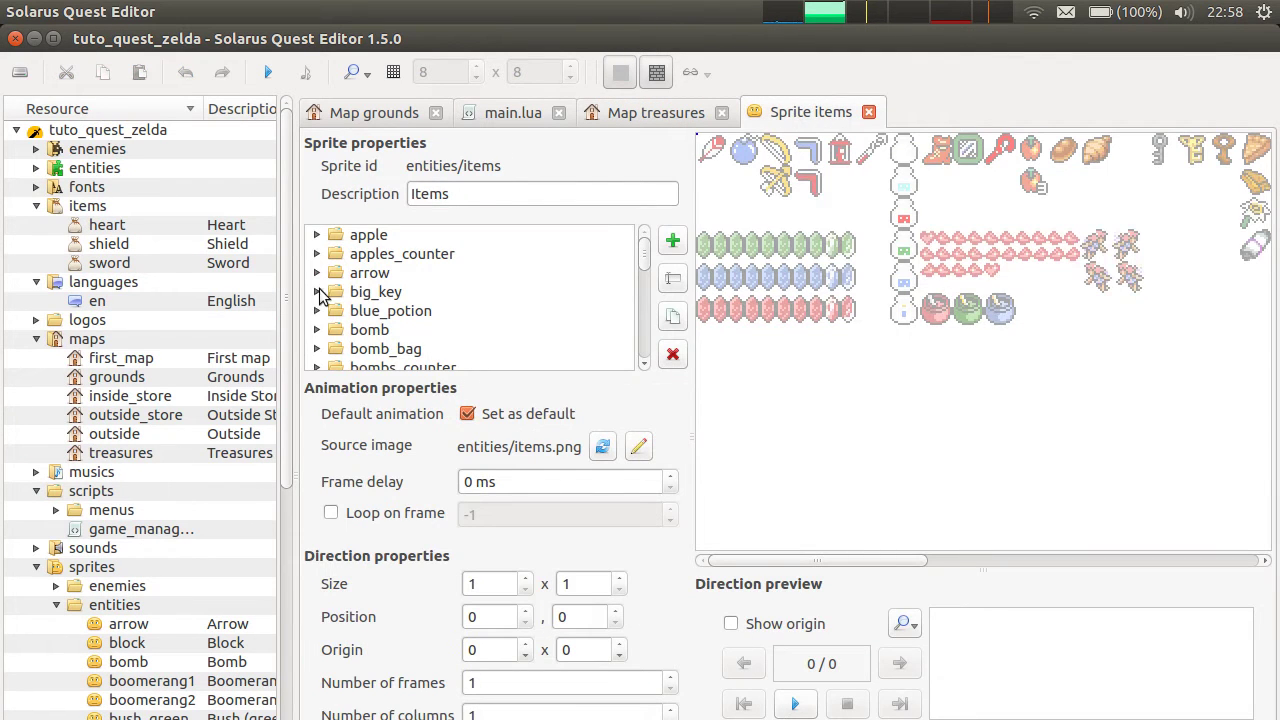
click(490, 310)
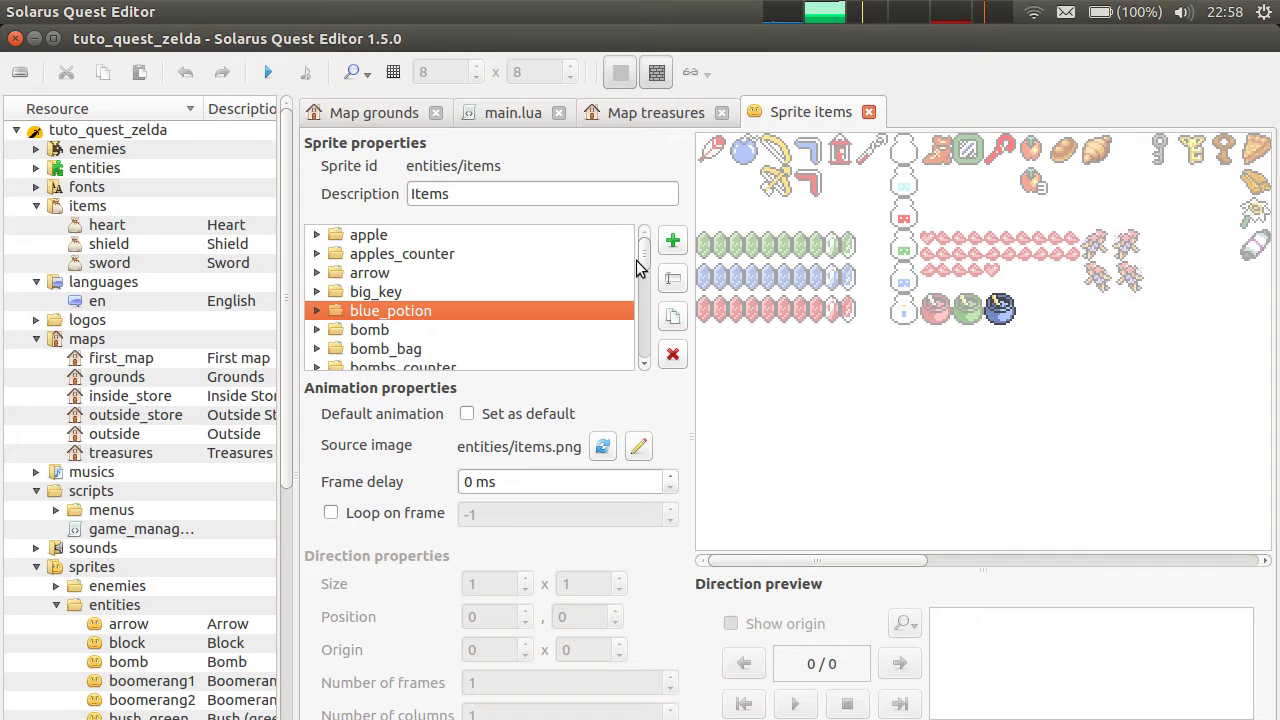
drag(640, 268, 531, 277)
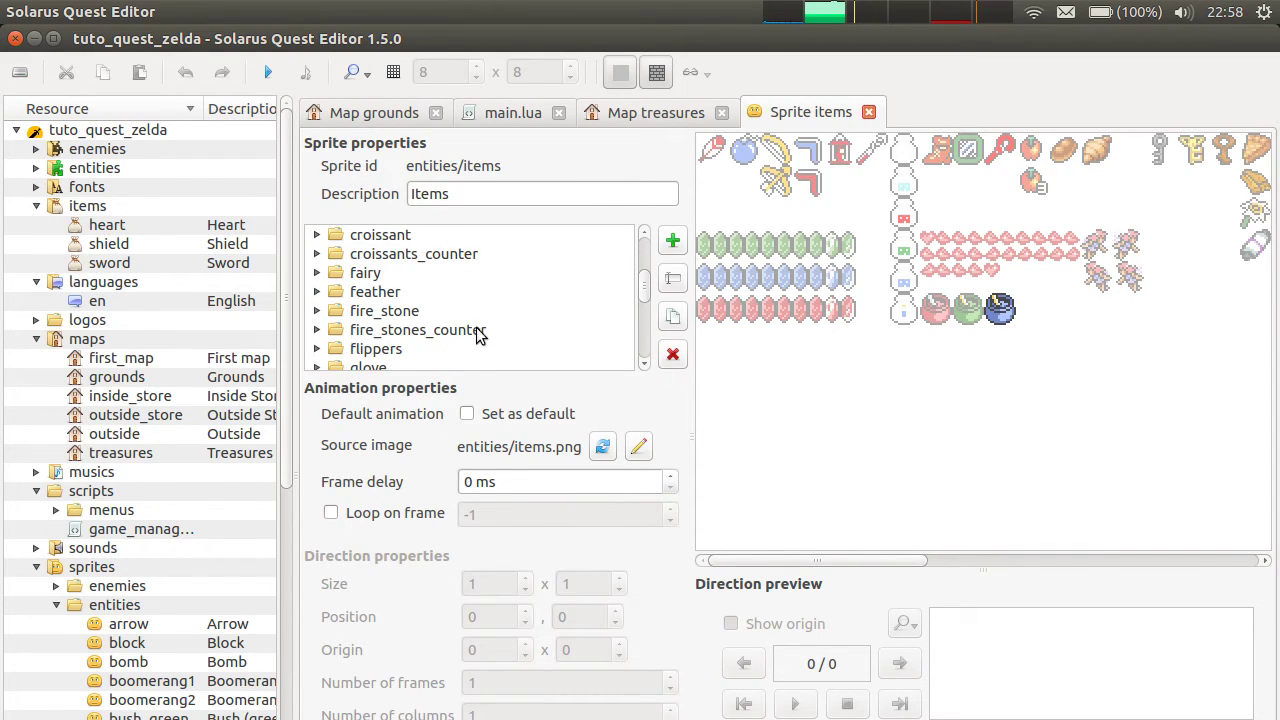
scroll(479, 275, down, 3)
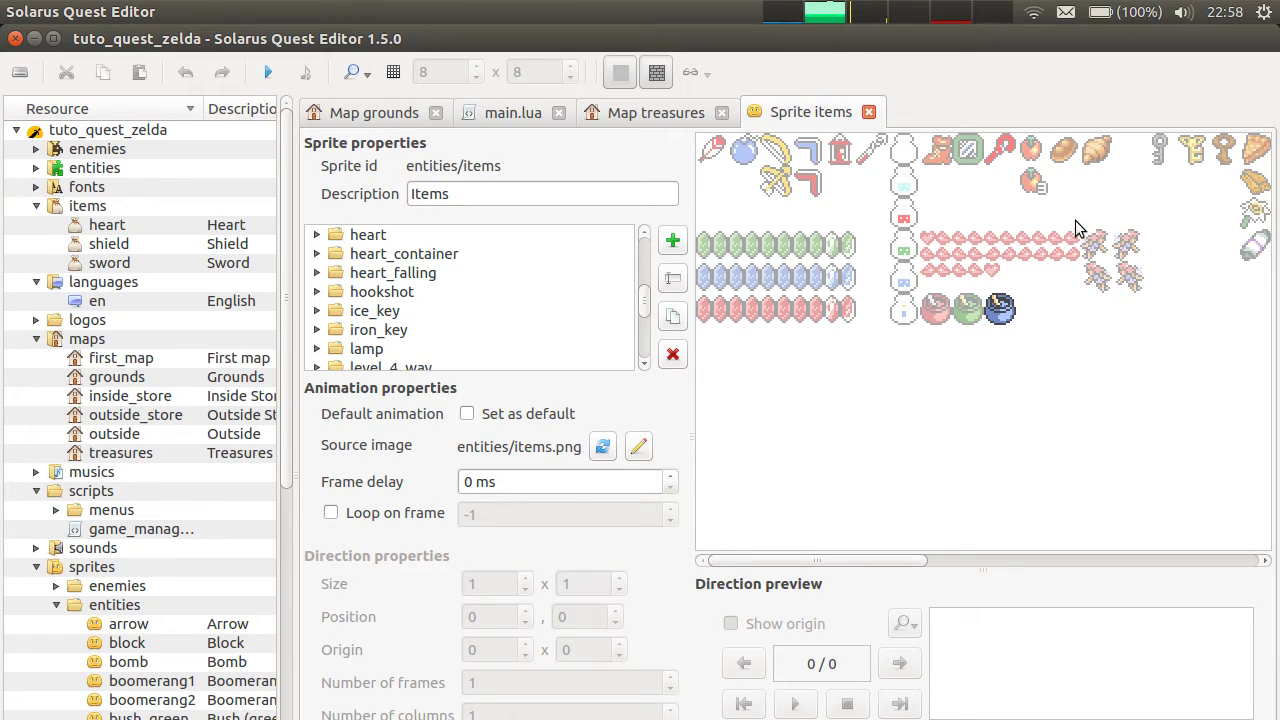
mouse_move(864, 569)
mouse_down()
mouse_move(880, 557)
mouse_move(840, 563)
mouse_move(846, 574)
mouse_up()
scroll(449, 296, up, 1)
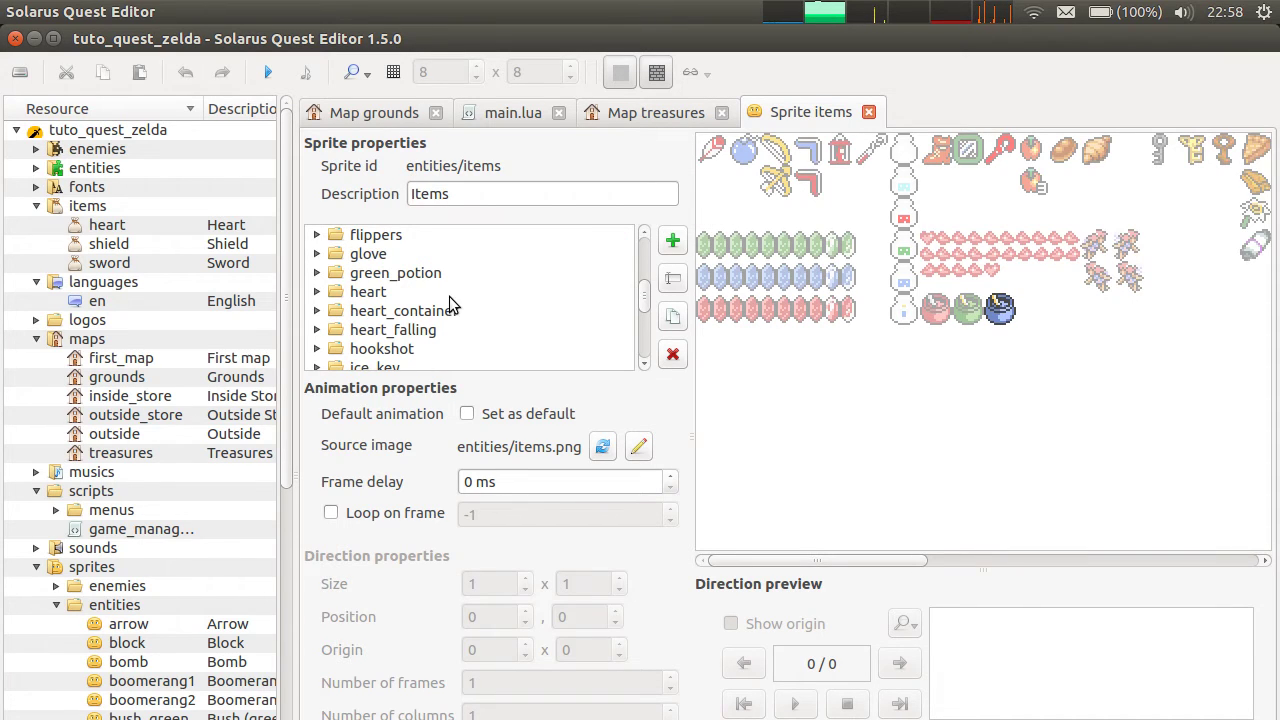
- Select the heart item in the quest tree and examine Direction 0 of the matching heart animation in the items sprite
click(108, 226)
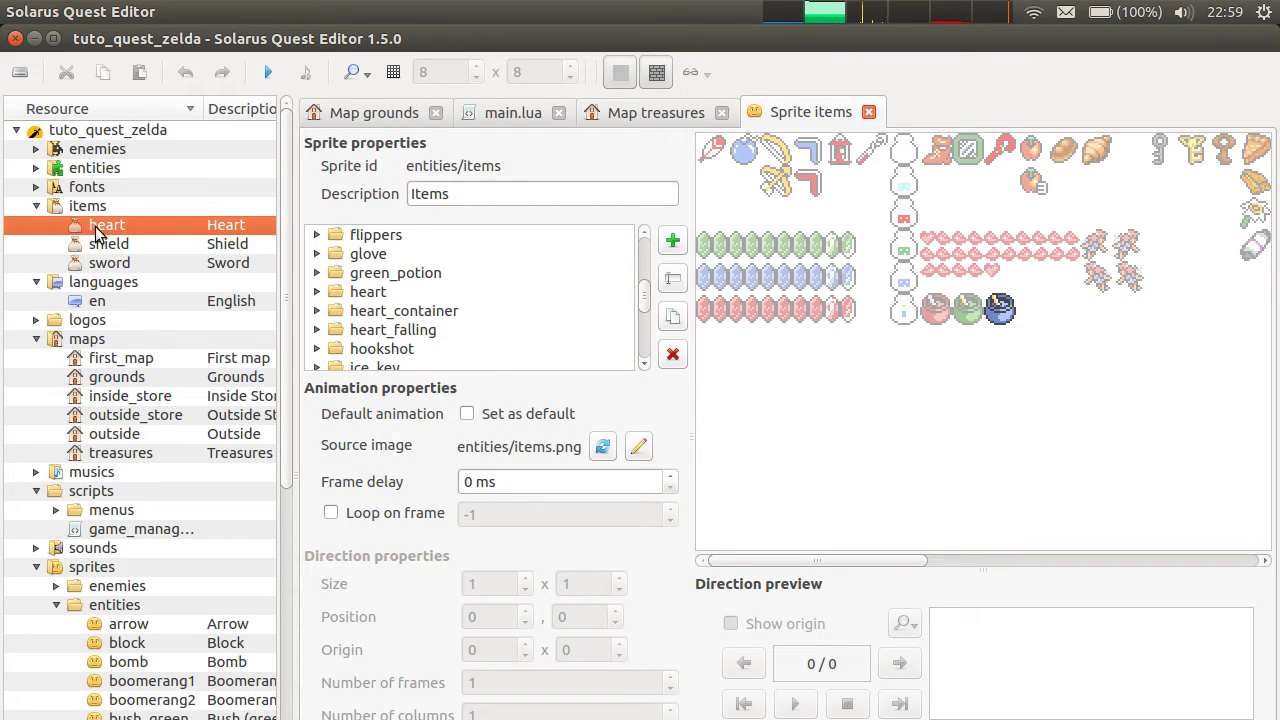
click(385, 292)
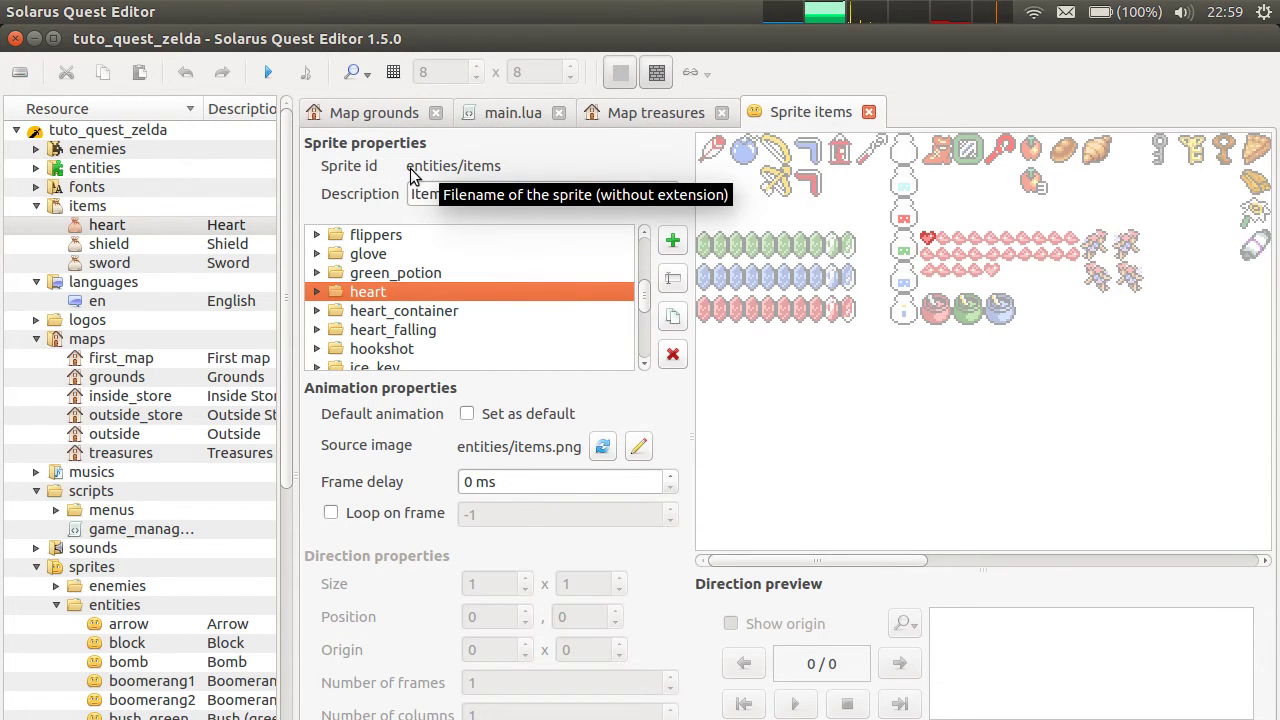
click(317, 291)
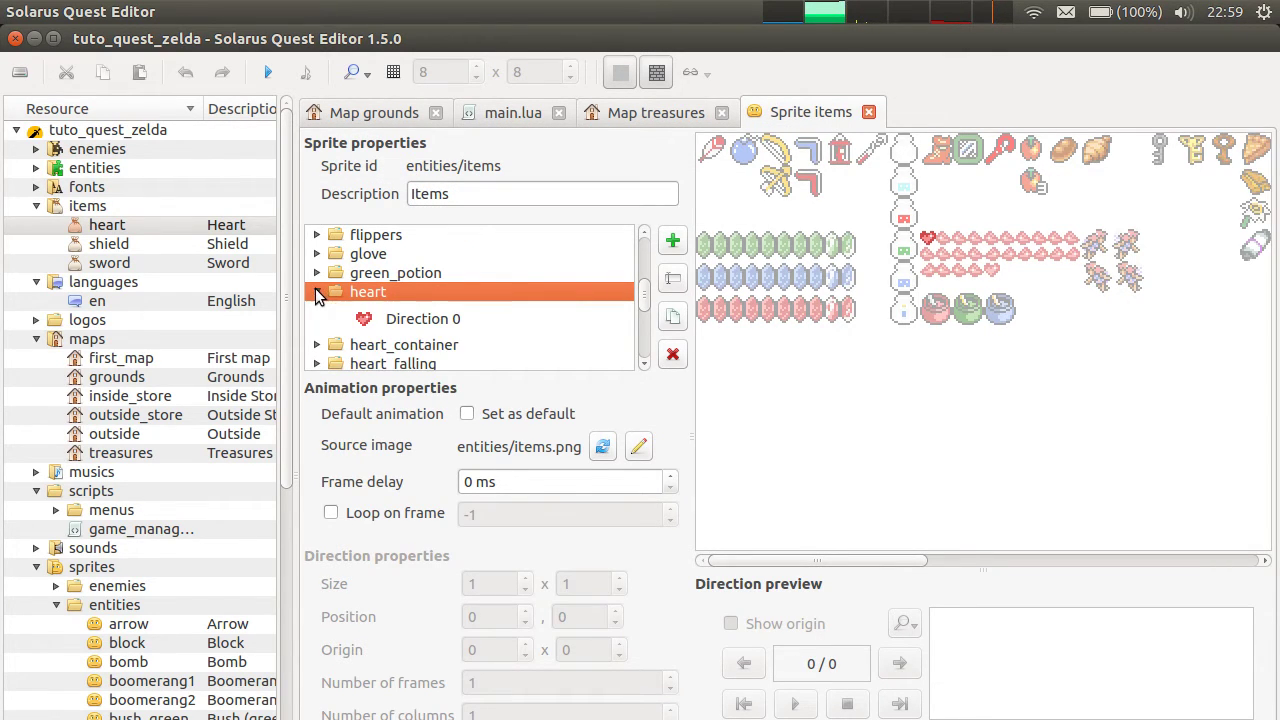
click(432, 318)
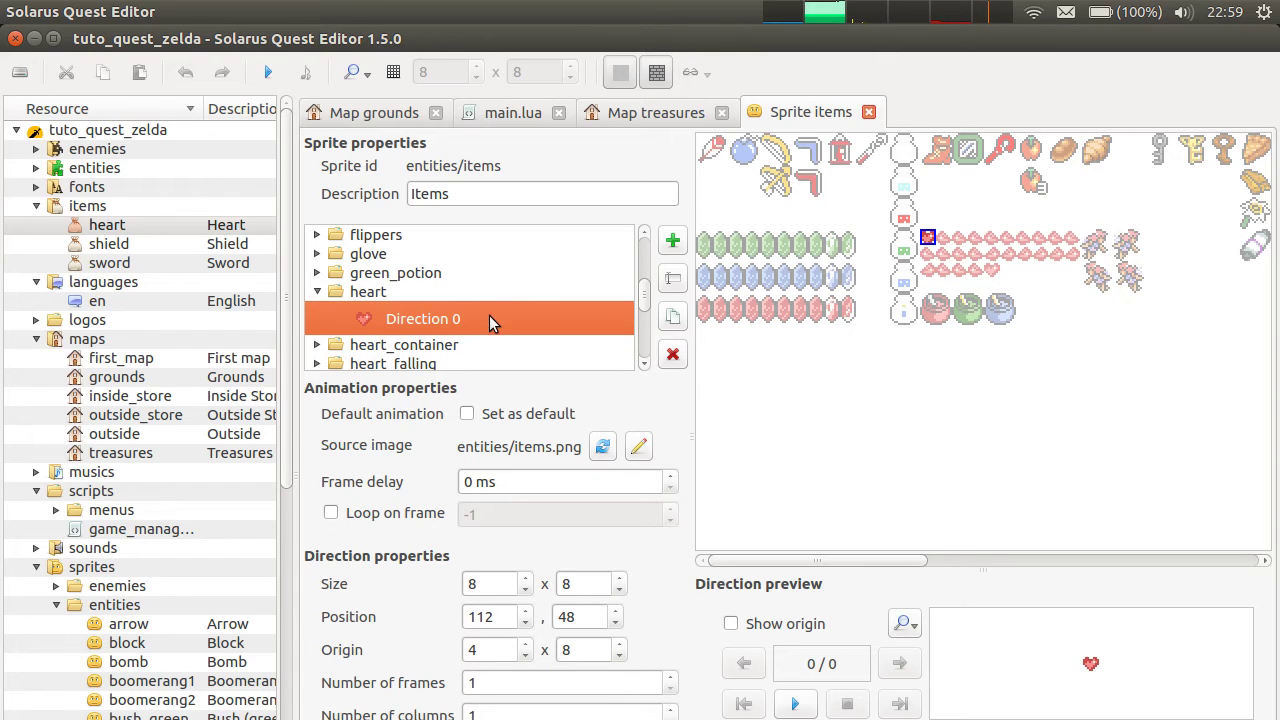
- Expand the shield animation in the items sprite and examine Directions 0, 1 and 2 for its variants
scroll(503, 322, down, 5)
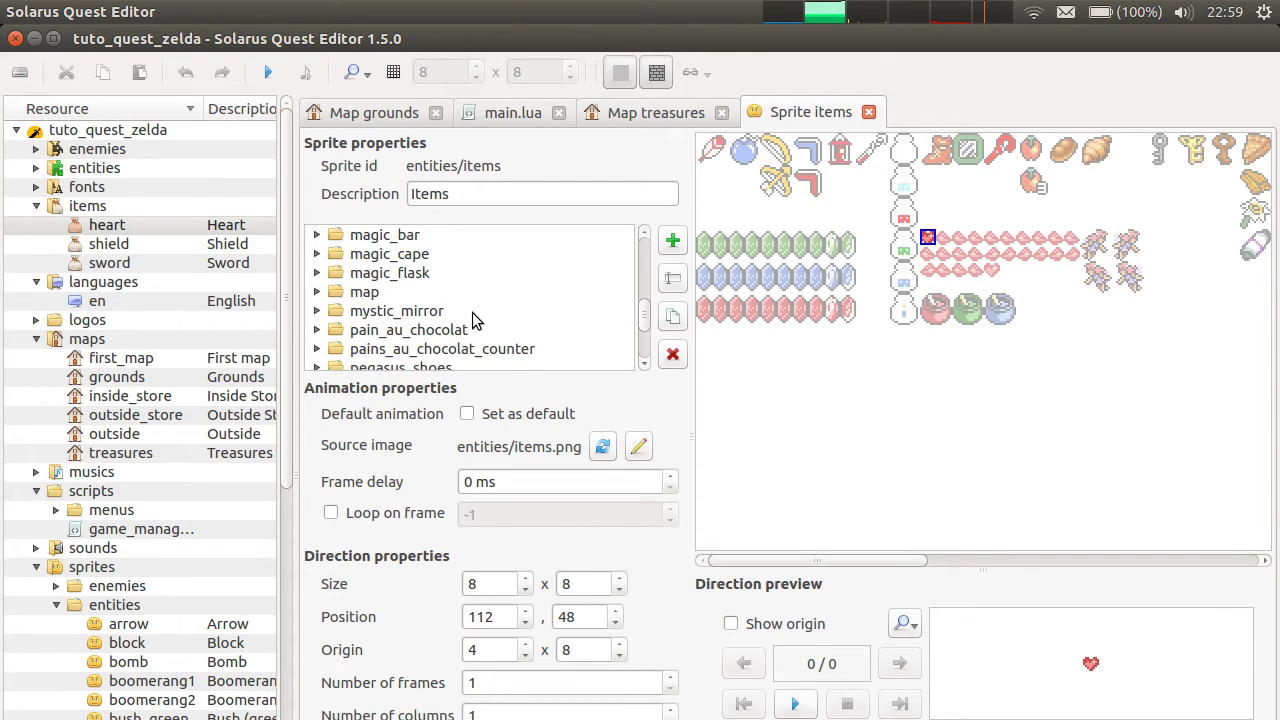
scroll(472, 318, down, 5)
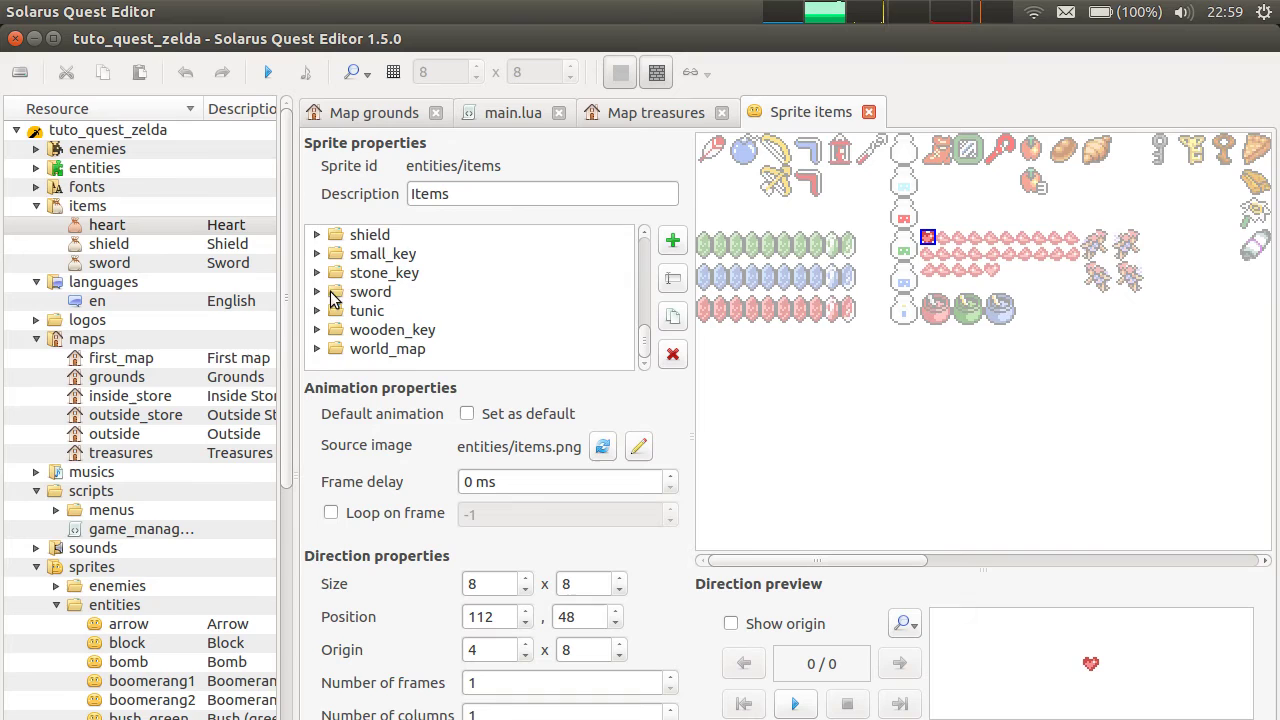
scroll(333, 300, up, 1)
click(317, 291)
scroll(572, 298, down, 1)
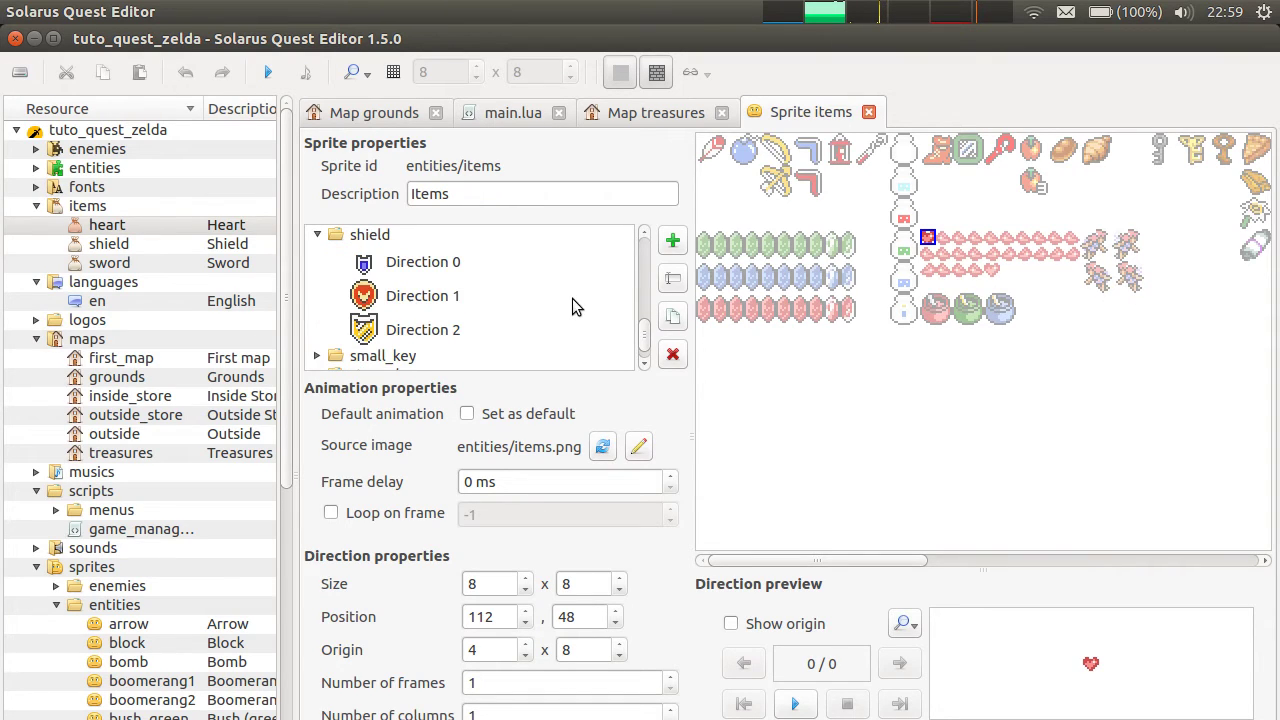
click(455, 262)
click(461, 300)
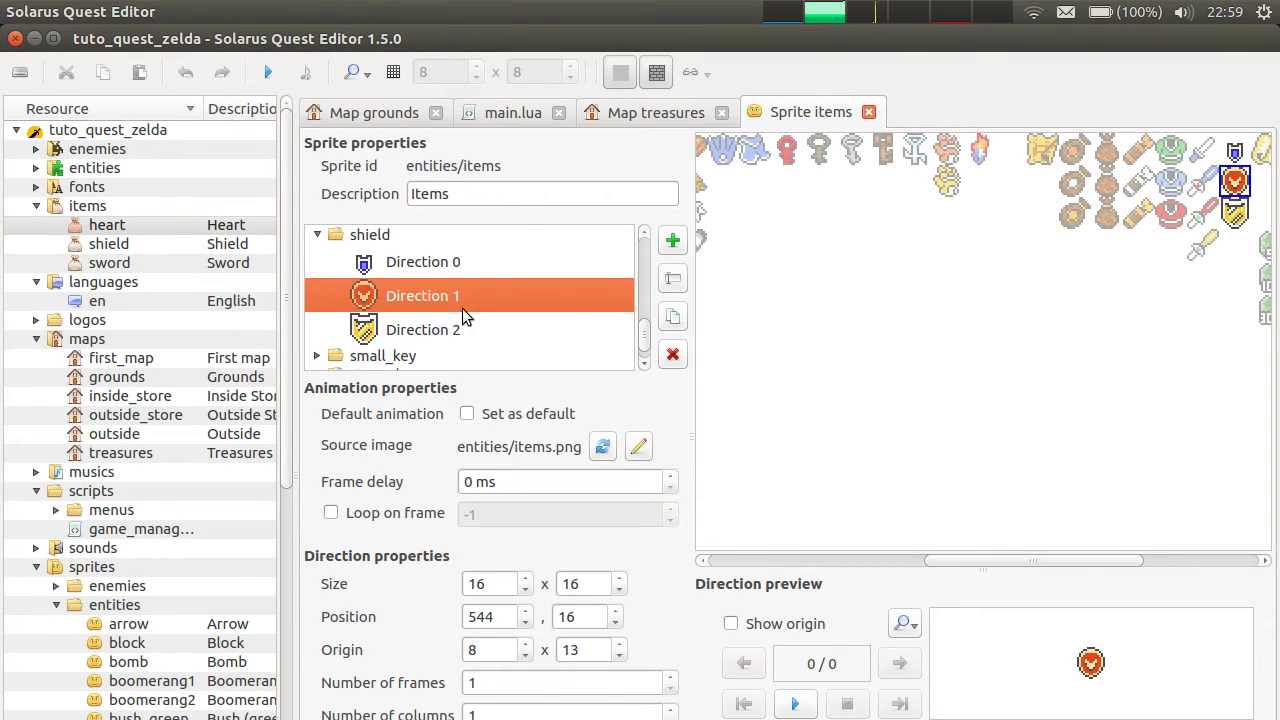
click(462, 324)
click(457, 264)
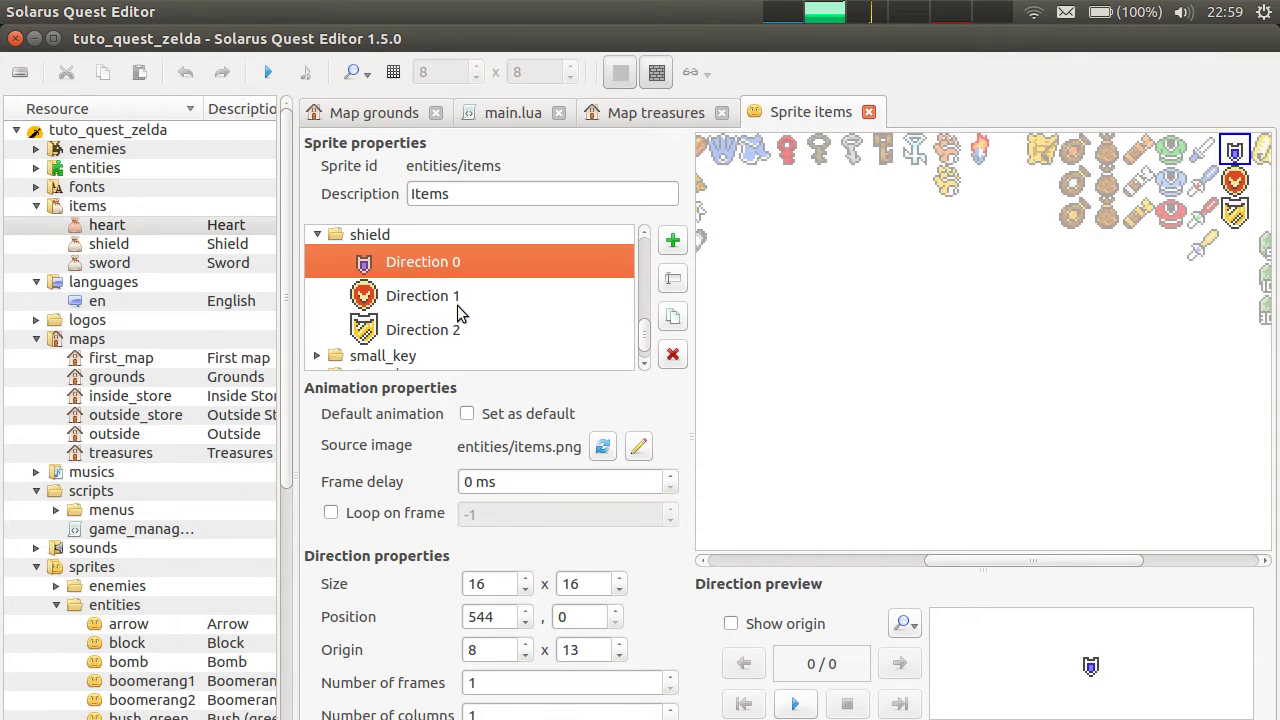
click(457, 305)
click(455, 326)
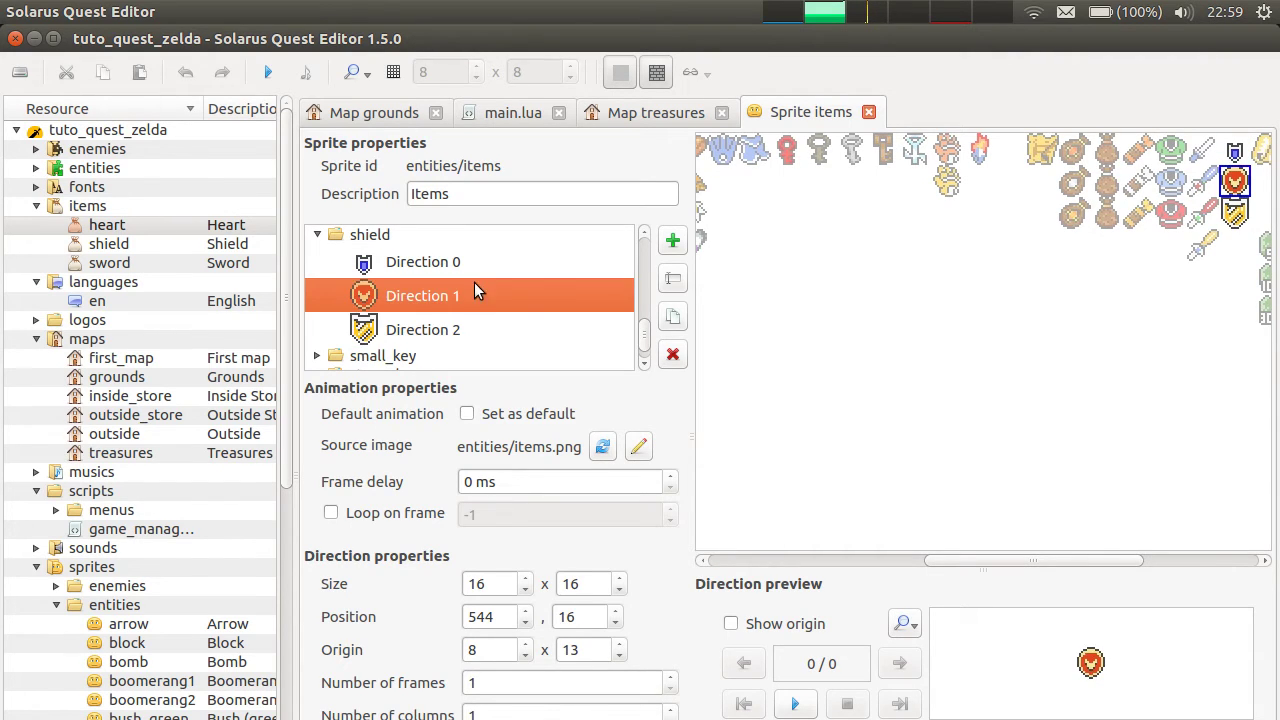
key(Up)
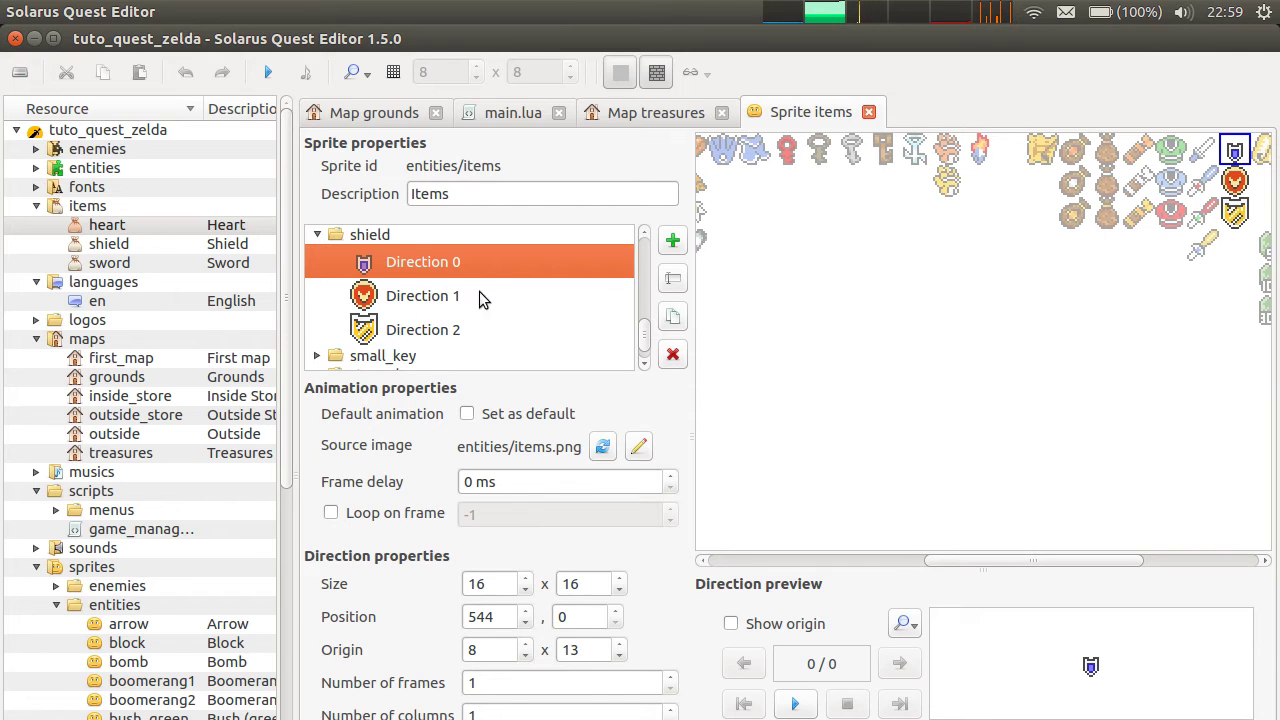
- Expand the sword animation in the items sprite and examine its four directions, from Direction 0 to Direction 3
scroll(479, 296, down, 1)
click(319, 306)
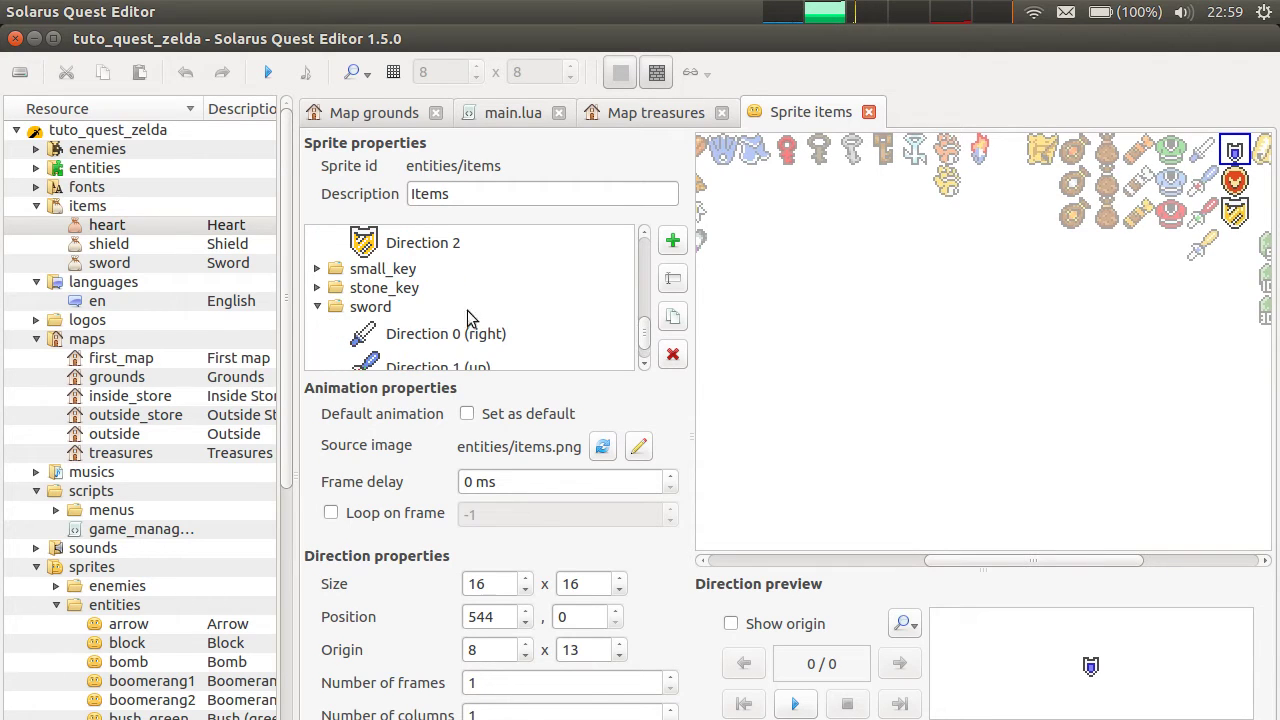
scroll(472, 317, down, 1)
click(514, 266)
key(Down)
scroll(535, 290, down, 1)
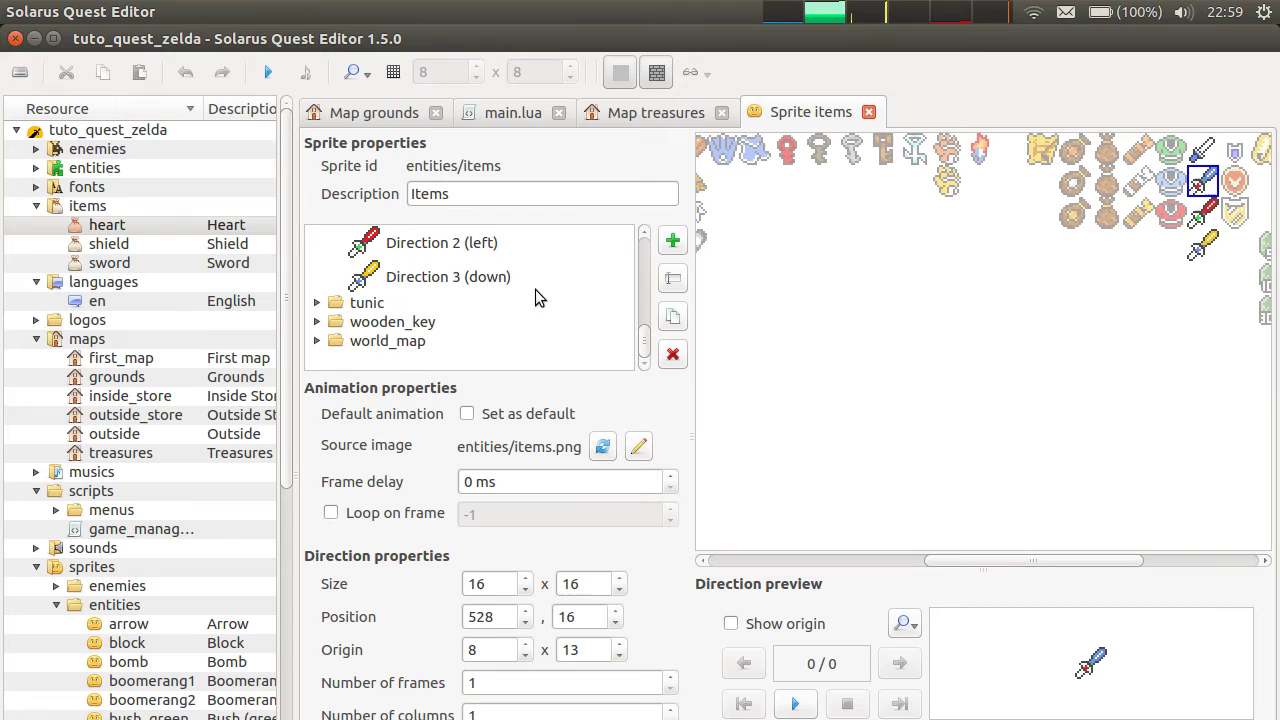
click(535, 289)
scroll(479, 282, up, 2)
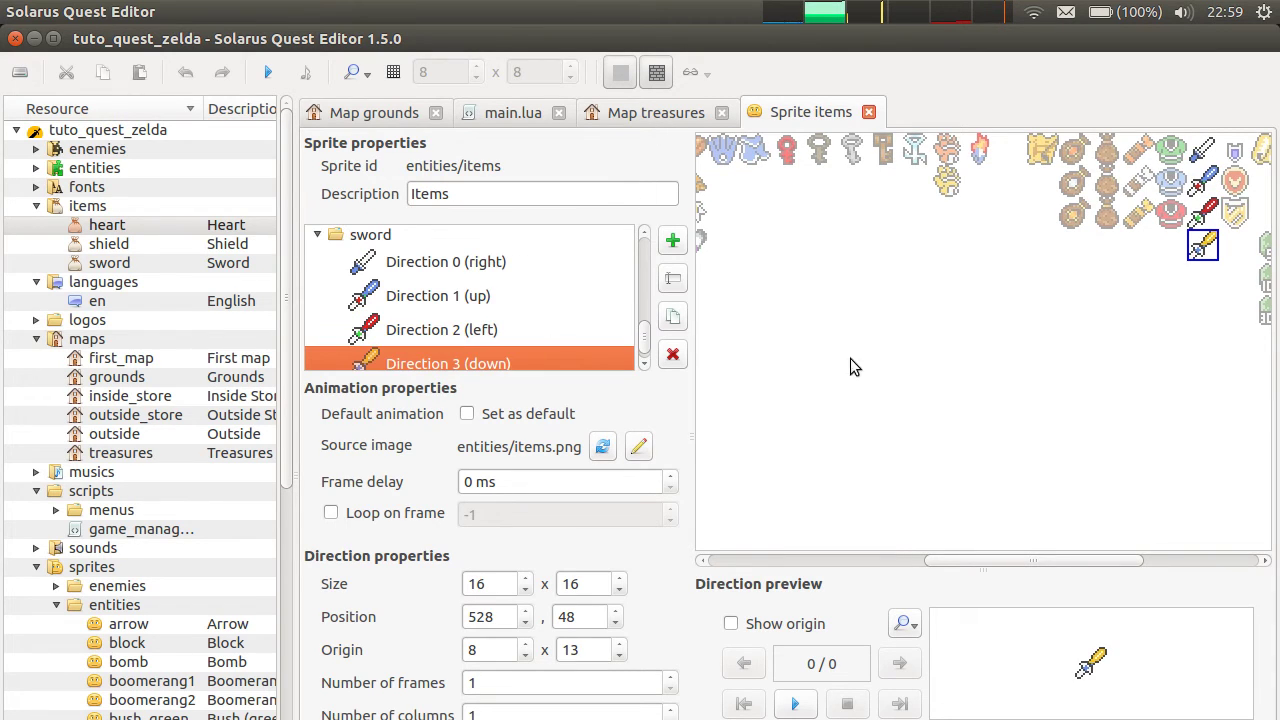
scroll(541, 356, up, 1)
scroll(523, 336, up, 1)
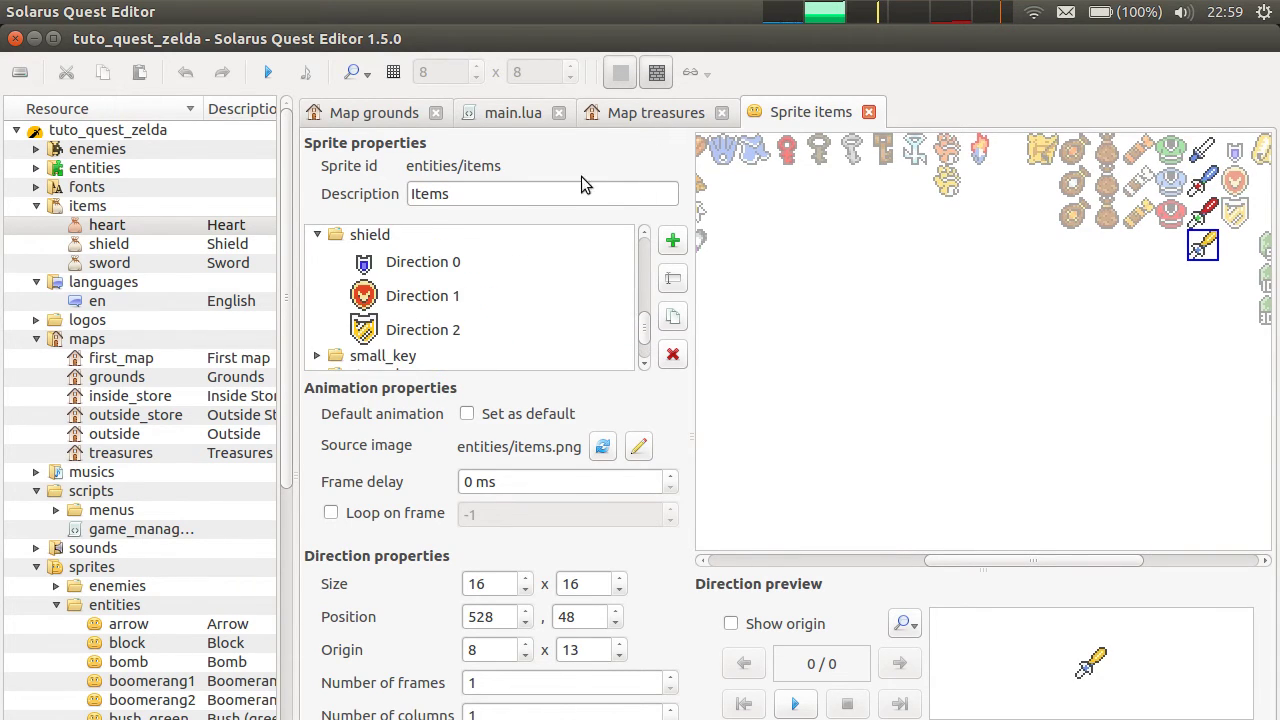
scroll(532, 264, up, 4)
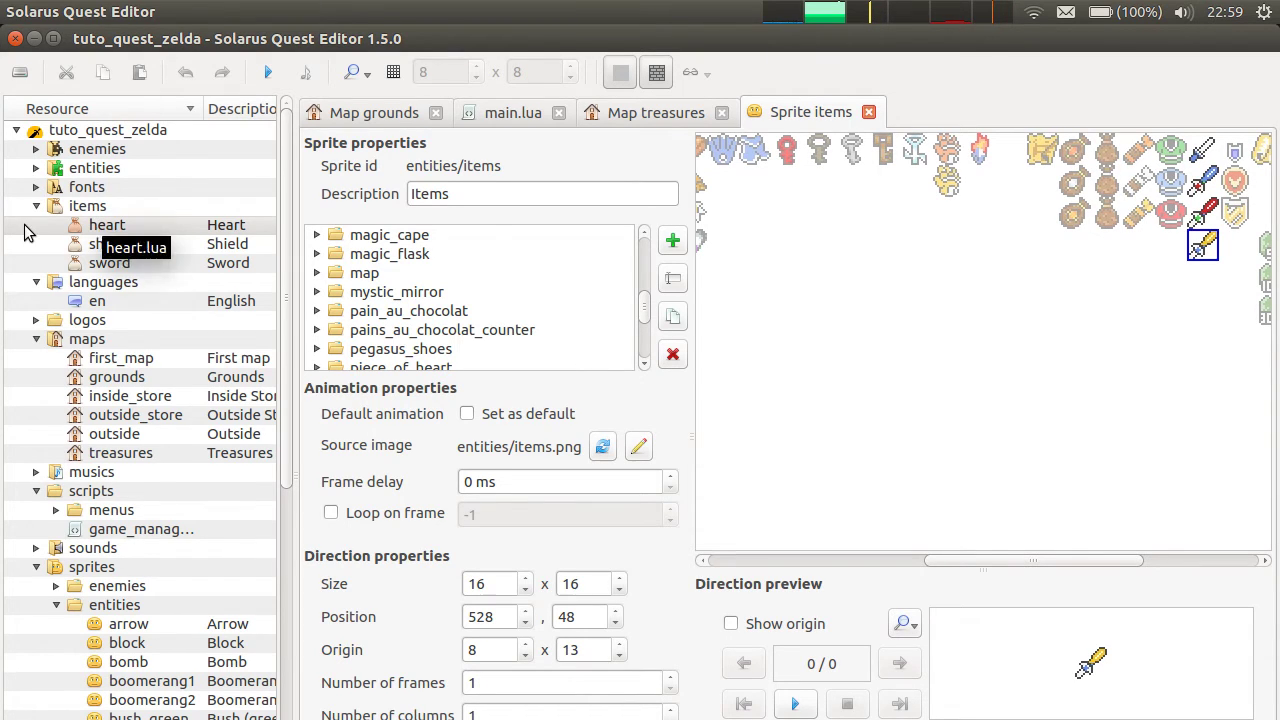
- Open the English language dialogs, expand the shield and sword groups under _treasure, and view the dialog _treasure.shield.1
double_click(99, 303)
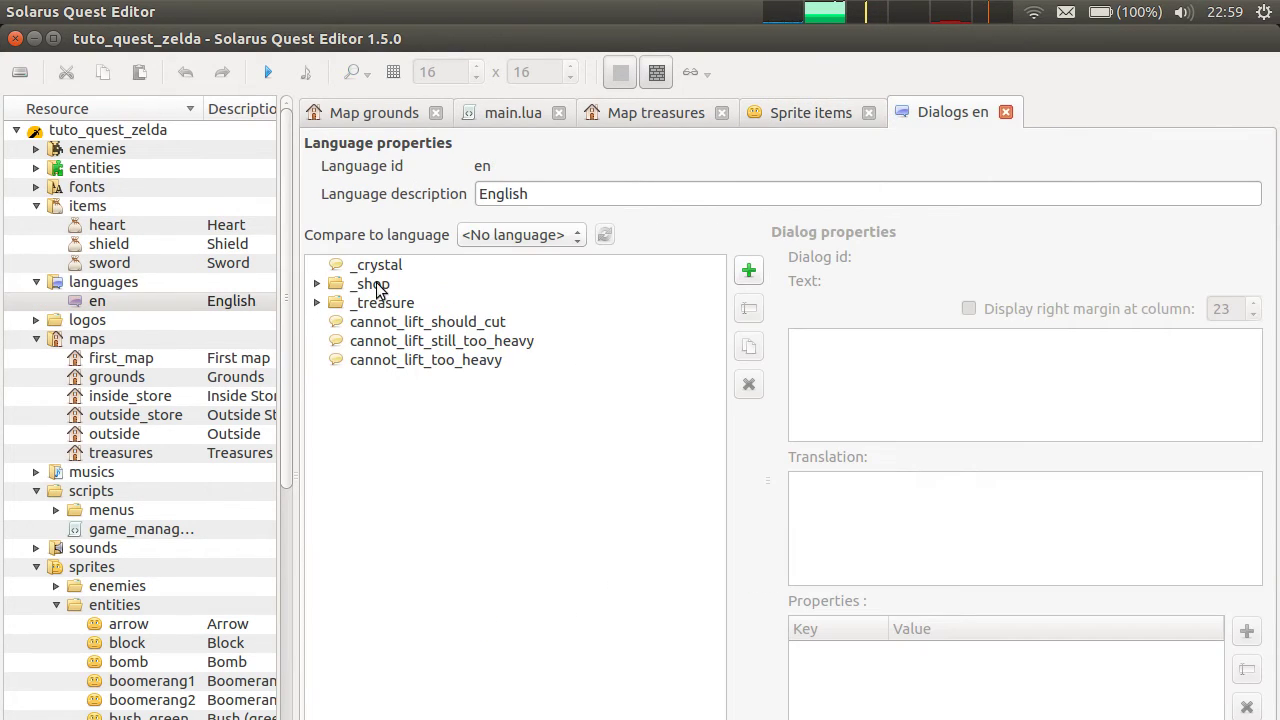
click(317, 302)
click(337, 340)
click(337, 321)
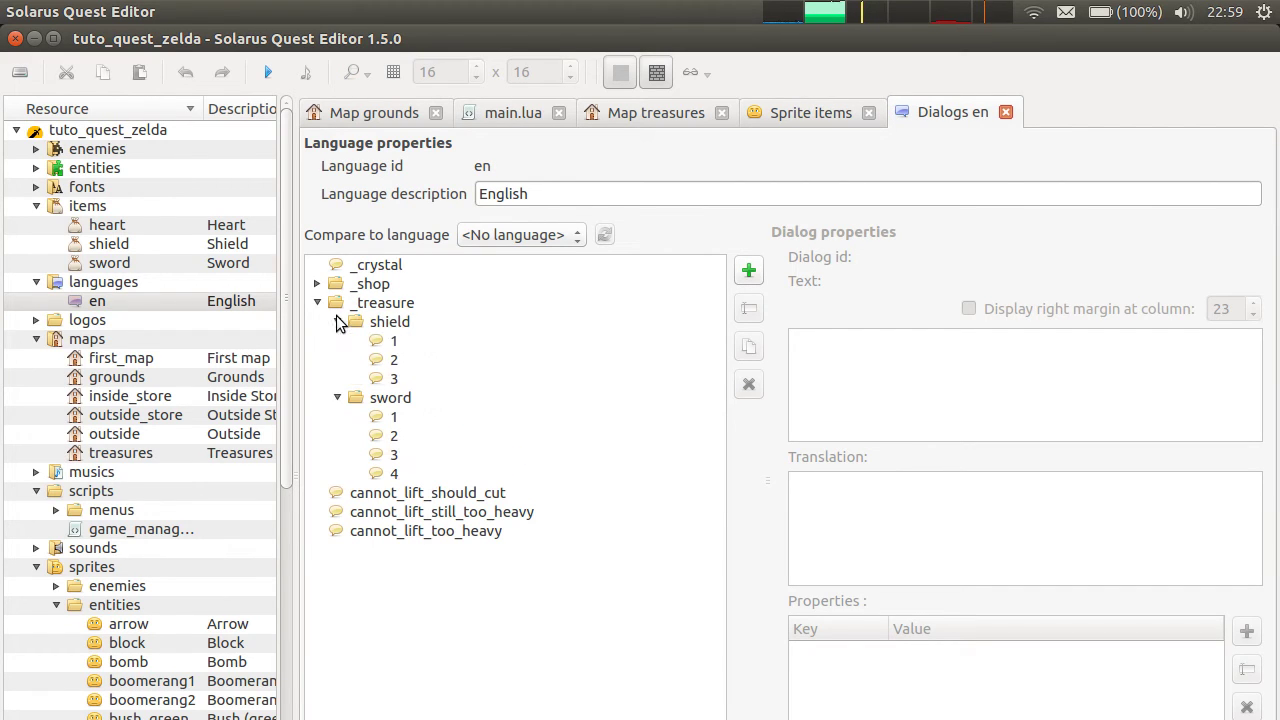
click(435, 344)
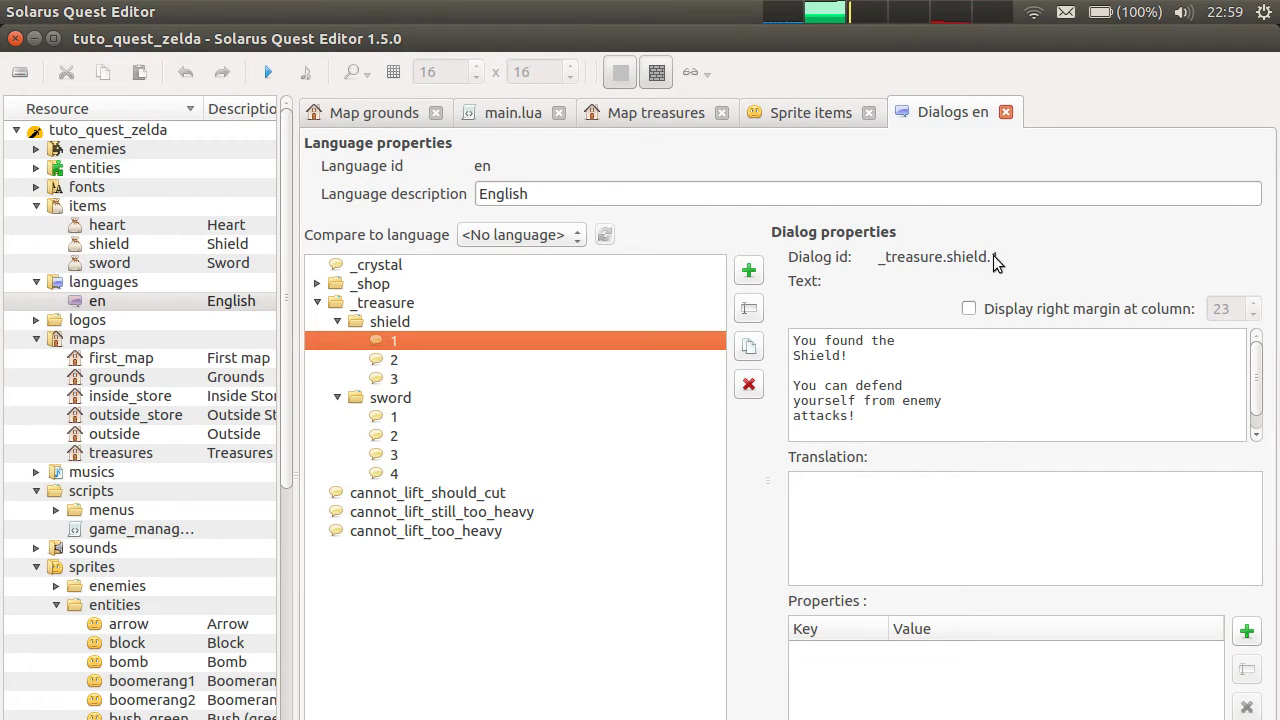
- Return to the items sprite and select its heart animation
click(833, 114)
scroll(464, 306, down, 1)
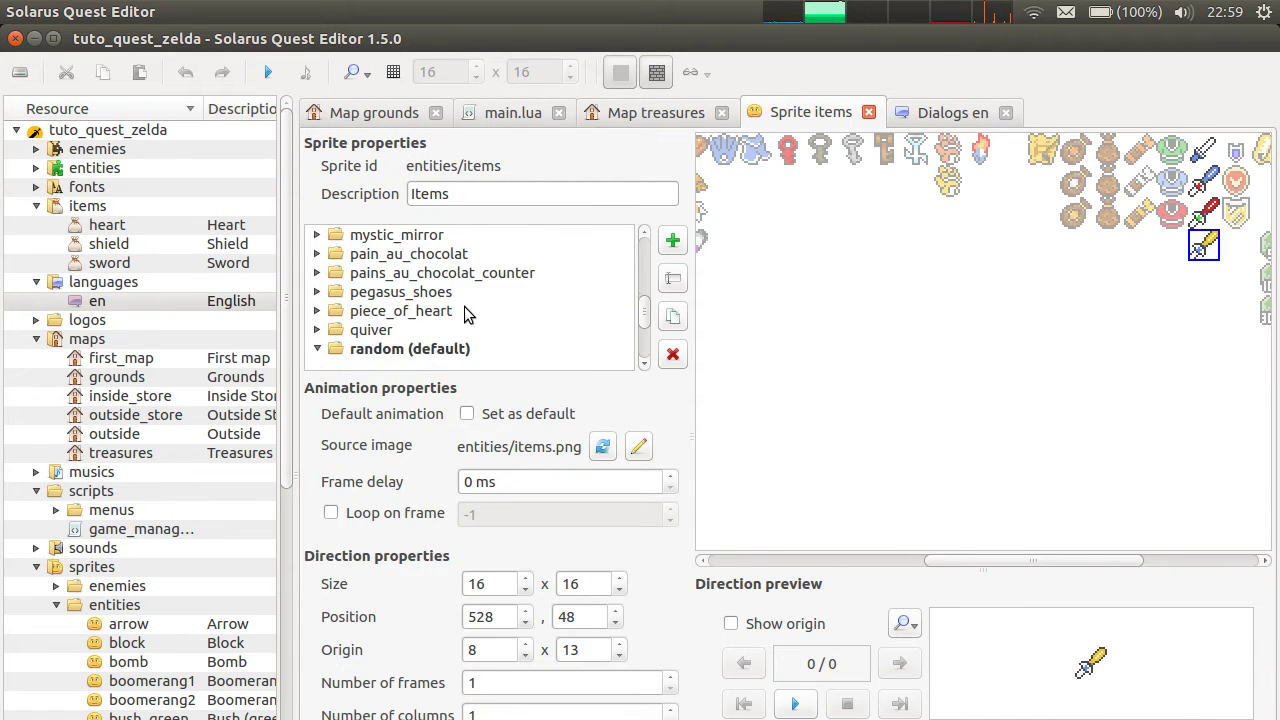
scroll(464, 300, up, 3)
scroll(438, 356, up, 2)
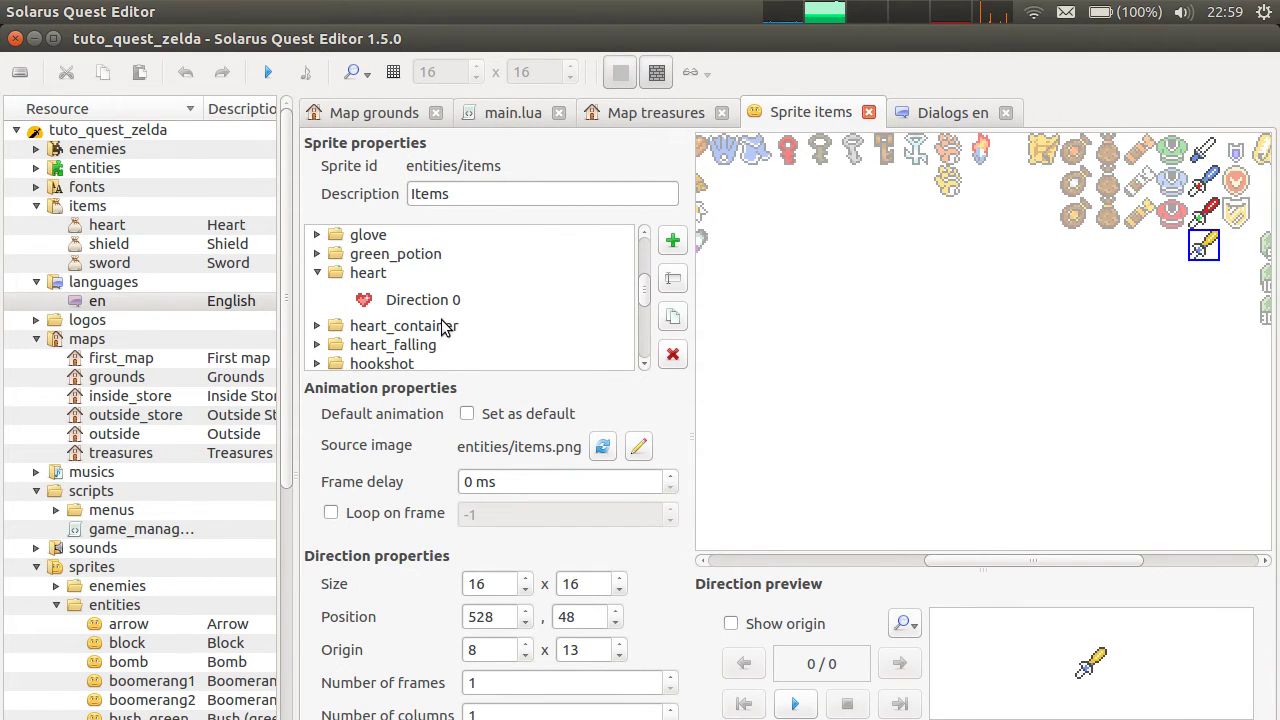
click(397, 273)
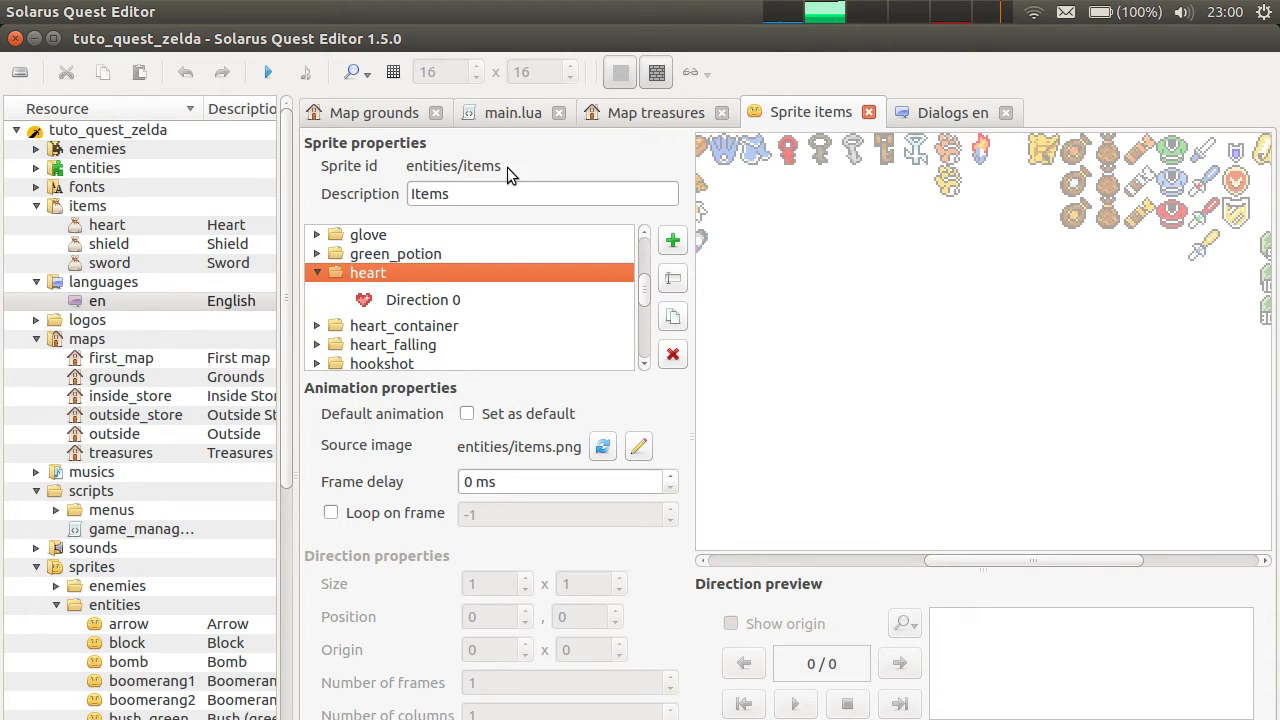
- Place a chest on the treasures map at about 96, 29, beside the heart
click(924, 118)
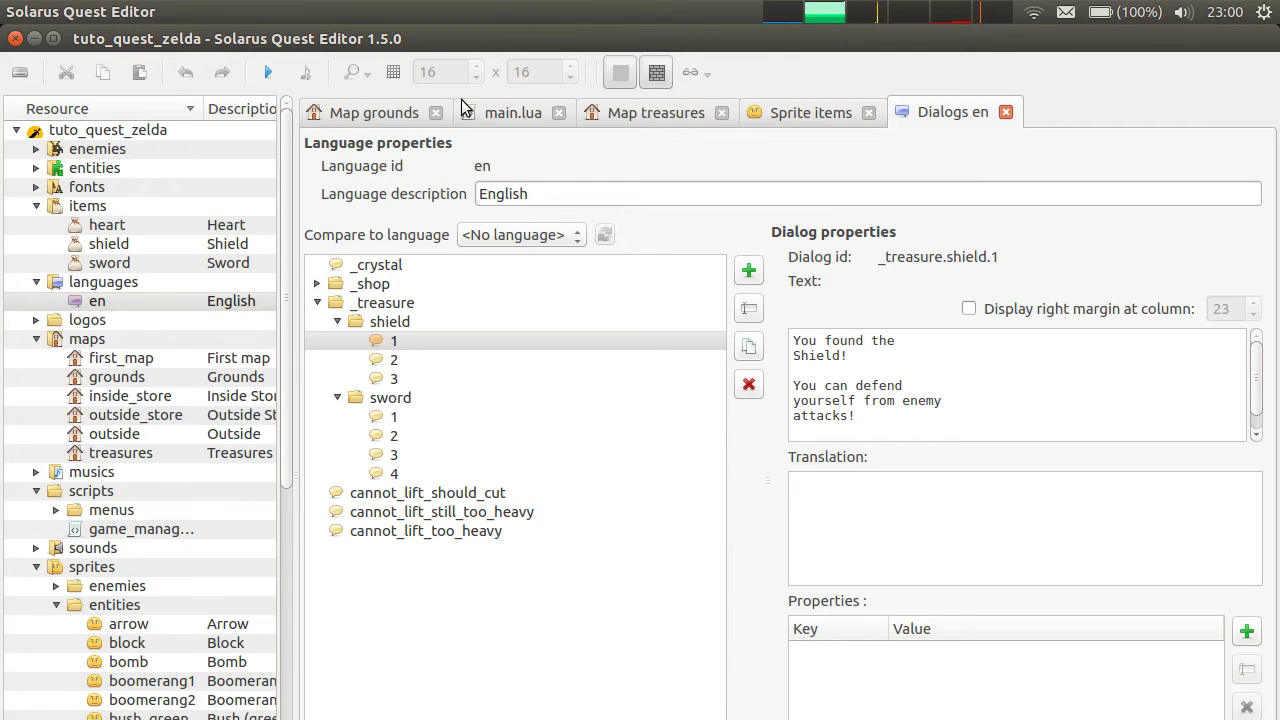
click(490, 117)
click(380, 122)
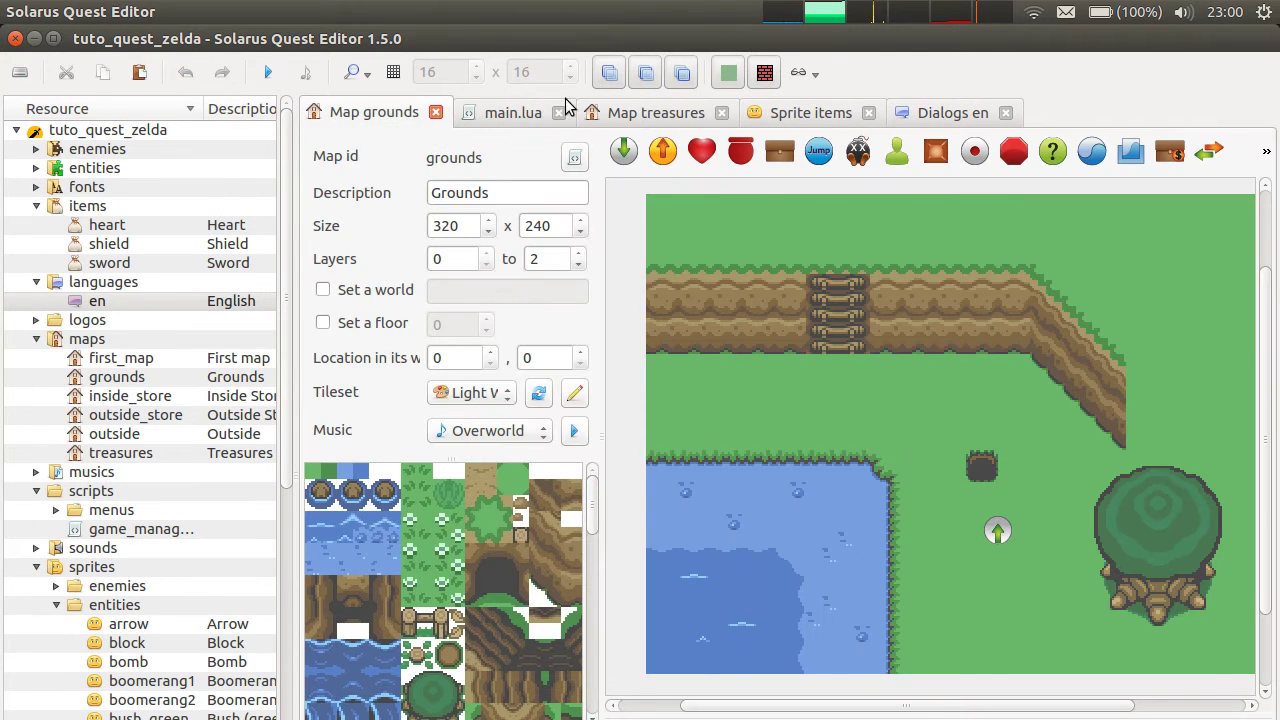
click(628, 116)
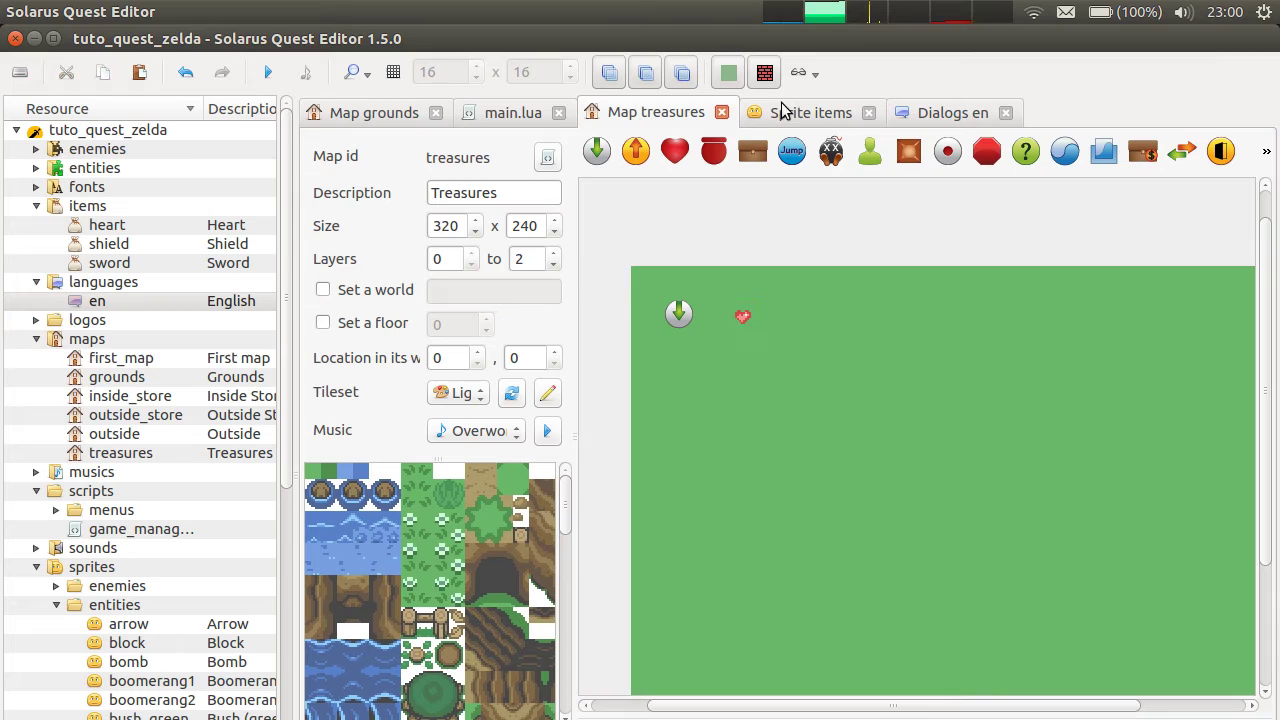
click(684, 155)
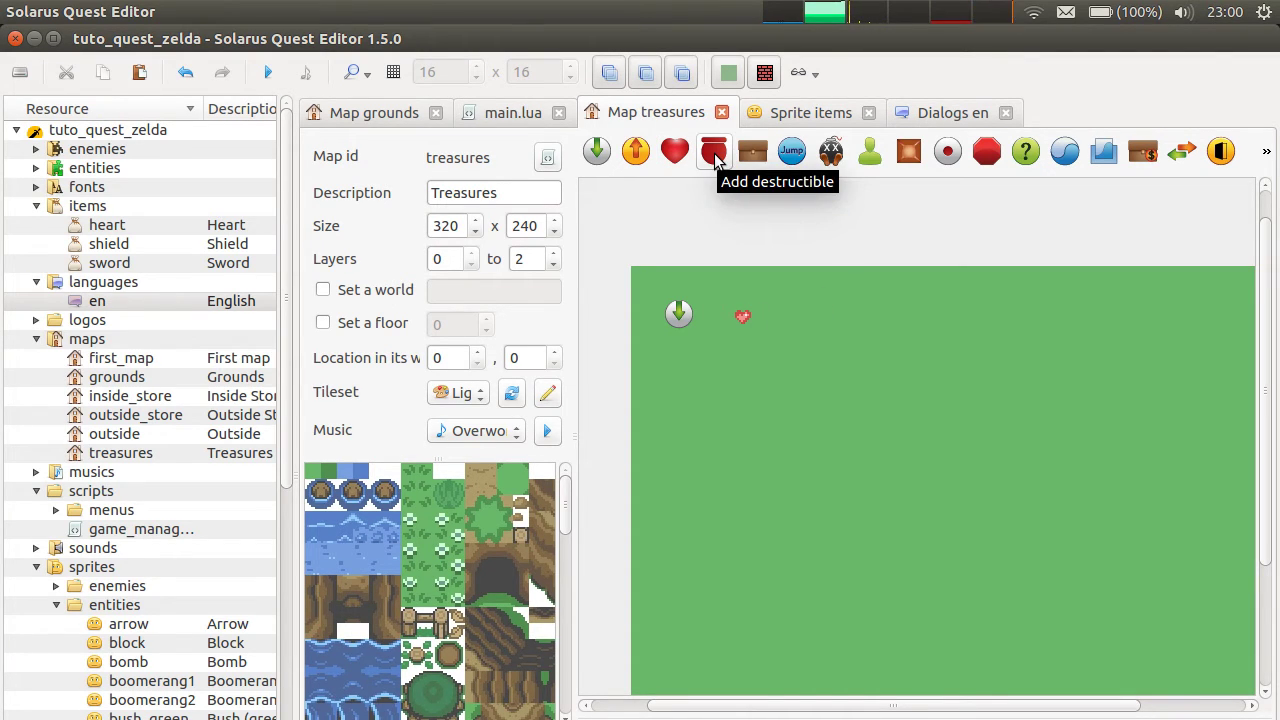
click(753, 151)
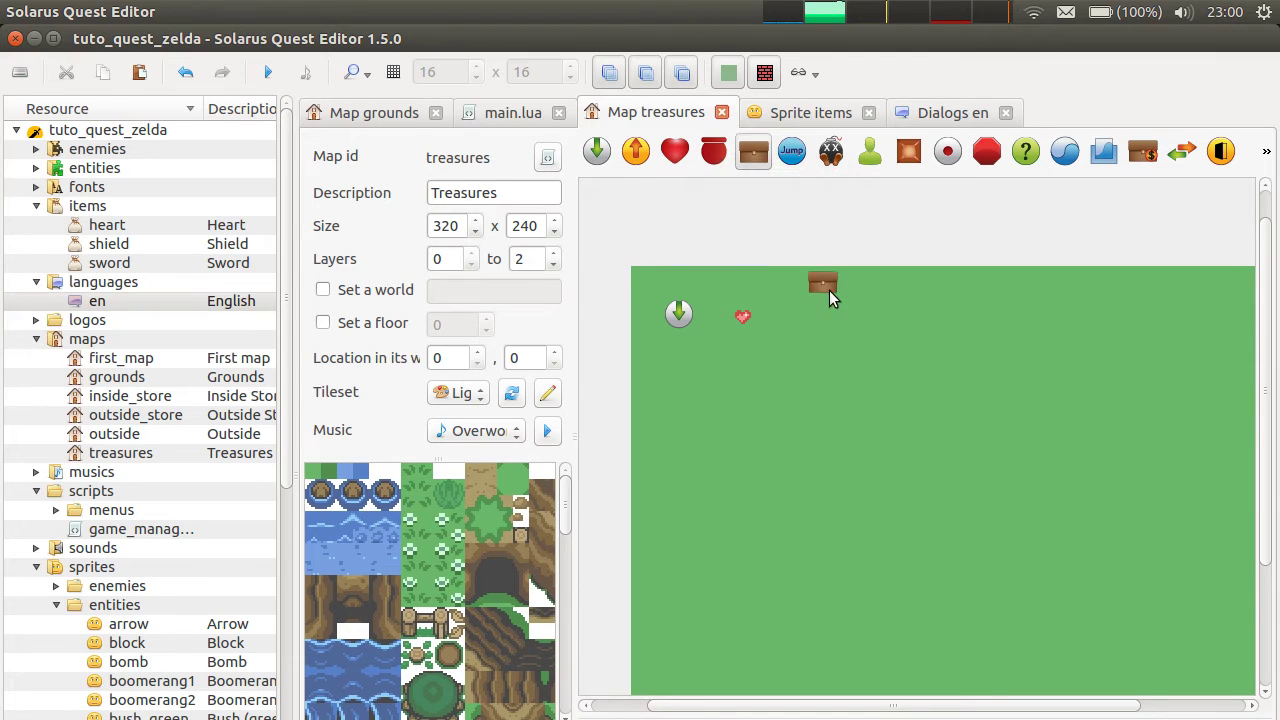
click(835, 316)
- Open the new chest's properties and set its sprite to Chest from the entities group
double_click(835, 316)
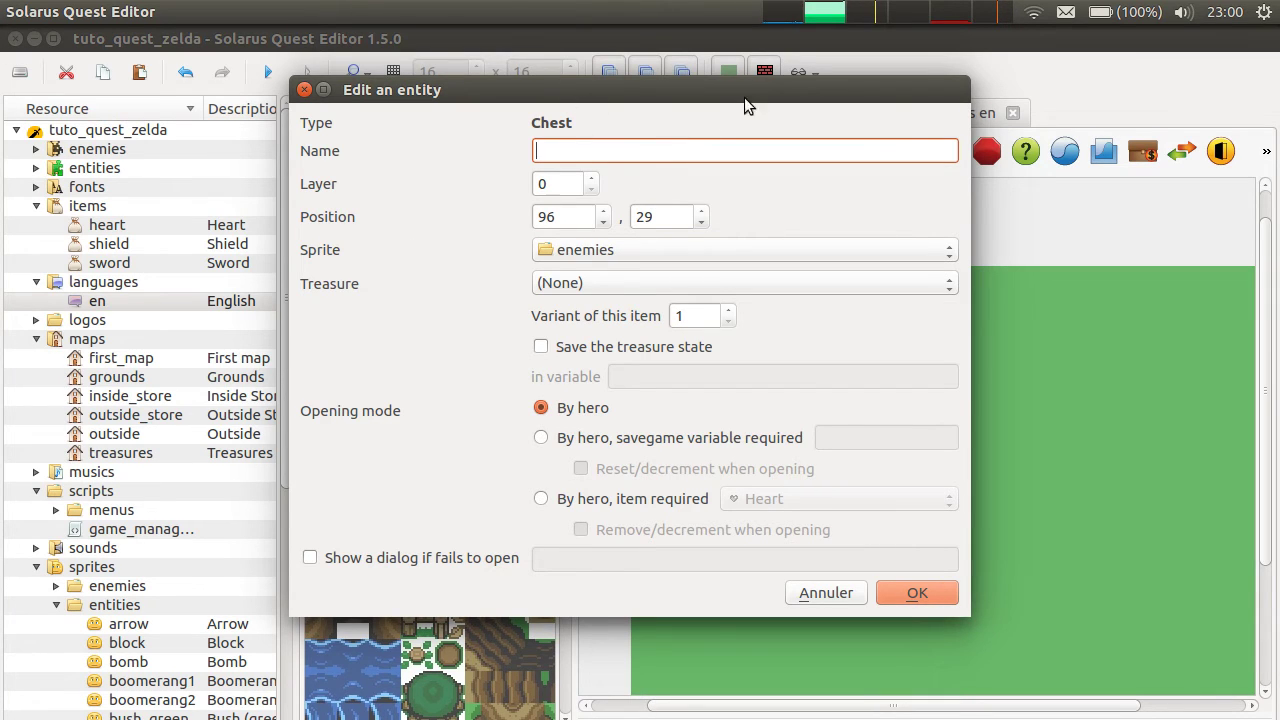
click(626, 256)
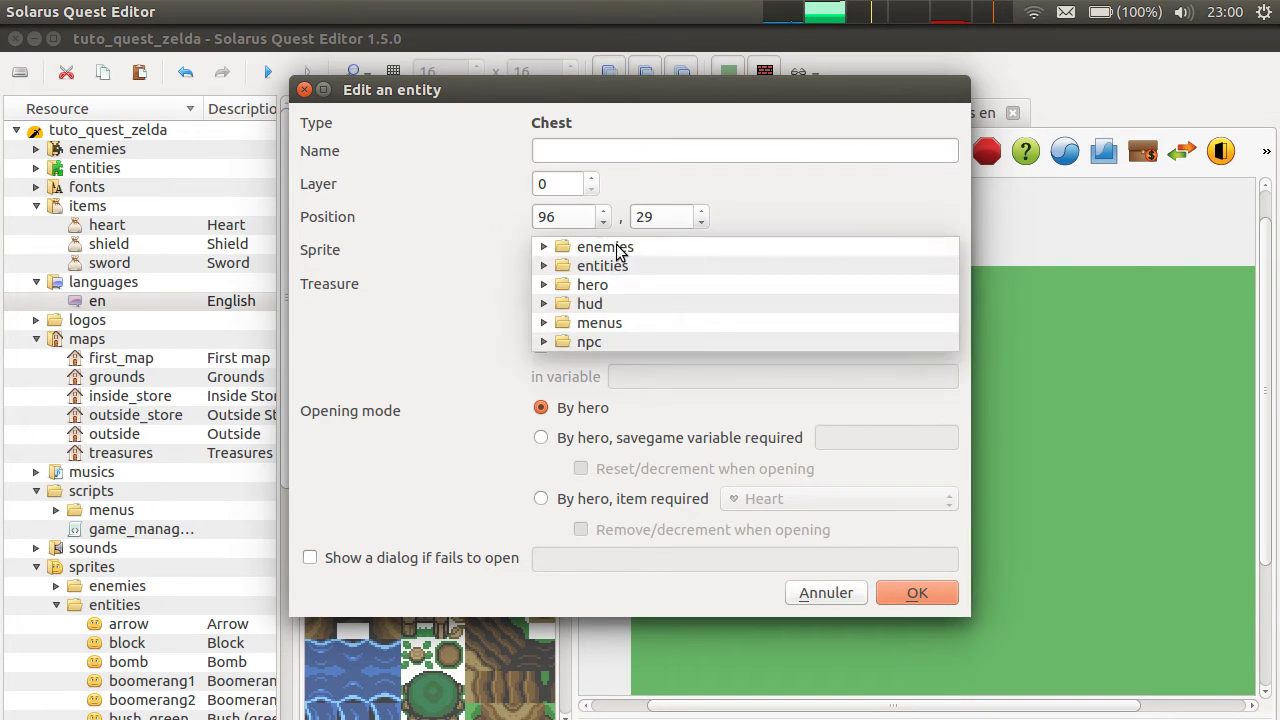
click(658, 246)
click(620, 248)
click(543, 266)
scroll(788, 264, down, 1)
click(802, 200)
click(770, 250)
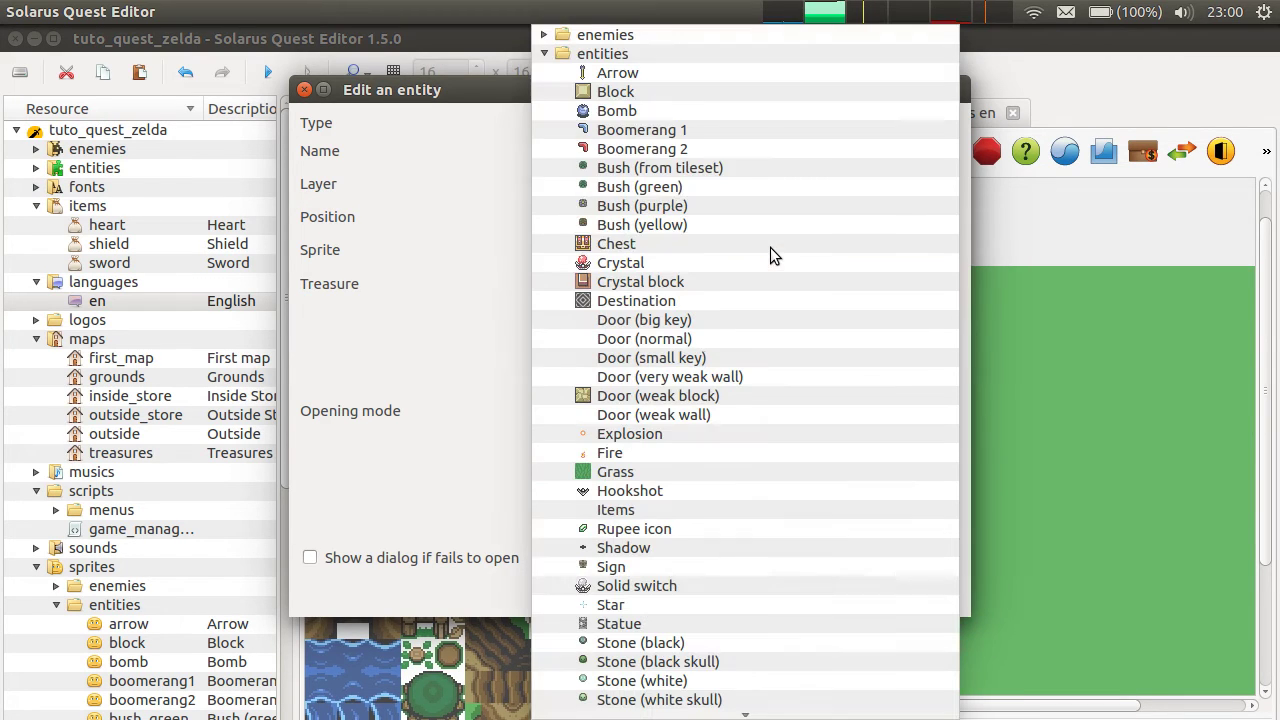
click(673, 245)
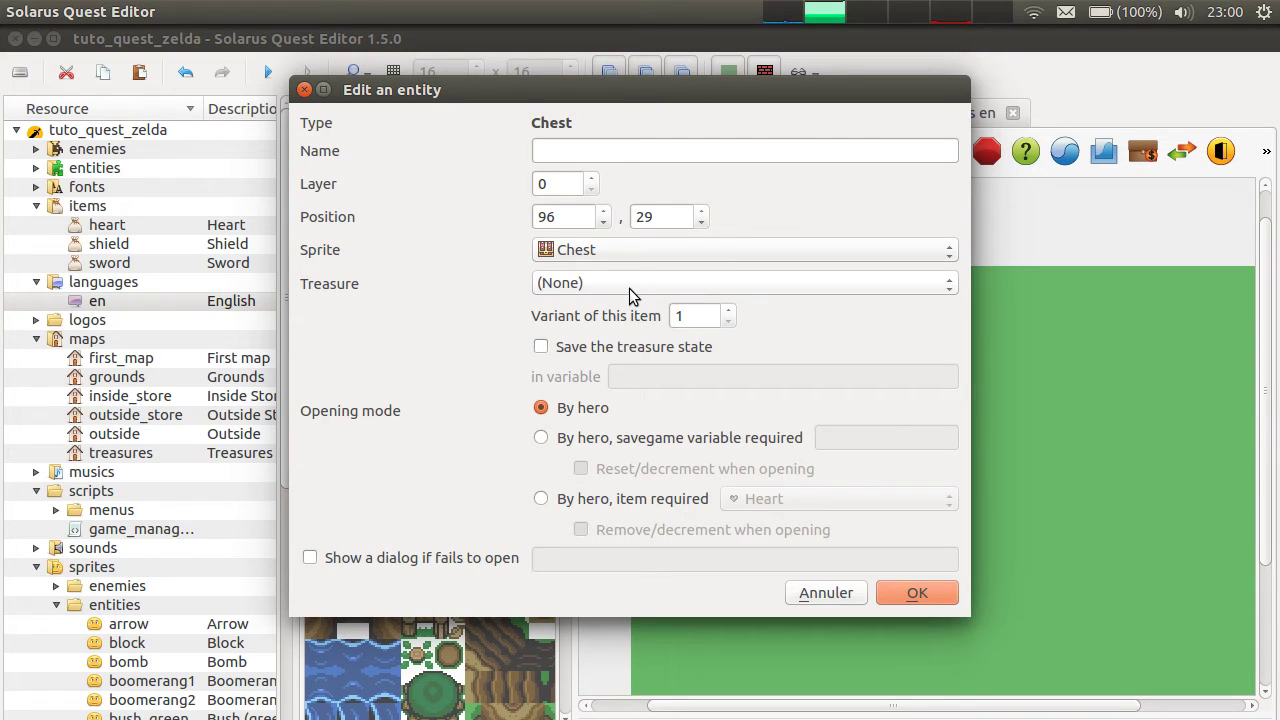
- Set the chest's treasure to Sword, leave its state unsaved, apply the properties and save the treasures map
click(594, 283)
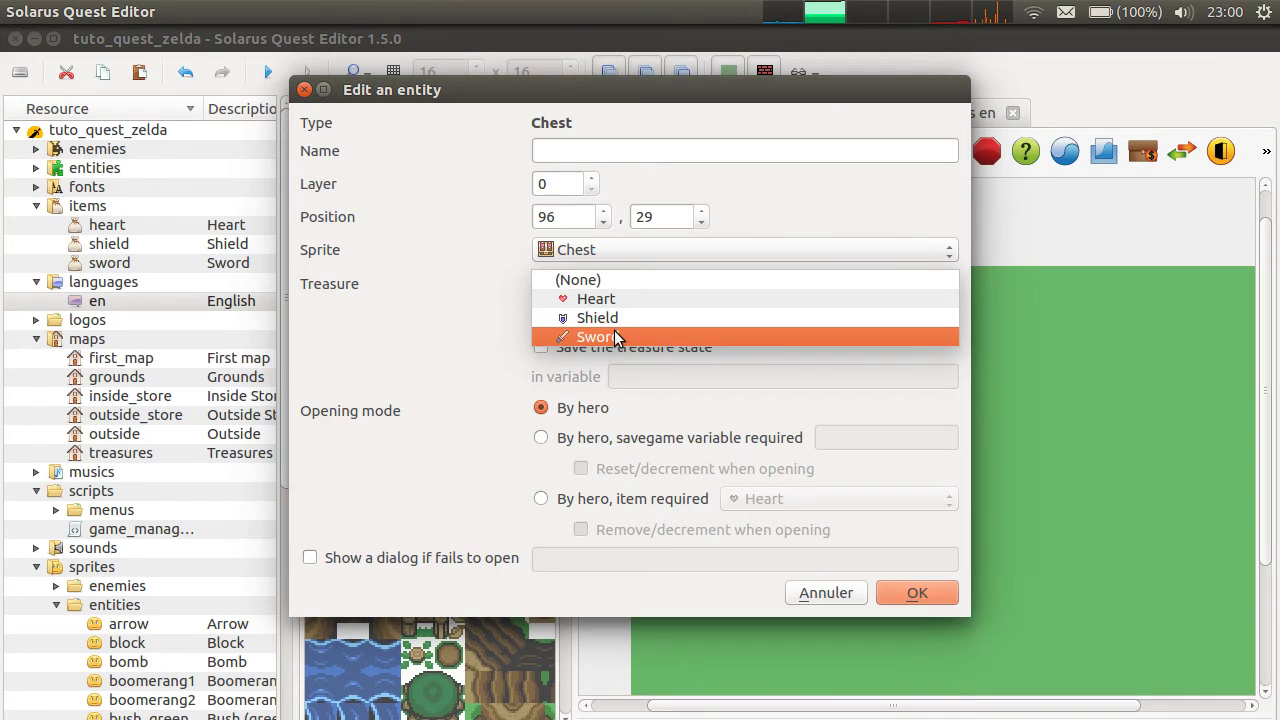
click(610, 337)
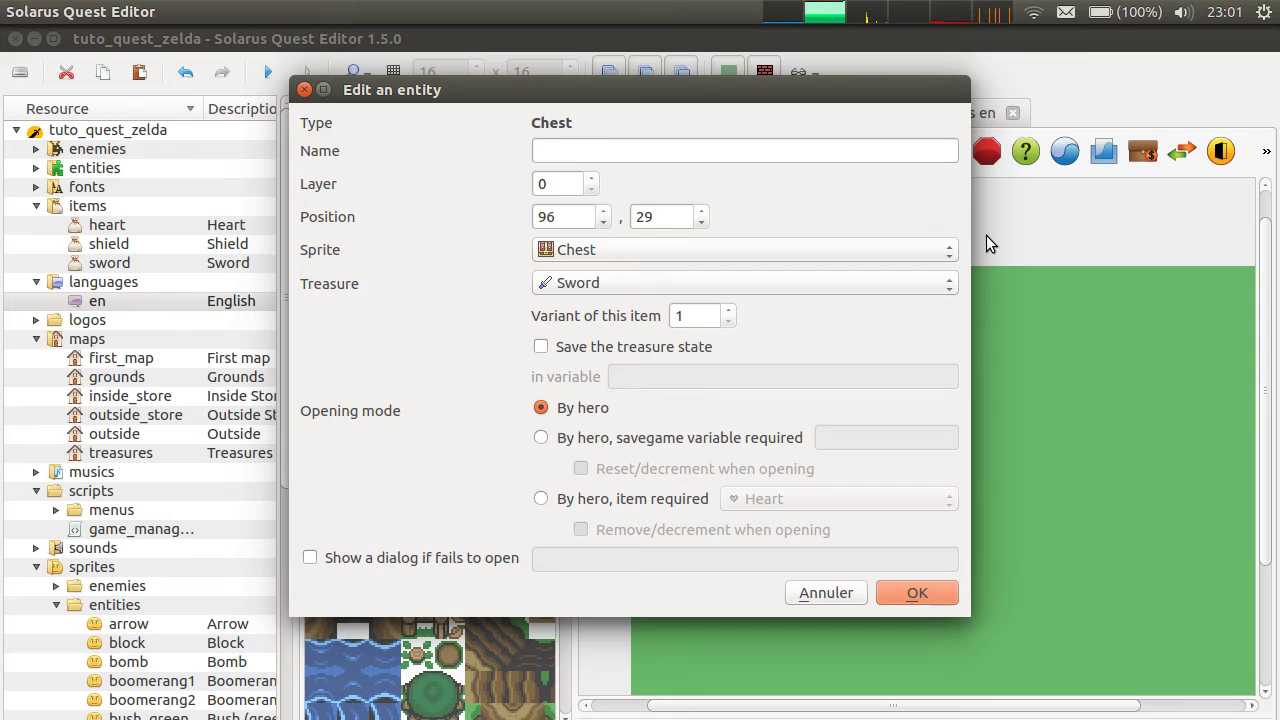
click(653, 350)
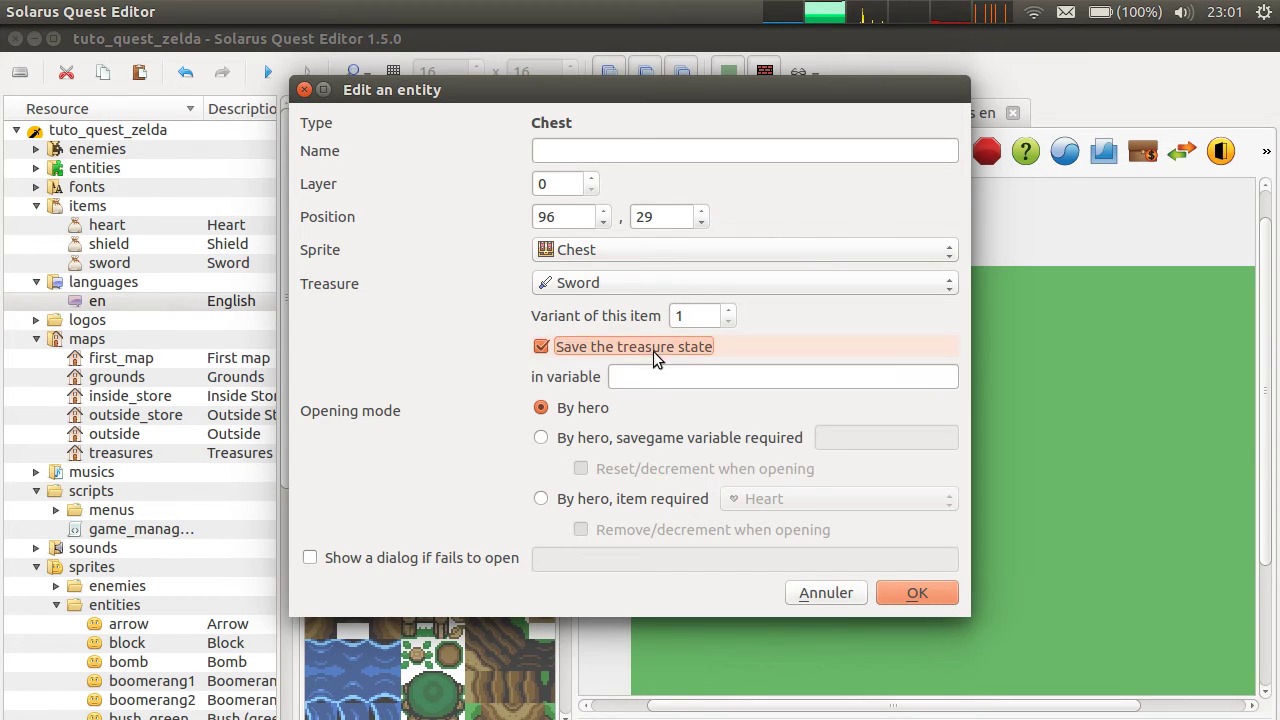
click(693, 352)
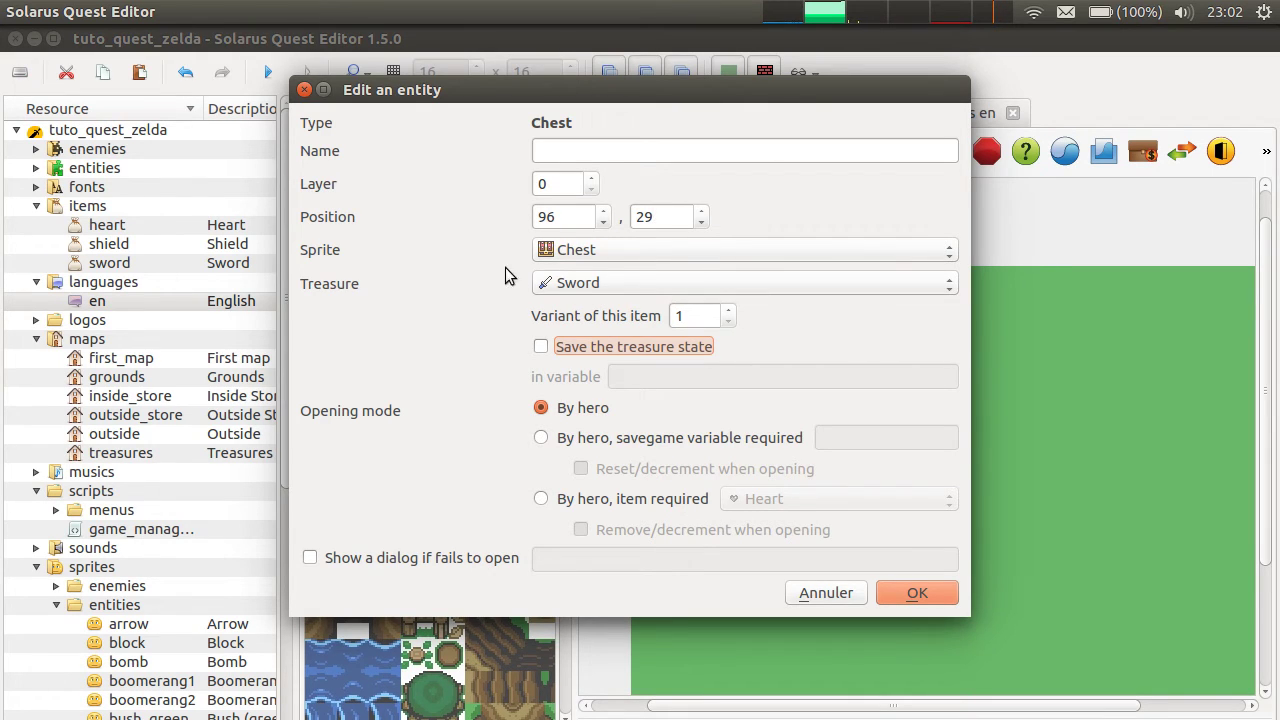
click(933, 592)
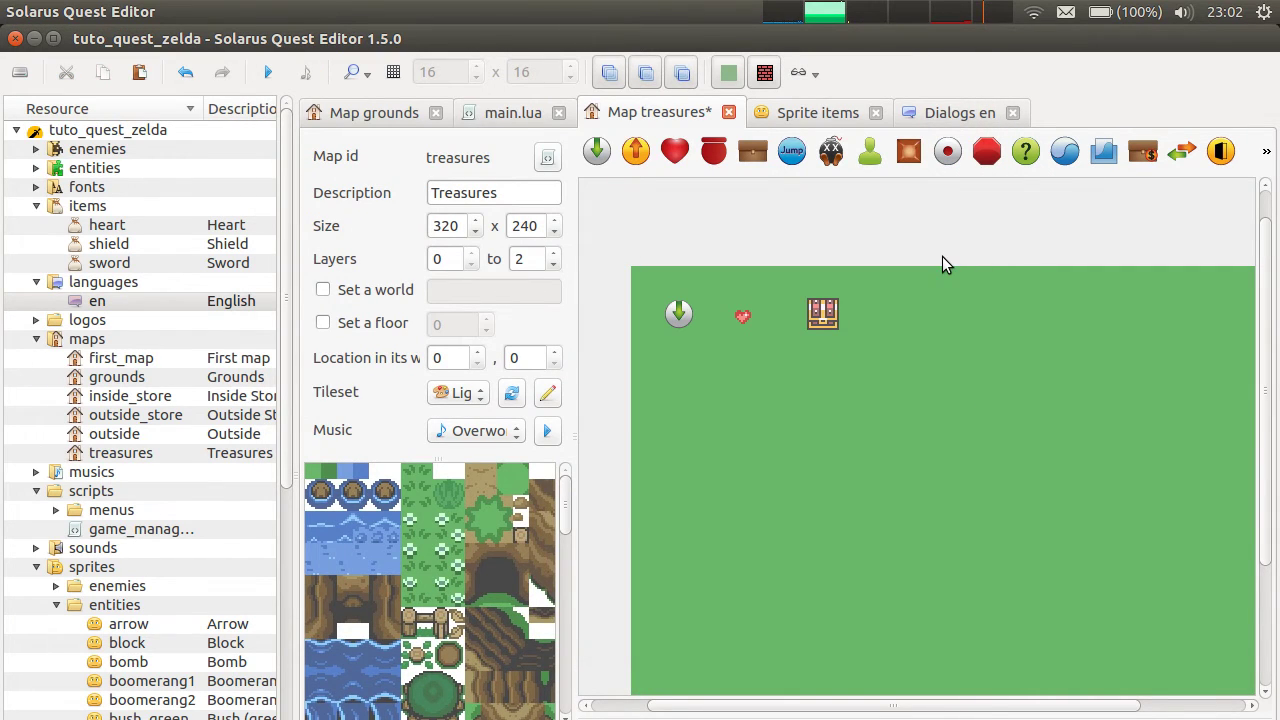
key(ctrl+s)
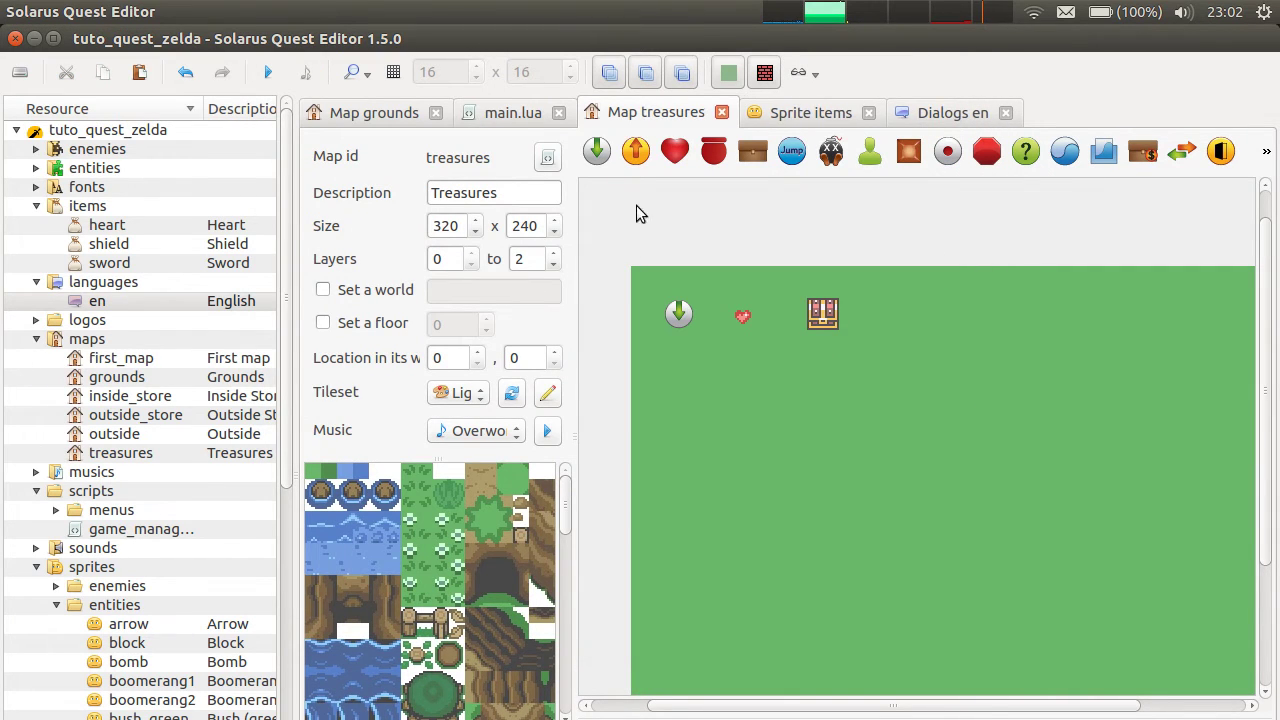
- Run the quest, walk the hero up to the chest from below, open it and advance the treasure dialog
click(274, 71)
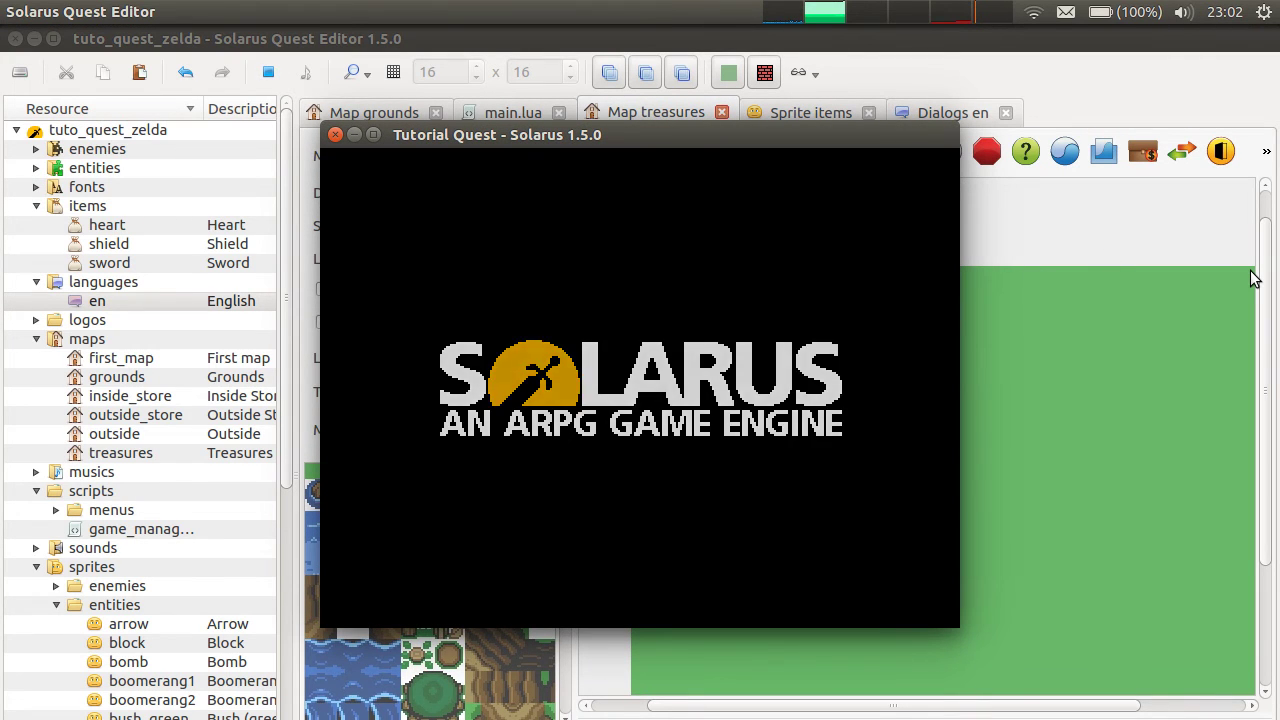
key(Right)
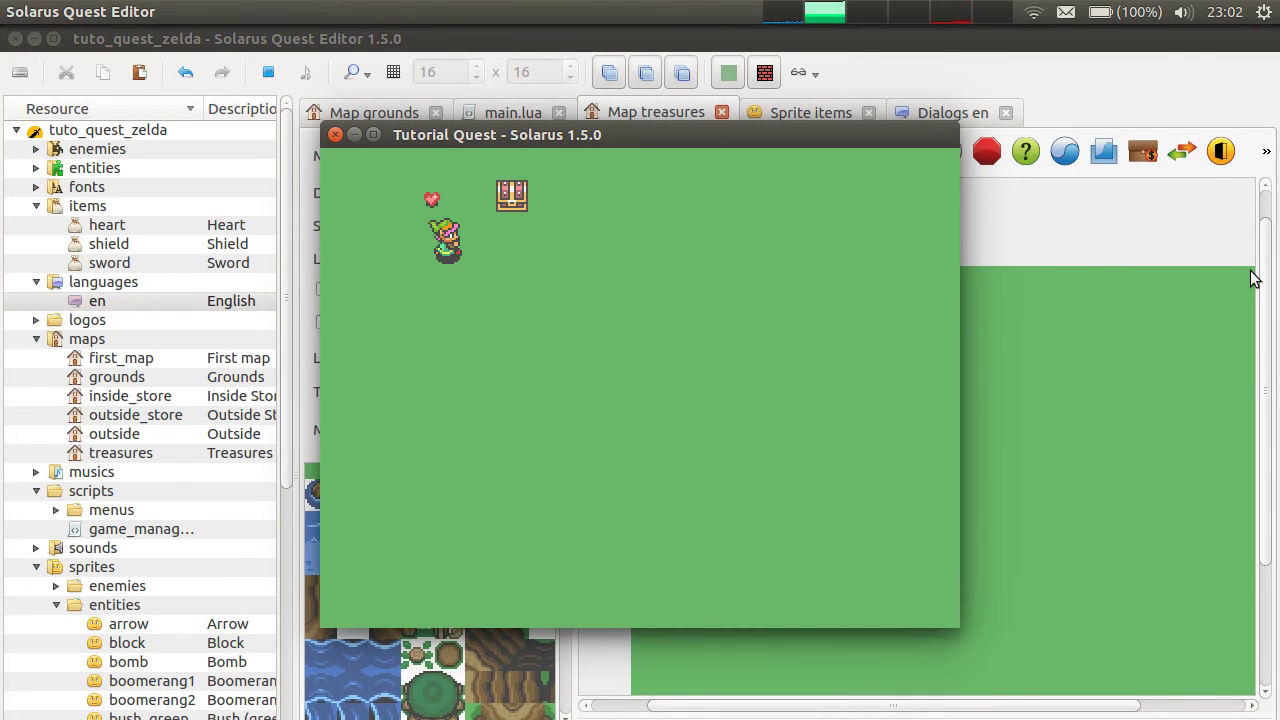
key(Up)
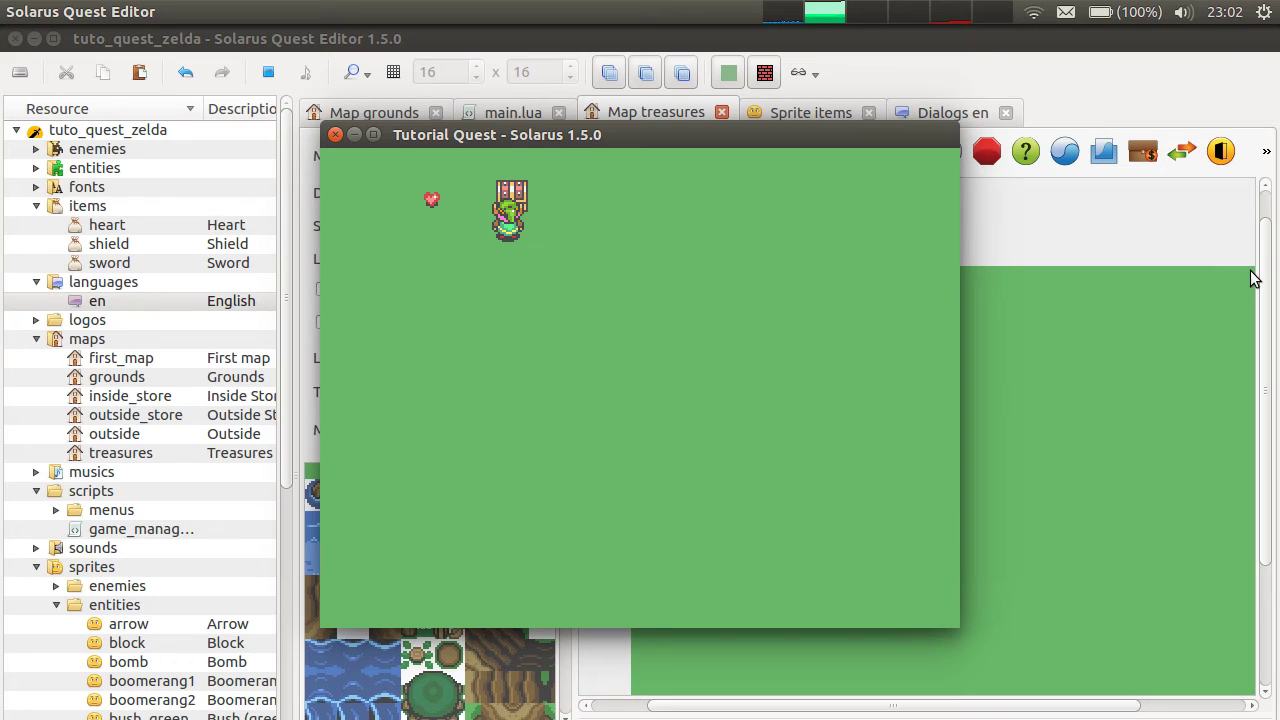
key(Down)
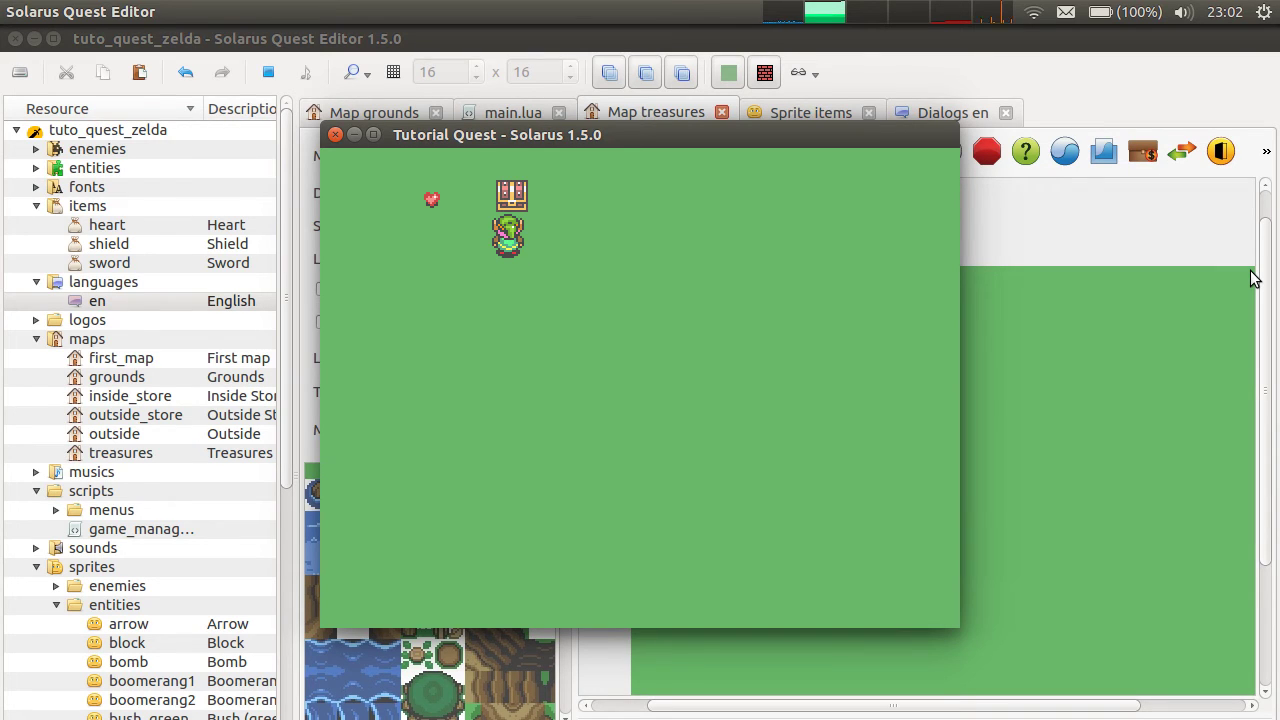
key(Up)
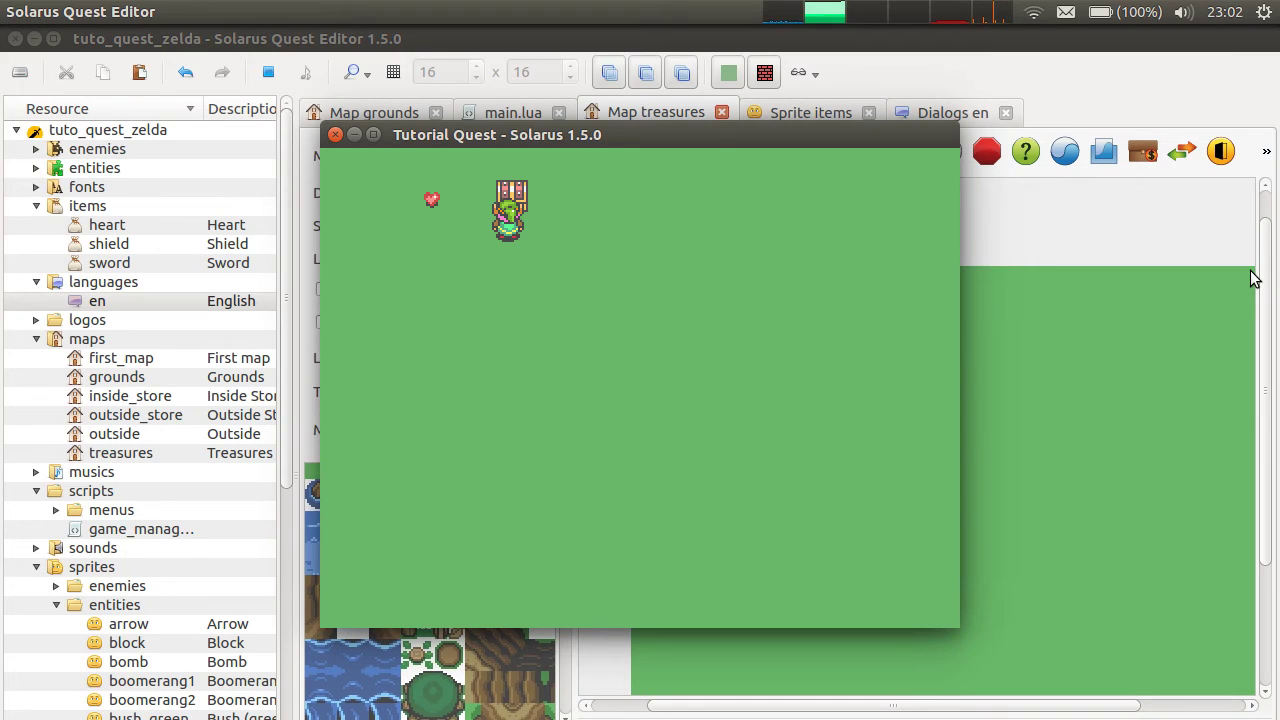
key(space)
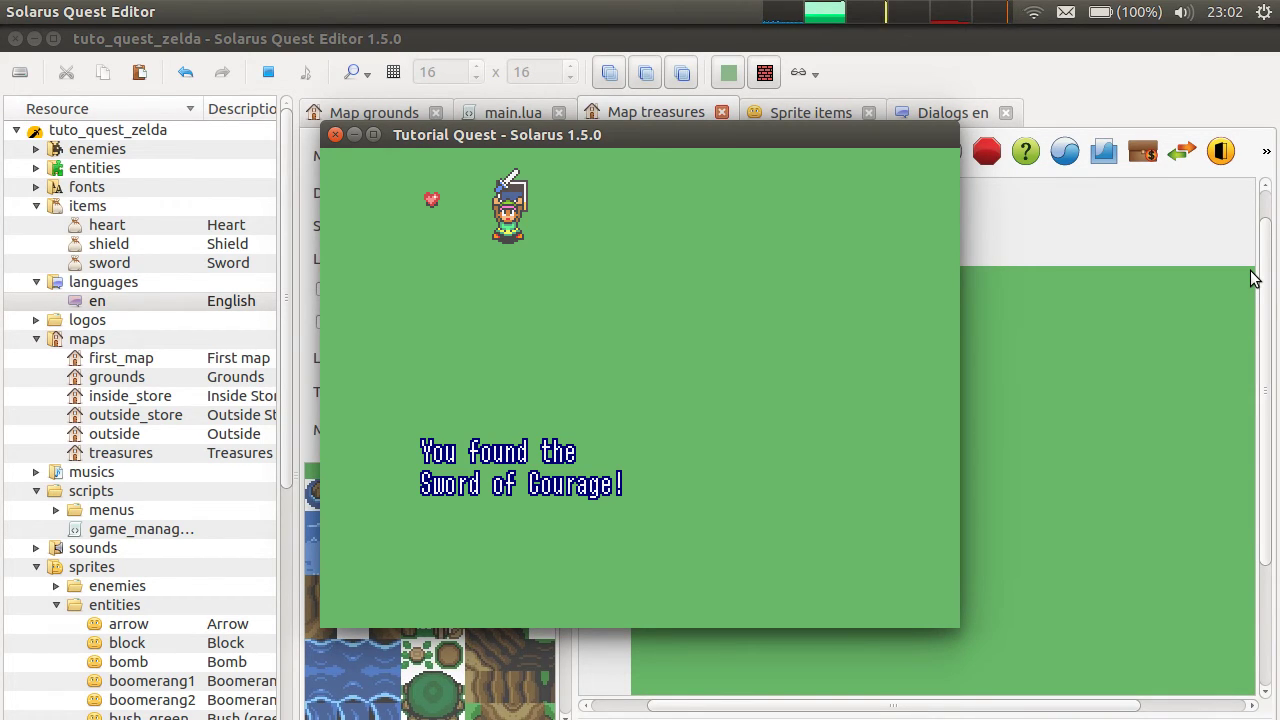
key(space)
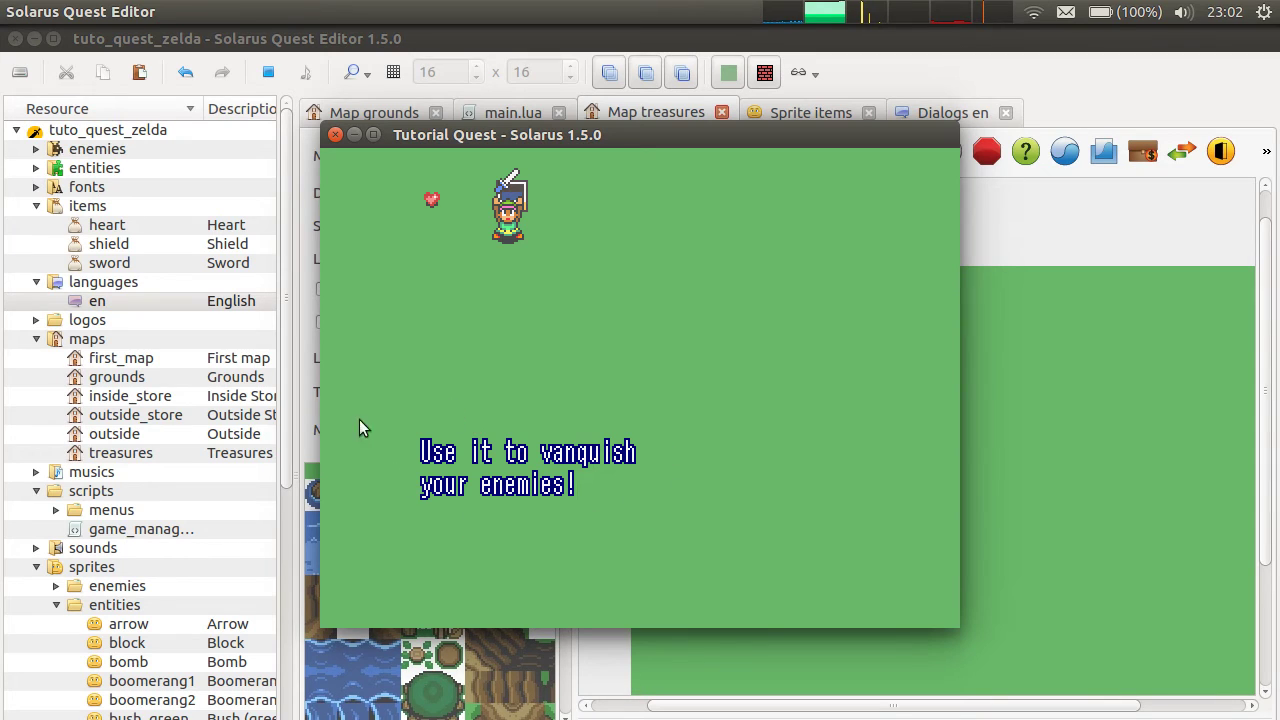
- Examine the sword animation in the items sprite, comparing Direction 0 with the other variants up to Direction 3
click(824, 112)
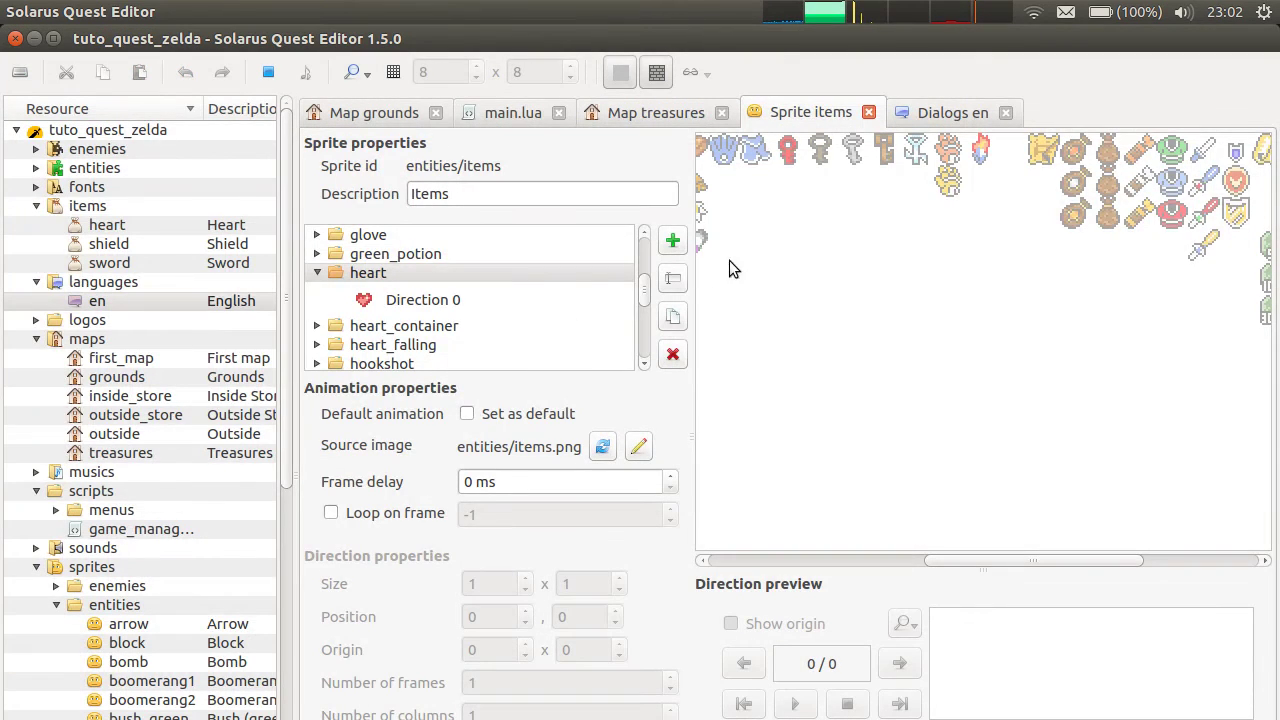
click(645, 290)
scroll(645, 290, down, 12)
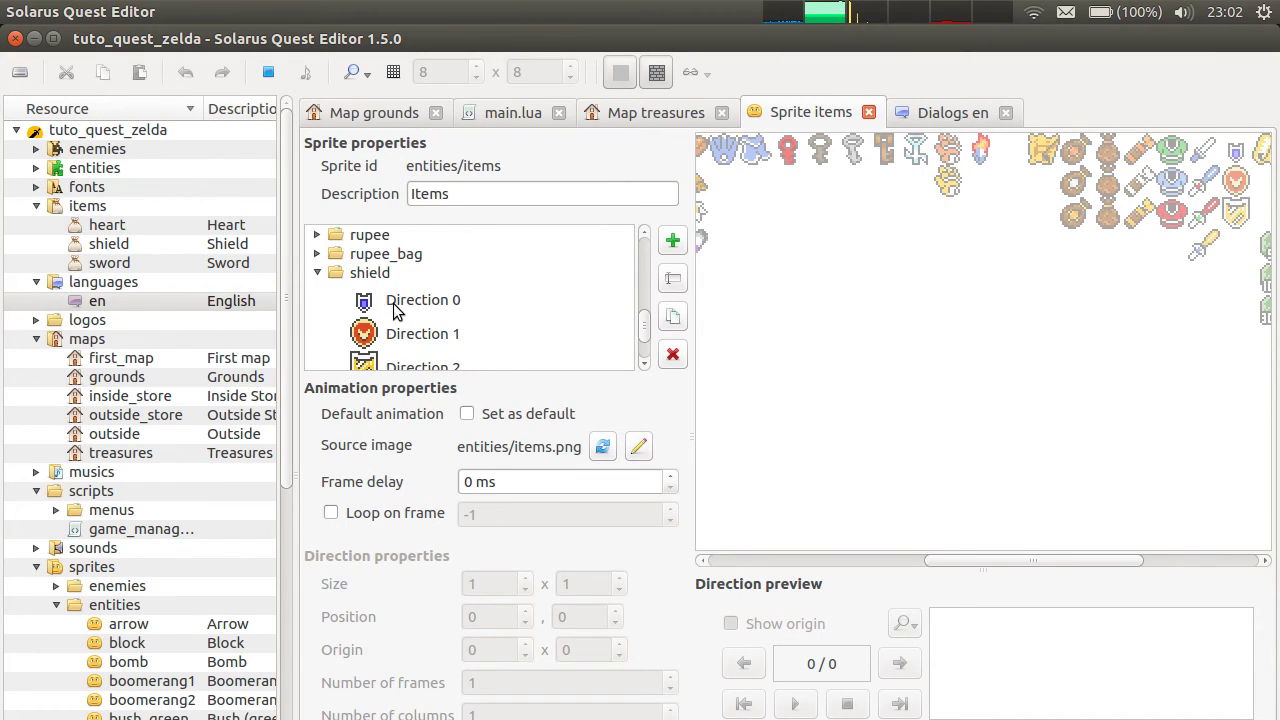
scroll(323, 300, down, 3)
click(400, 272)
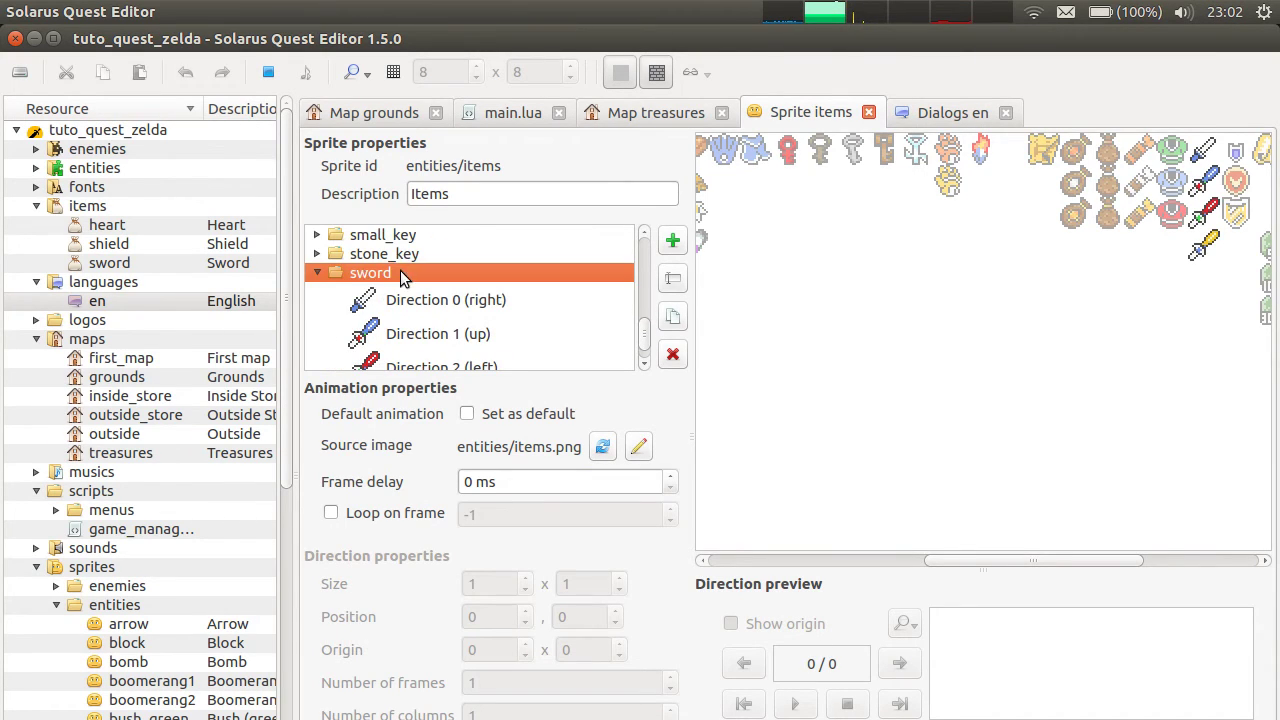
click(490, 303)
scroll(474, 331, down, 1)
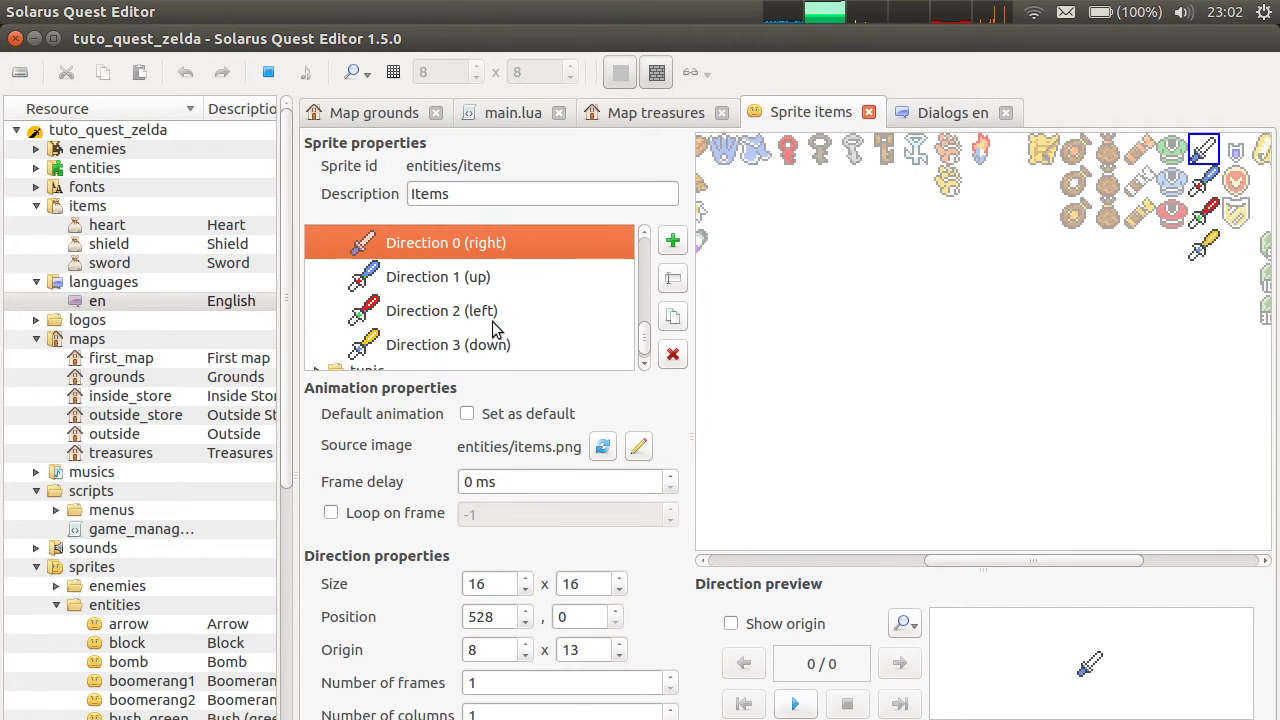
click(502, 282)
click(524, 239)
click(480, 340)
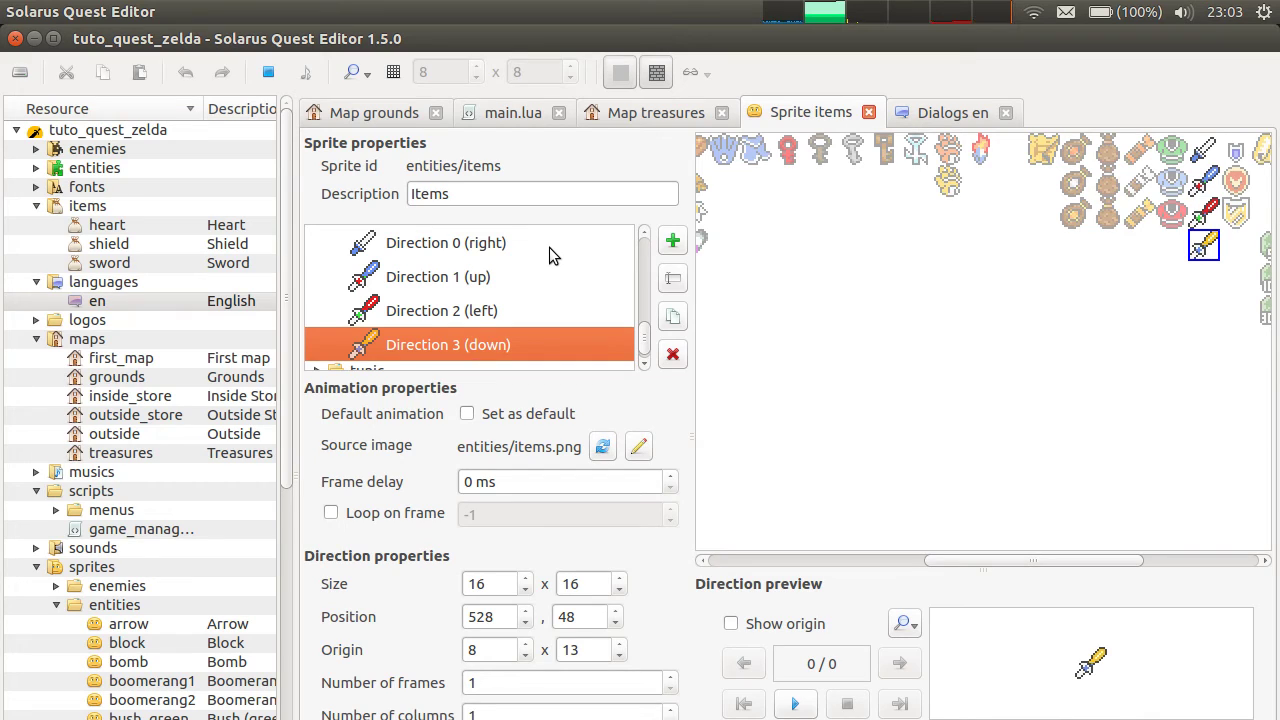
scroll(497, 270, up, 1)
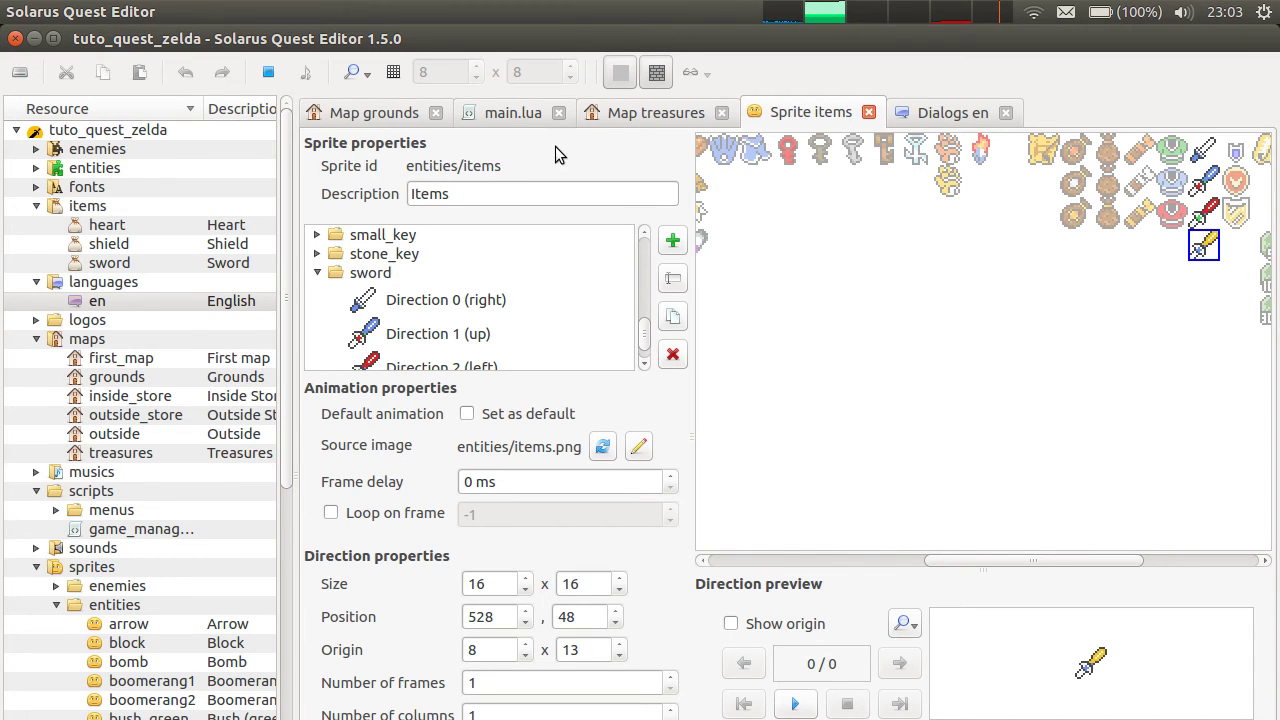
- Check the message in the running game, and view the dialog _treasure.sword.1 in the English dialogs
key(alt+Tab)
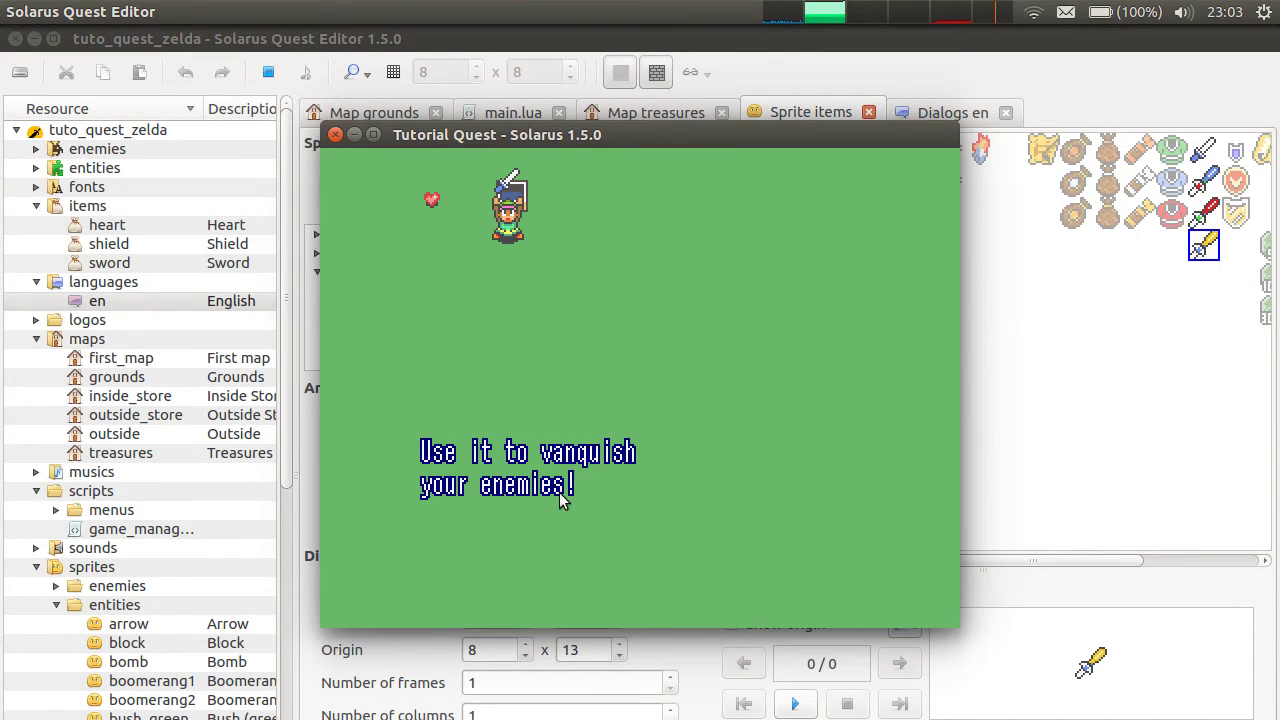
click(1170, 385)
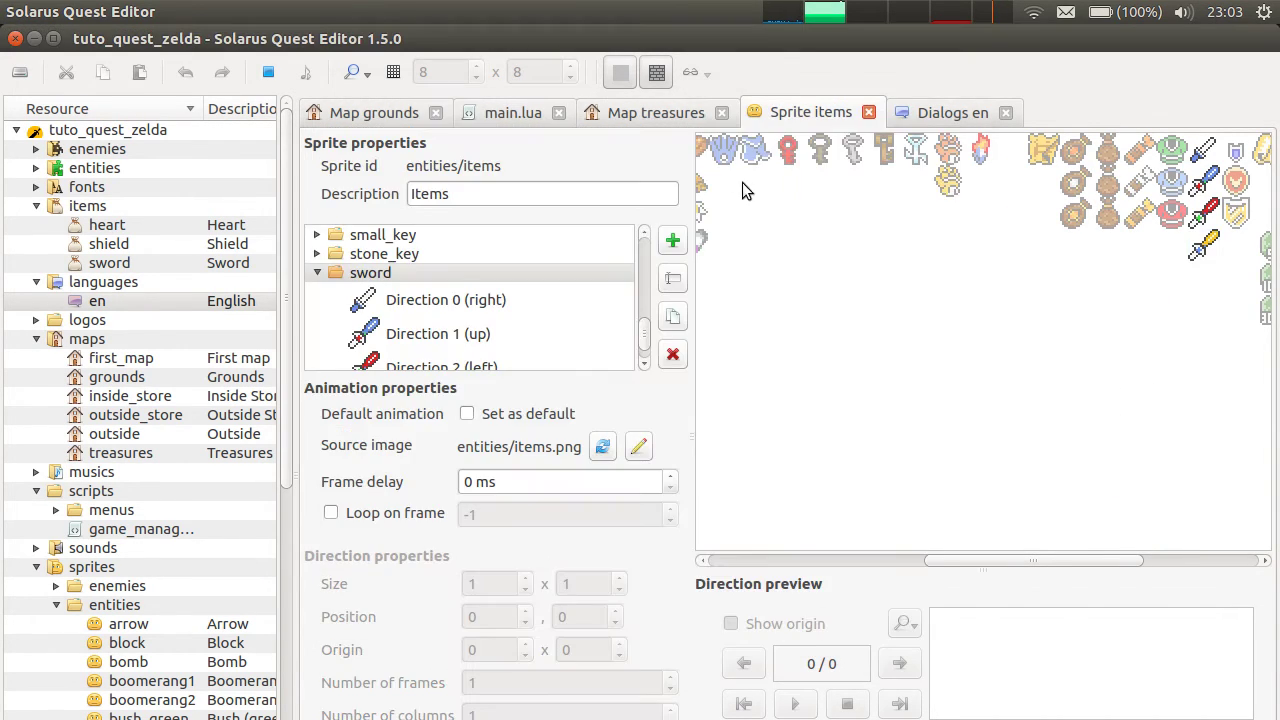
click(952, 112)
click(403, 416)
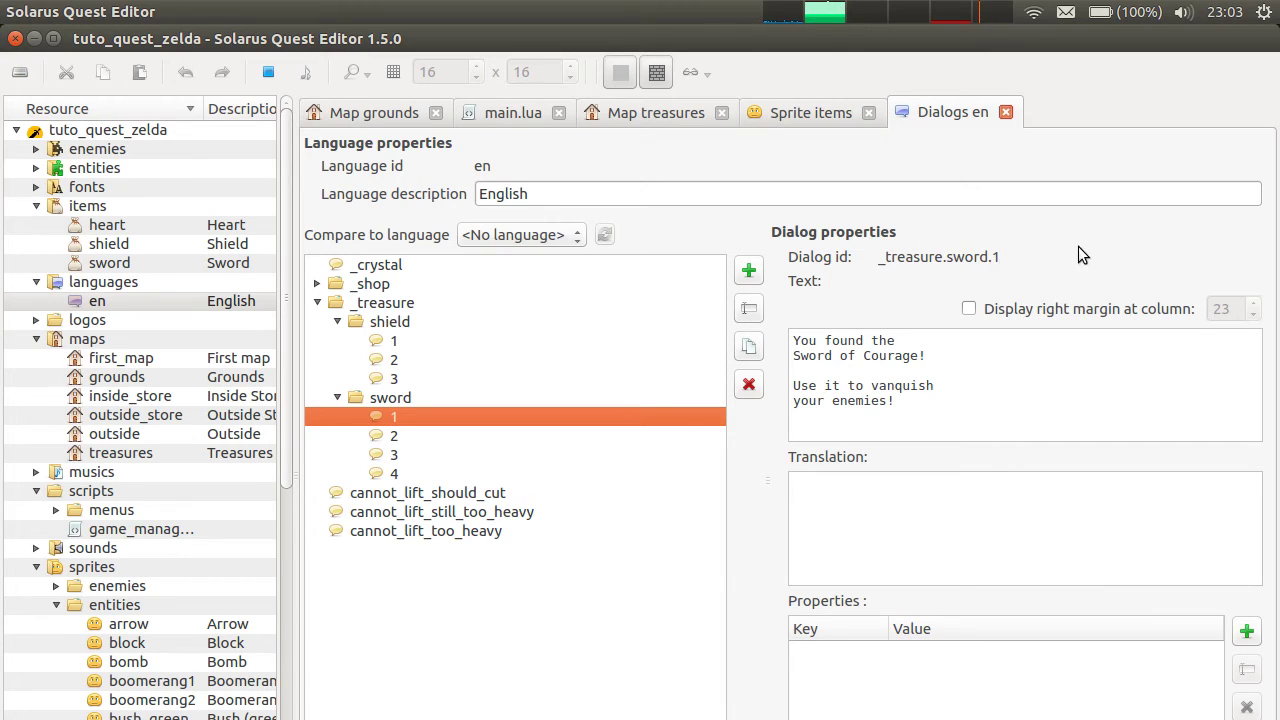
click(1000, 262)
- Examine the line sol.language.set_language("en") in the main.lua script
click(535, 116)
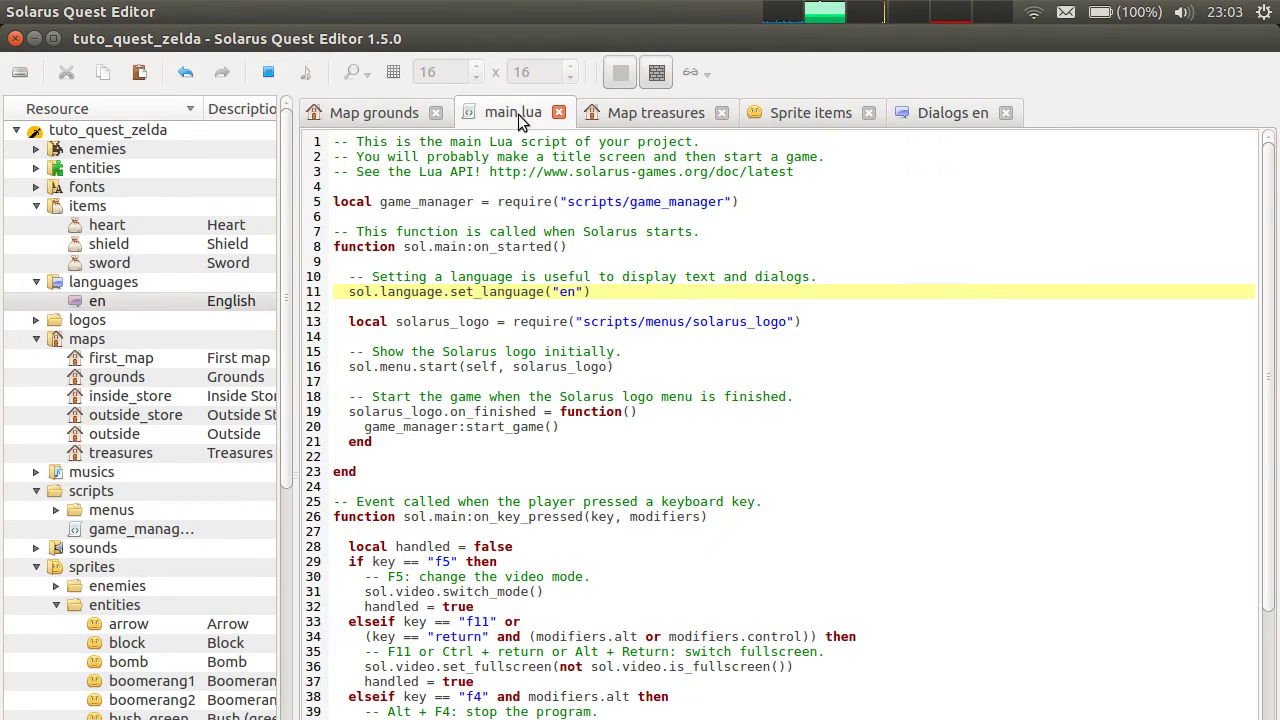
drag(608, 291, 345, 291)
click(817, 279)
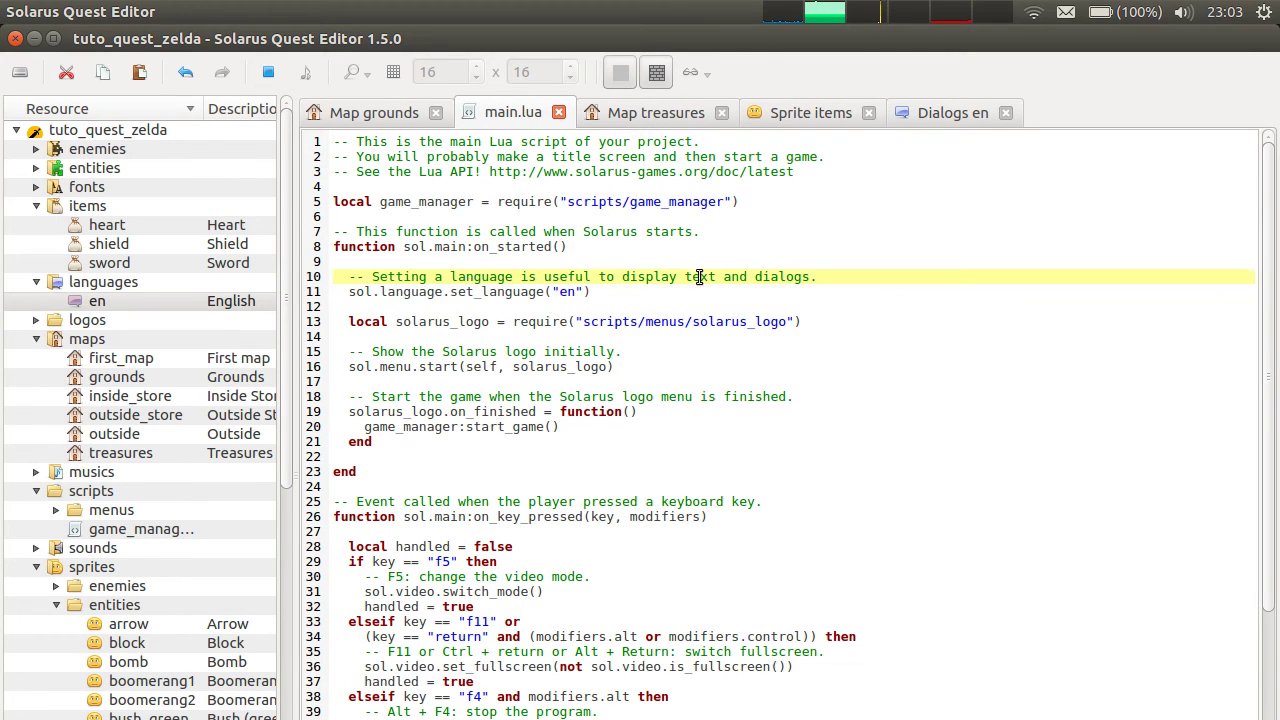
click(864, 295)
- Return to the running game, dismiss the sword dialog and close the game window
key(alt+Tab)
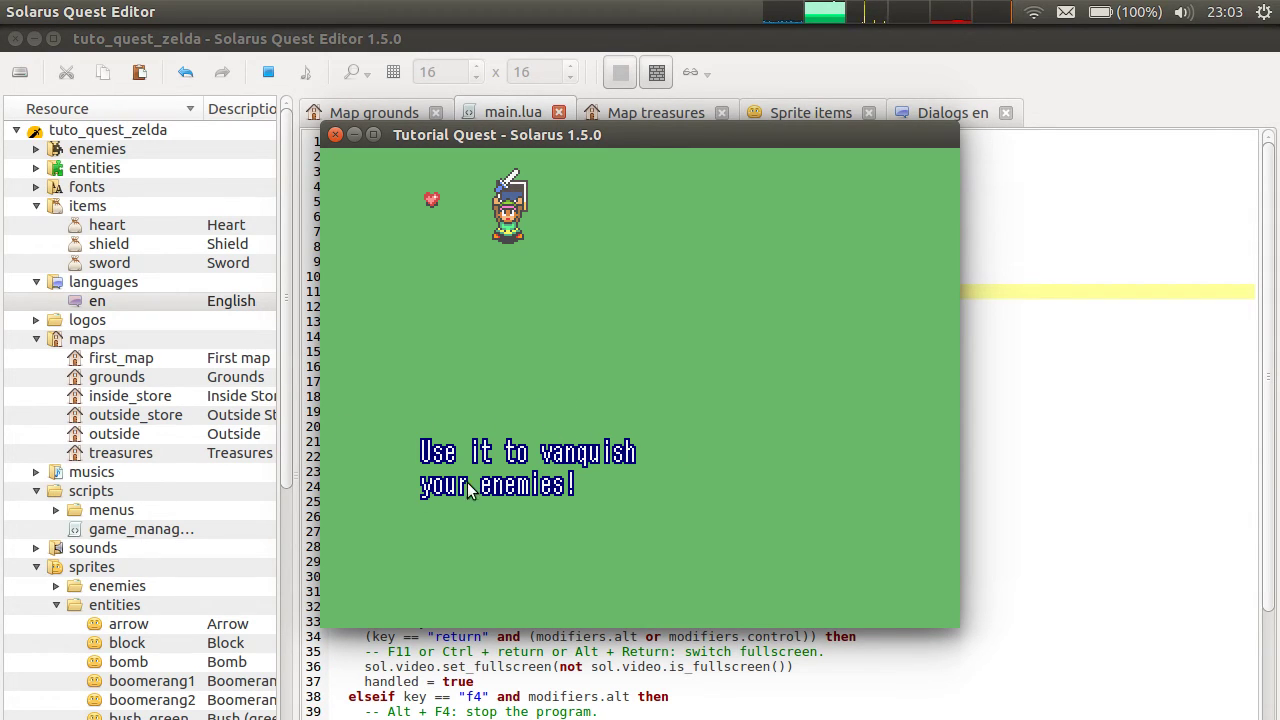
key(space)
click(337, 133)
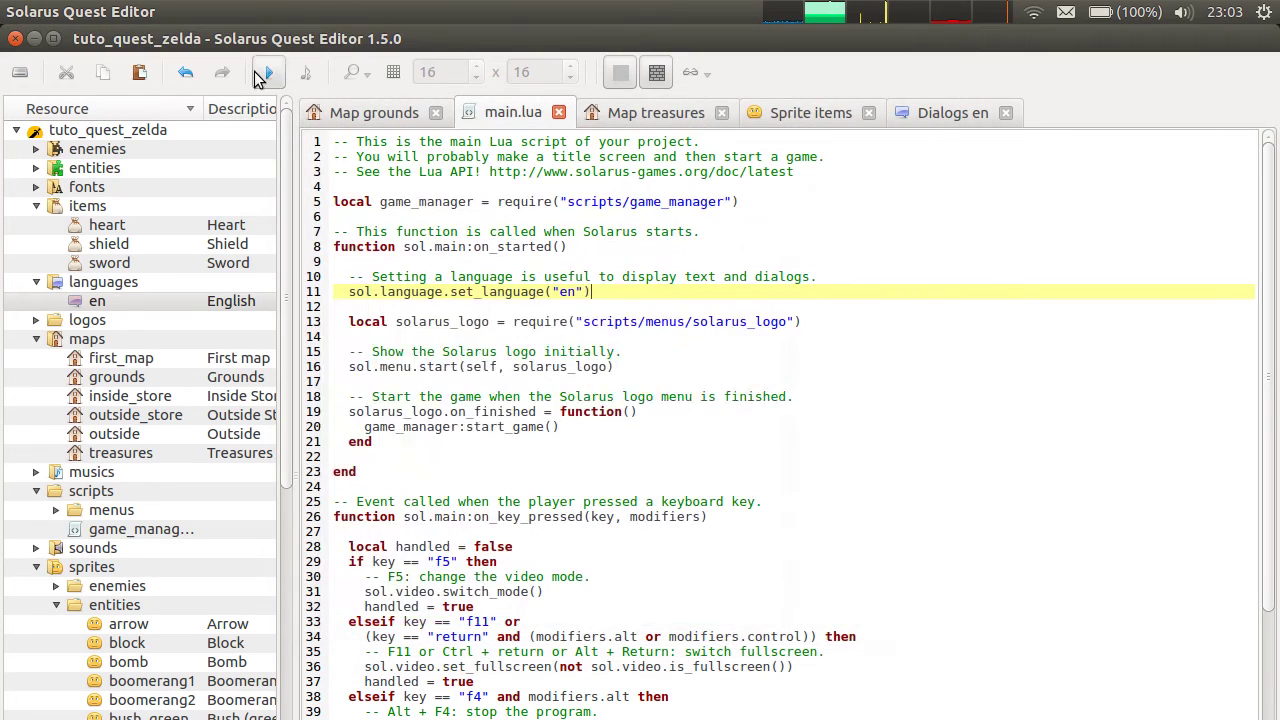
- Run the quest, walk the hero to the chest and open it to get the sword
click(268, 72)
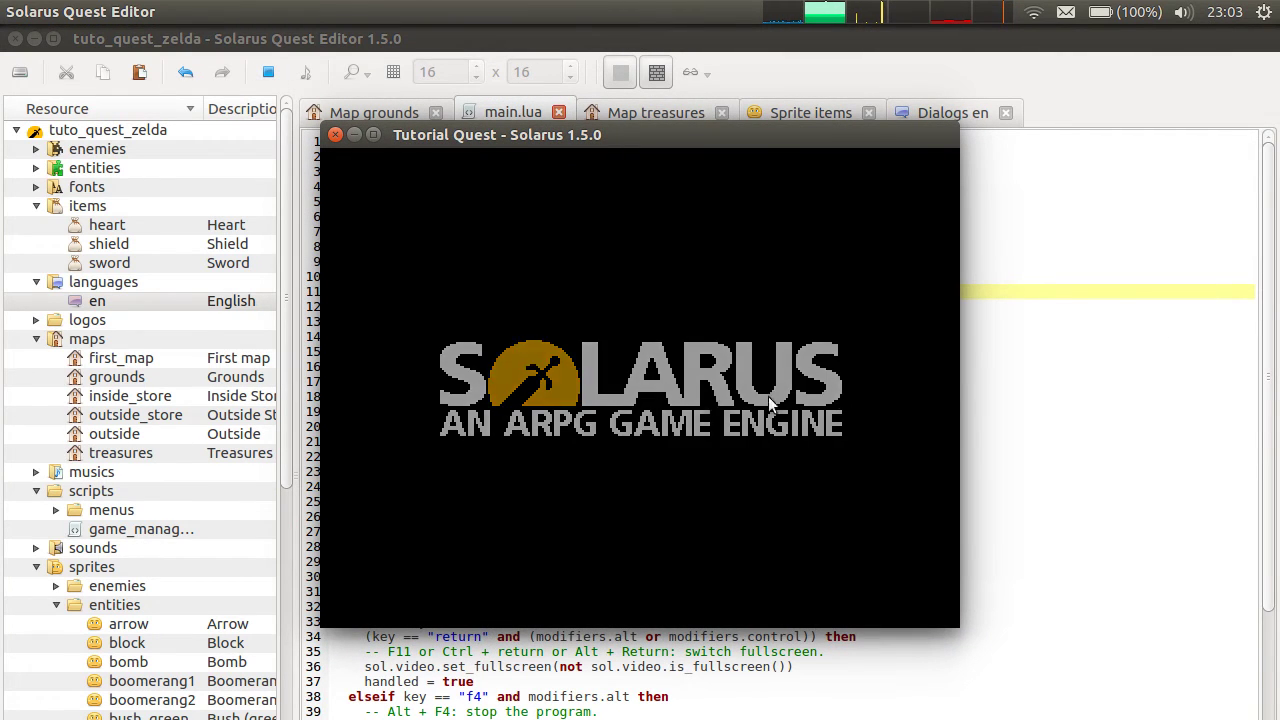
key(Right)
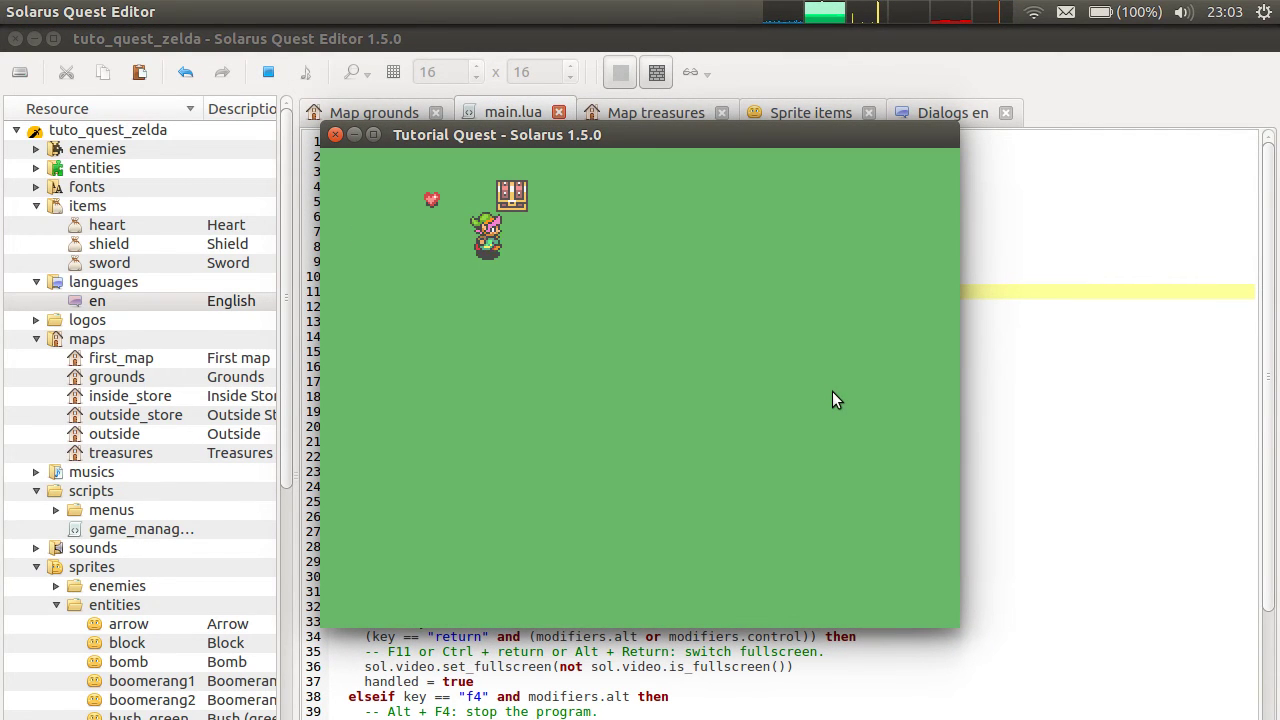
key(Up)
key(space)
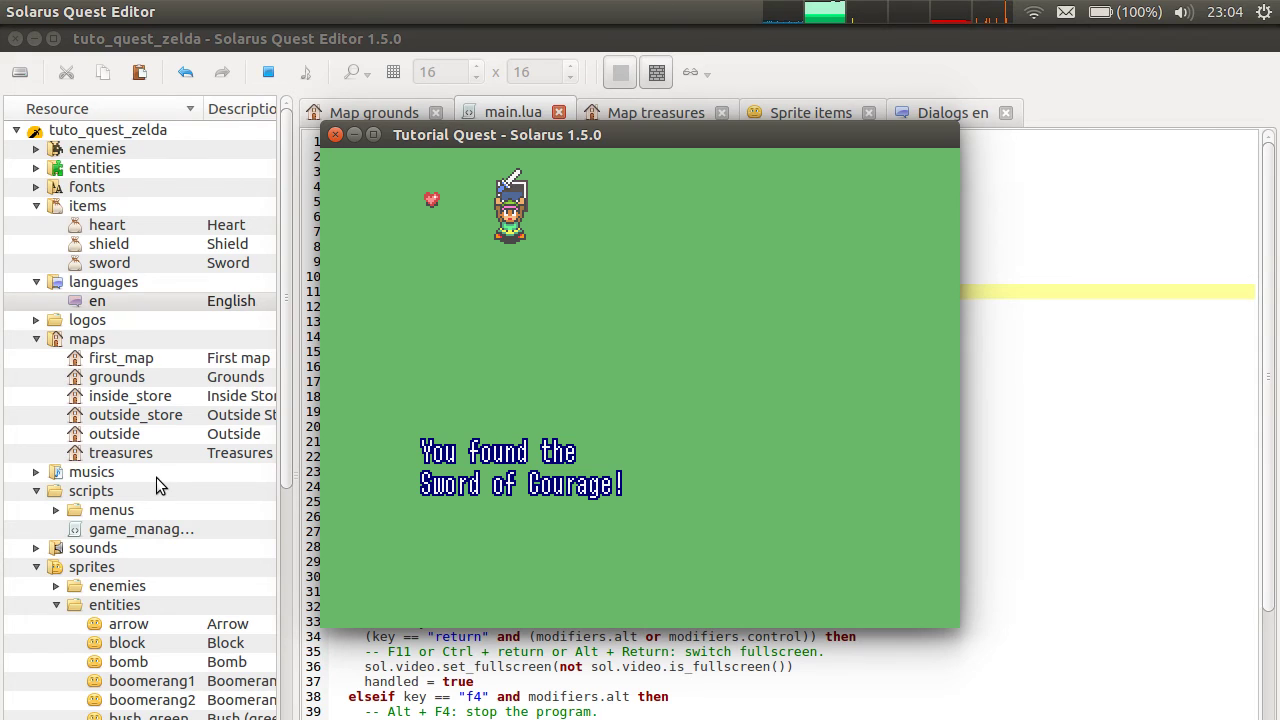
- Locate the alttp font in the quest's fonts resources, then return to the running game
scroll(167, 398, down, 3)
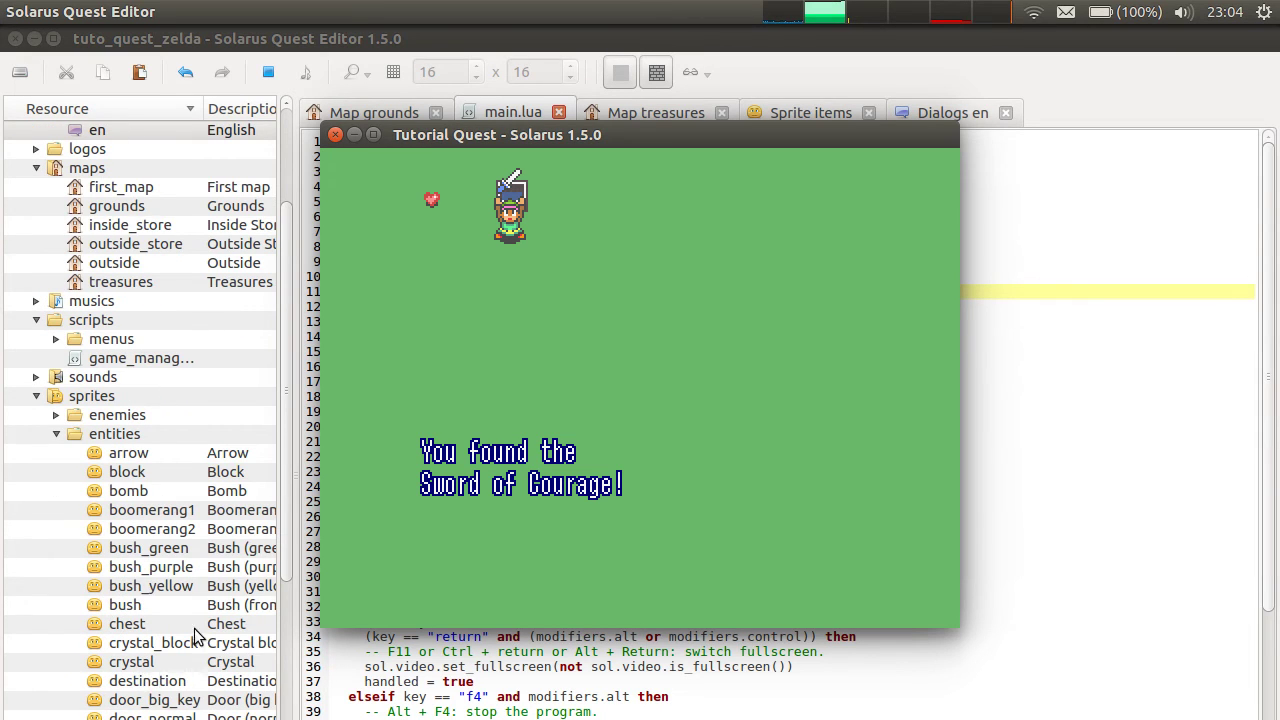
scroll(197, 605, up, 3)
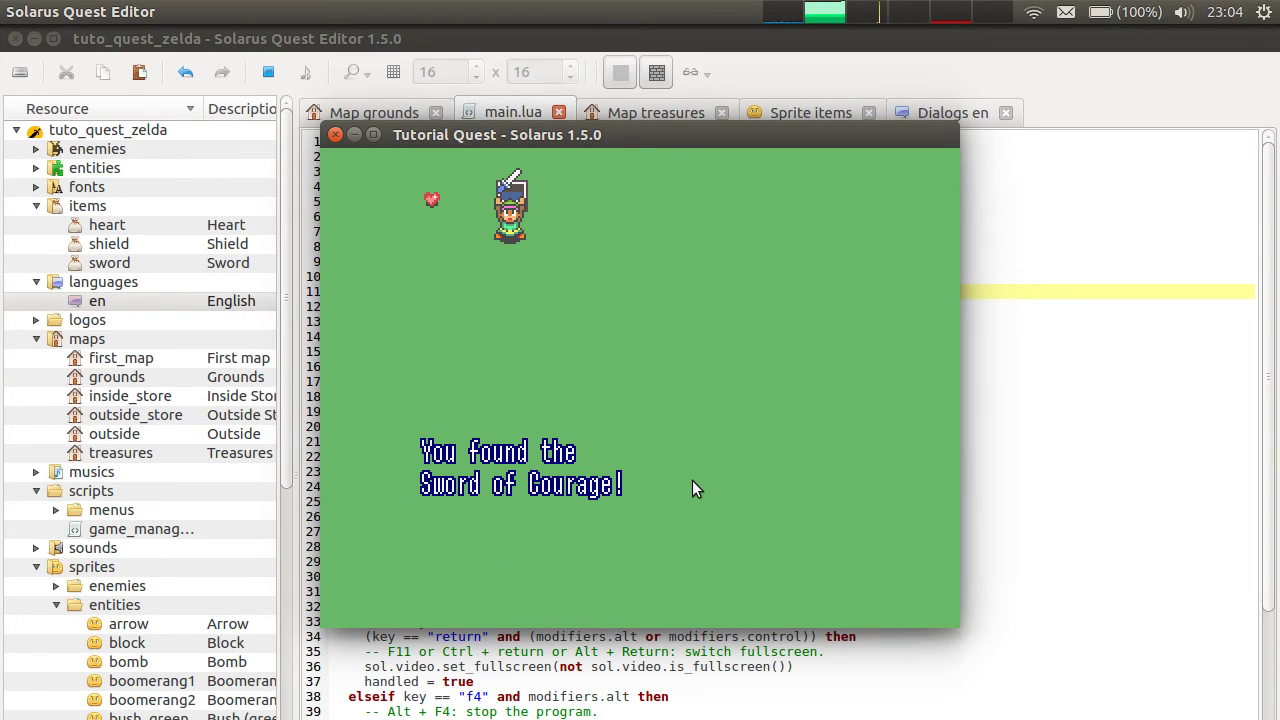
click(36, 187)
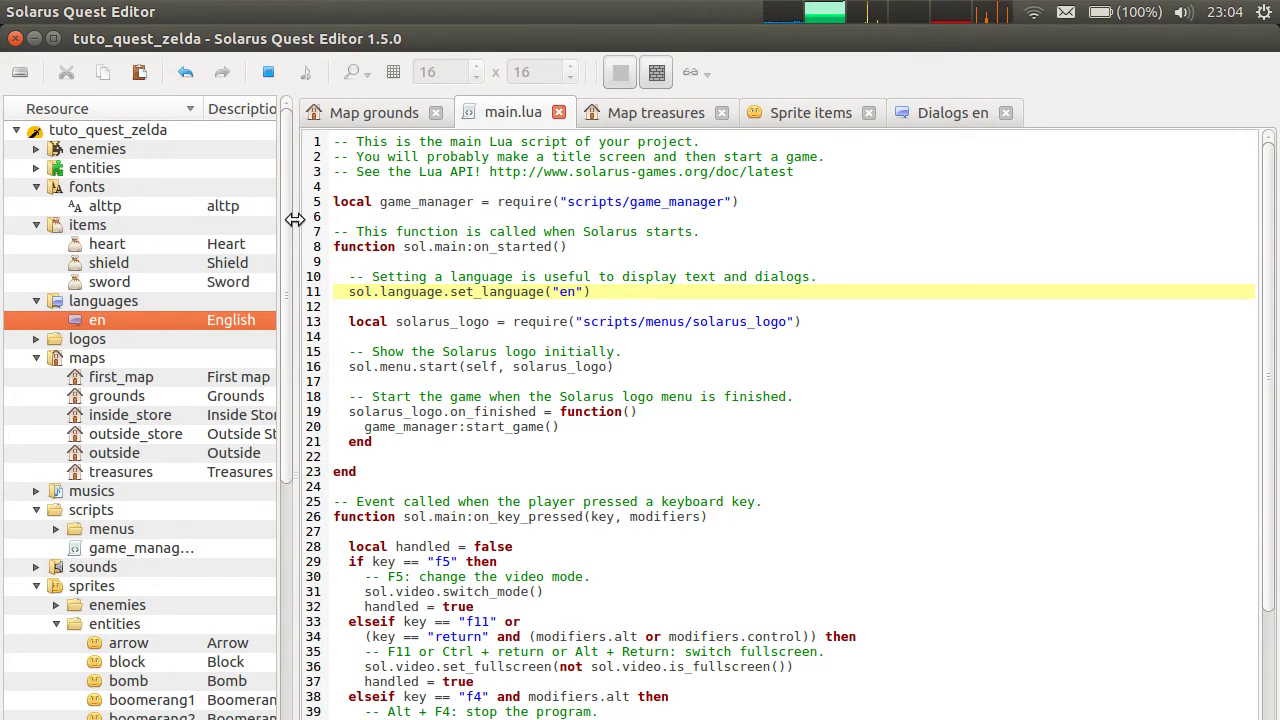
click(88, 210)
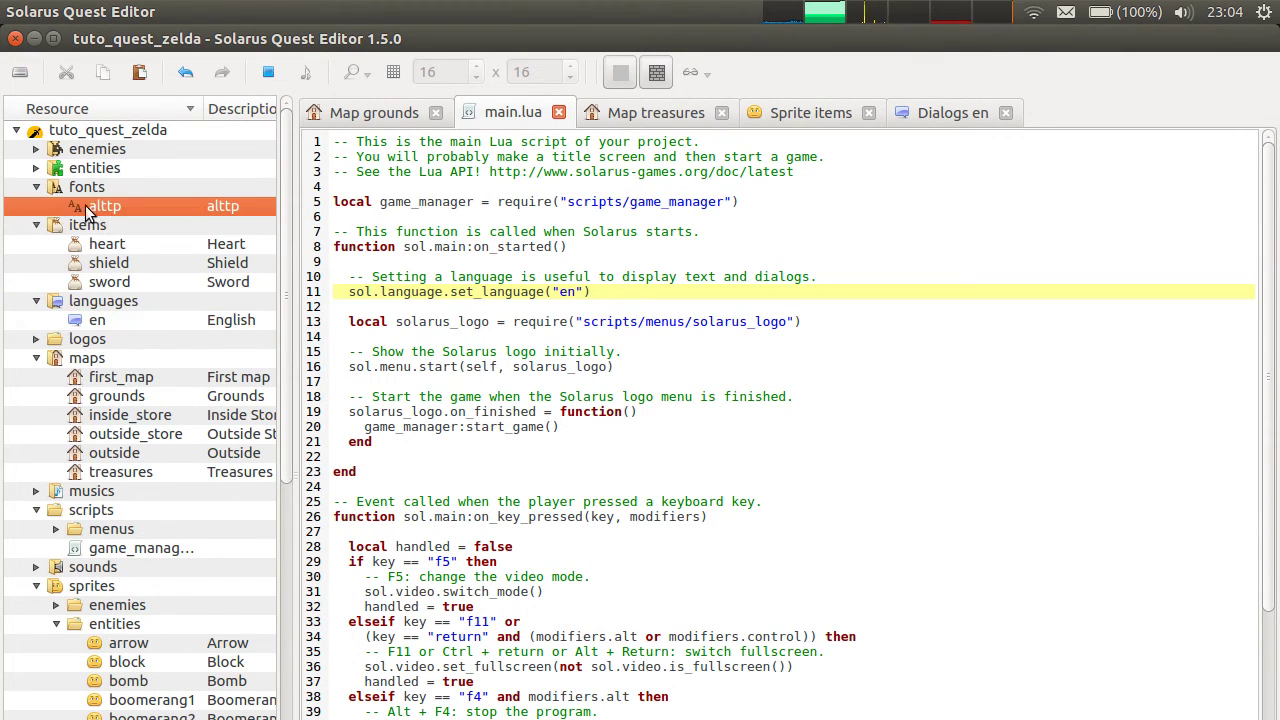
click(688, 306)
key(F5)
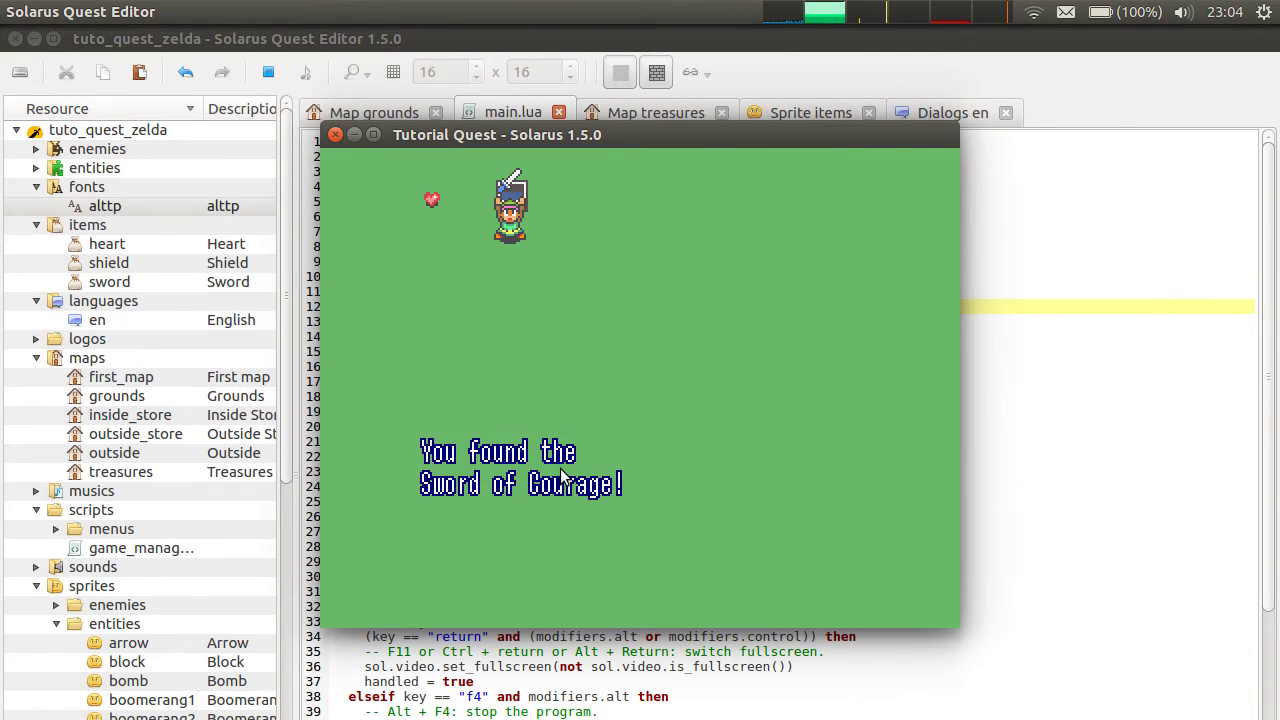
- Advance through the sword dialog until it ends and close the game window
key(space)
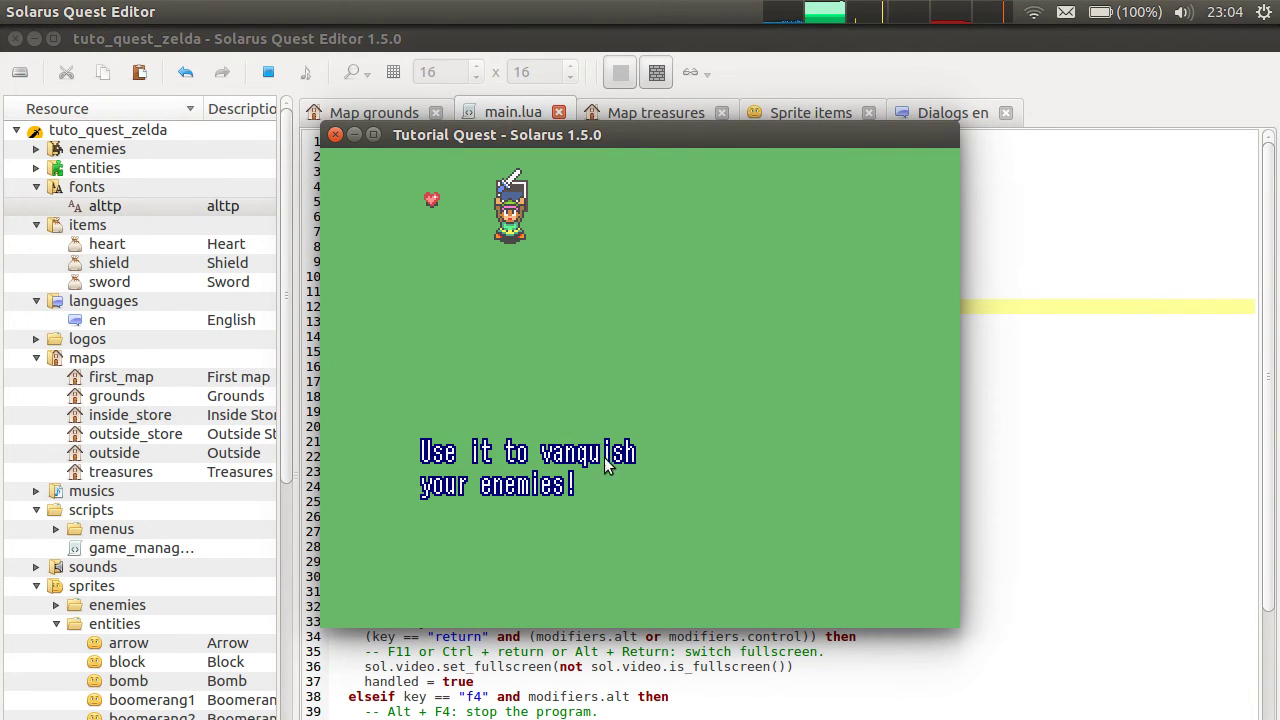
key(space)
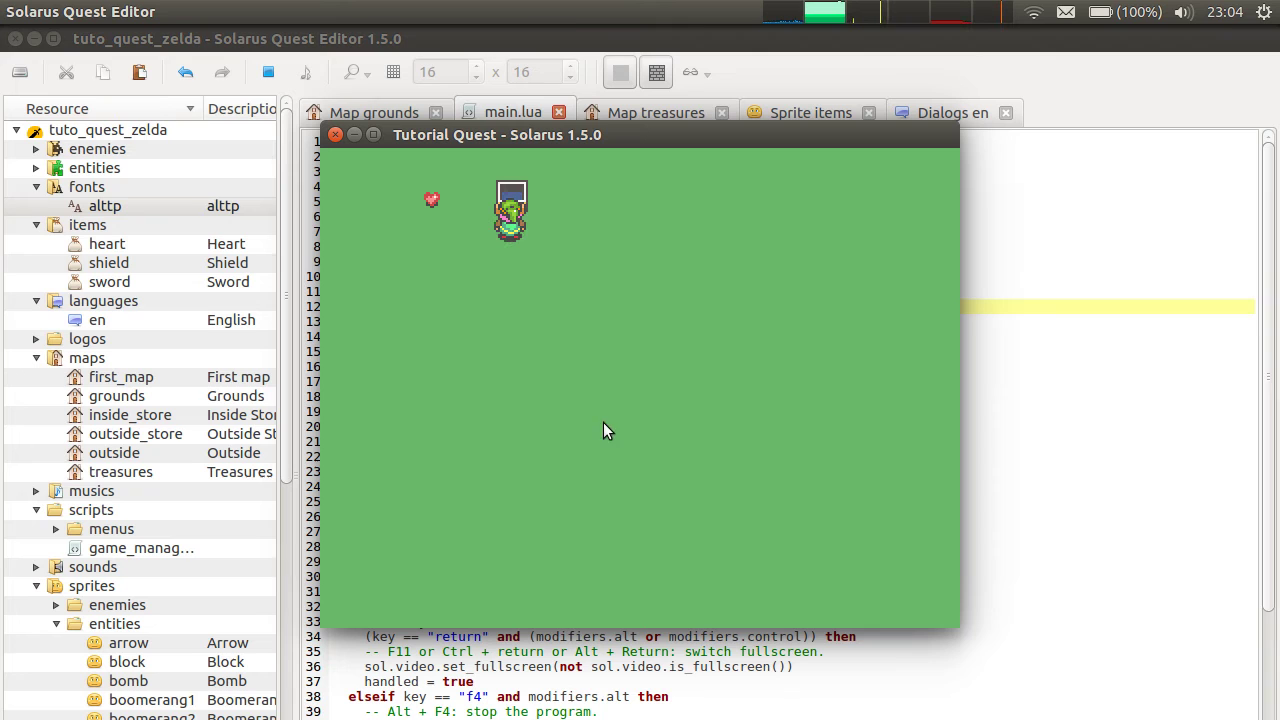
click(341, 133)
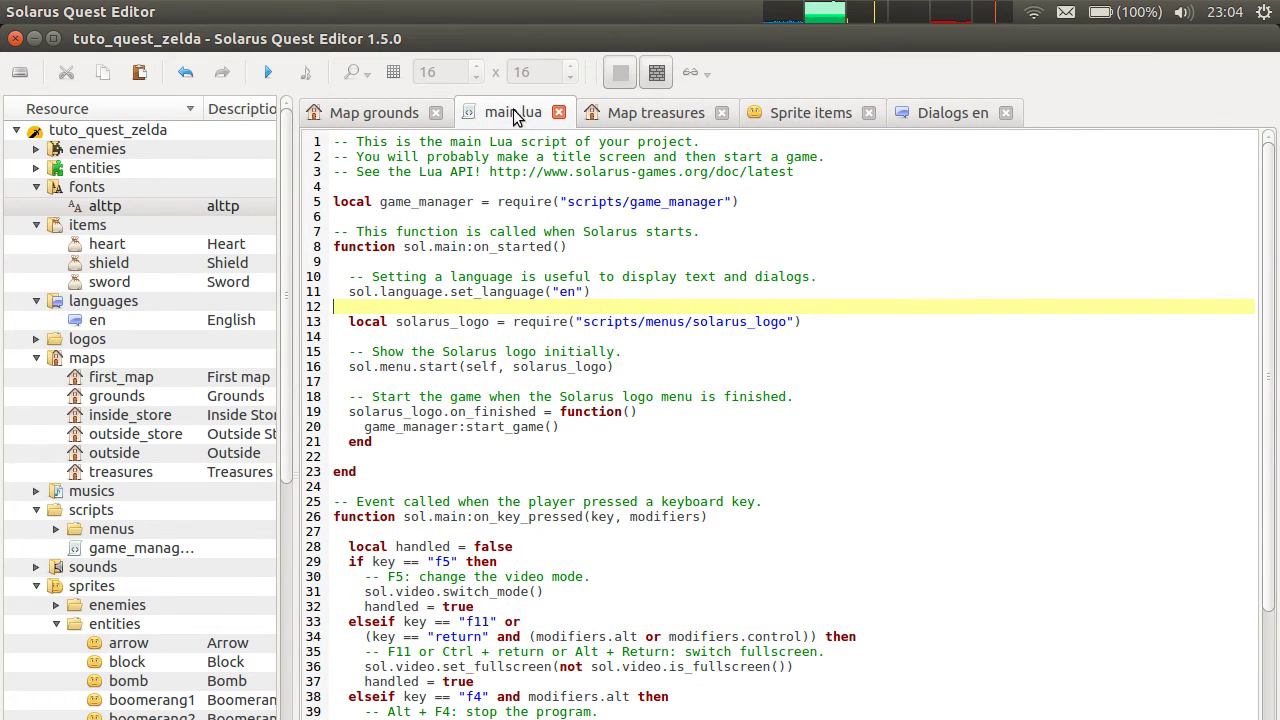
- View the English dialogs and the Grounds map, and return to the treasures map
click(973, 118)
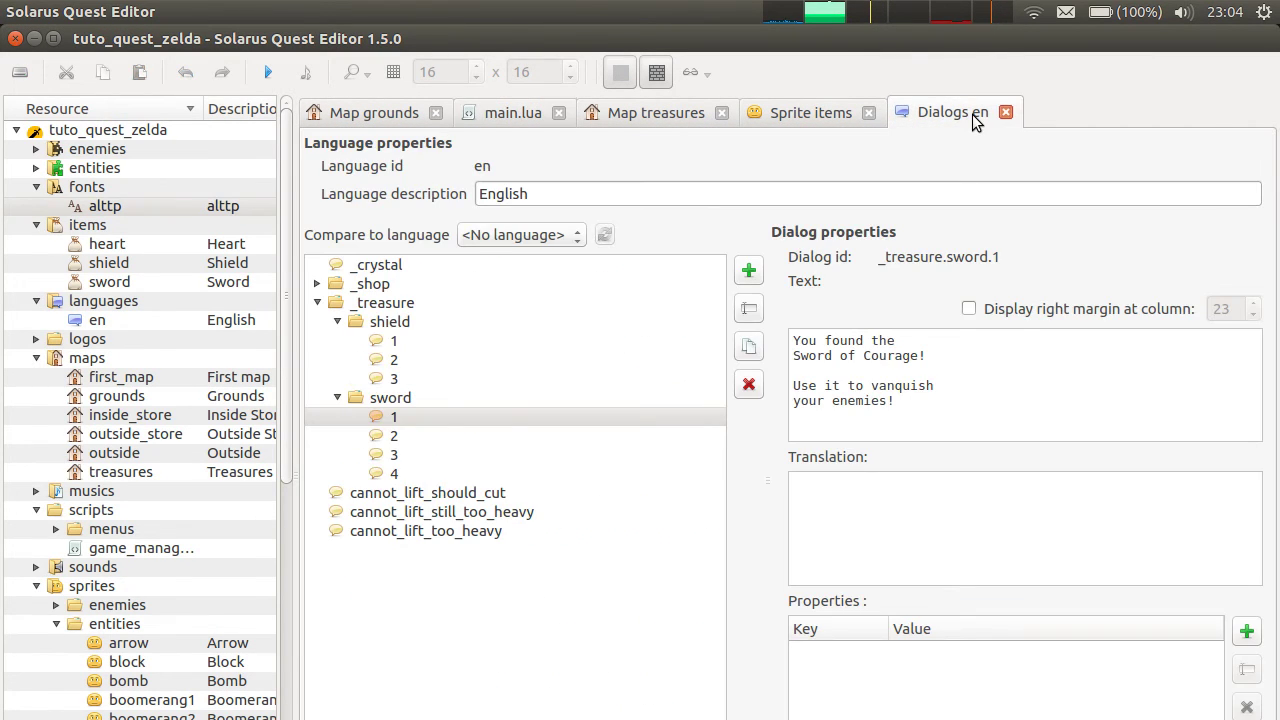
click(375, 114)
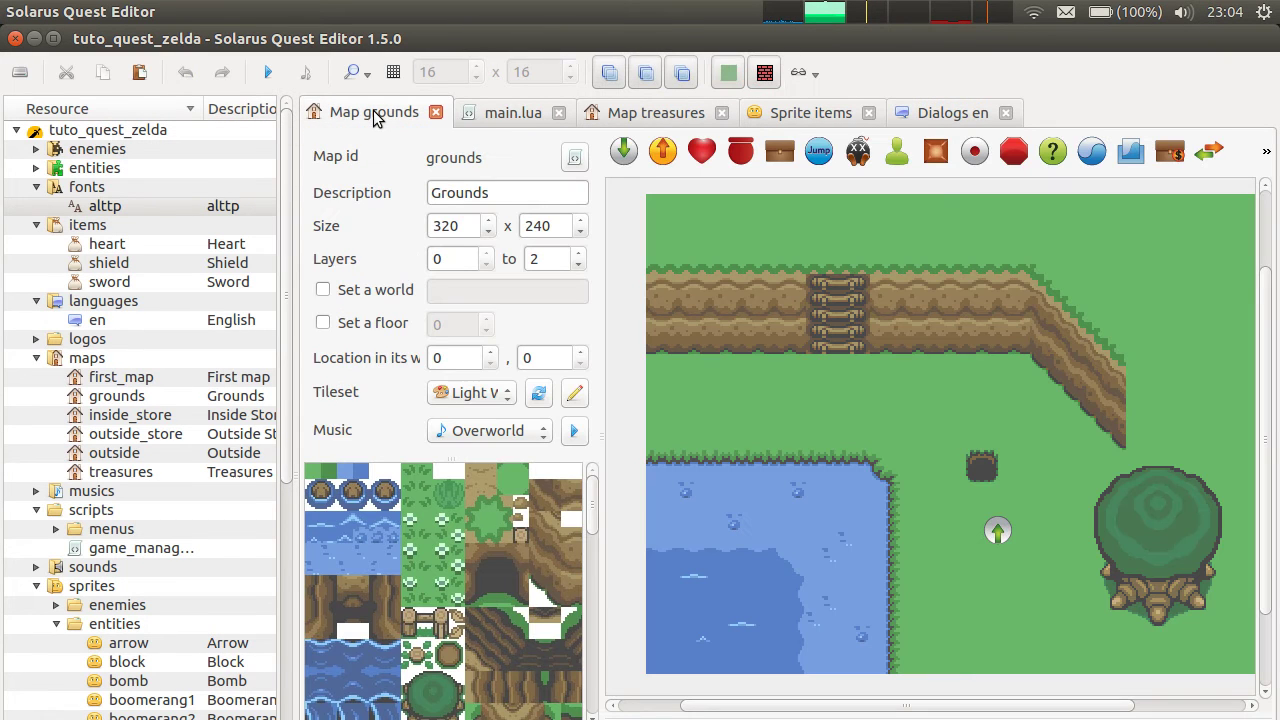
click(519, 116)
key(ctrl+Tab)
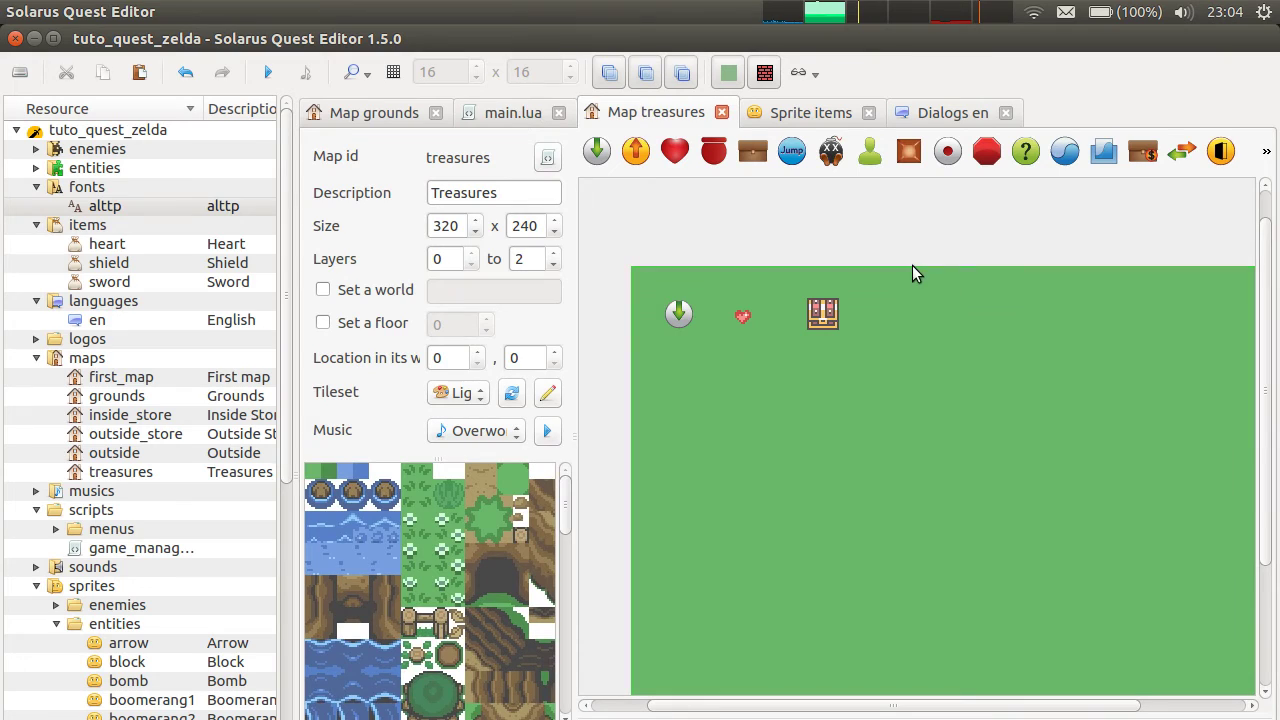
- Add a destructible object below the heart on the treasures map, at about 56, 61
click(736, 320)
click(941, 247)
click(714, 151)
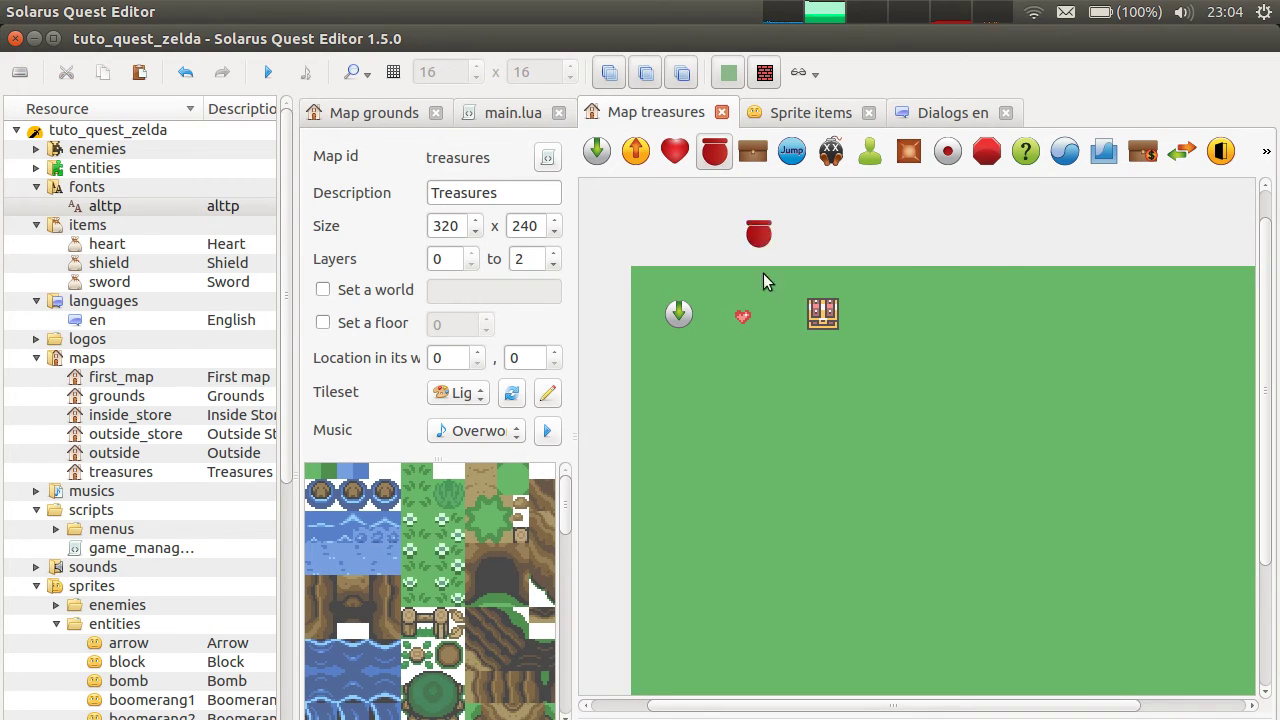
click(713, 155)
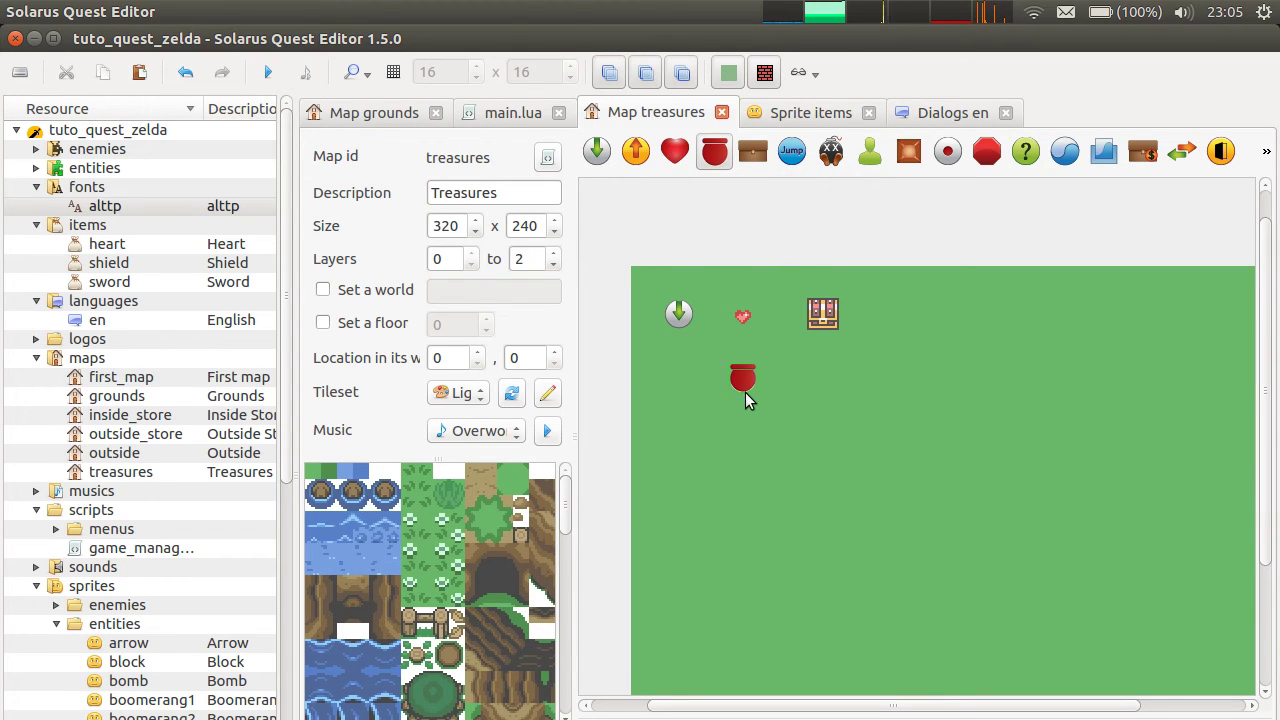
click(745, 400)
- Edit the new destructible object and set its sprite to Bush (from tileset) from the entities sprites
double_click(748, 378)
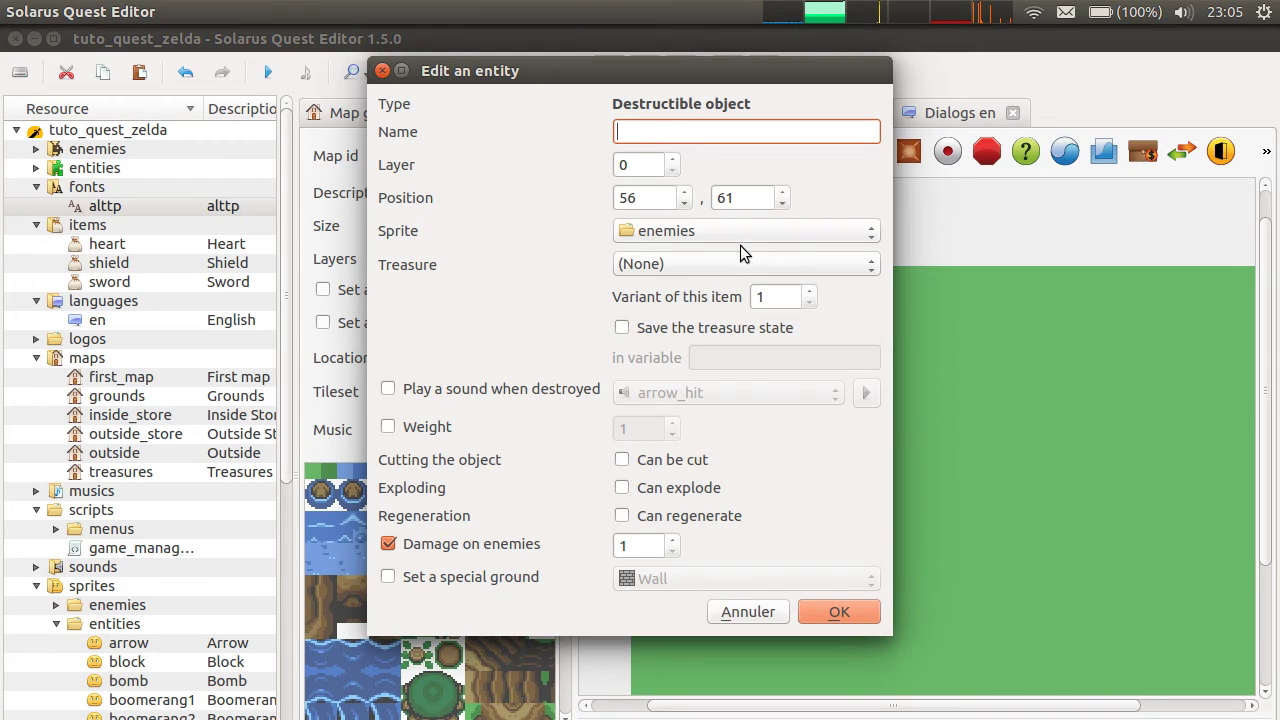
click(760, 224)
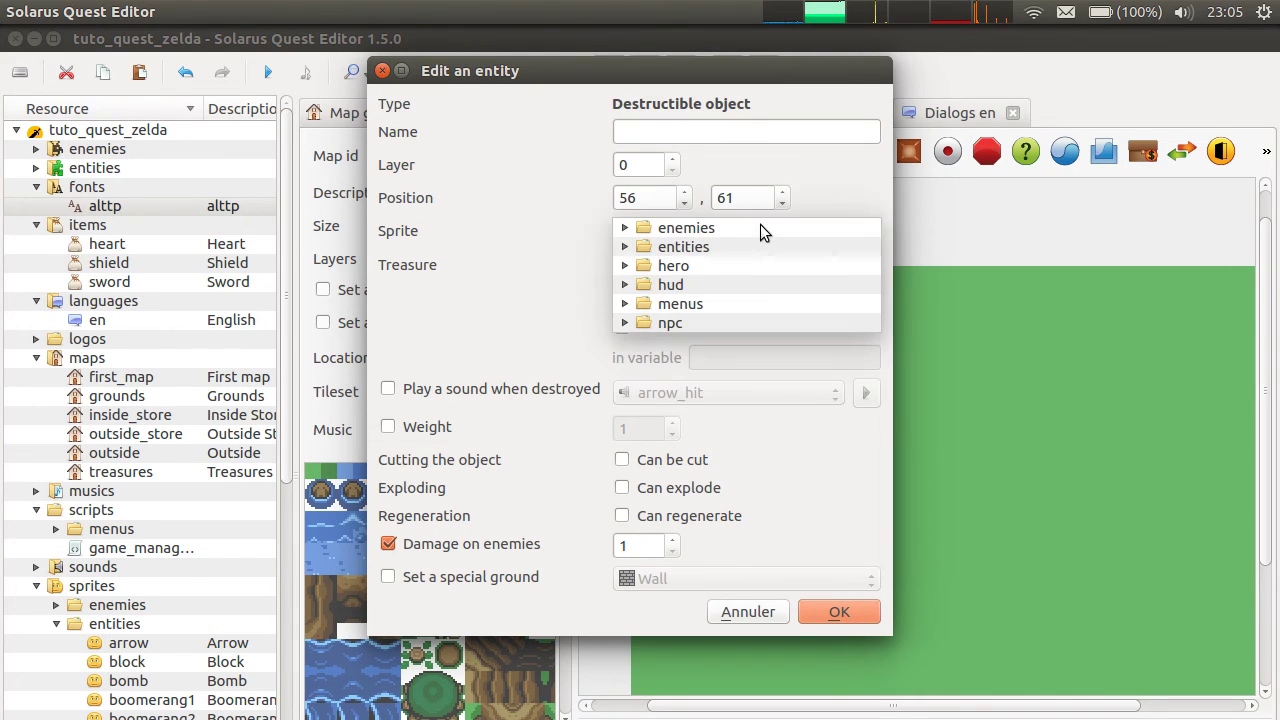
click(478, 232)
click(620, 232)
click(622, 247)
click(660, 246)
click(686, 243)
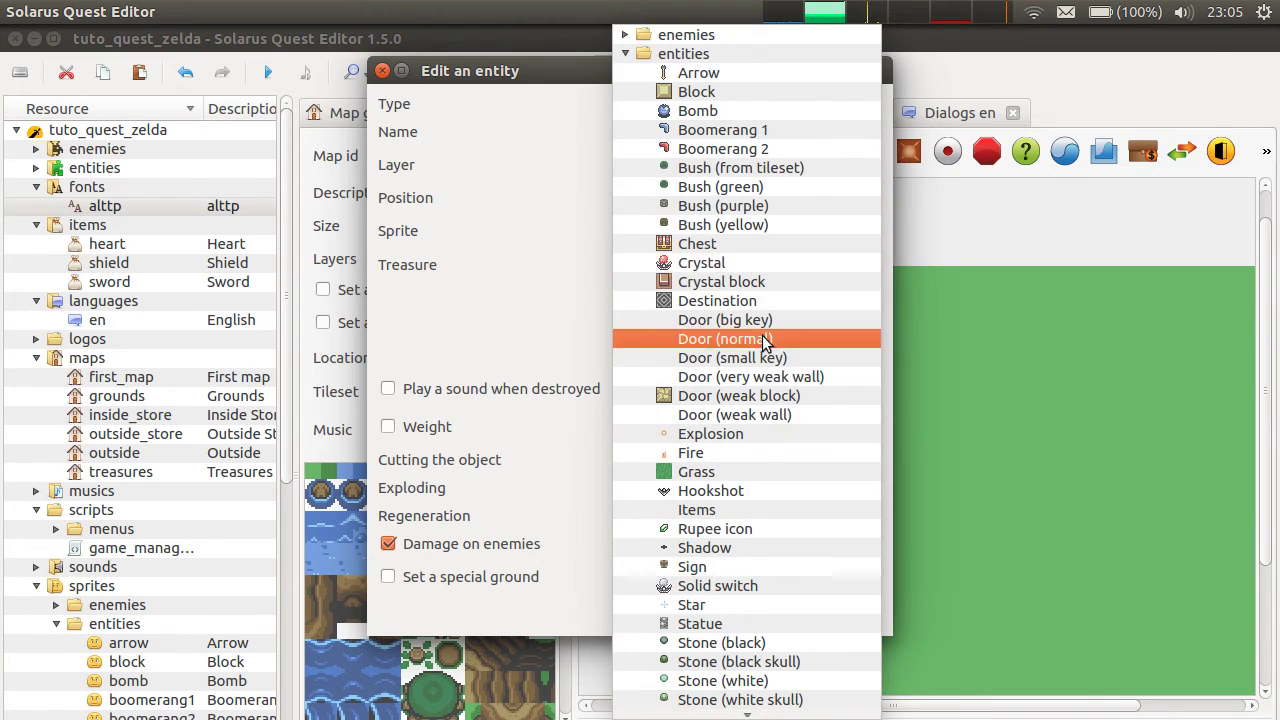
scroll(829, 558, down, 3)
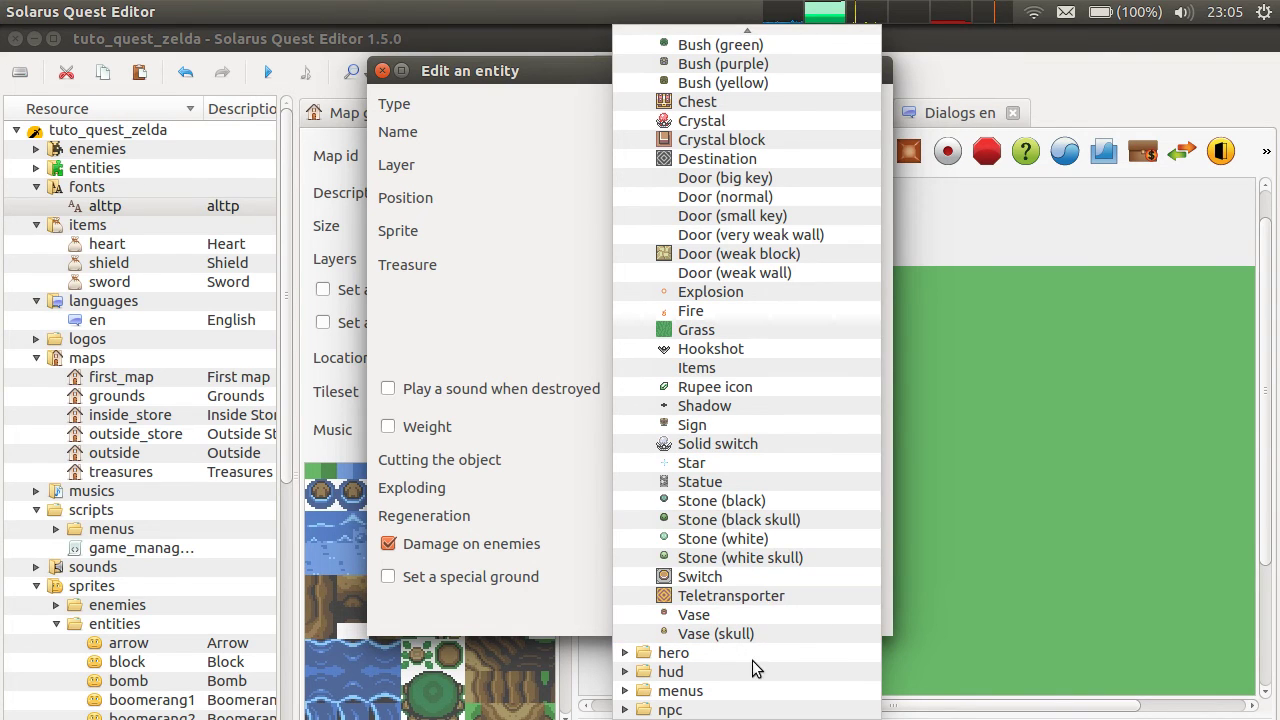
scroll(752, 545, up, 2)
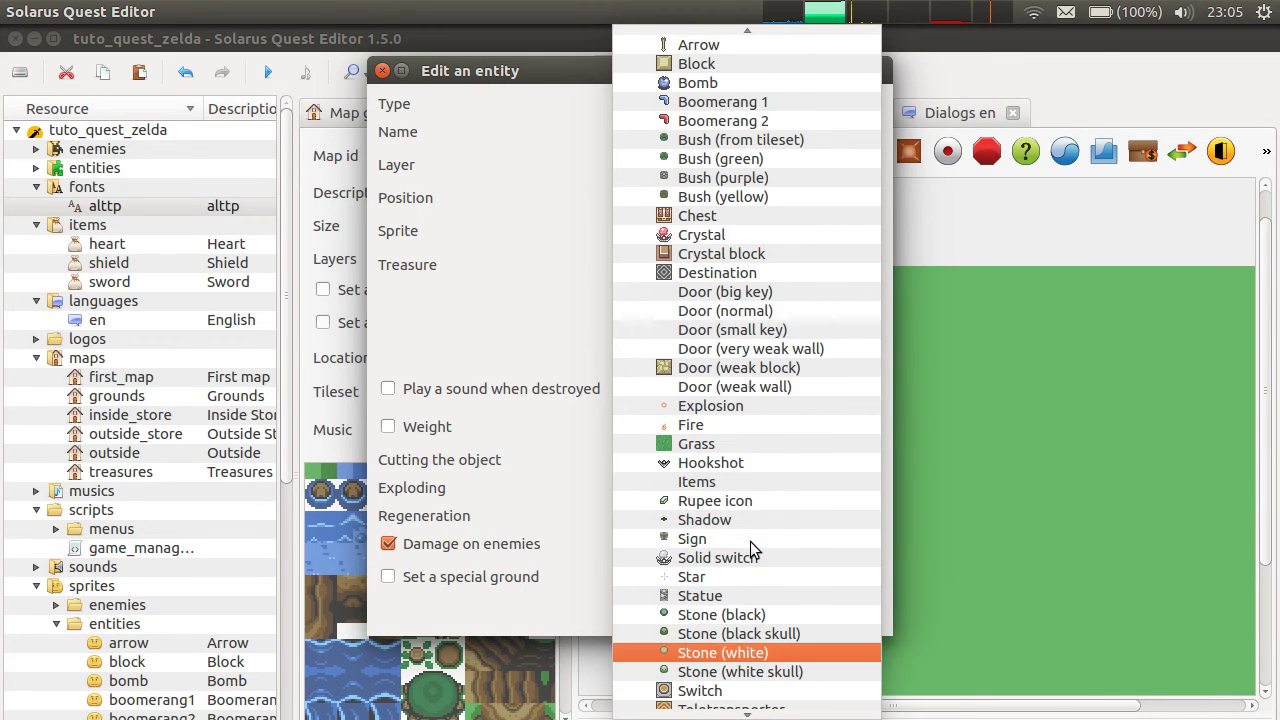
scroll(712, 430, up, 1)
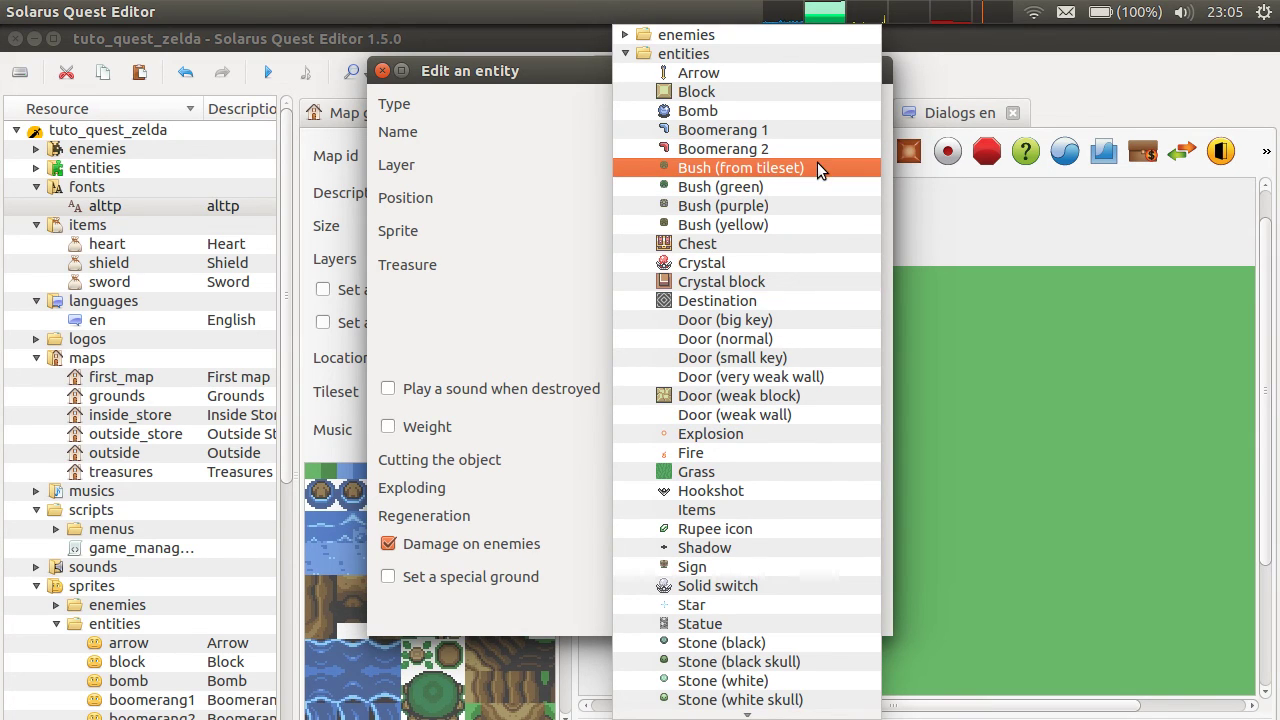
click(745, 166)
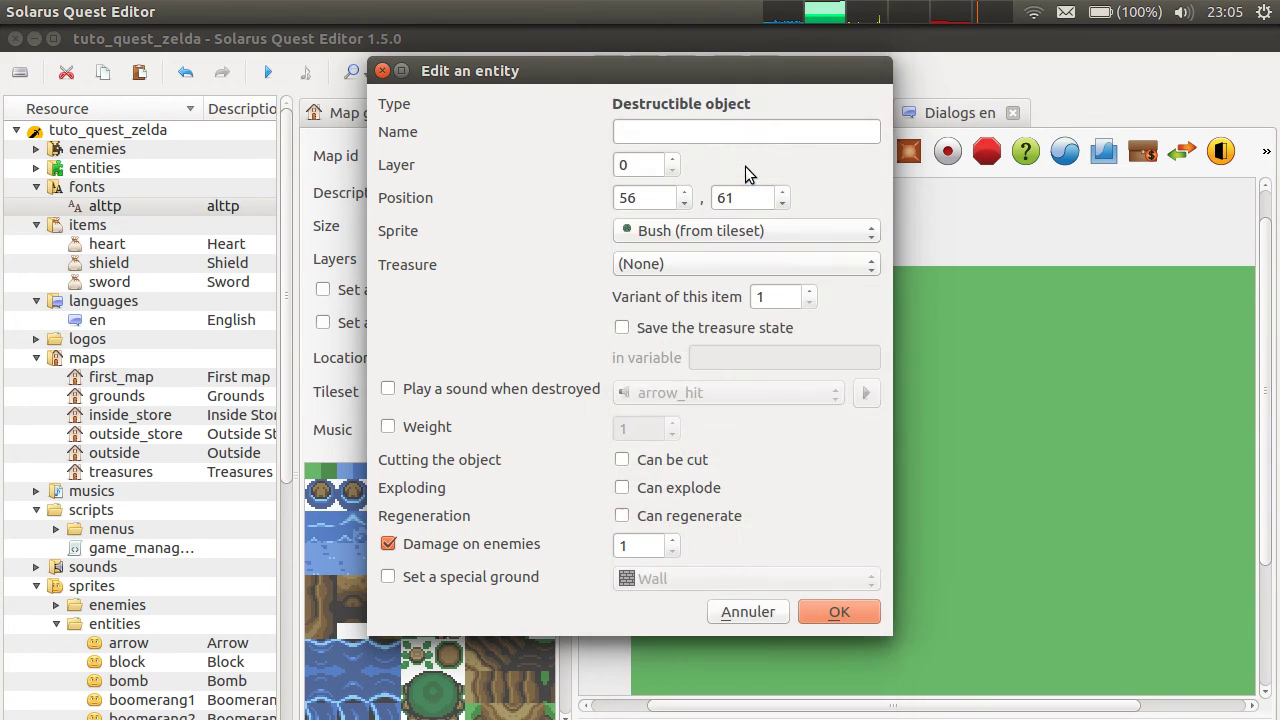
- Set the destructible object's treasure to Shield with item variant 2
click(714, 266)
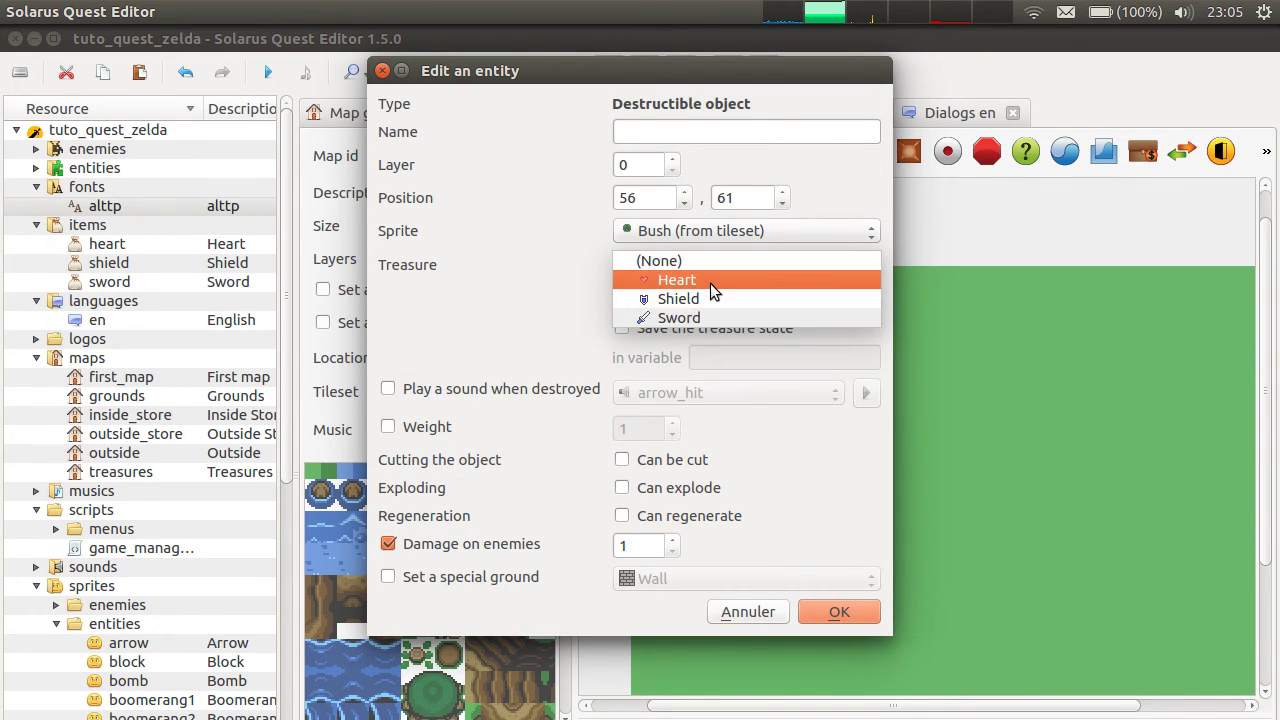
click(705, 298)
click(809, 291)
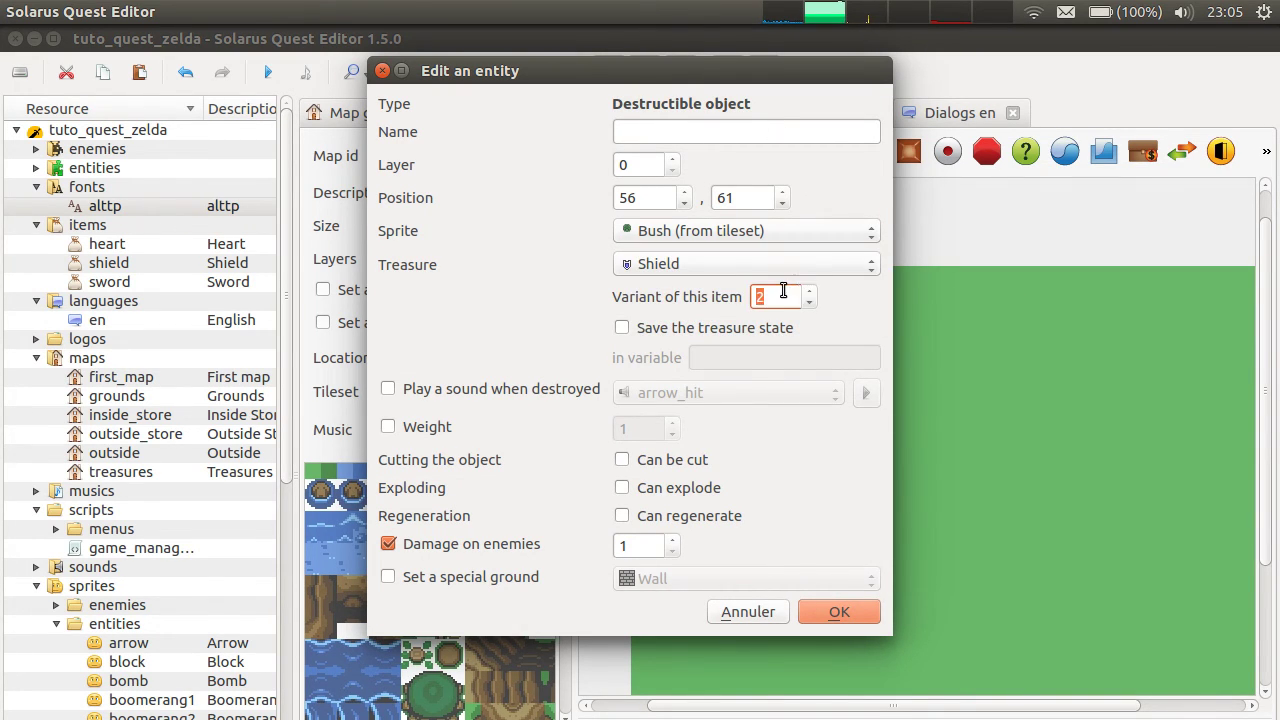
click(783, 293)
- Enable a sound when the object is destroyed, choose bush and preview it
click(551, 394)
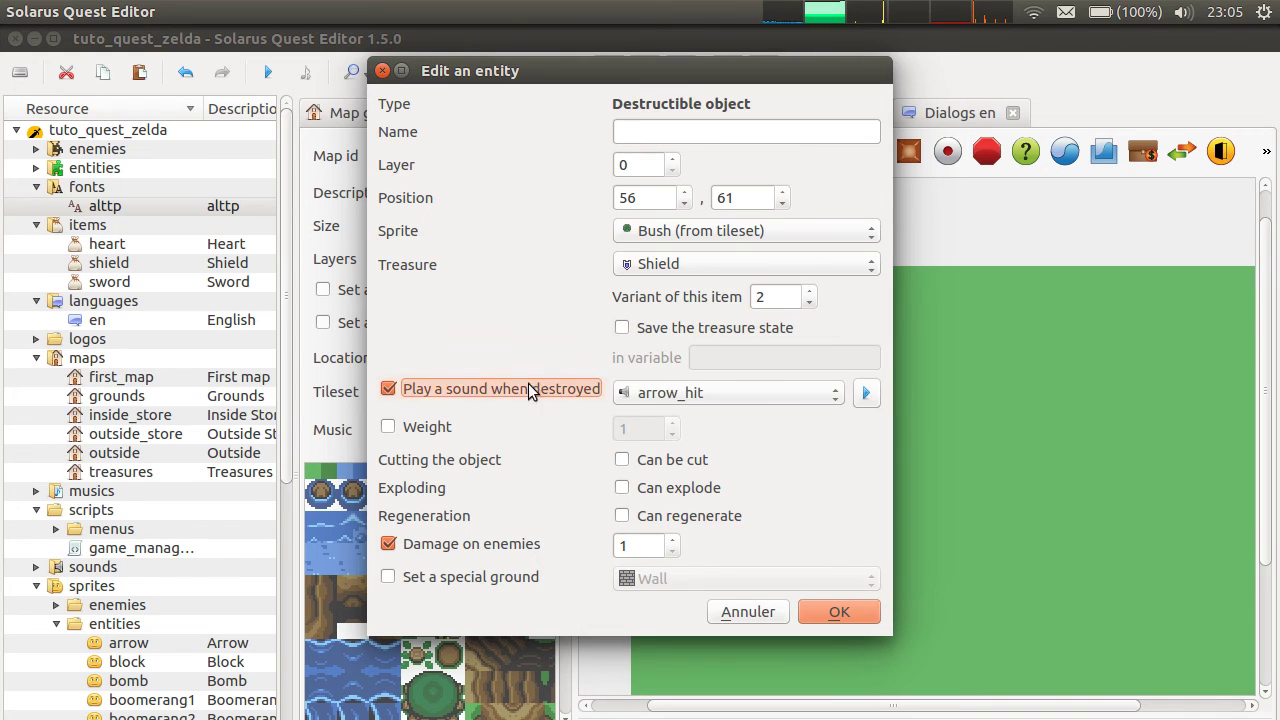
click(790, 395)
click(688, 204)
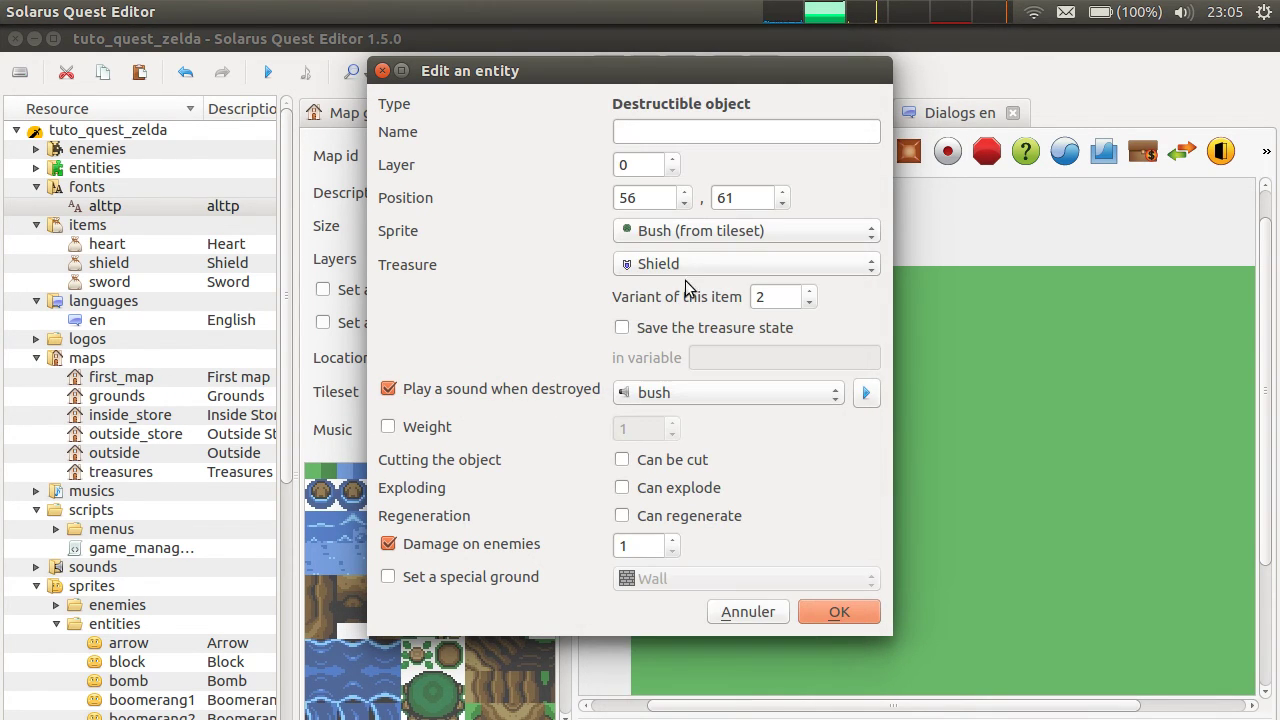
click(864, 395)
- Allow the bush to be cut, leaving weight disabled, apply the properties and save the treasures map
click(407, 418)
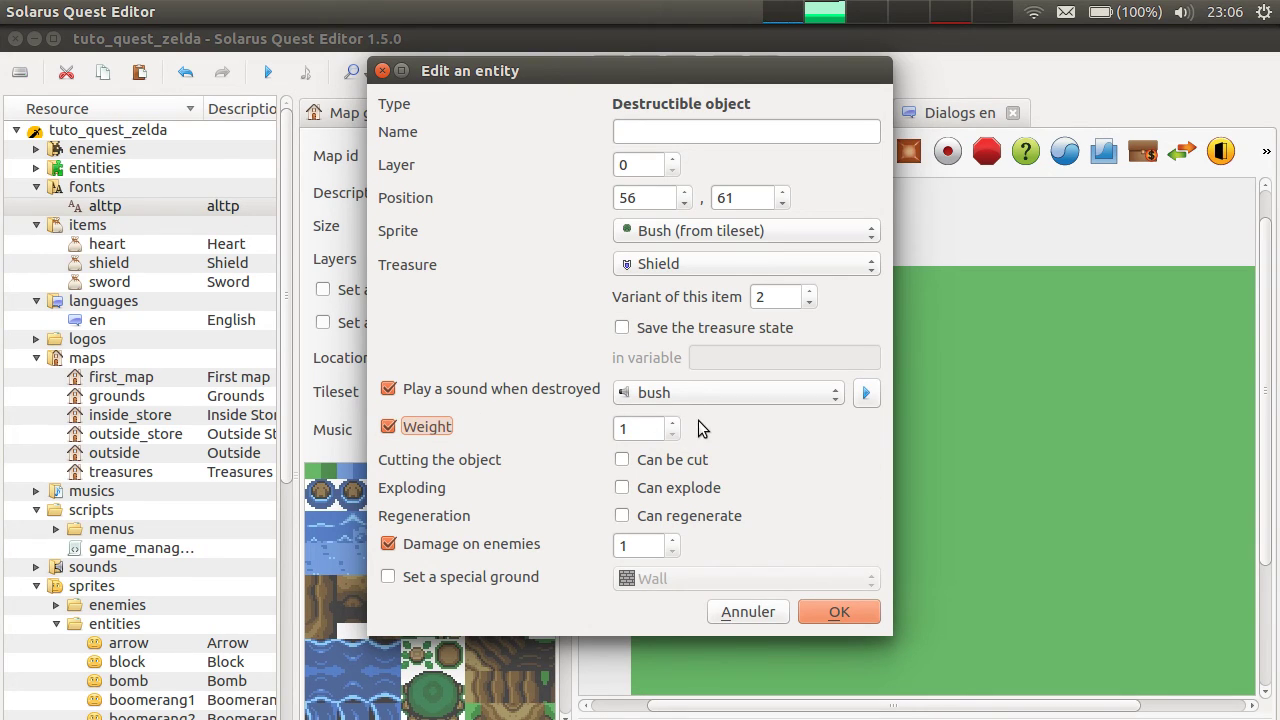
click(640, 427)
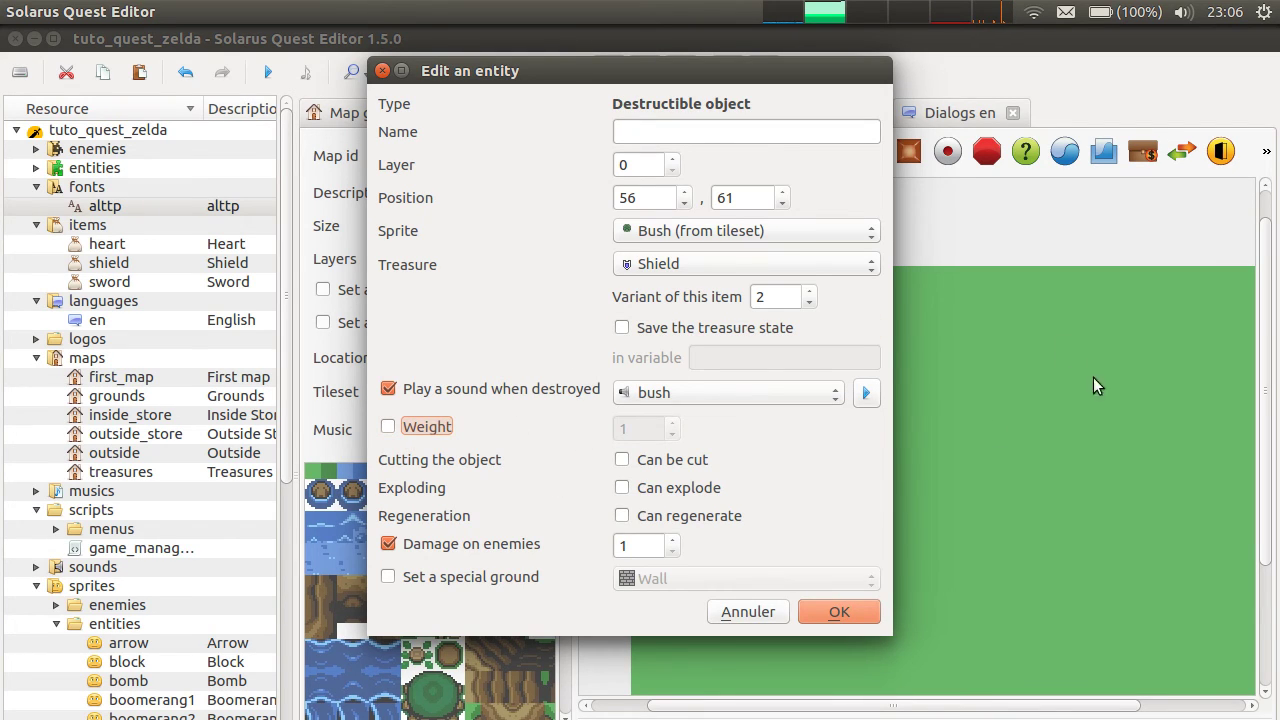
click(655, 459)
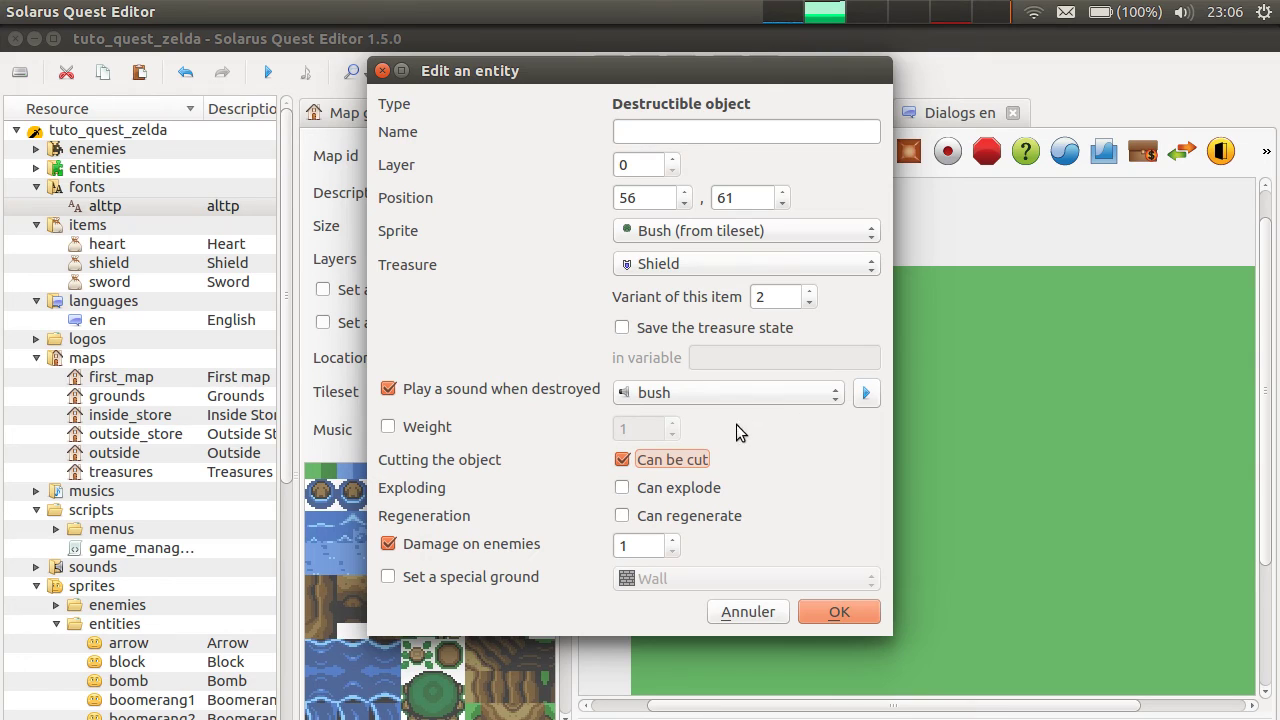
click(836, 611)
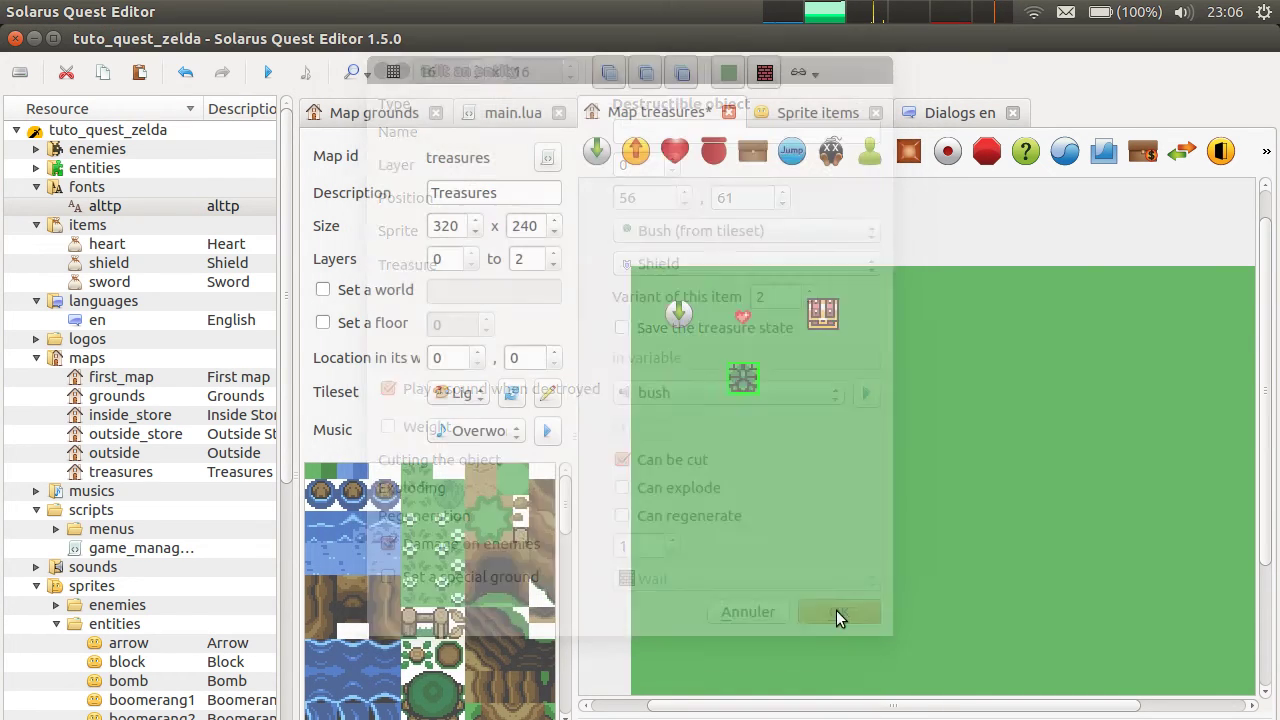
click(905, 219)
key(ctrl+s)
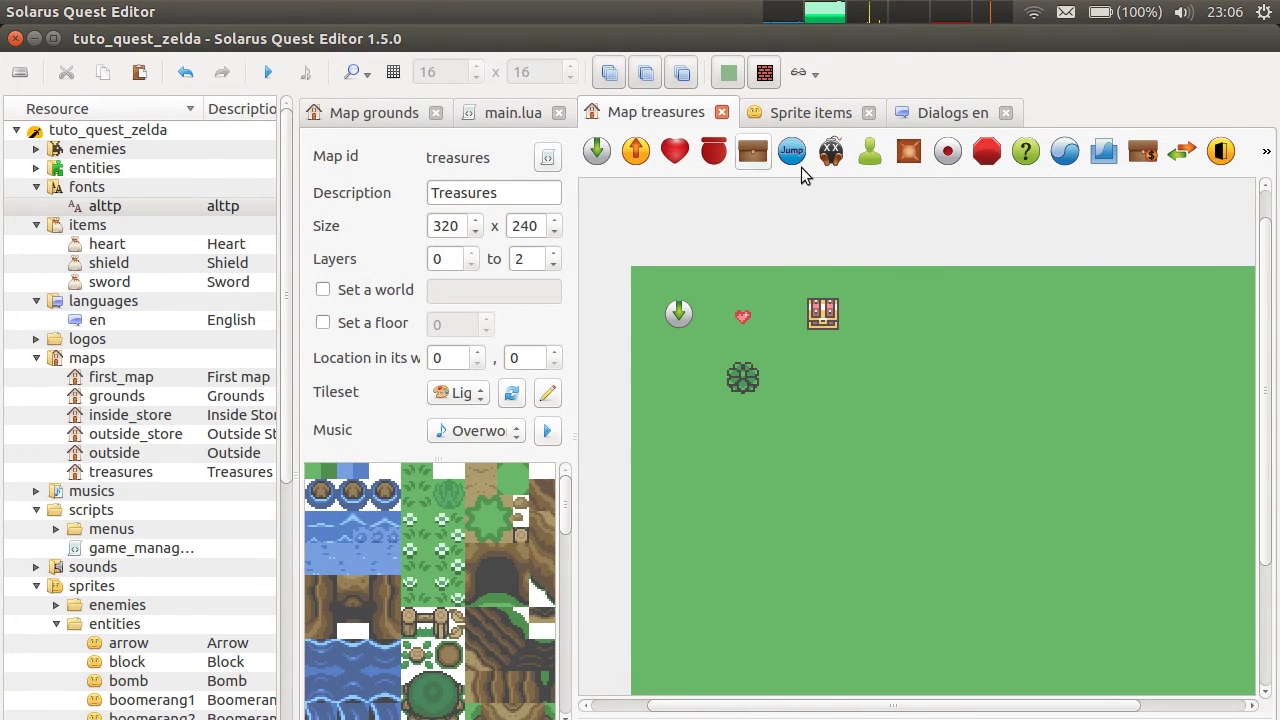
- Select the bush on the map and open the chest sprite from the entities sprites
click(748, 378)
scroll(222, 335, down, 7)
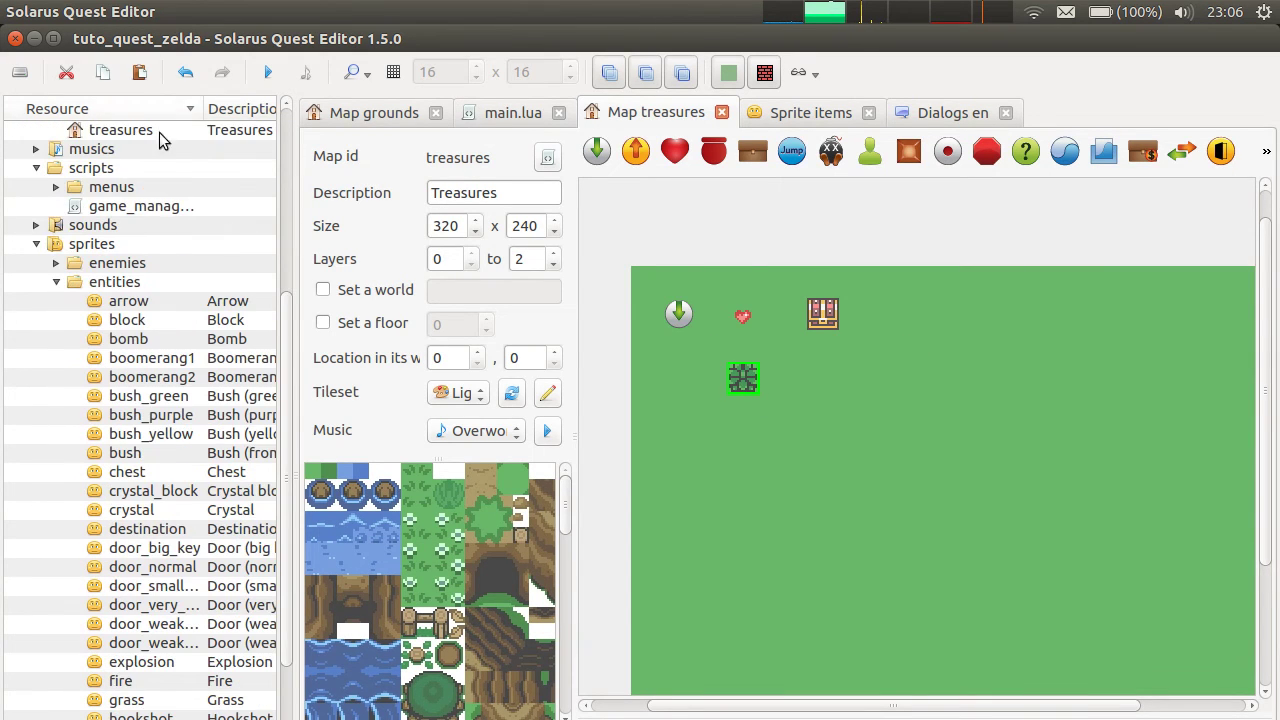
click(119, 417)
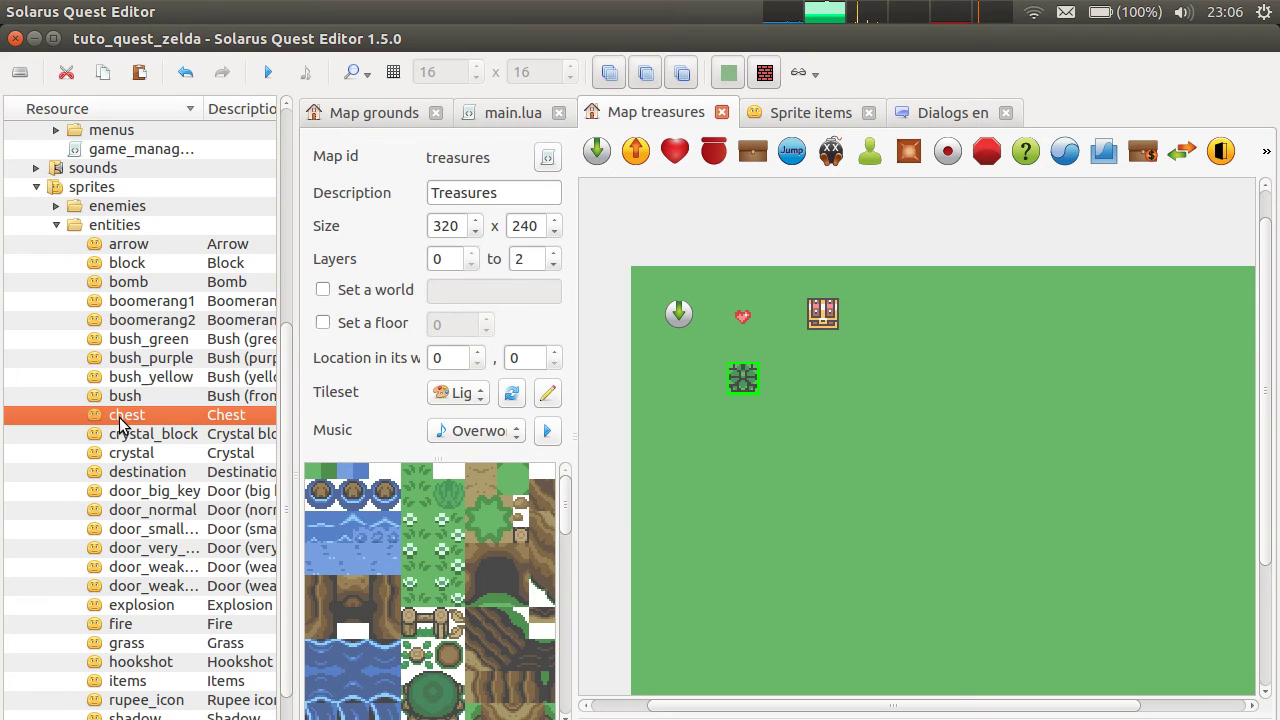
double_click(124, 414)
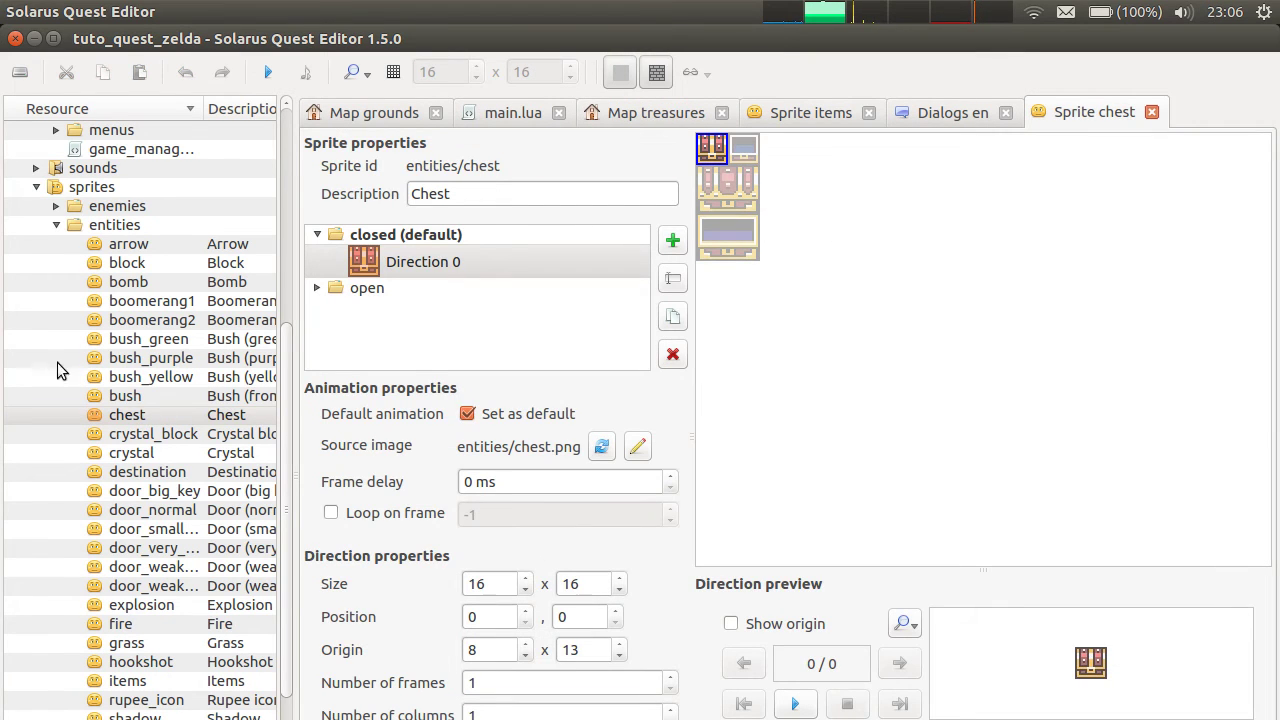
- Open the bush sprite to view its animations, close the bush and chest sprites, and return to the treasures map
click(132, 397)
double_click(128, 406)
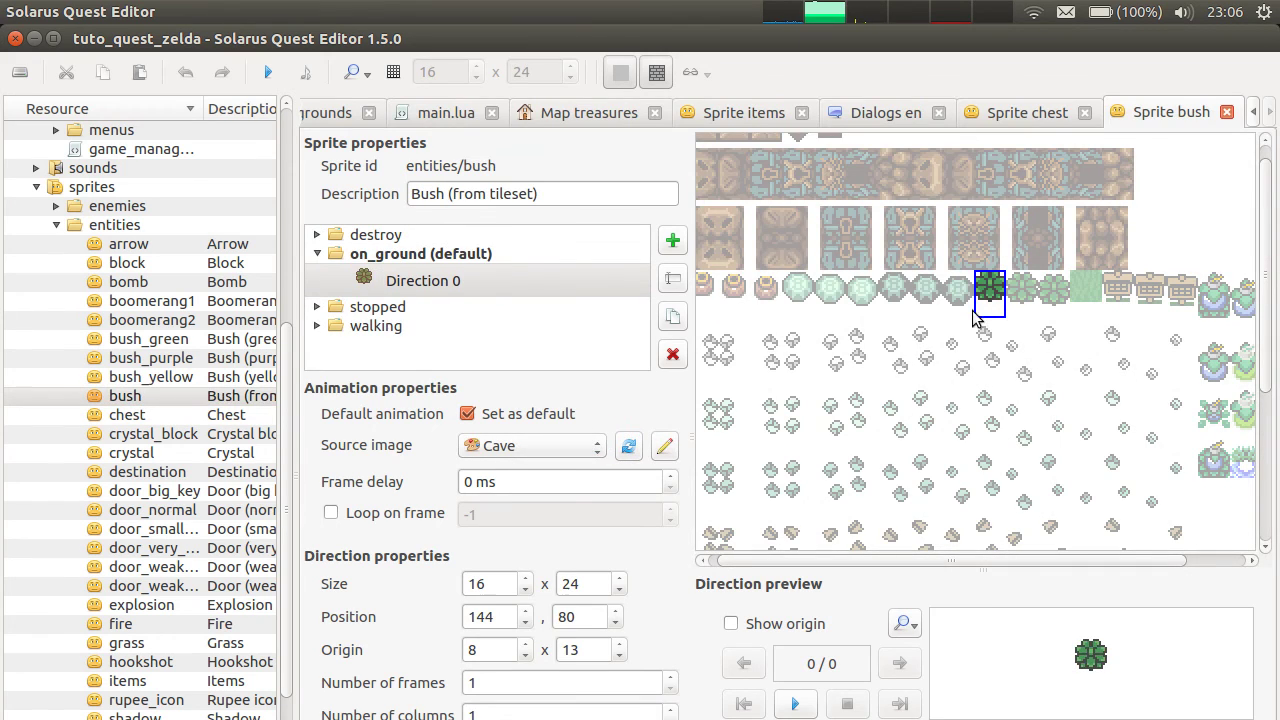
middle_click(1164, 112)
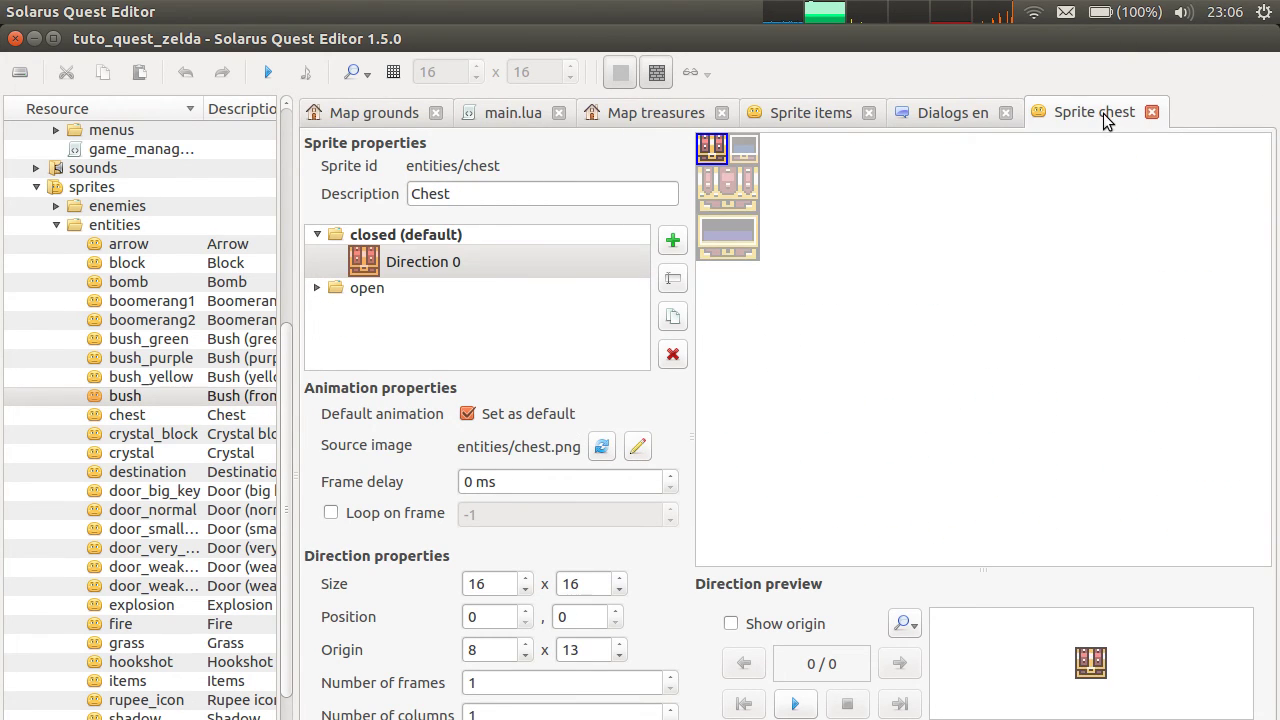
middle_click(1100, 112)
scroll(840, 112, up, 2)
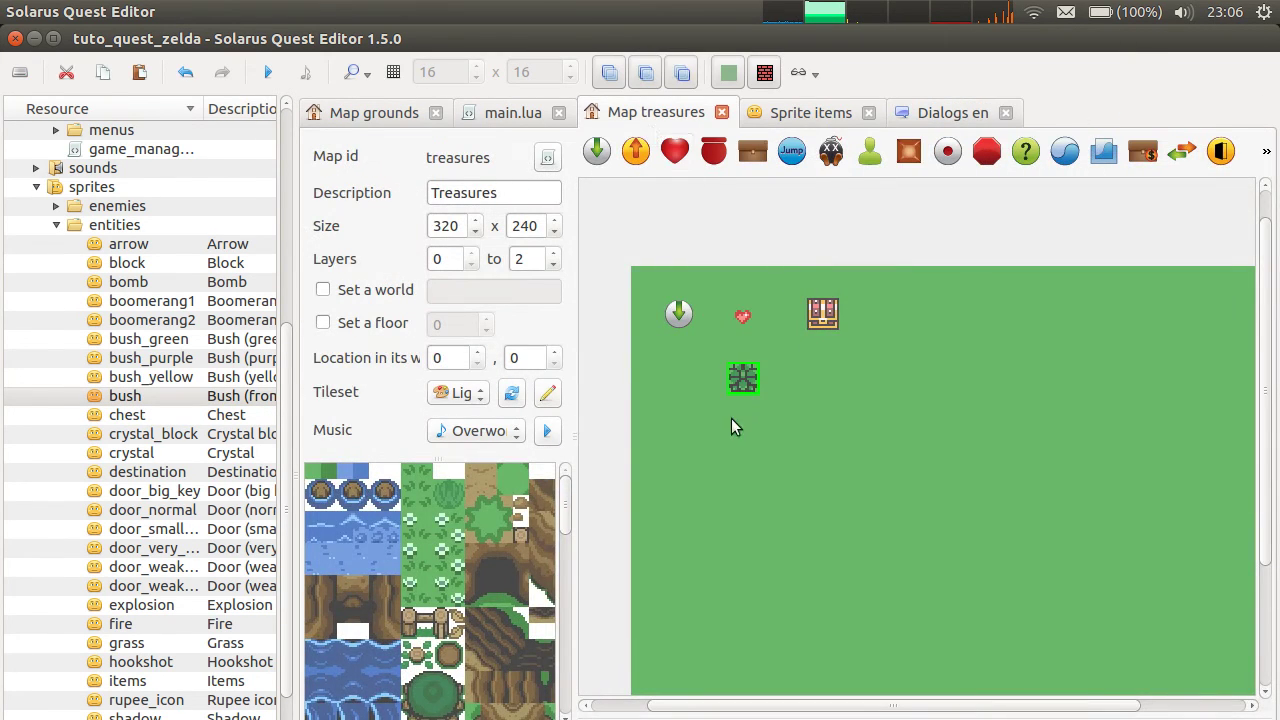
click(742, 385)
click(780, 215)
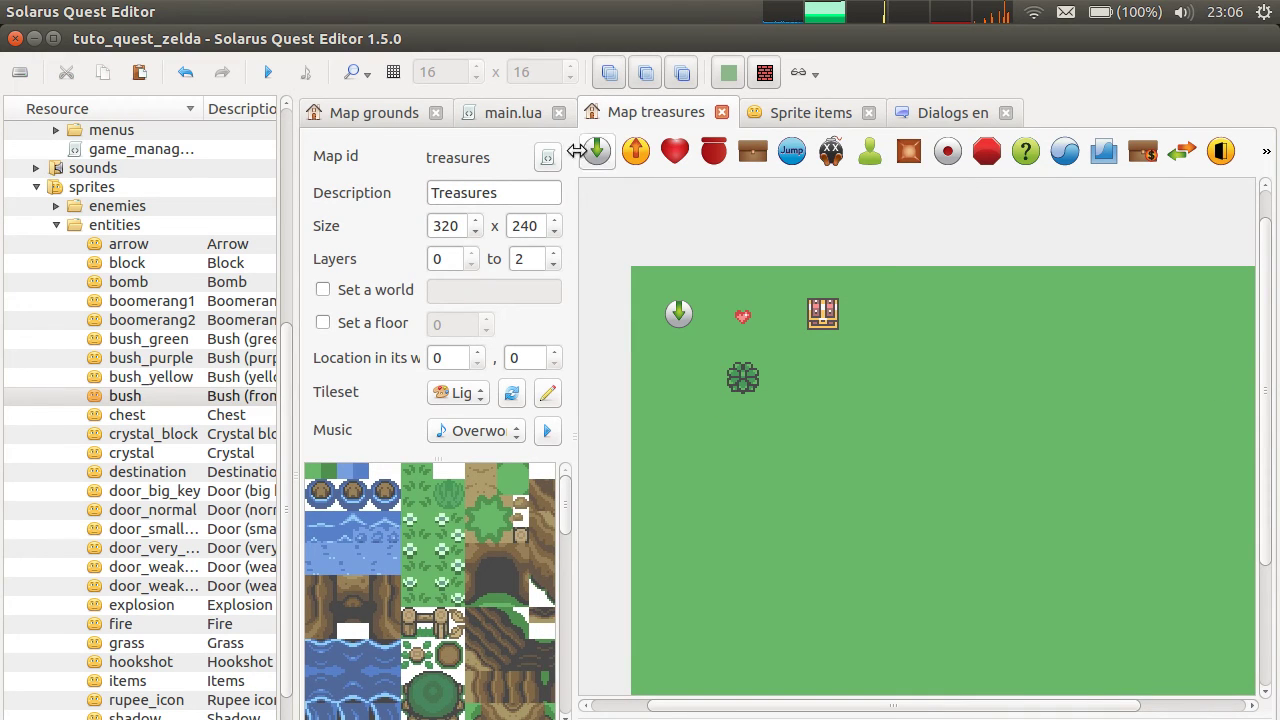
- Run the quest and walk the hero up to the bush on the treasures map
click(268, 72)
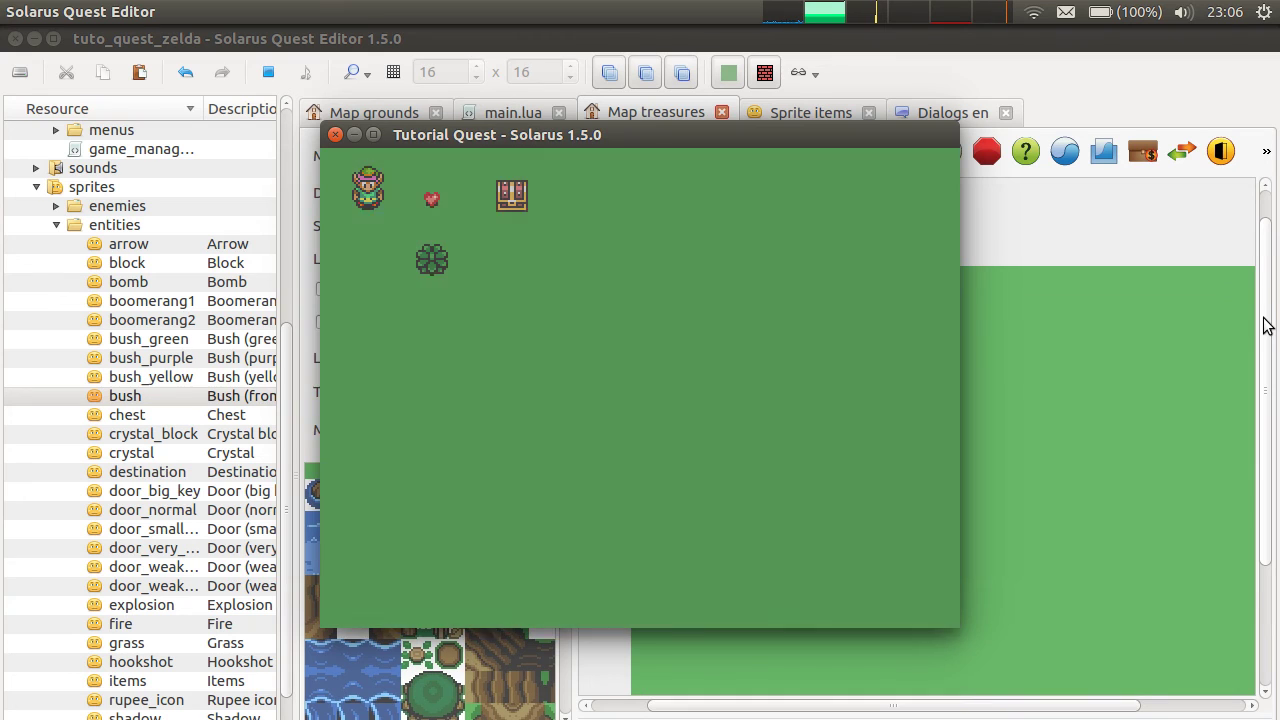
key(Down)
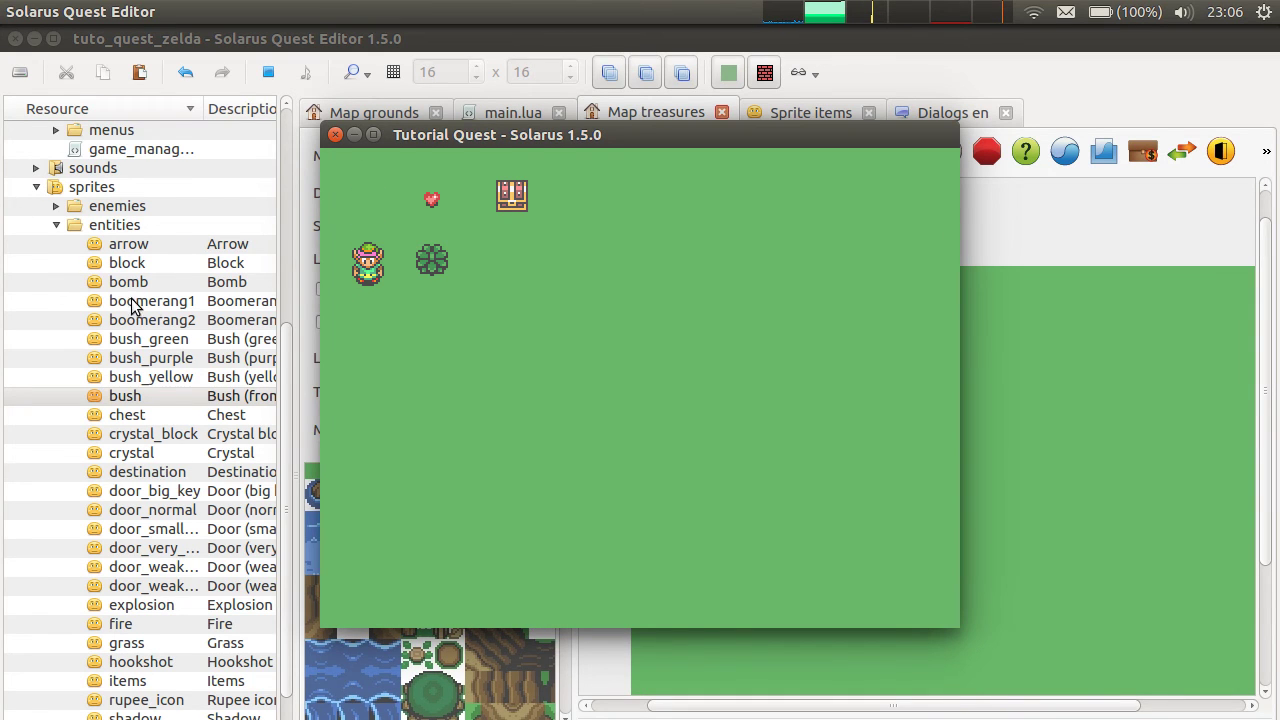
scroll(140, 305, down, 1)
scroll(142, 307, down, 3)
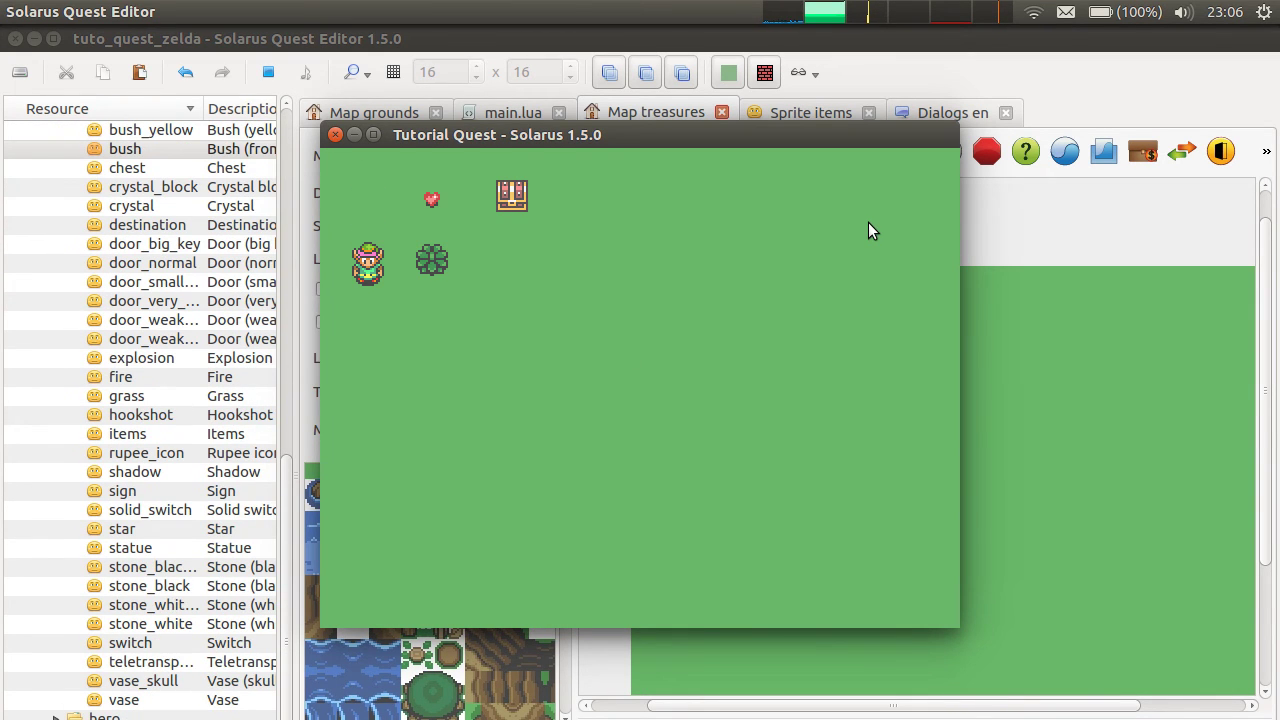
key(Up)
key(Right)
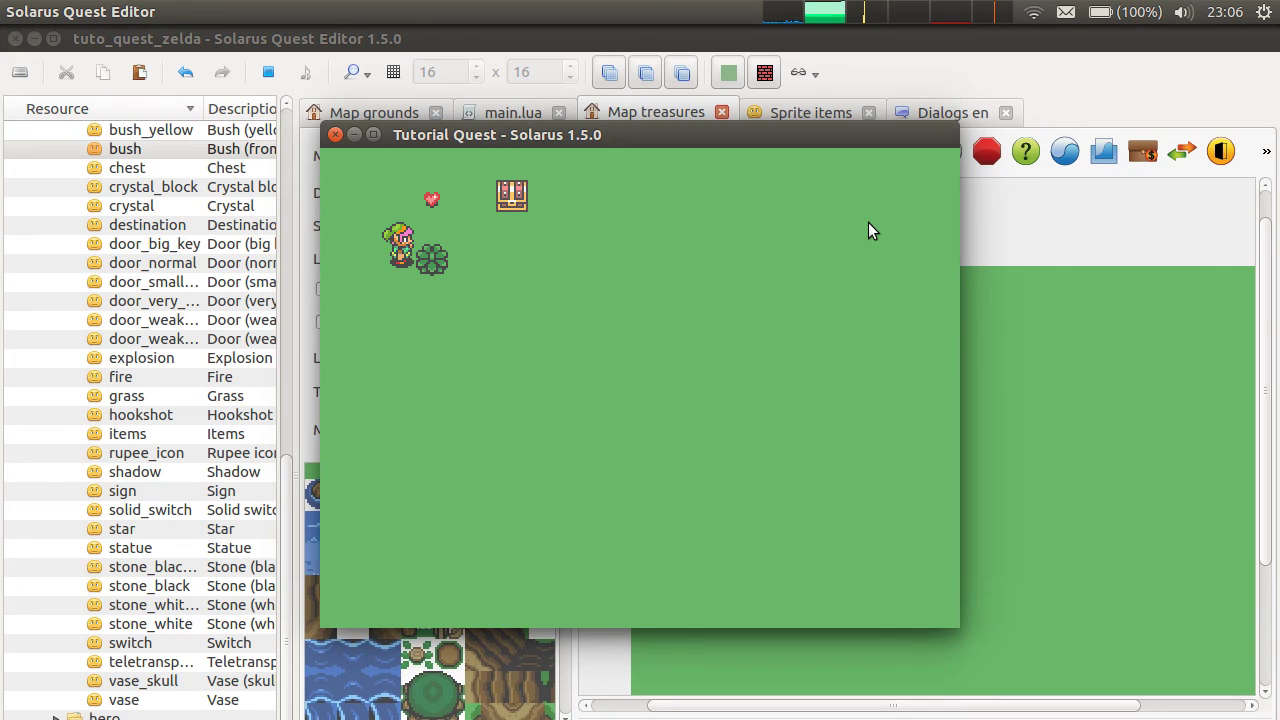
key(Right)
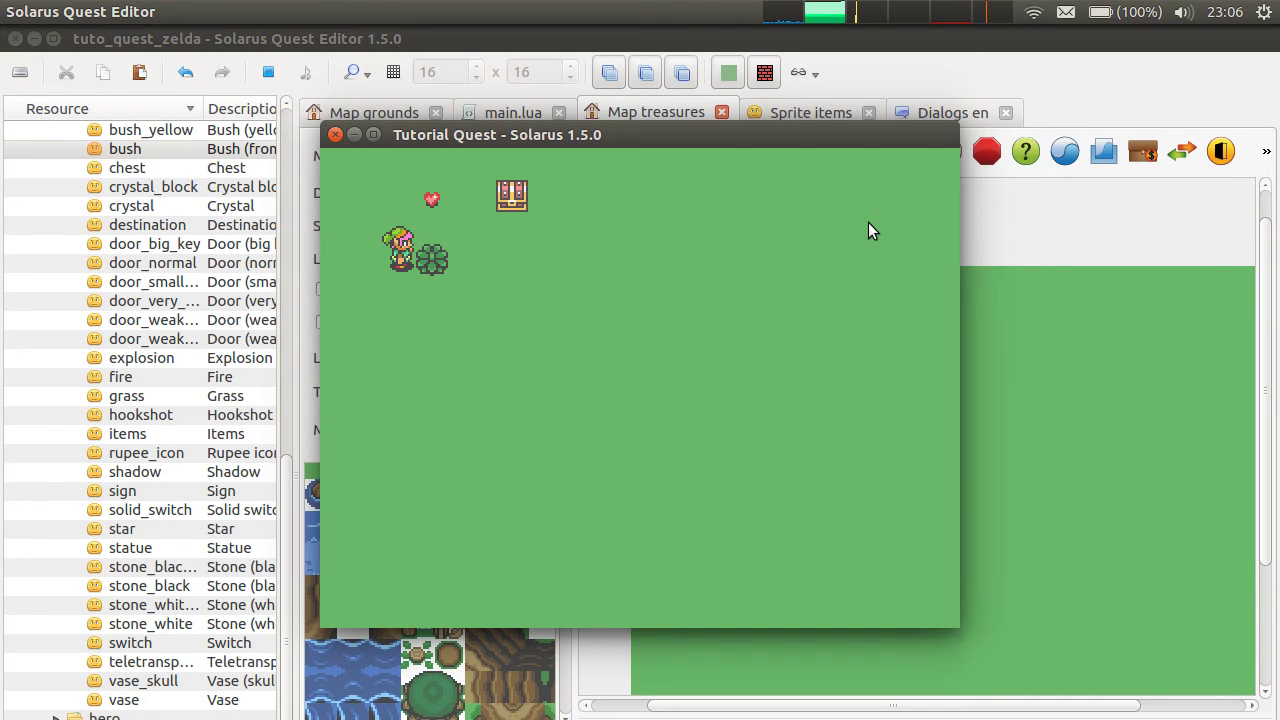
- Swing the hero's sword away from the bush, go back to its left side and cut it
key(Down)
key(c)
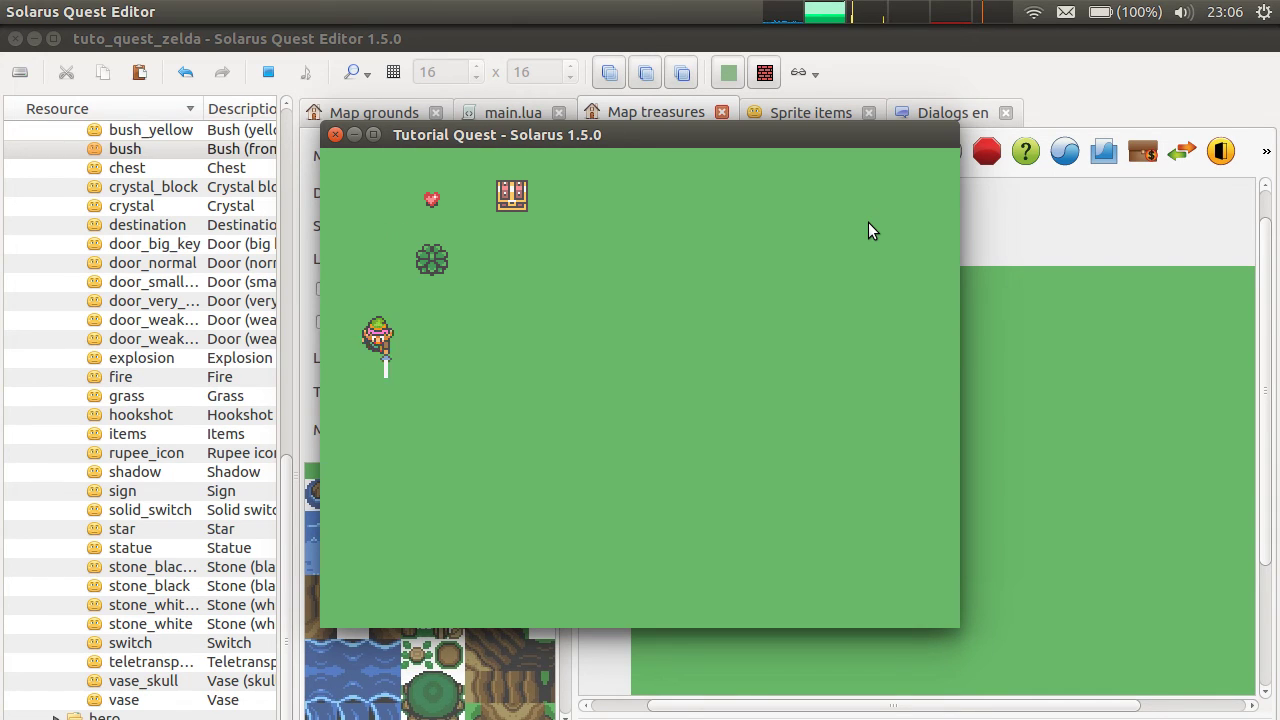
key(Up)
key(Right)
key(c)
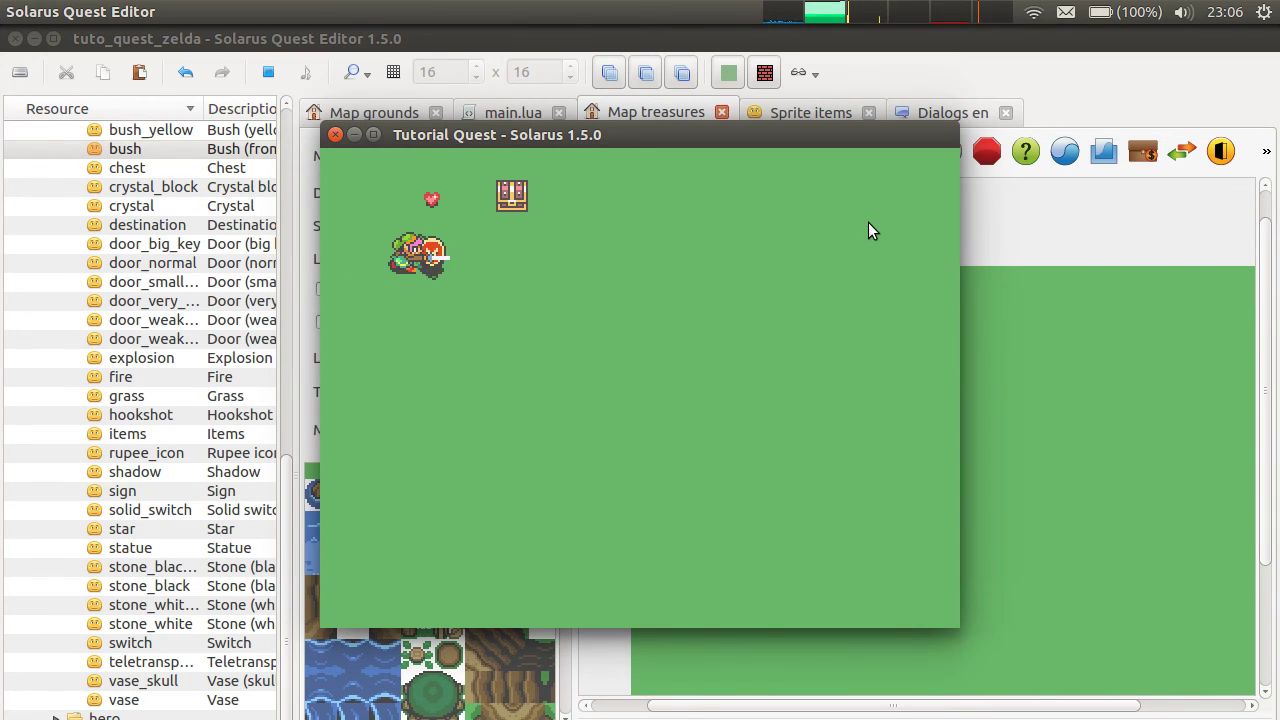
- Pick up the shield dropped by the bush, read through its dialog and collect the heart
key(Left)
key(Right)
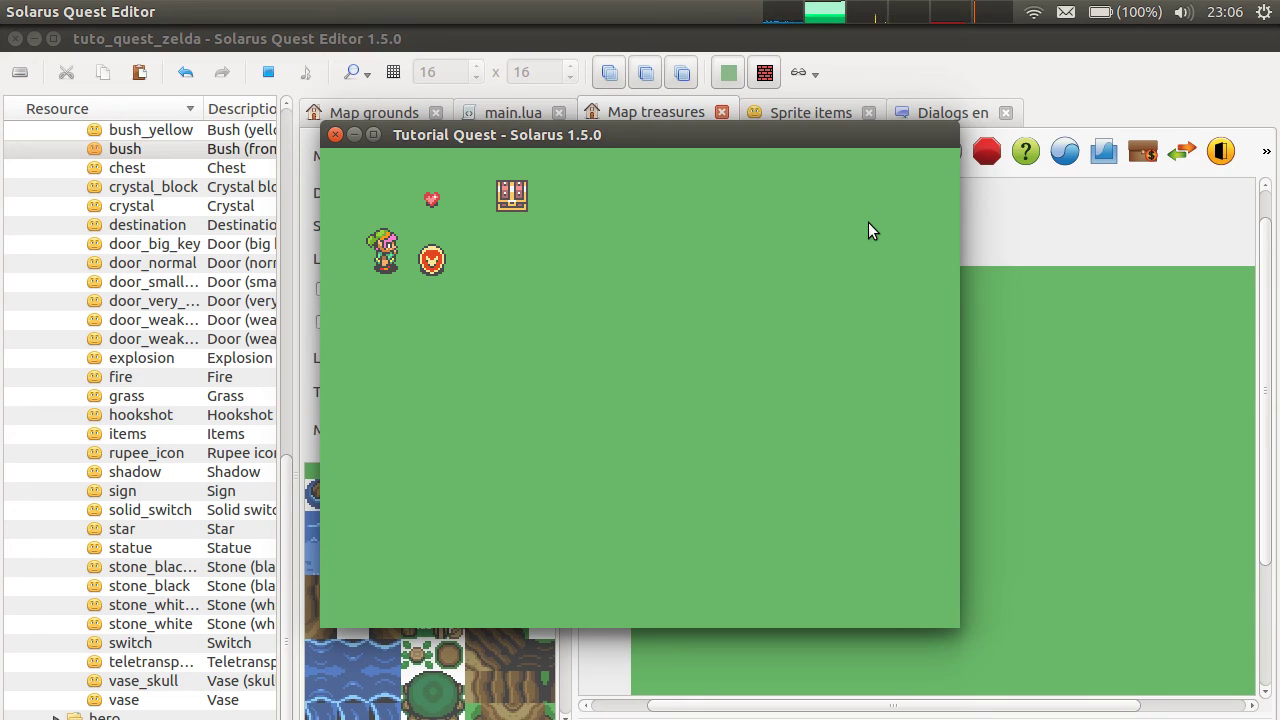
key(Right)
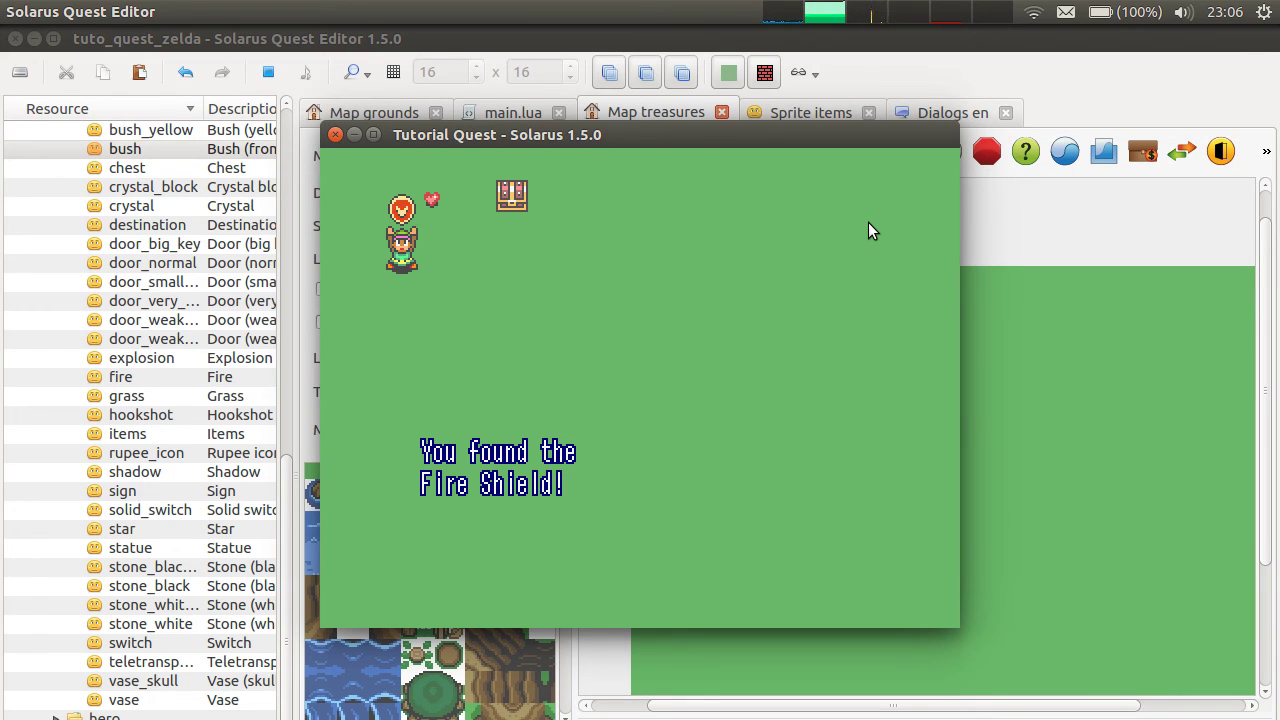
key(space)
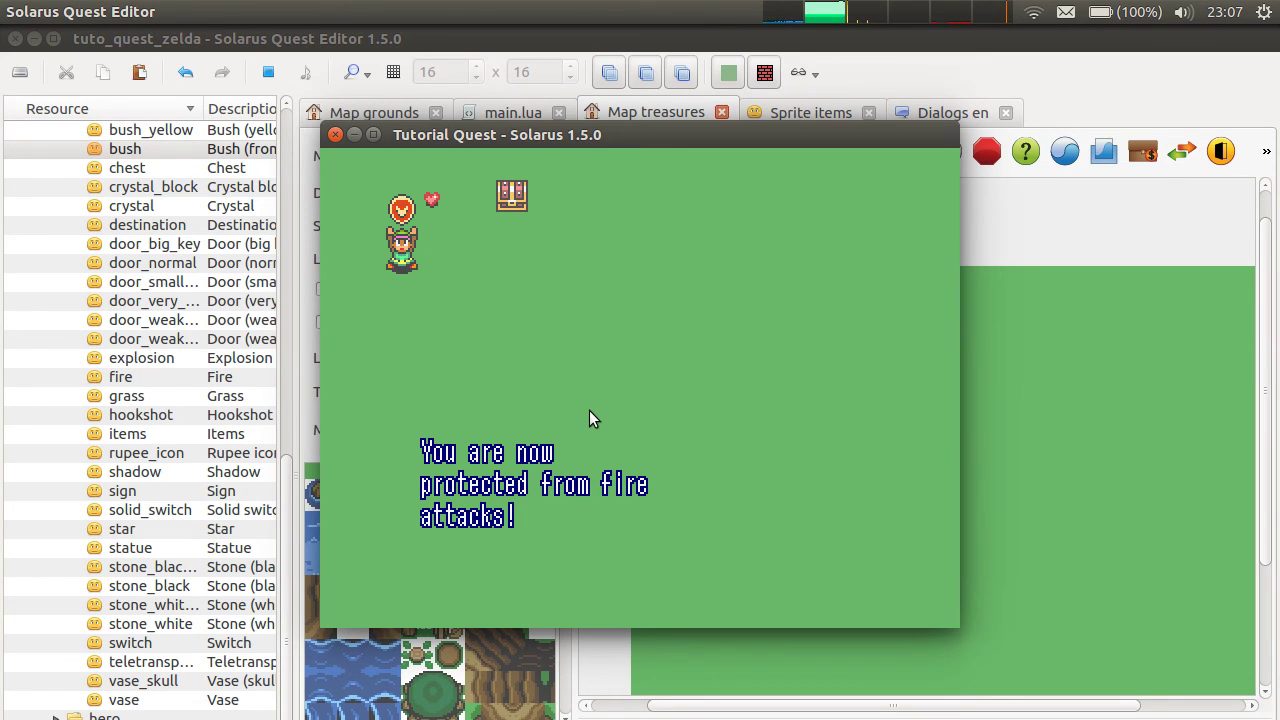
key(space)
key(Right)
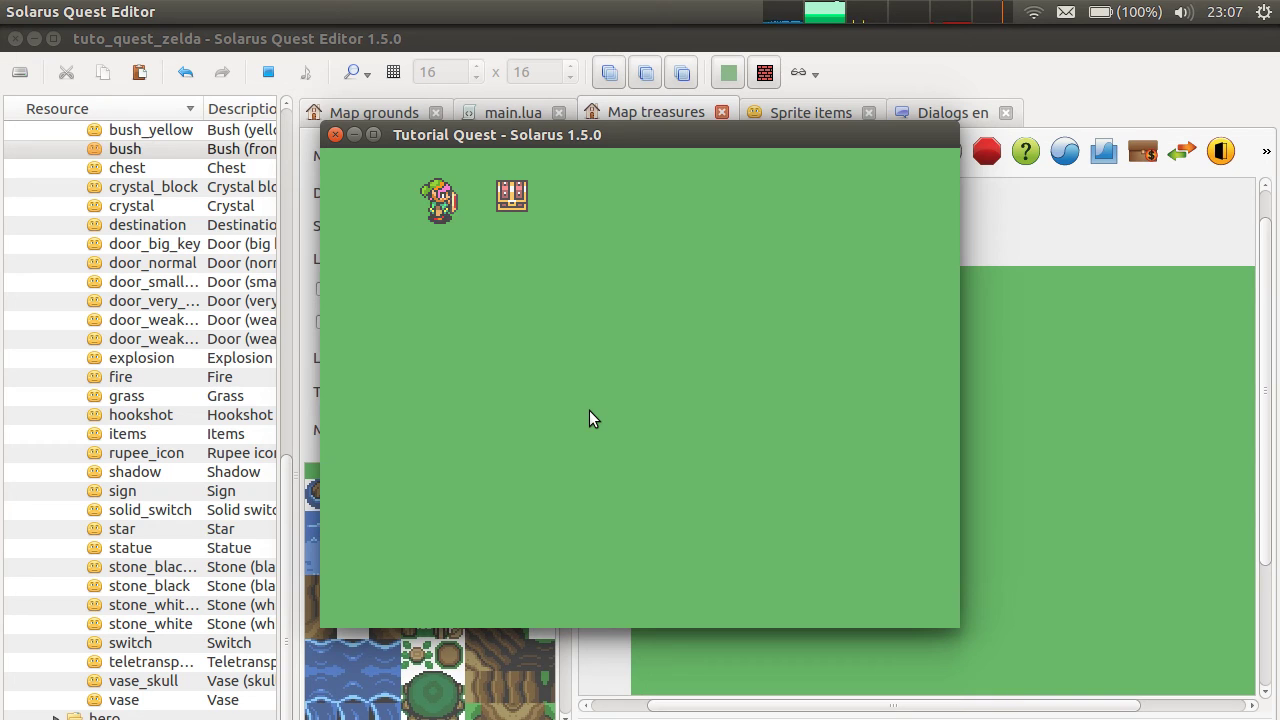
- Stop the running quest and collapse the sprites folder in the resource tree
click(335, 134)
scroll(171, 297, up, 6)
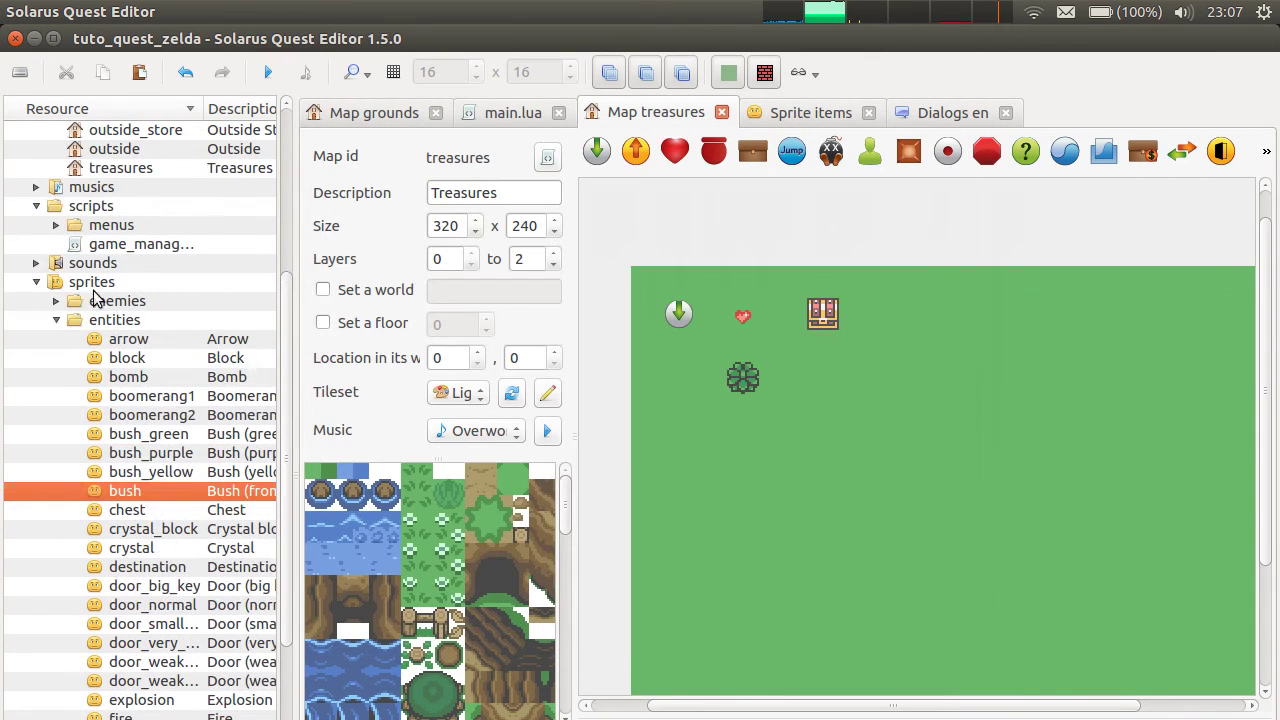
click(37, 285)
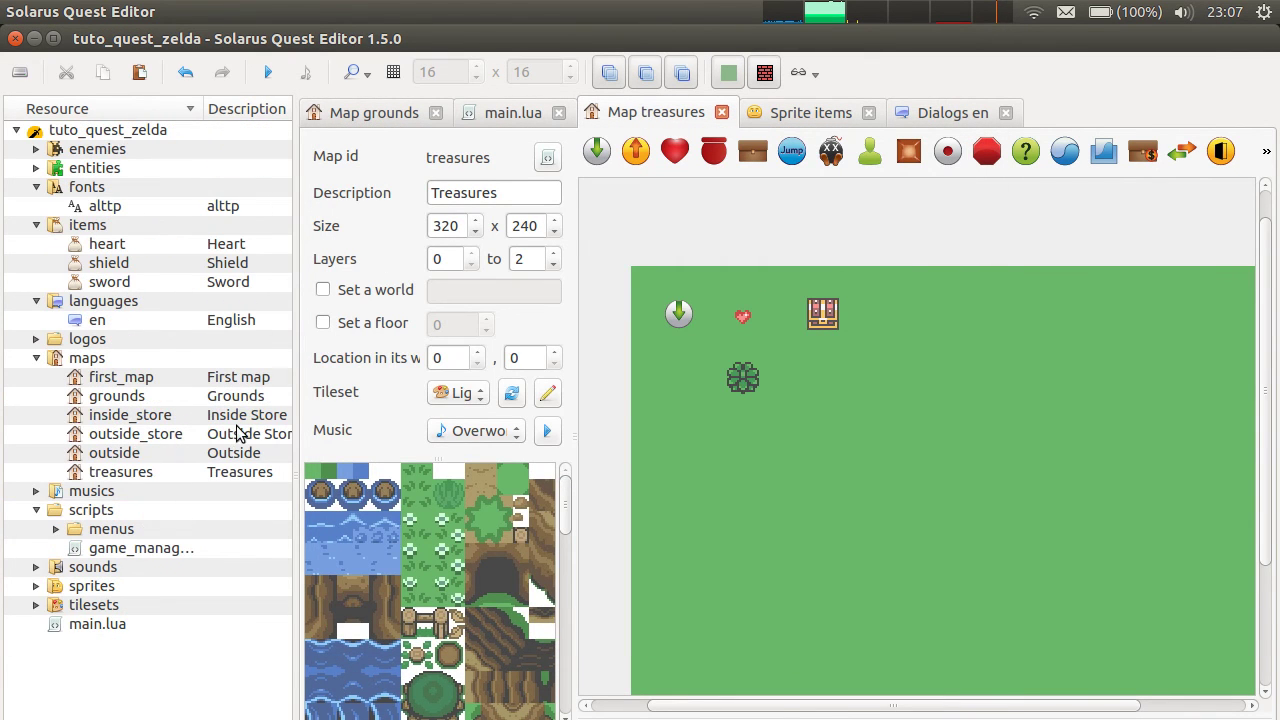
- Open the heart item script and highlight its set_brandish_when_picked call to examine it
click(104, 245)
double_click(104, 245)
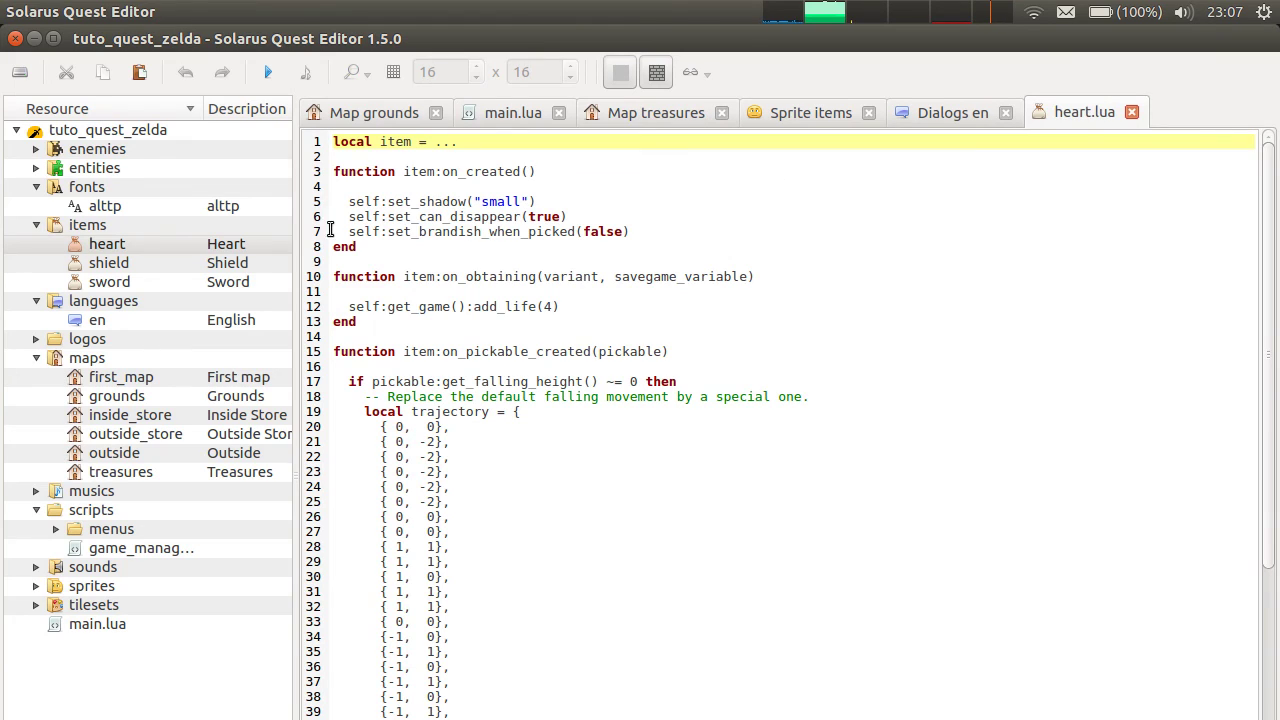
drag(345, 231, 706, 234)
click(439, 217)
double_click(460, 232)
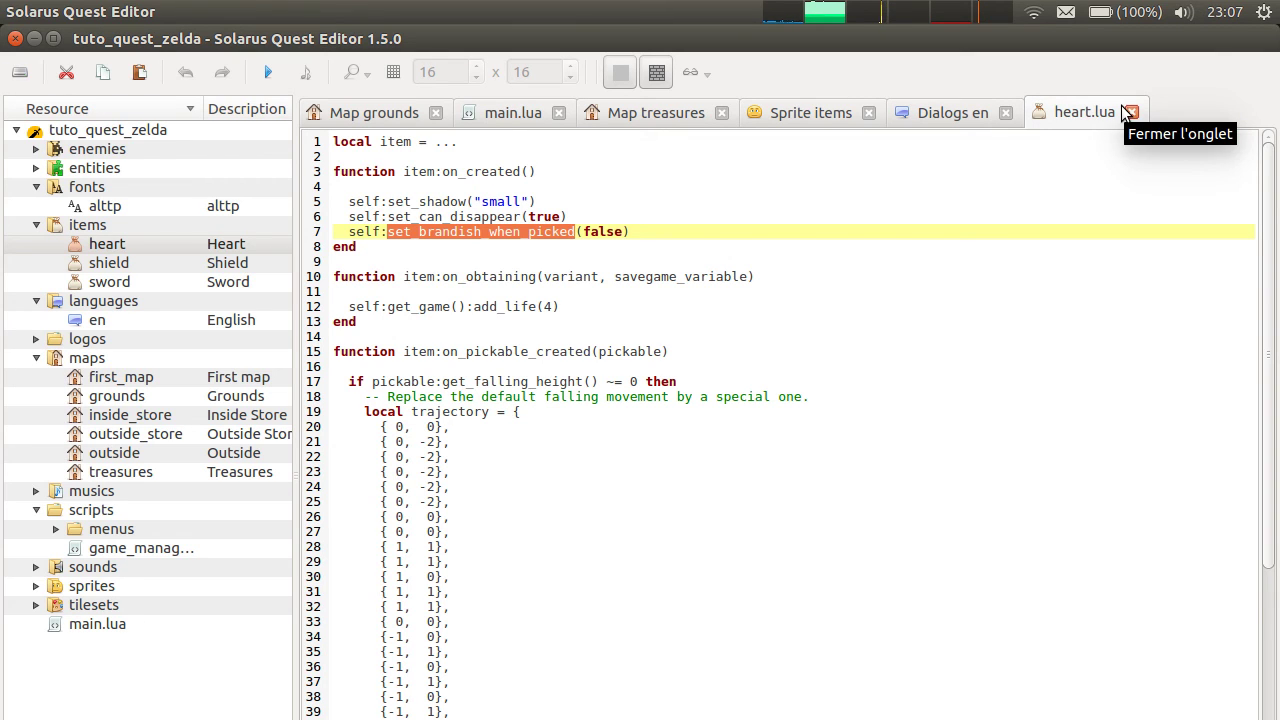
- View the shield item script, close the shield and heart scripts, and return to the treasures map
double_click(110, 265)
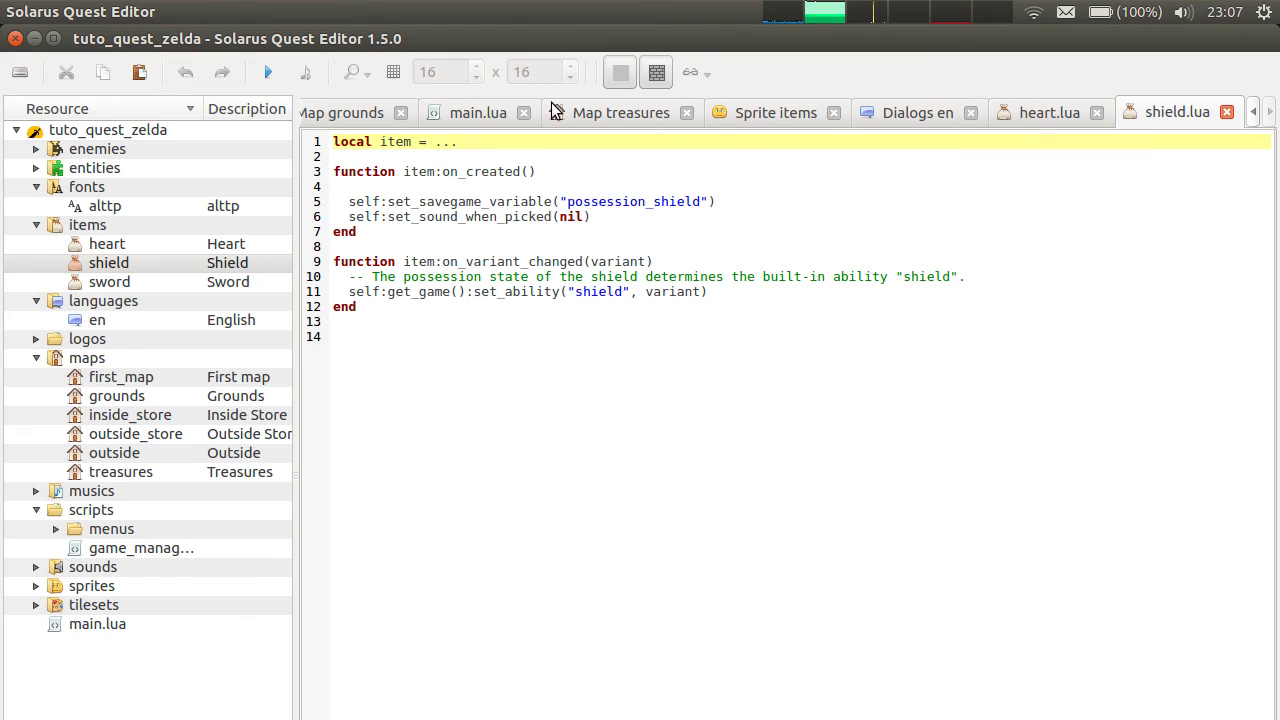
click(329, 113)
click(1216, 119)
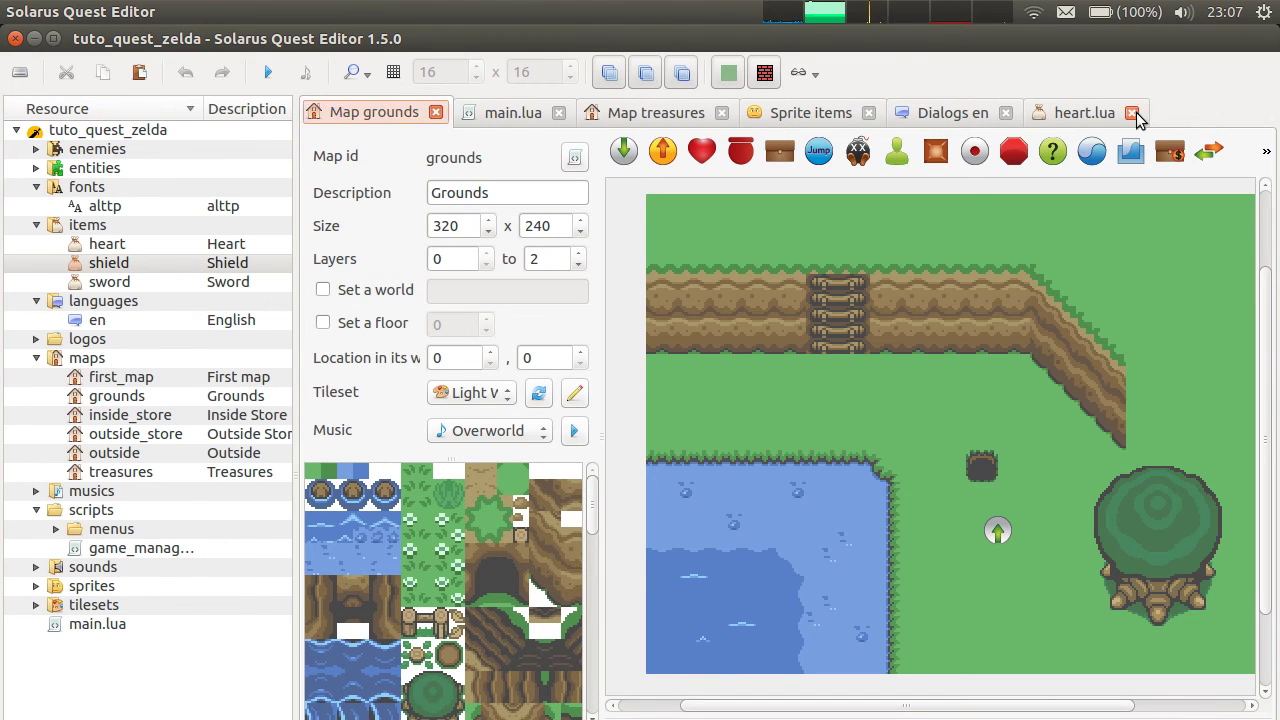
click(1133, 114)
key(ctrl+Tab)
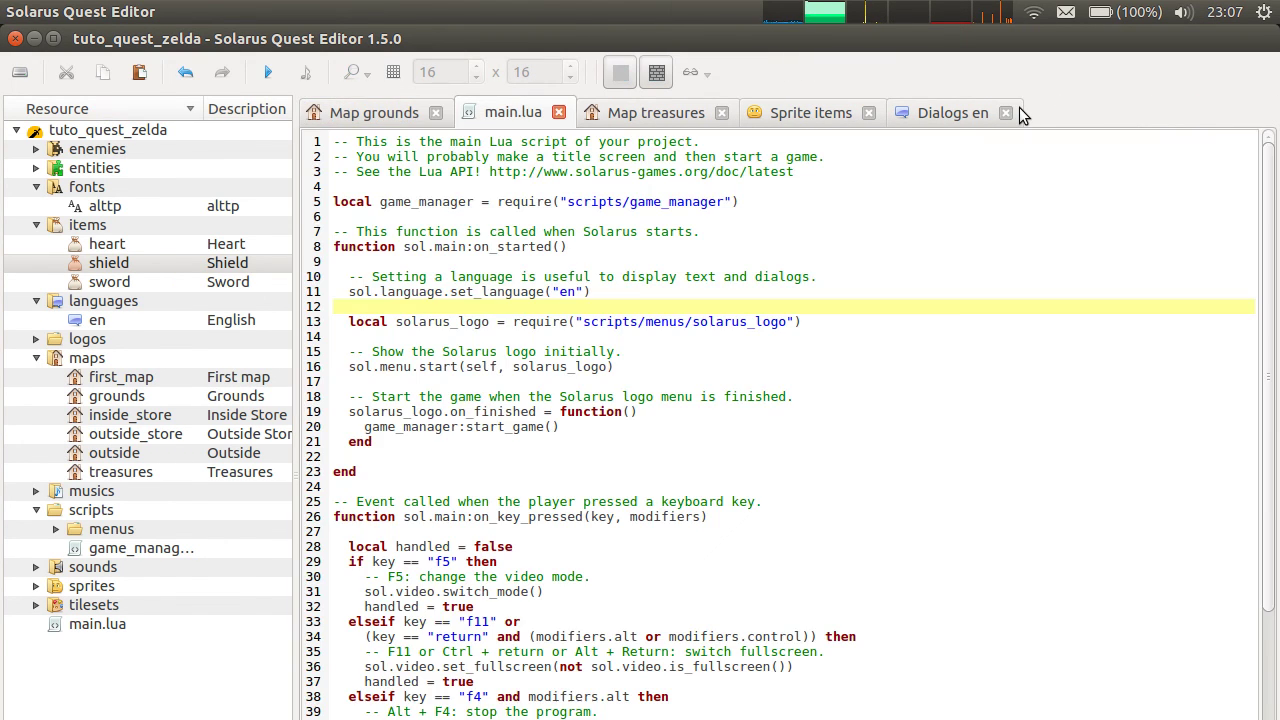
click(625, 120)
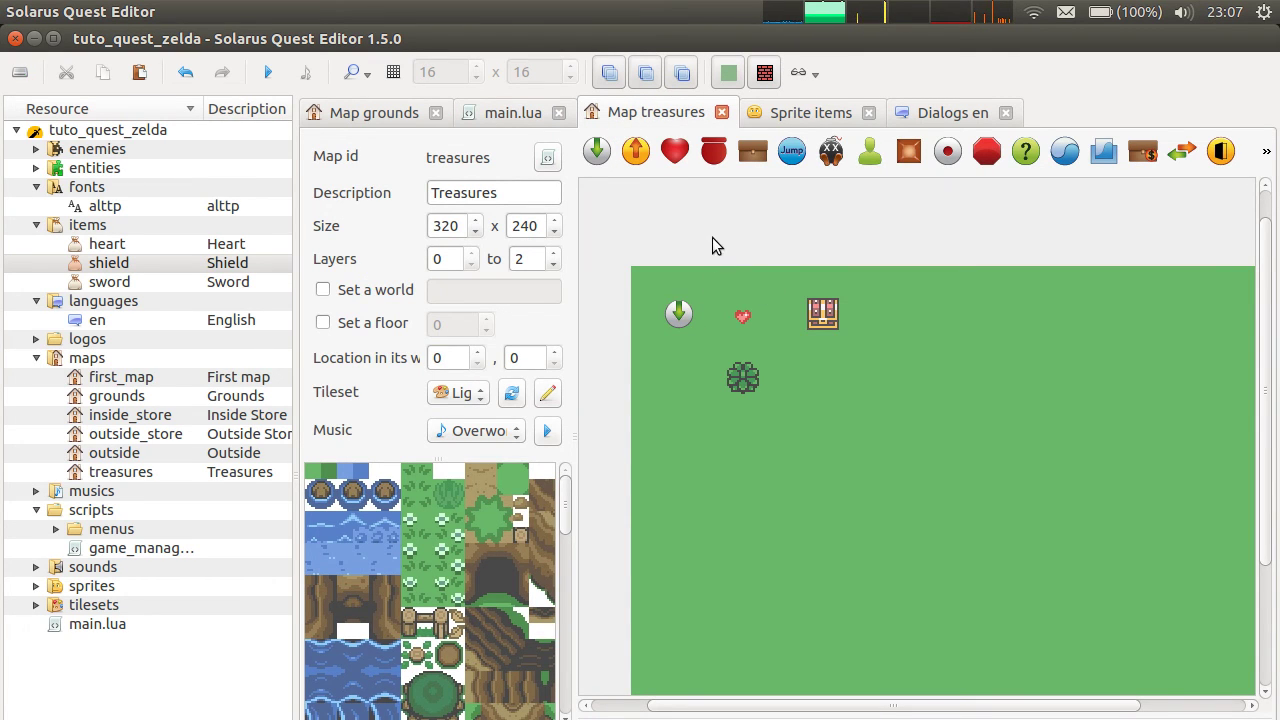
- Run the quest again from the treasures map and lift the bush to uncover the shield
drag(712, 237, 888, 224)
click(744, 316)
click(745, 379)
click(267, 72)
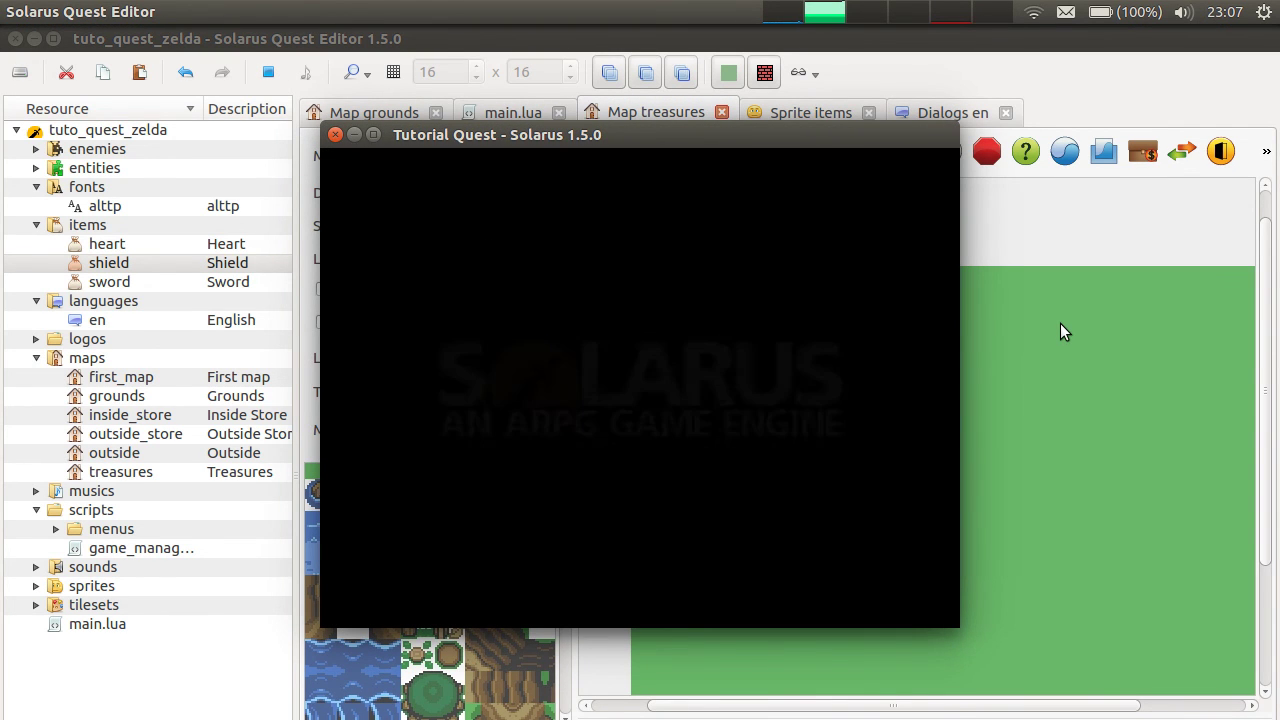
key(Down)
key(Right)
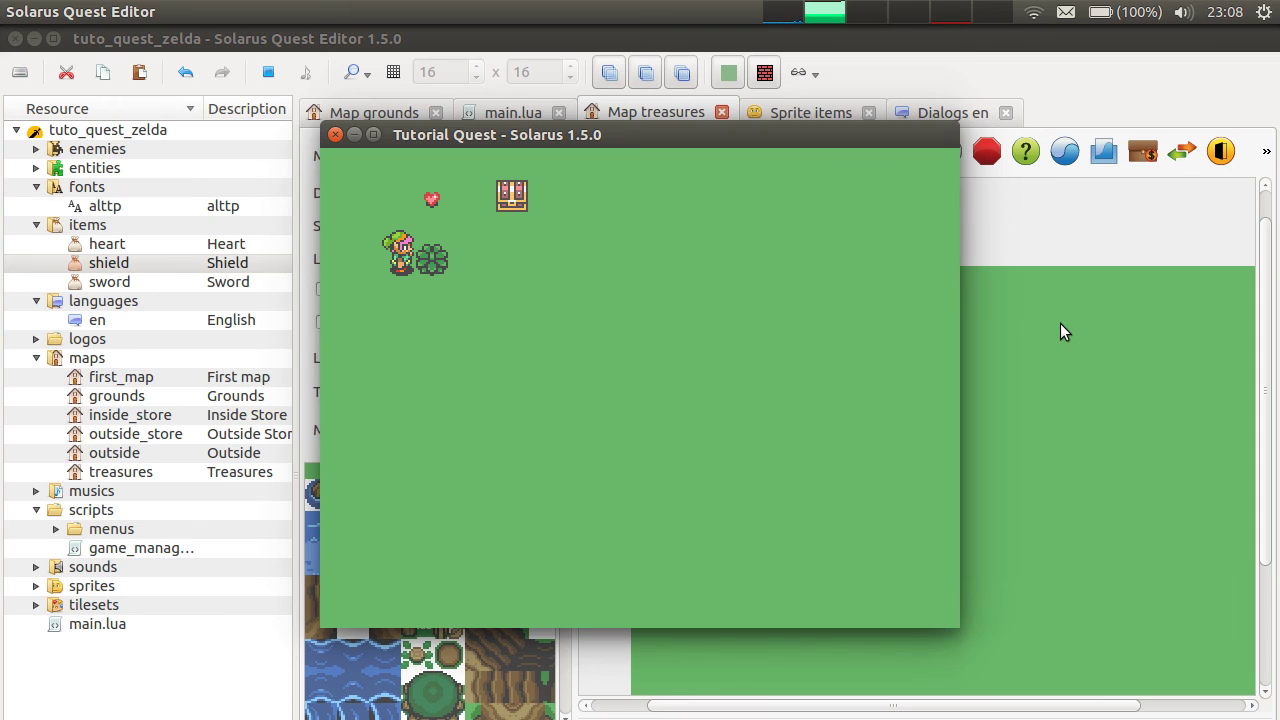
key(space)
key(Left)
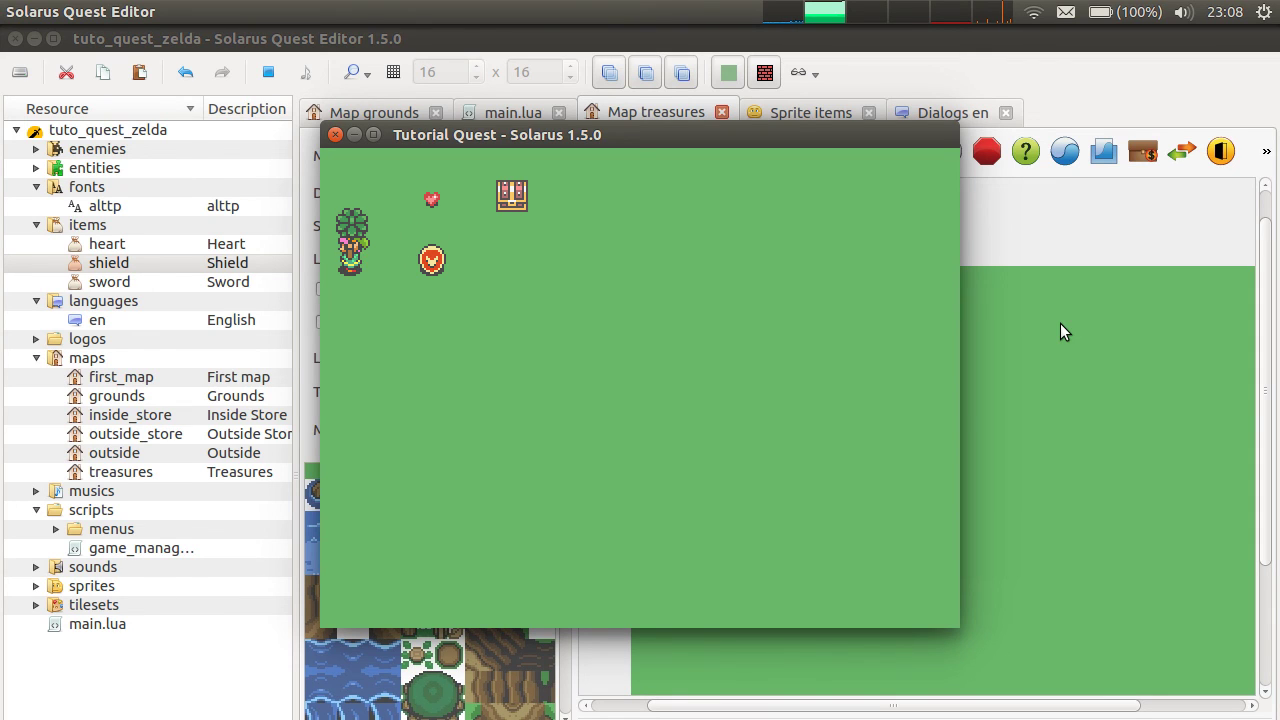
- Carry the lifted bush around the map and close the running quest
key(Up)
key(Down)
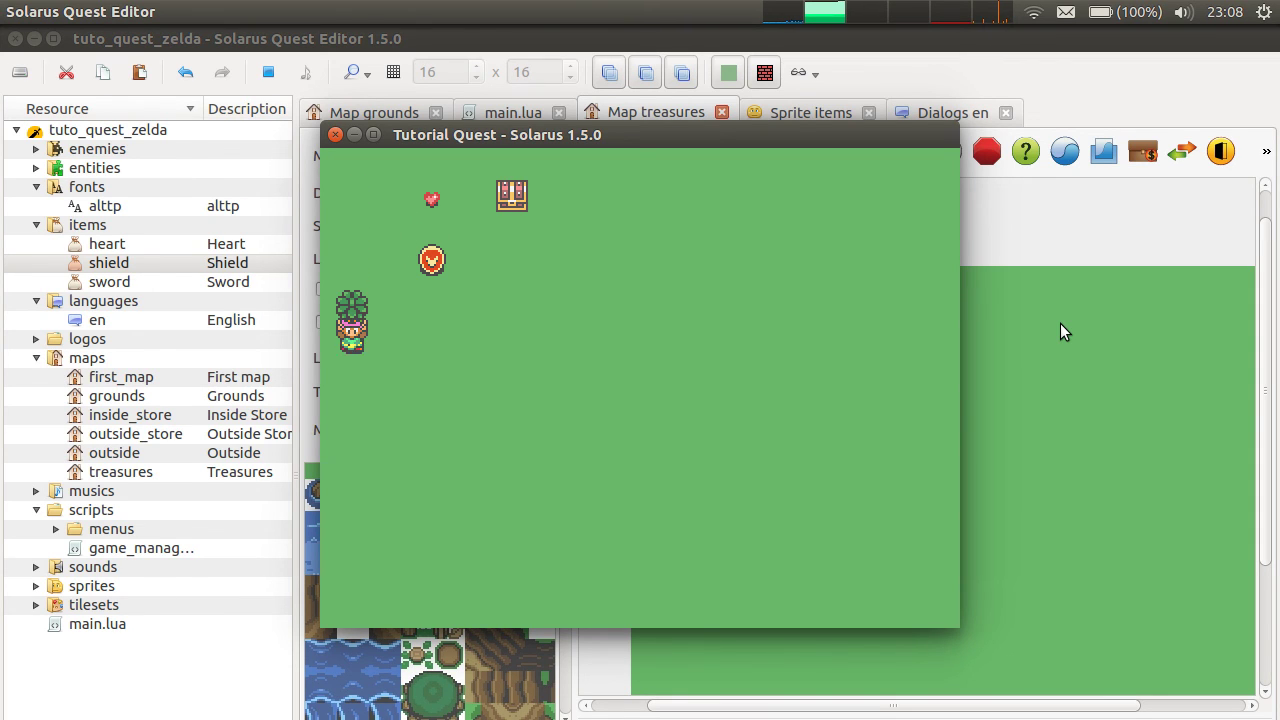
key(Right)
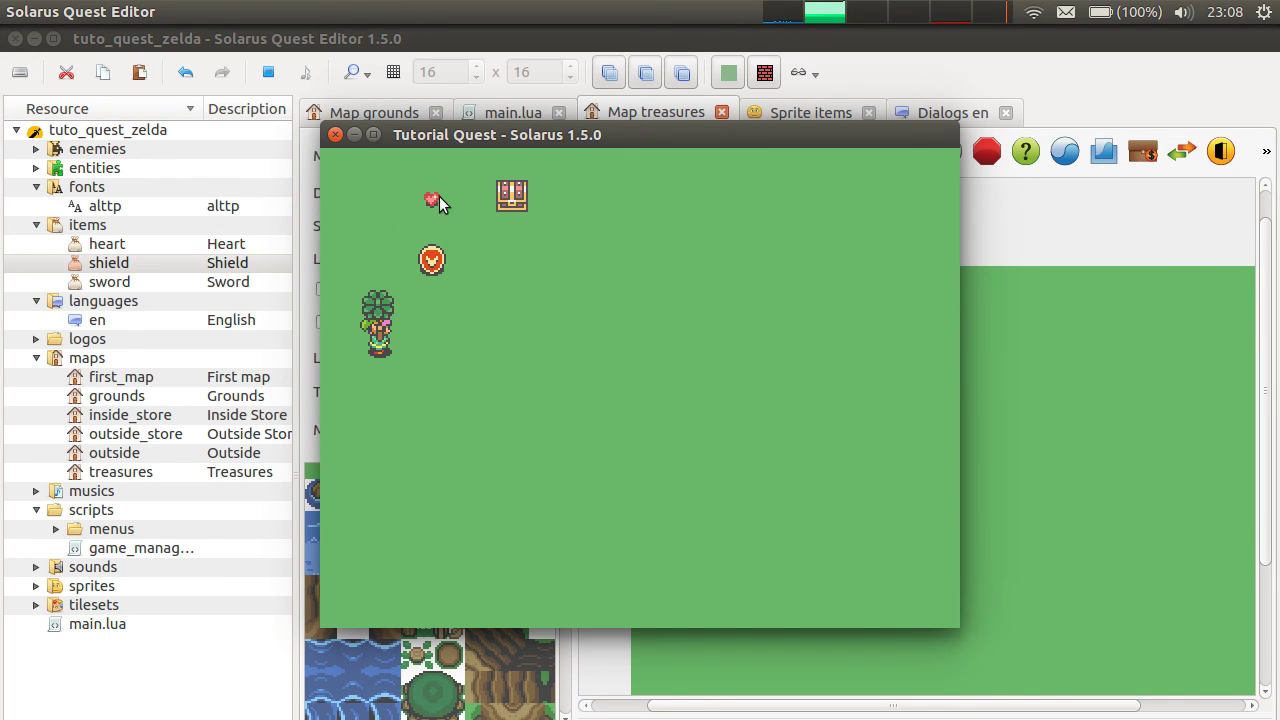
click(335, 134)
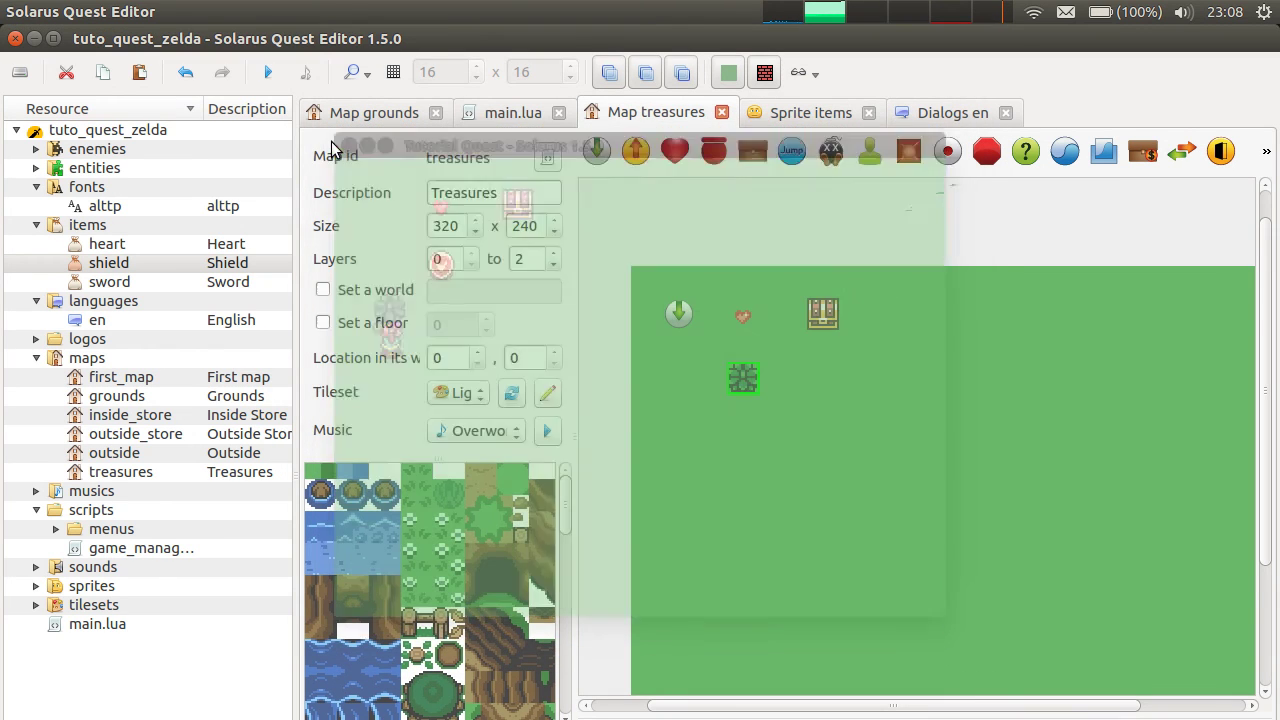
- Review the bush's destructible object properties, dismiss them without changes, and select the chest on the map
click(984, 229)
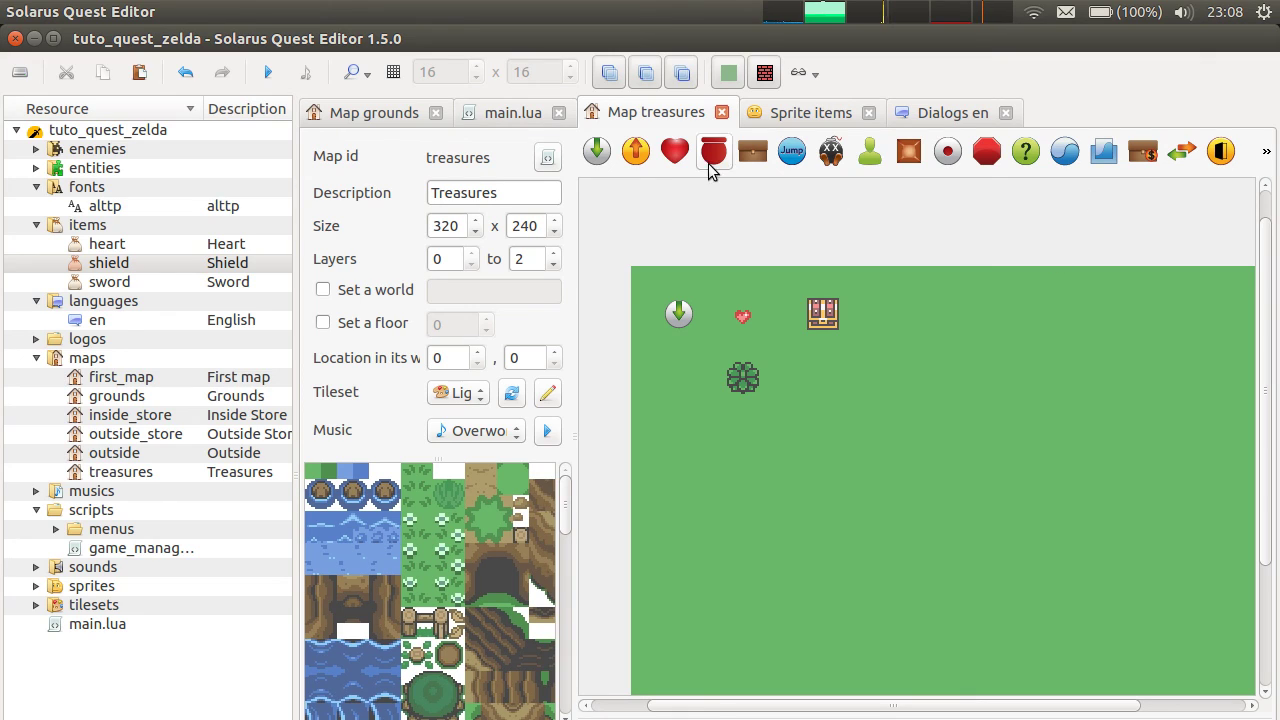
click(830, 153)
double_click(745, 381)
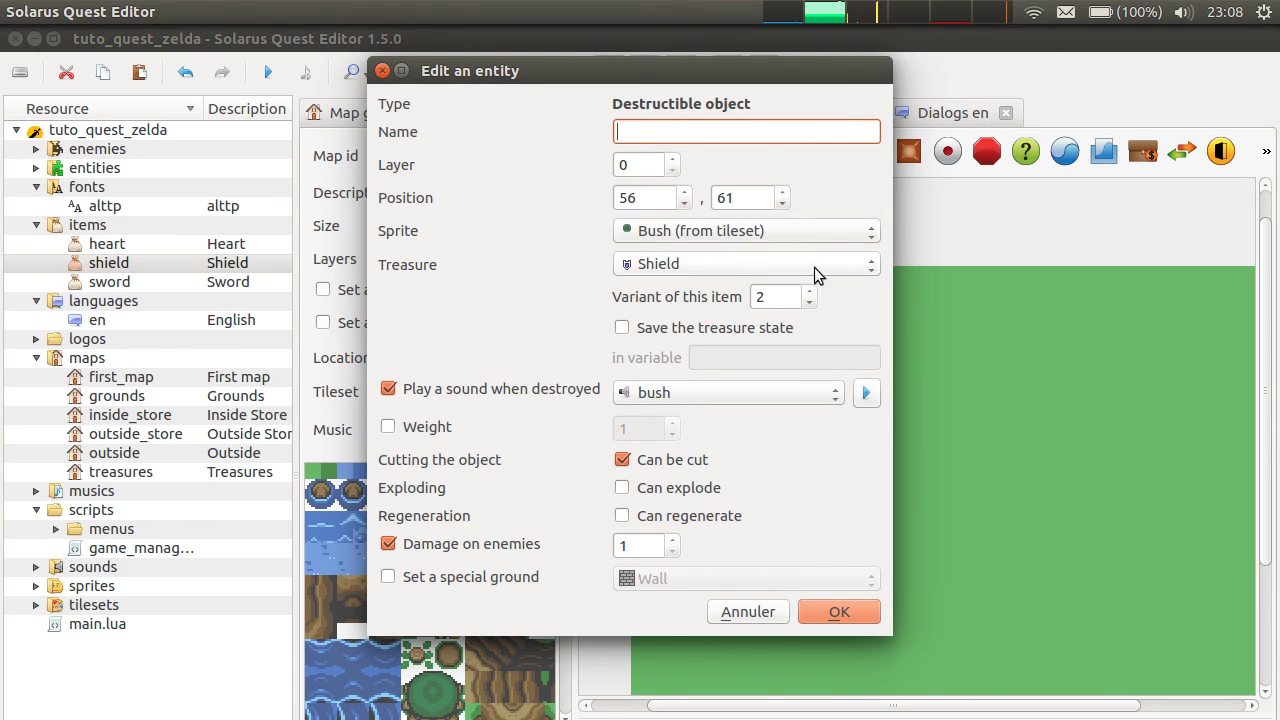
click(760, 616)
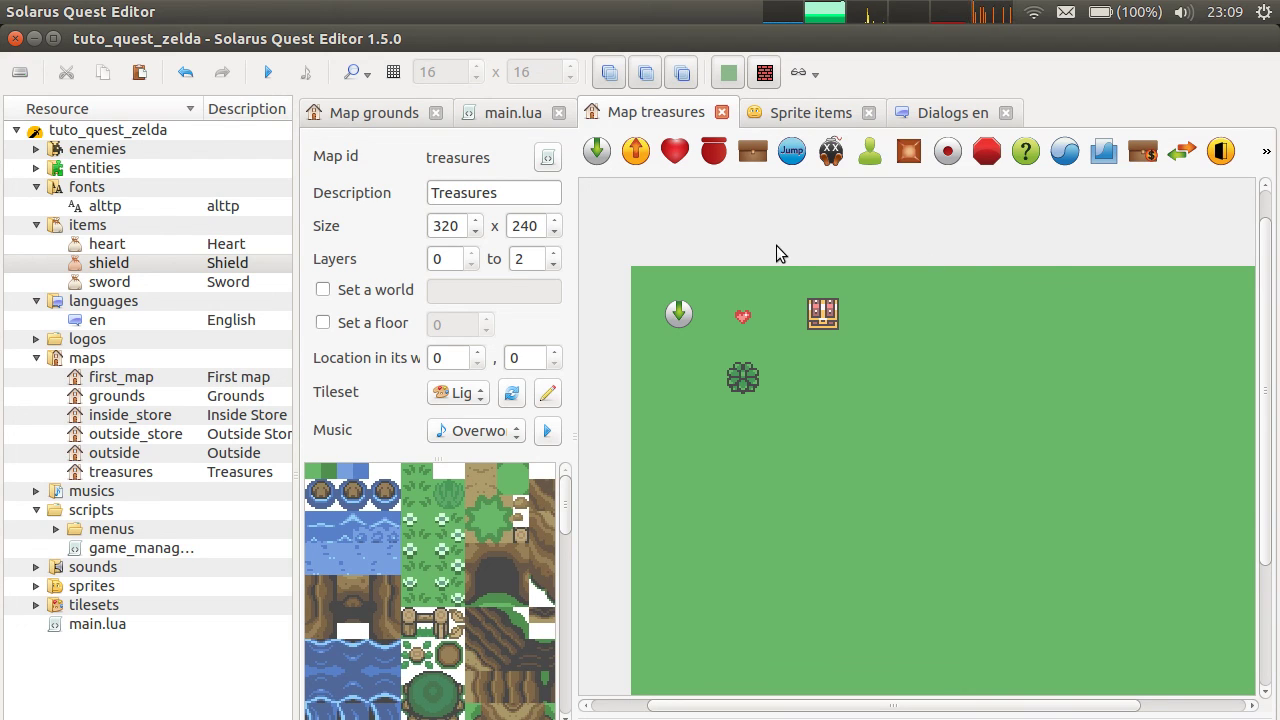
drag(954, 214, 756, 425)
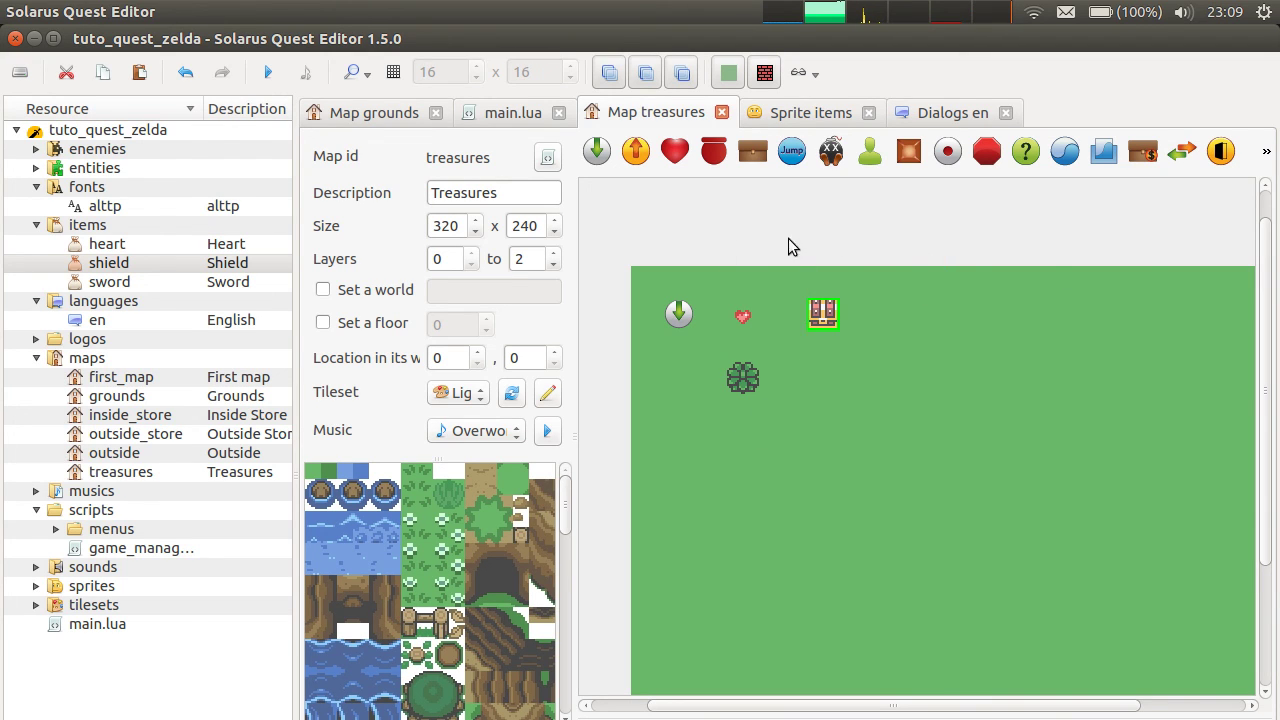